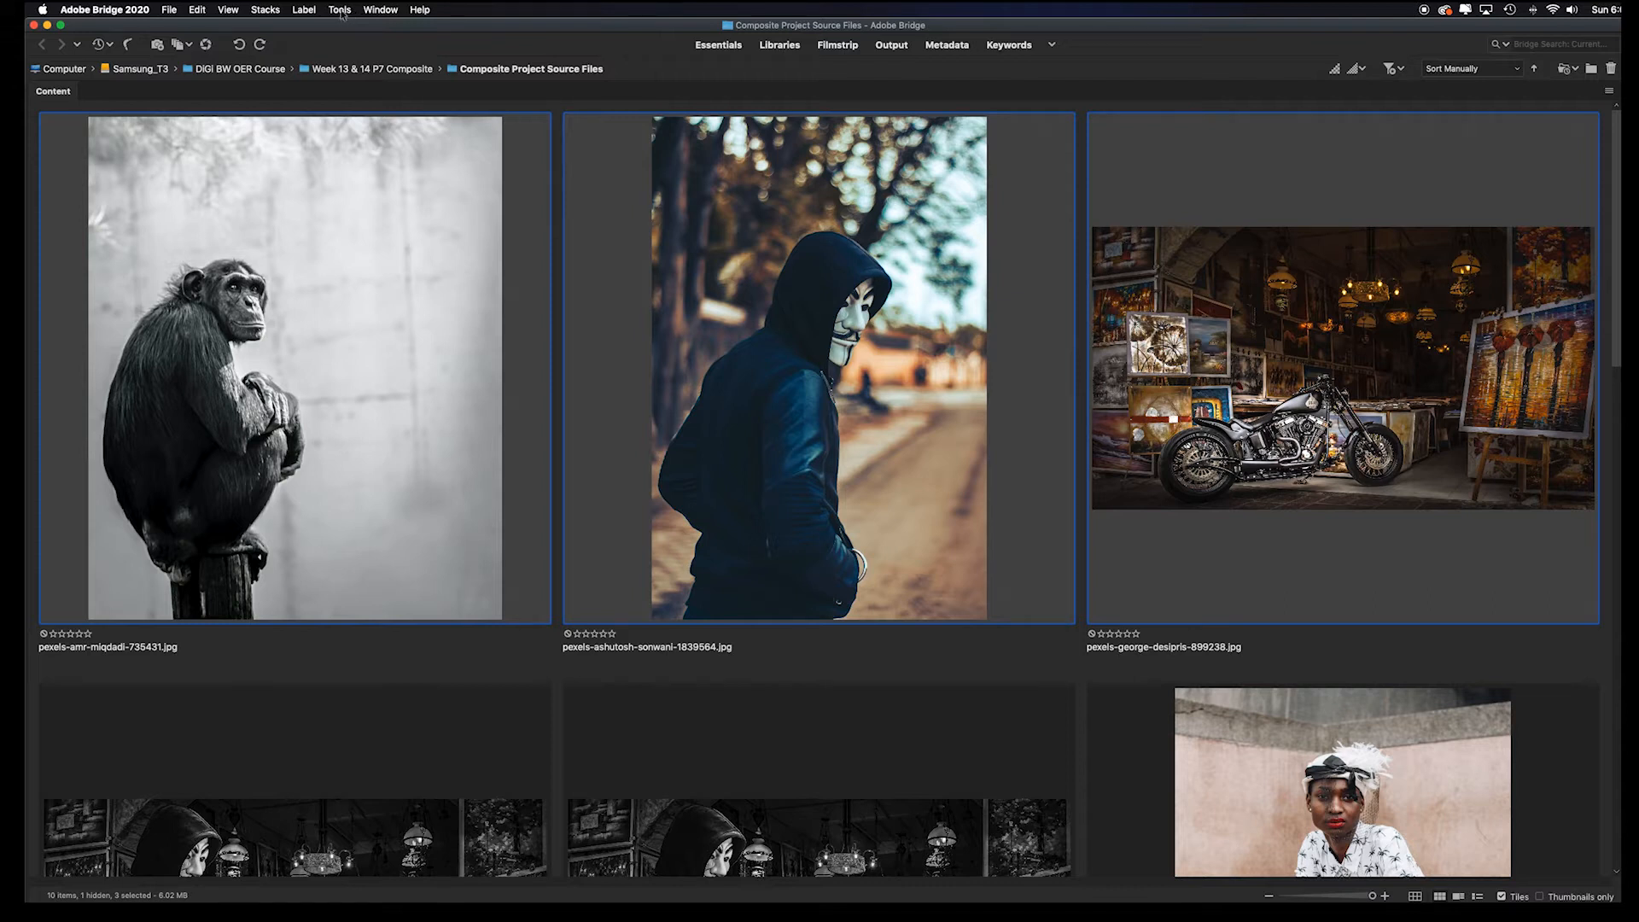
Step: Load the three selected source images into Photoshop as layers of one document
{"action": "left_click", "coordinate": [340, 10]}
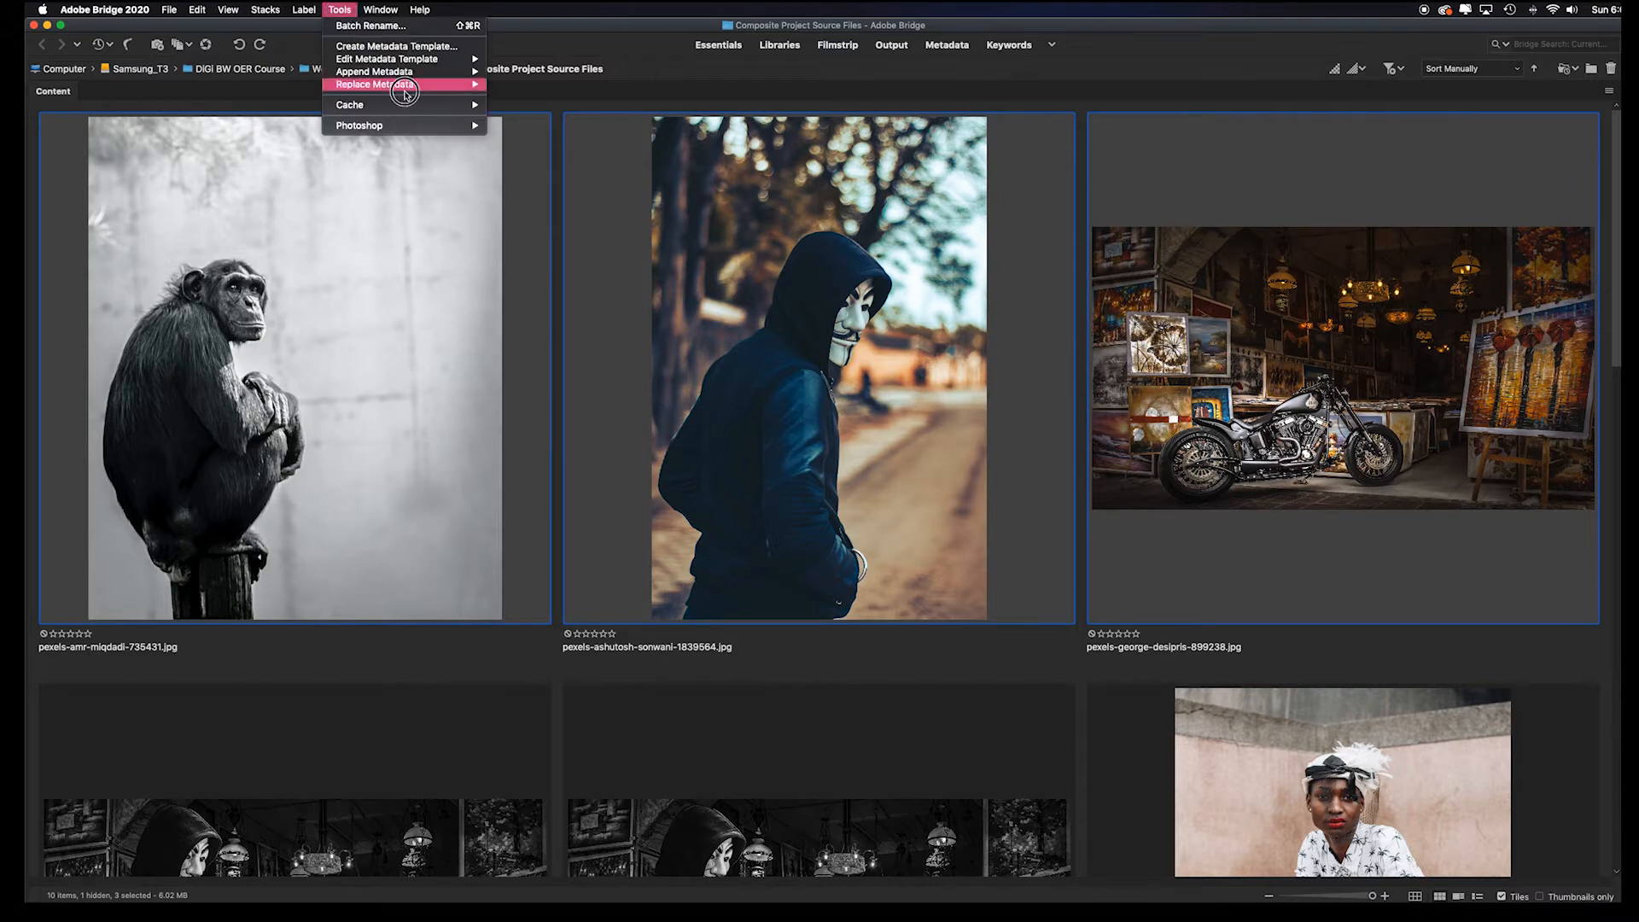
{"action": "mouse_move", "coordinate": [423, 128]}
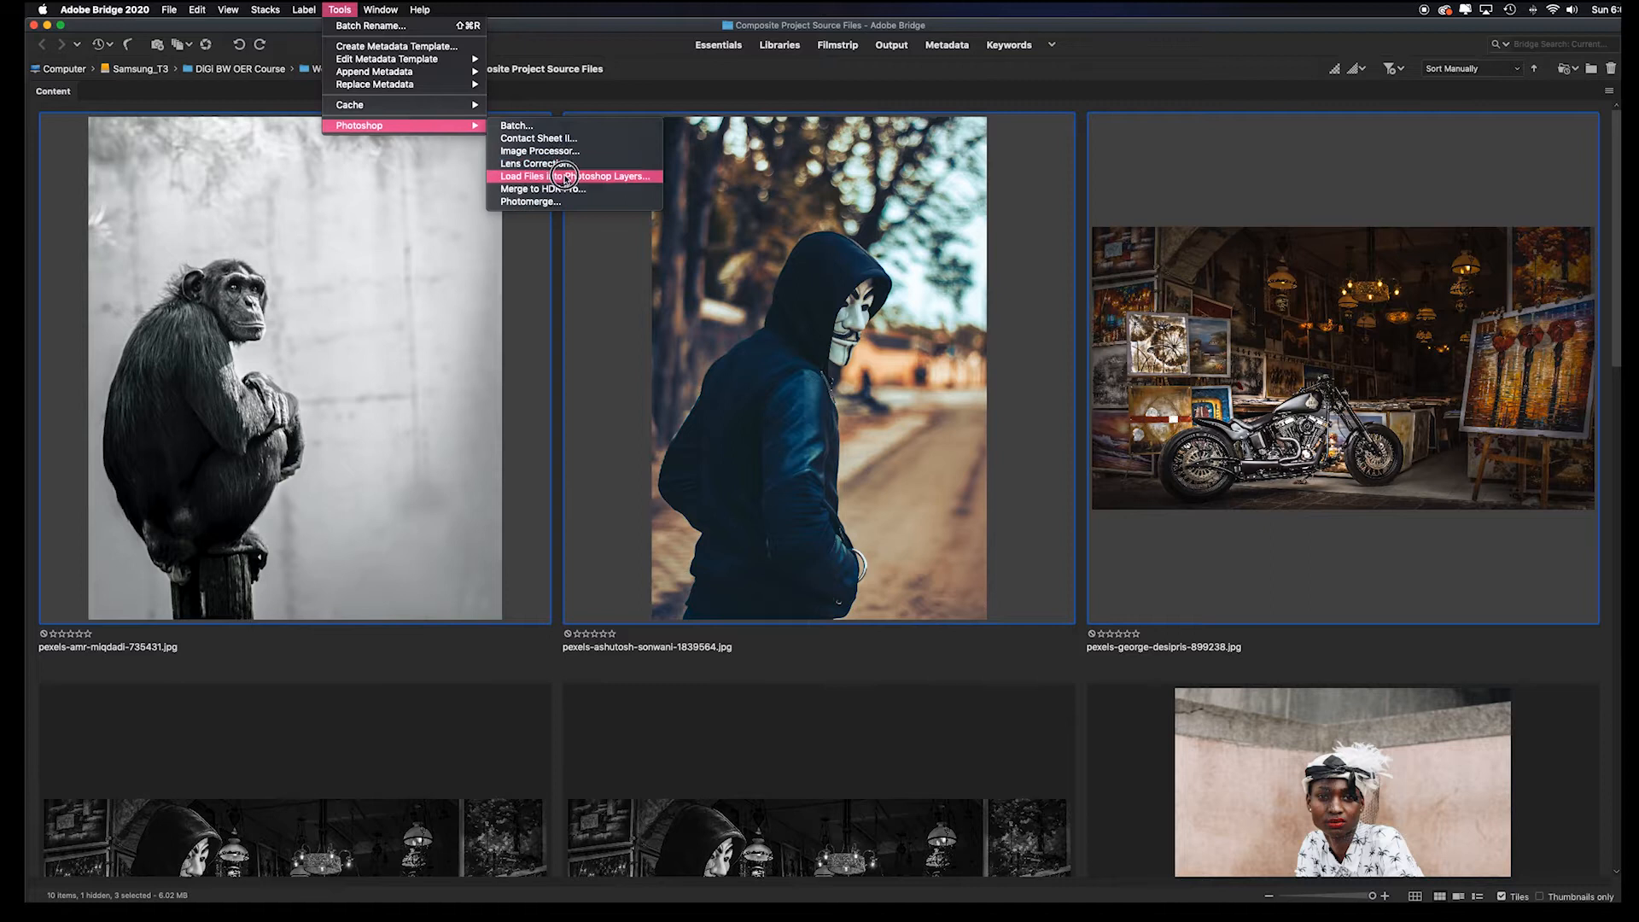
{"action": "left_click", "coordinate": [648, 178]}
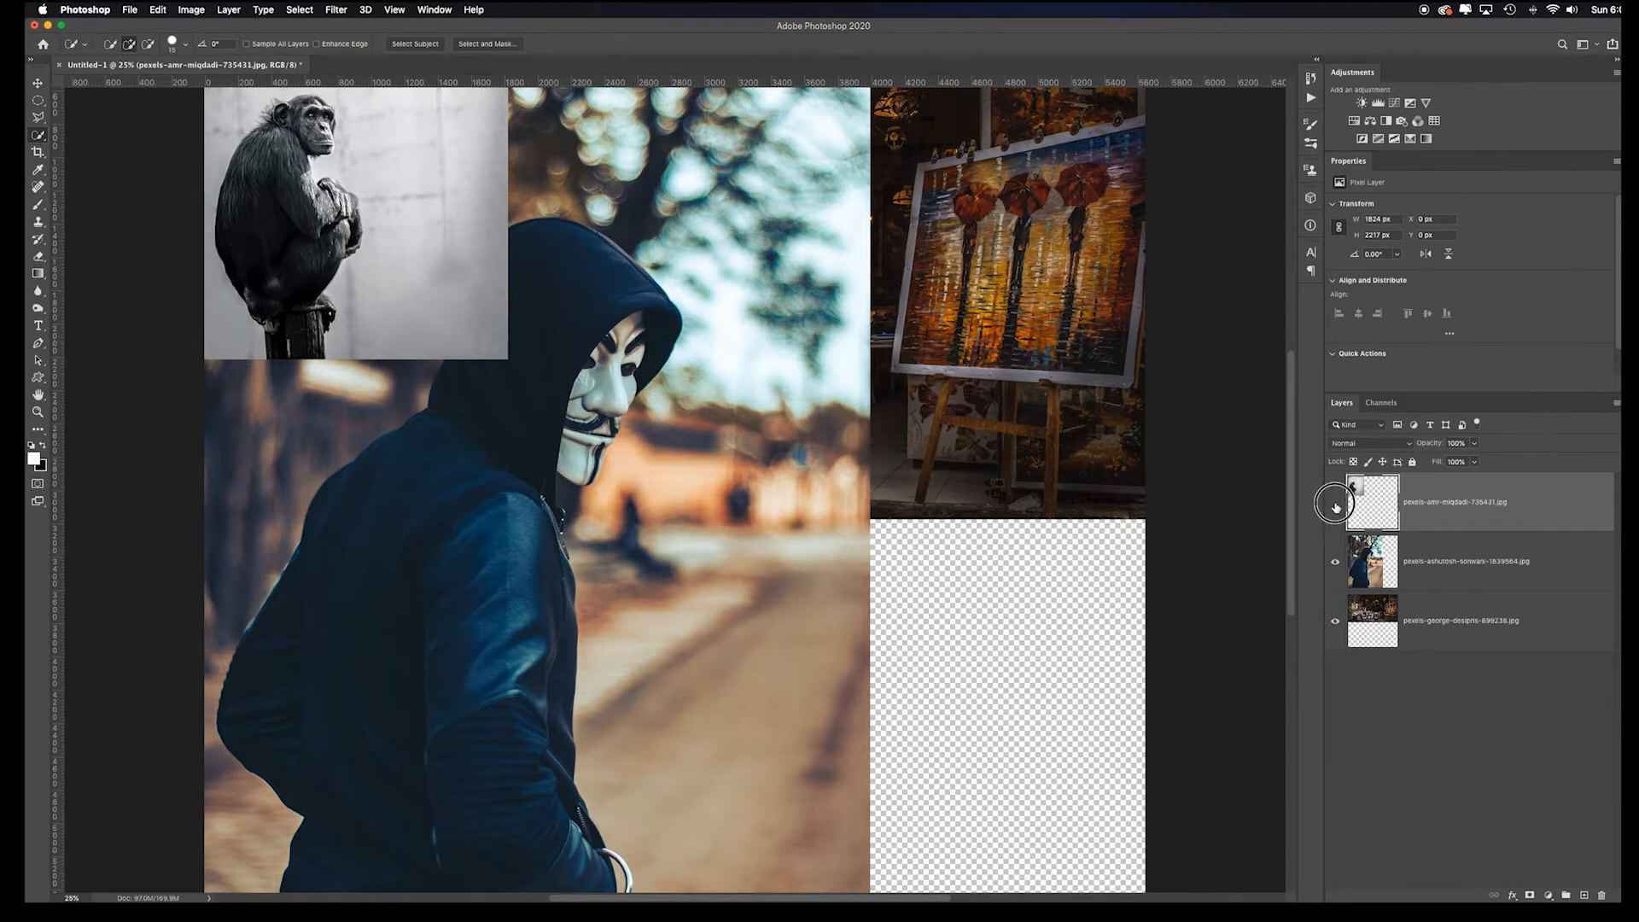
Step: Hide the chimpanzee layer and briefly toggle the hooded figure layer off and on to check the motorcycle background
{"action": "left_click", "coordinate": [1337, 505]}
{"action": "left_click", "coordinate": [1336, 563]}
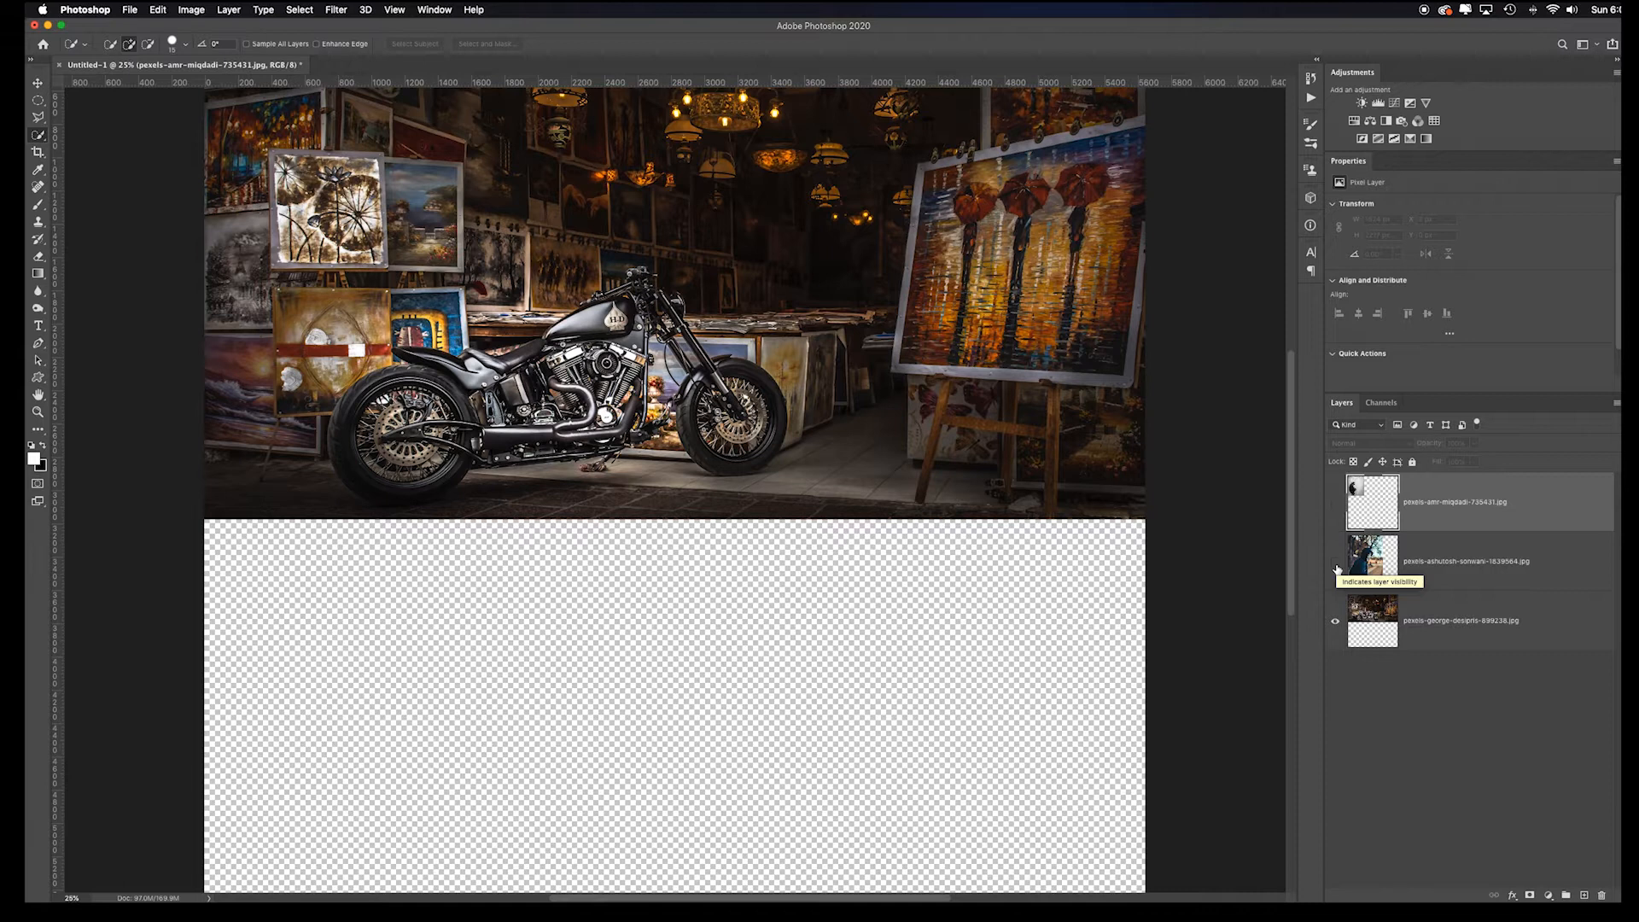
{"action": "left_click", "coordinate": [1337, 563]}
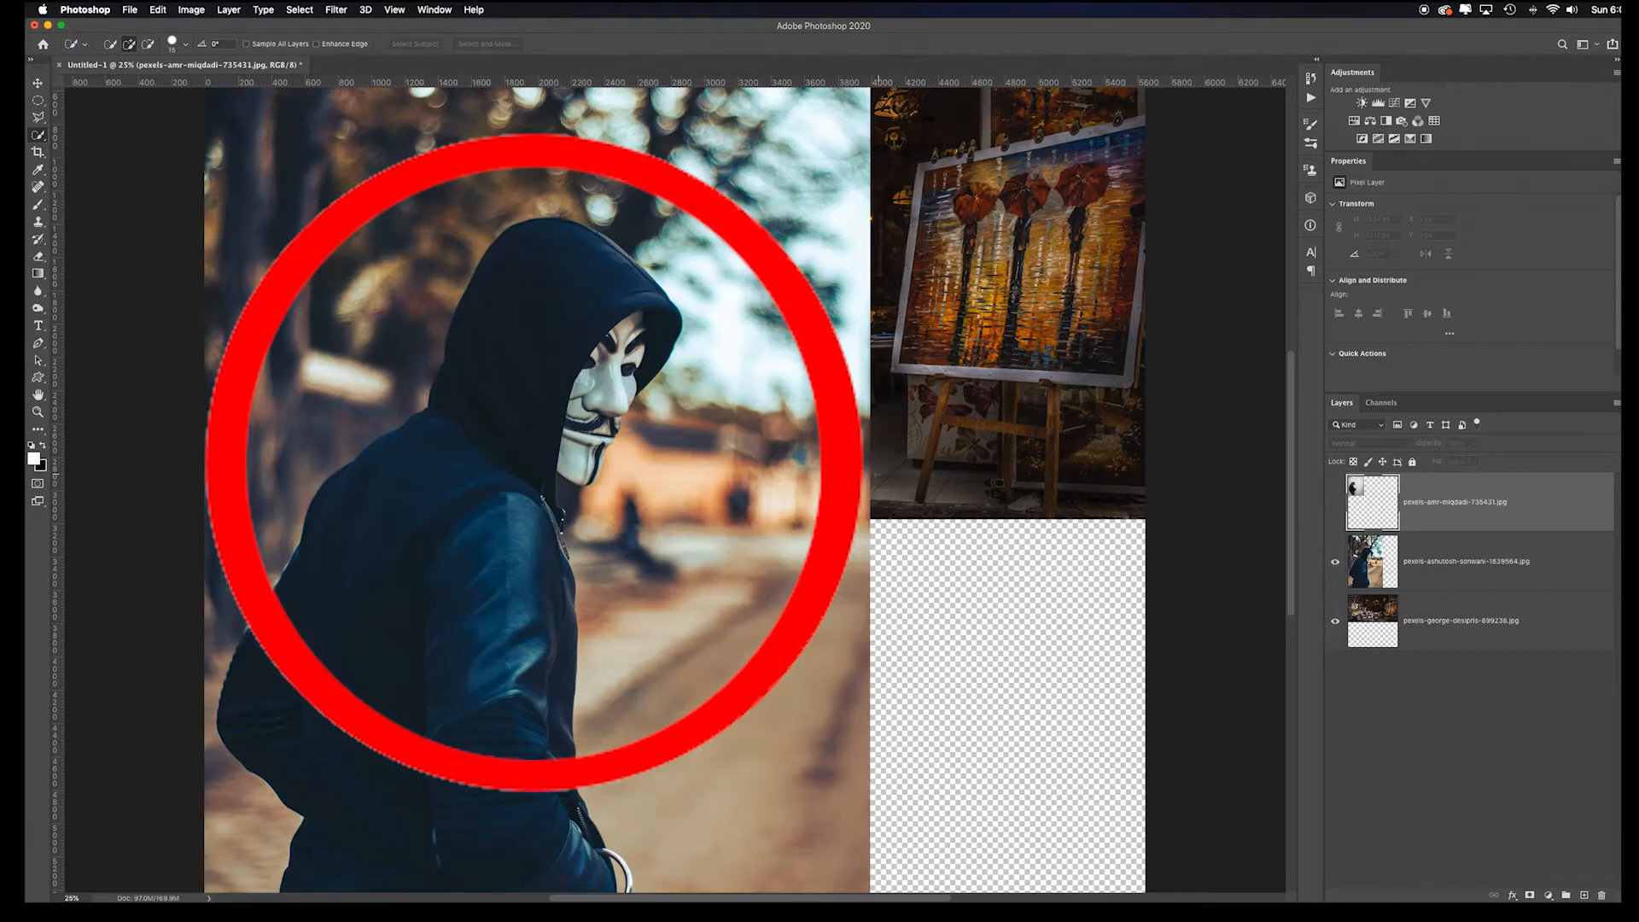
Step: Scale the hooded figure layer to about 2521 × 3782 px, with its bottom edge aligned to the motorcycle photo's bottom edge
{"action": "left_click", "coordinate": [1462, 560]}
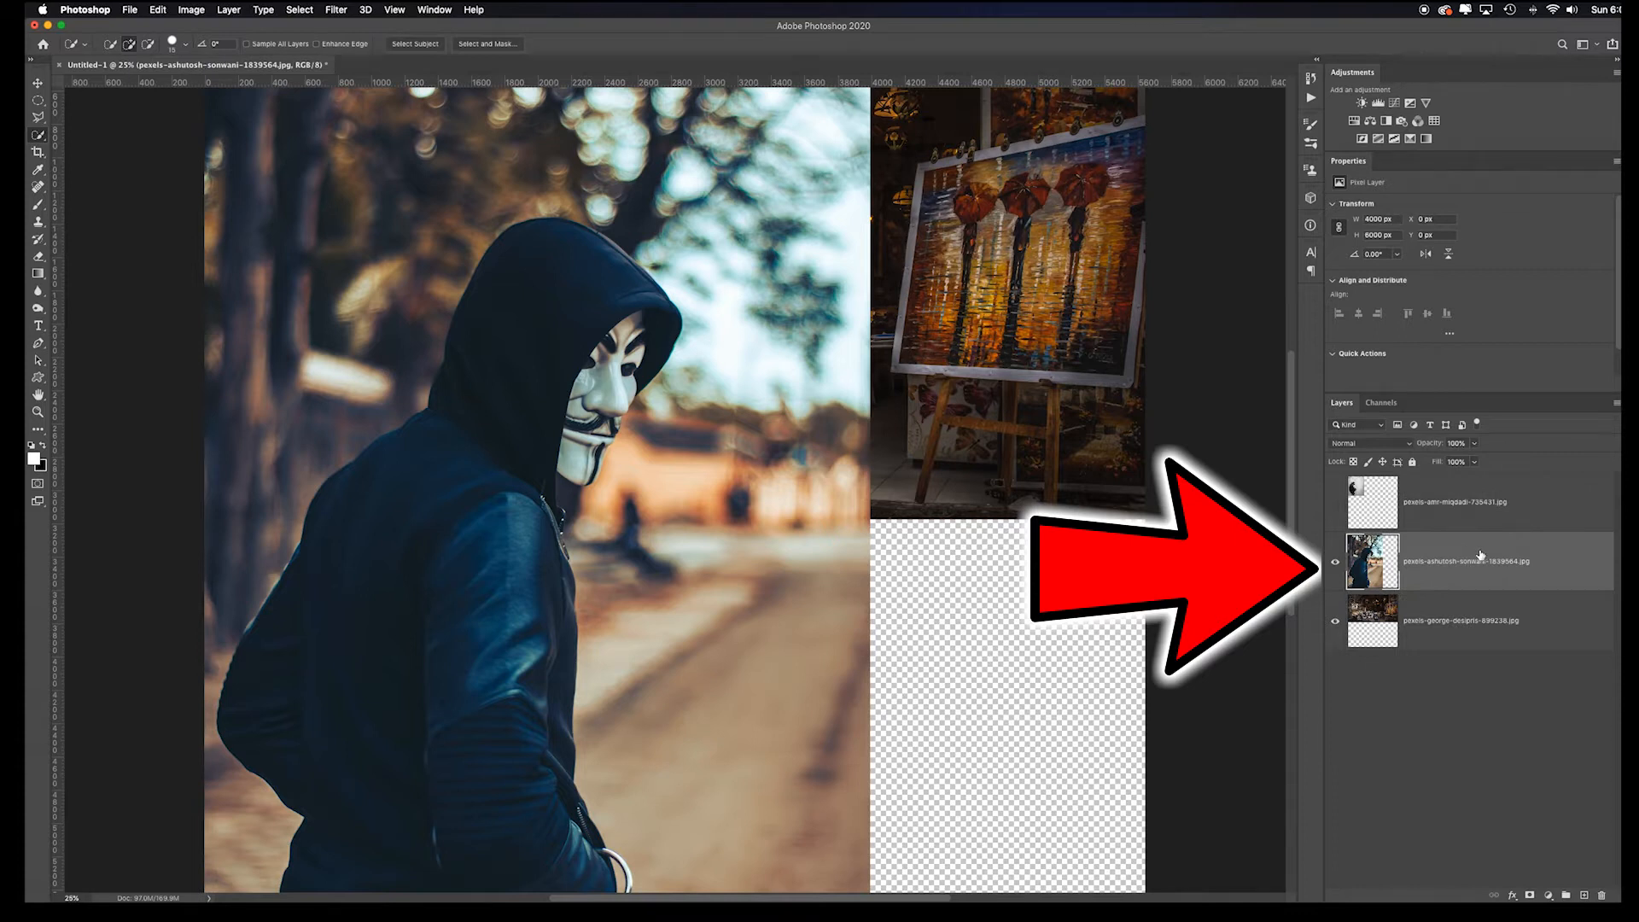
{"action": "key", "text": "super+t"}
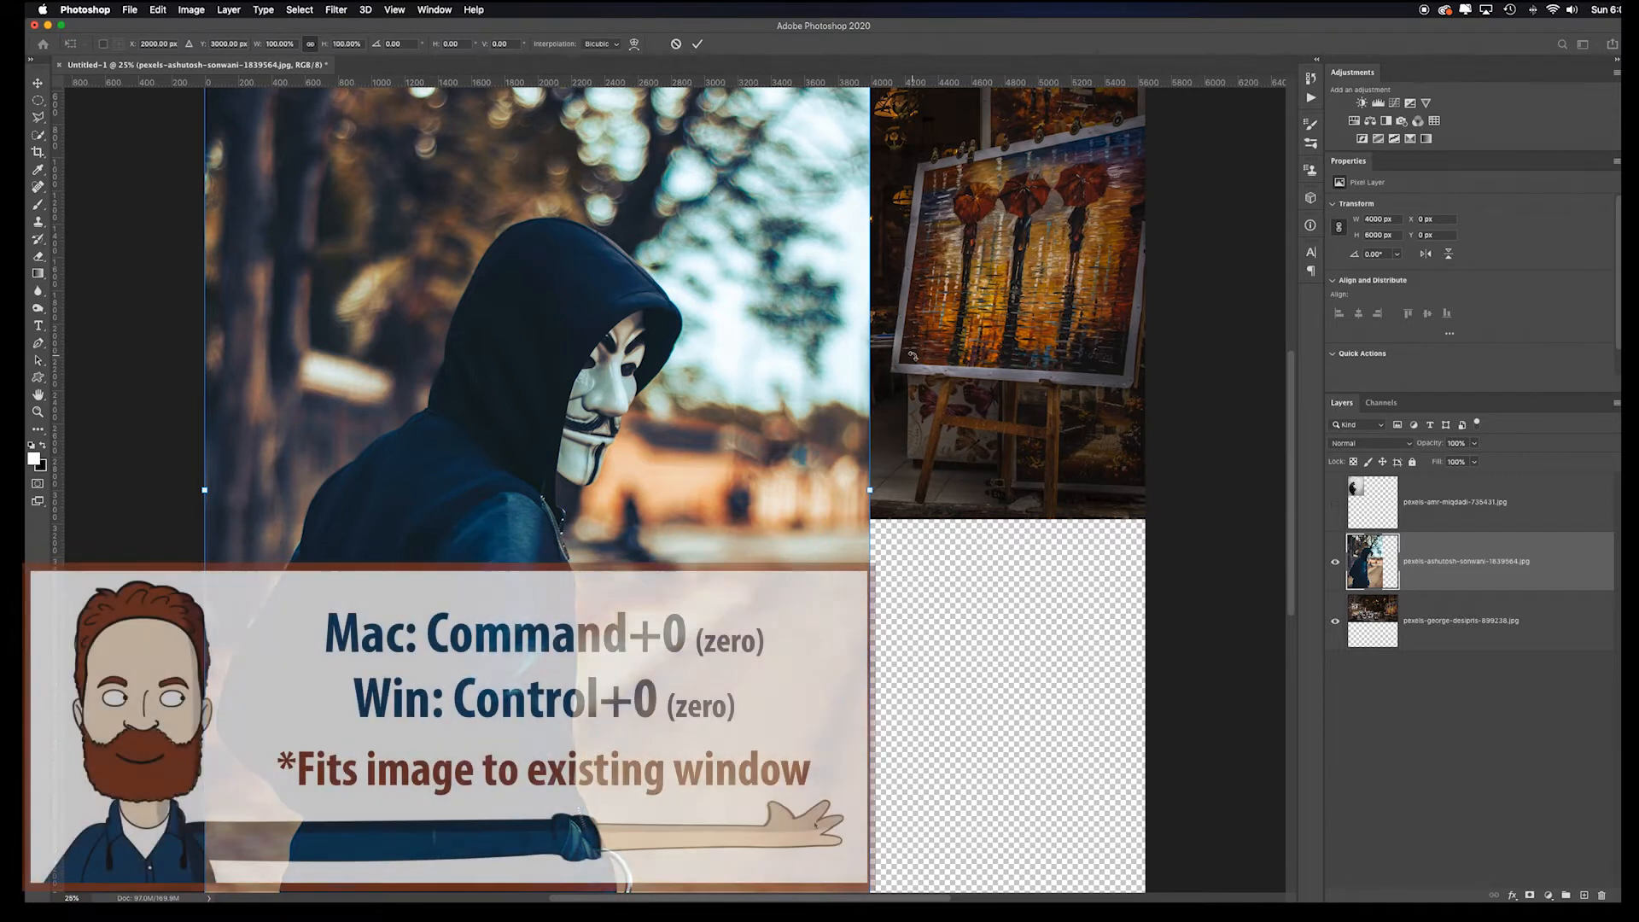
{"action": "key", "text": "super+0"}
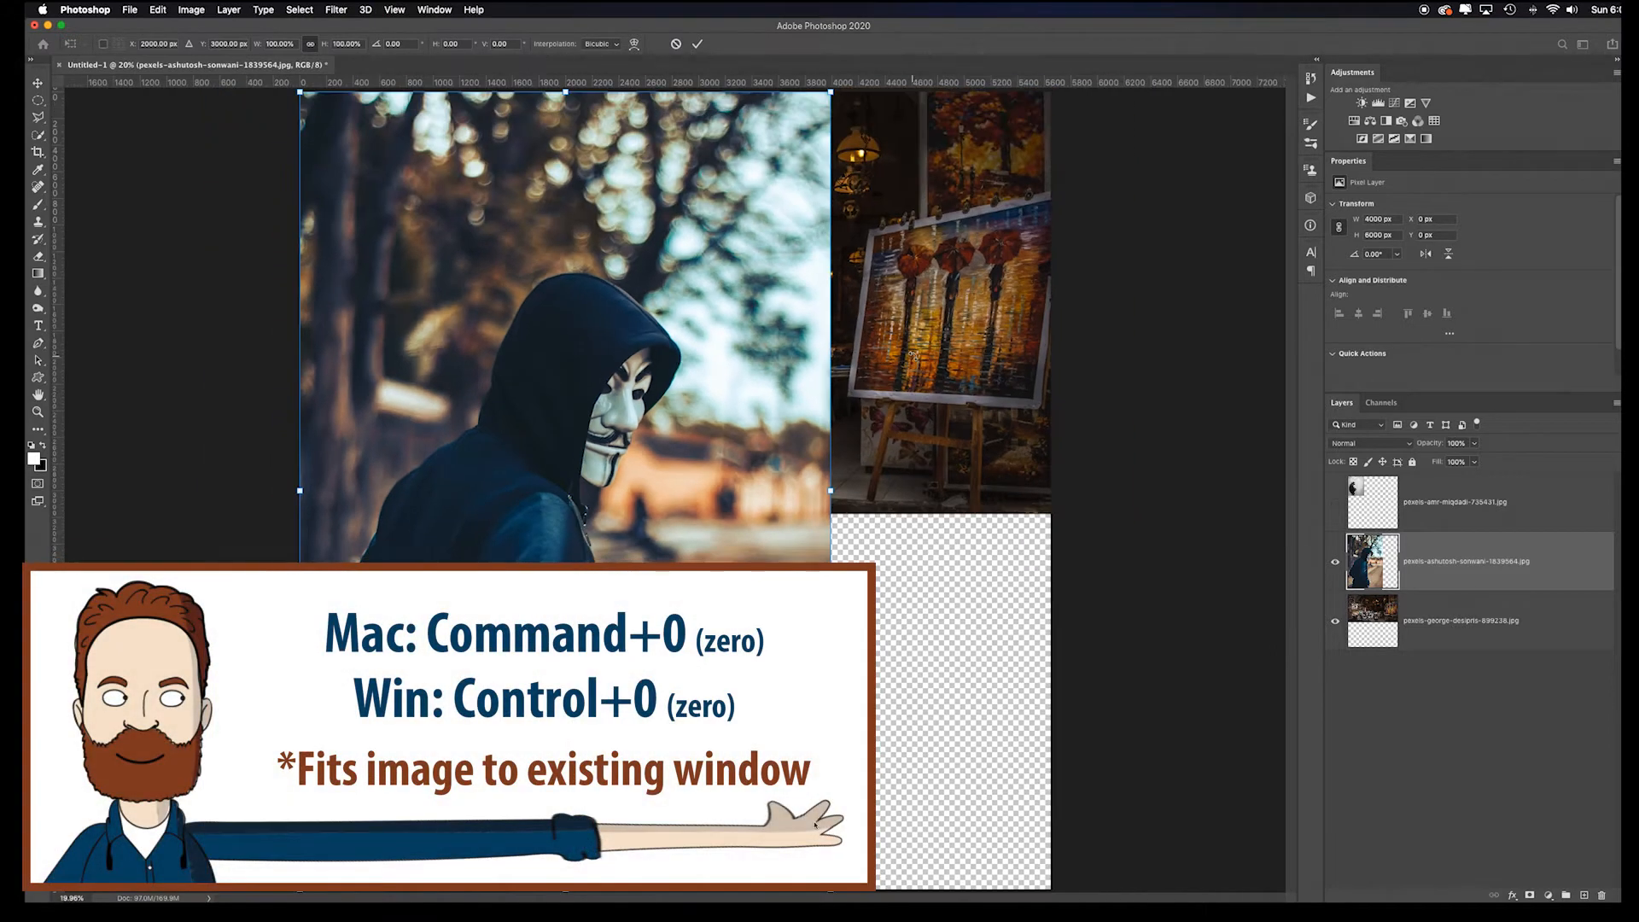
{"action": "left_click_drag", "start_coordinate": [831, 93], "coordinate": [778, 128]}
{"action": "left_click_drag", "start_coordinate": [648, 458], "coordinate": [639, 174]}
{"action": "key", "text": "super+minus"}
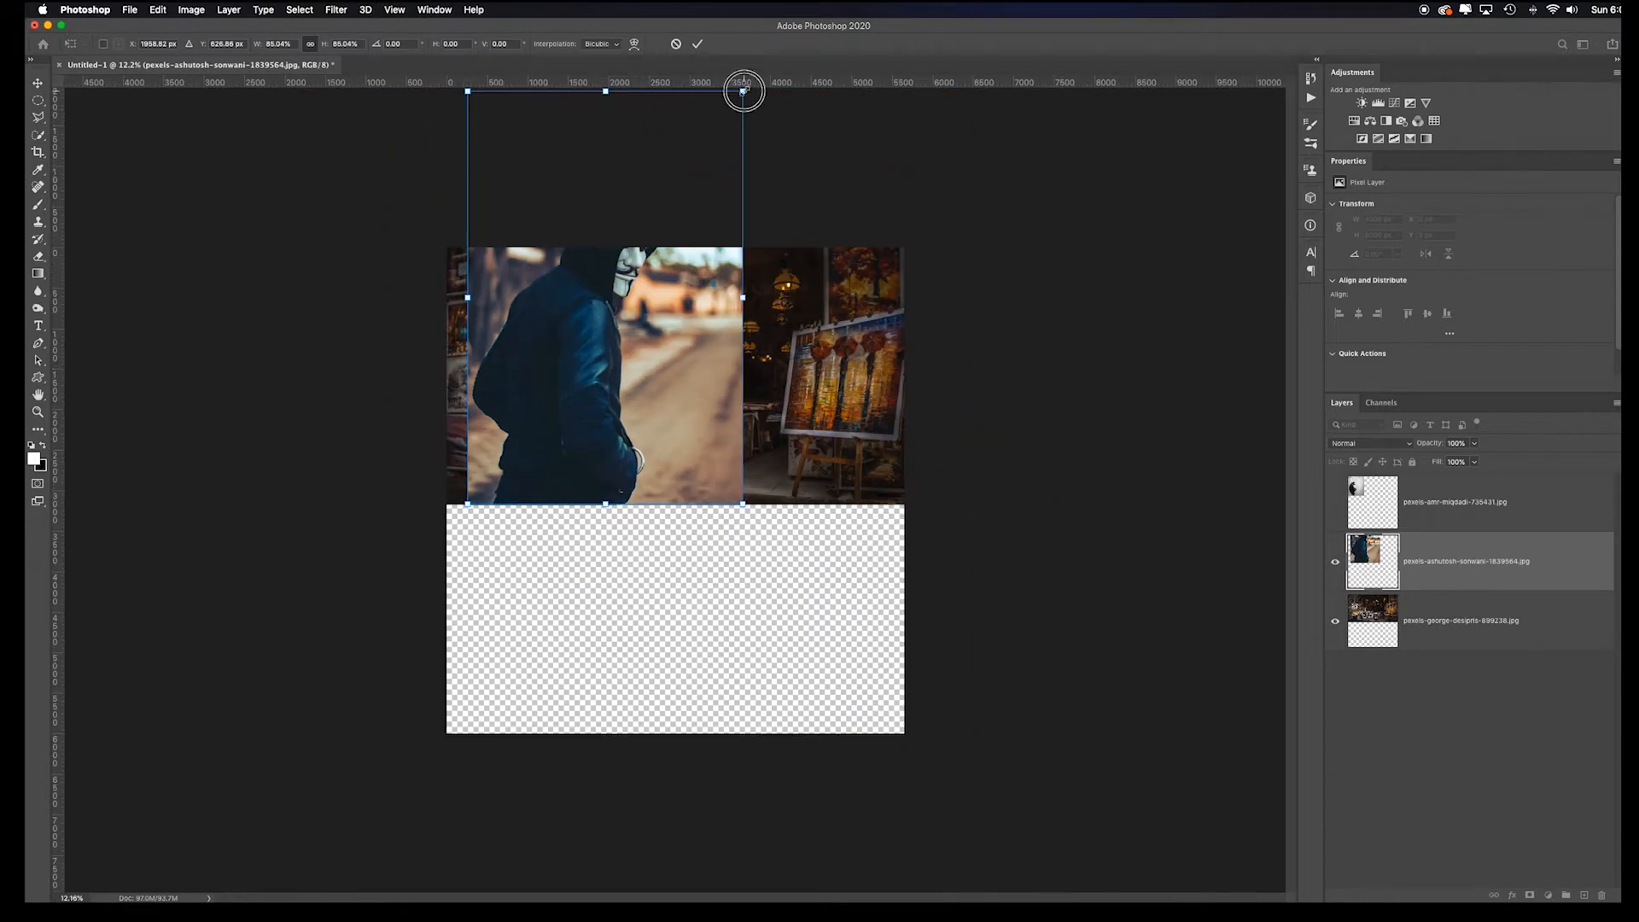
{"action": "left_click_drag", "start_coordinate": [744, 90], "coordinate": [671, 197]}
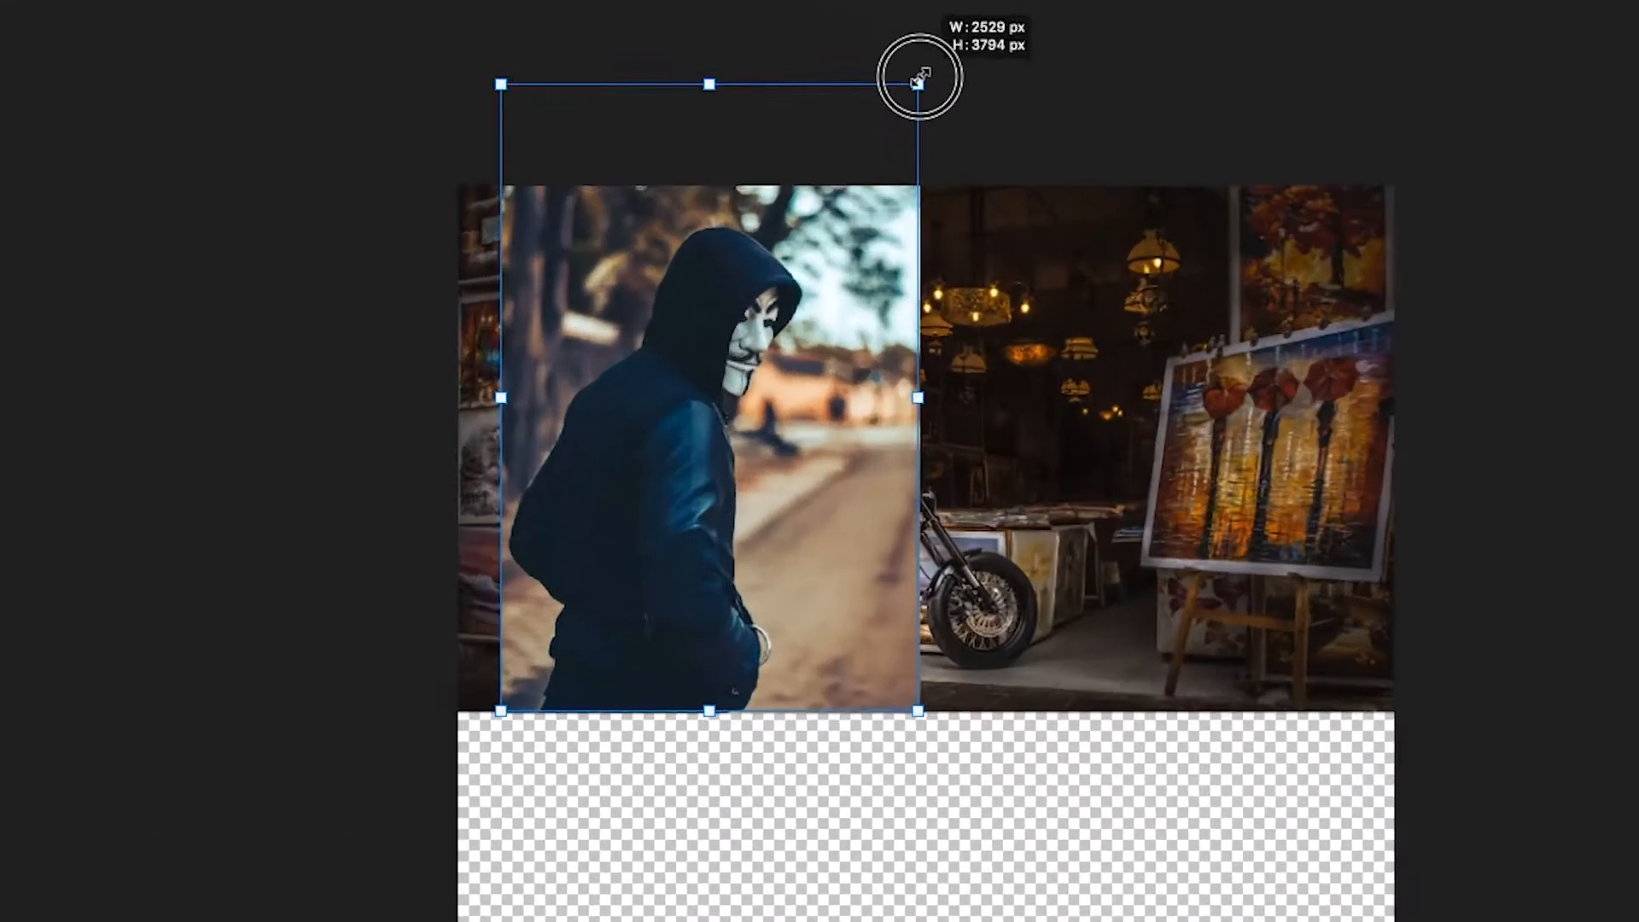
{"action": "left_click_drag", "start_coordinate": [918, 83], "coordinate": [979, 54]}
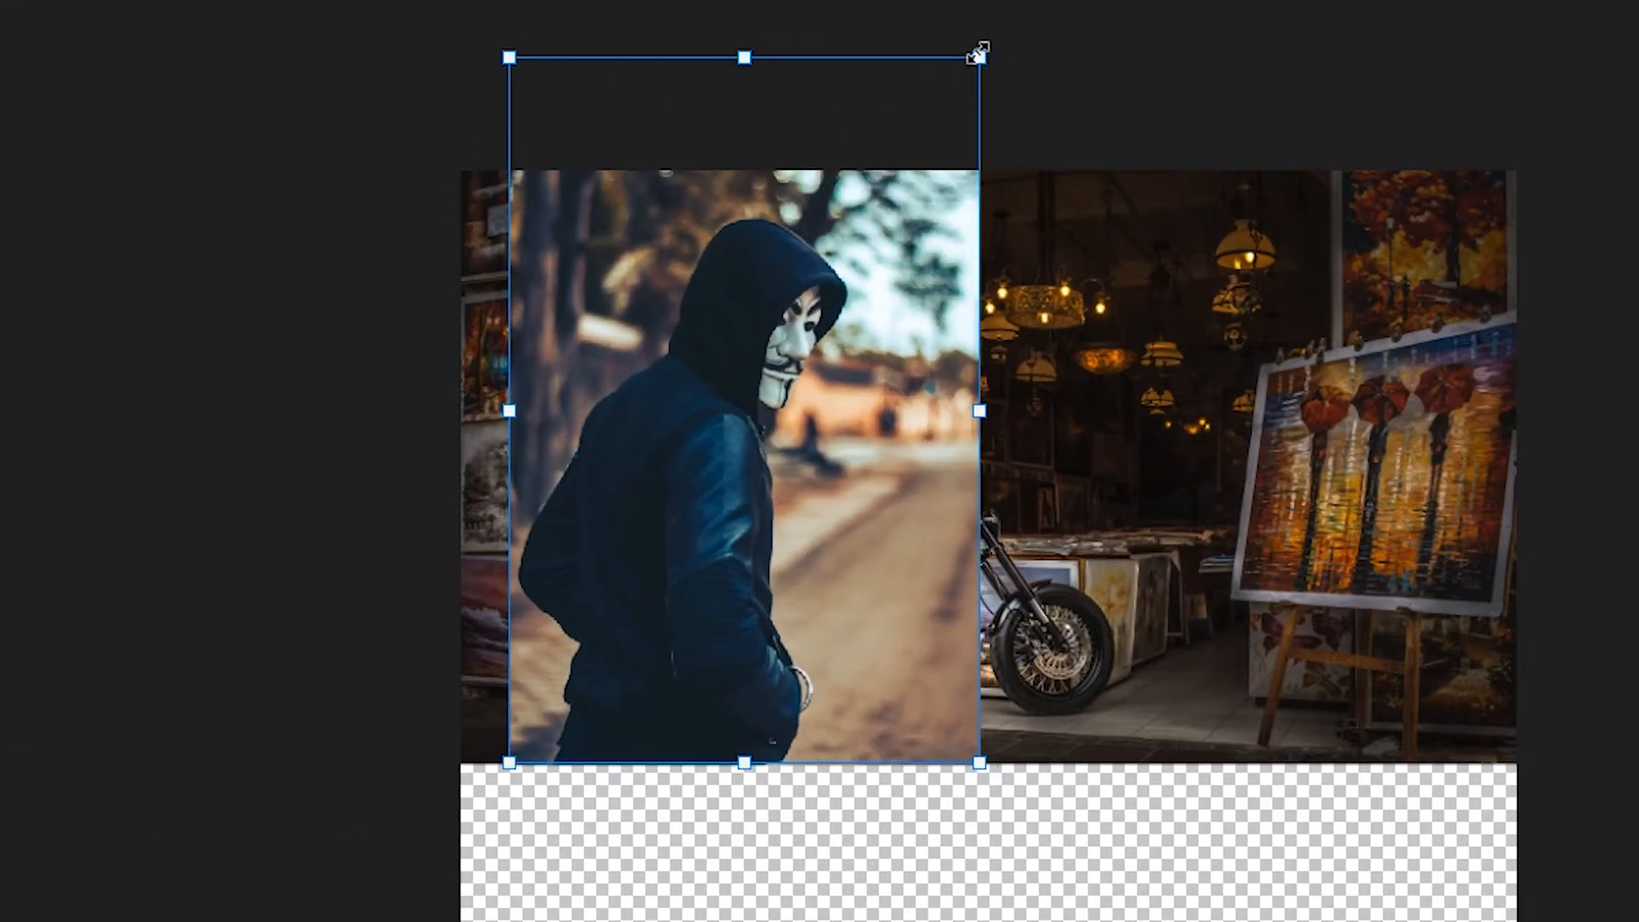
{"action": "key", "text": "w"}
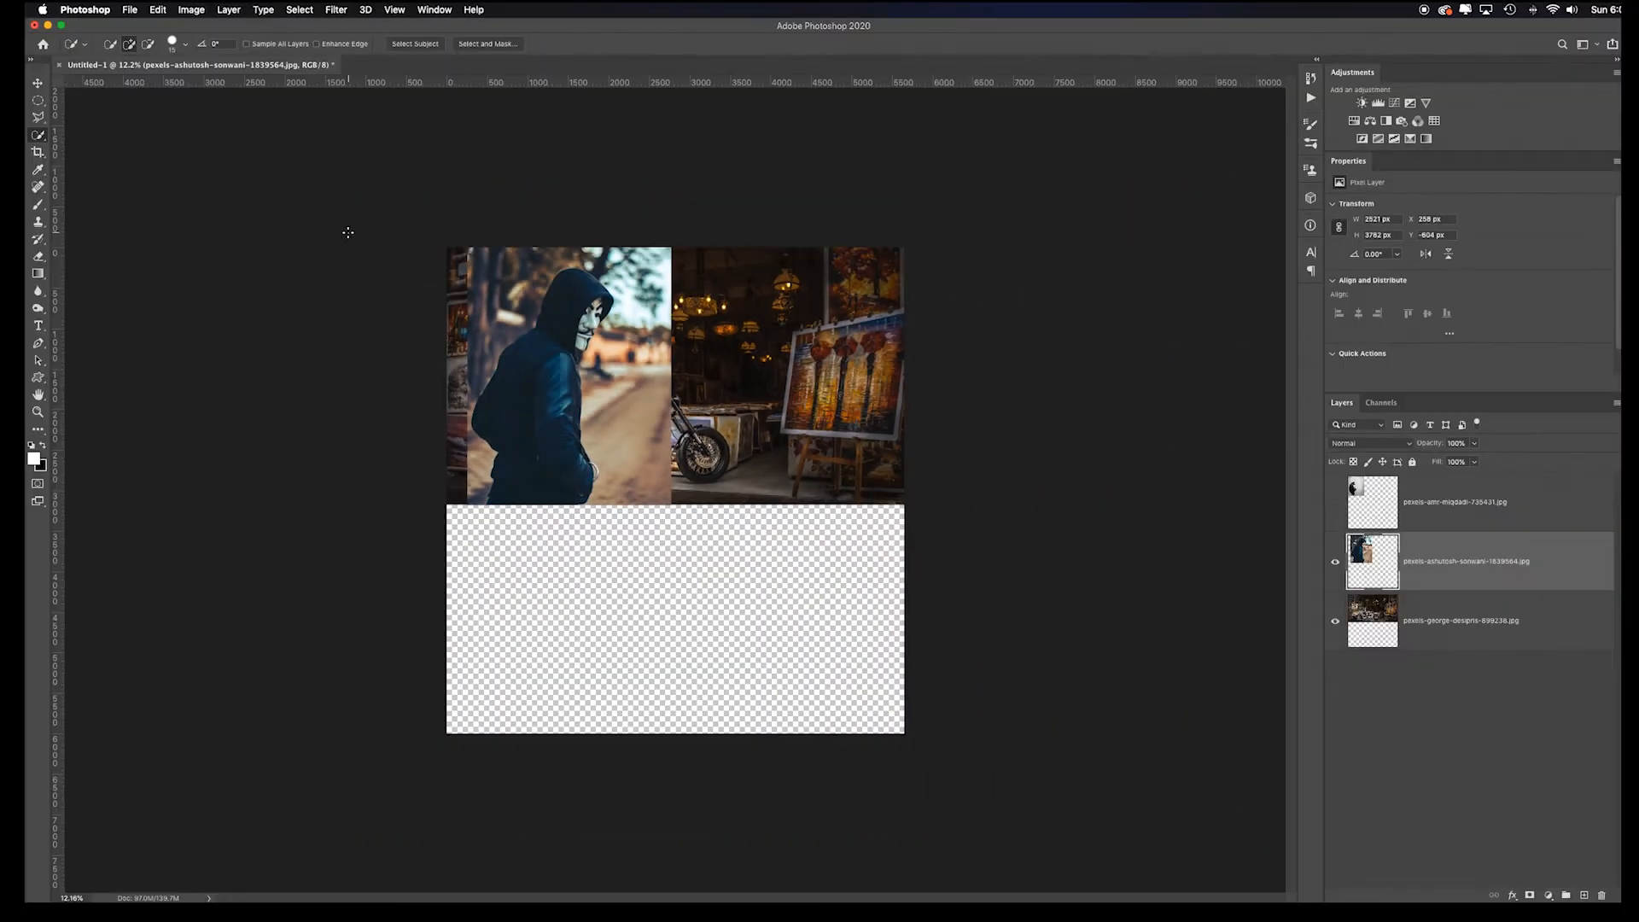
Step: Crop the empty canvas area below the motorcycle photo, deleting the cropped pixels
{"action": "key", "text": "c"}
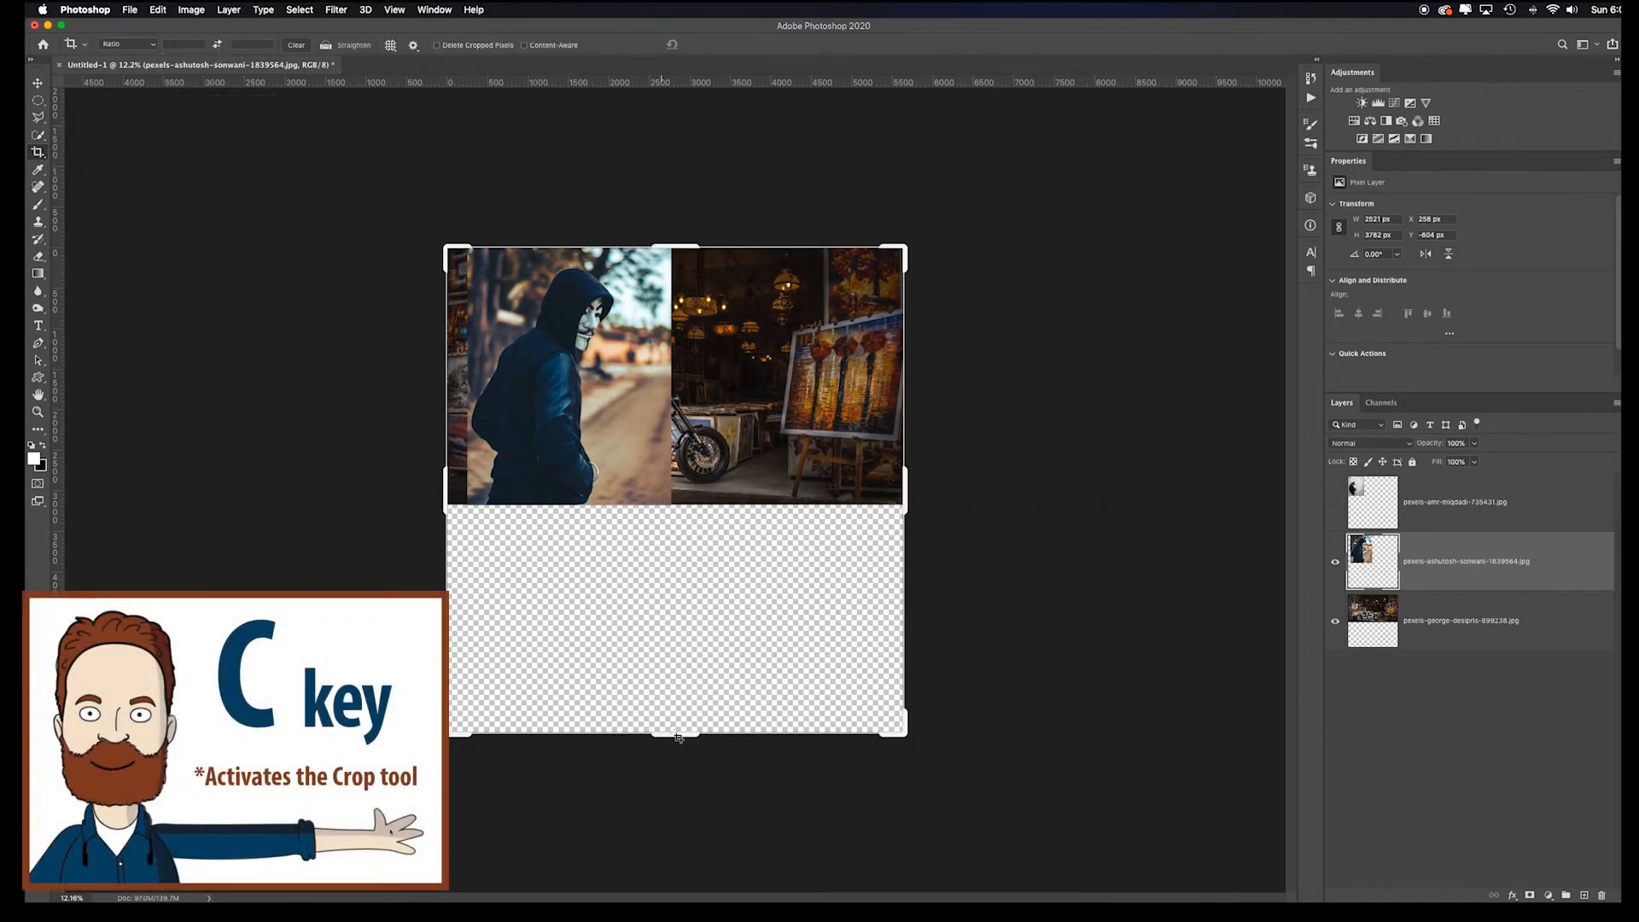
{"action": "left_click_drag", "start_coordinate": [677, 733], "coordinate": [685, 614]}
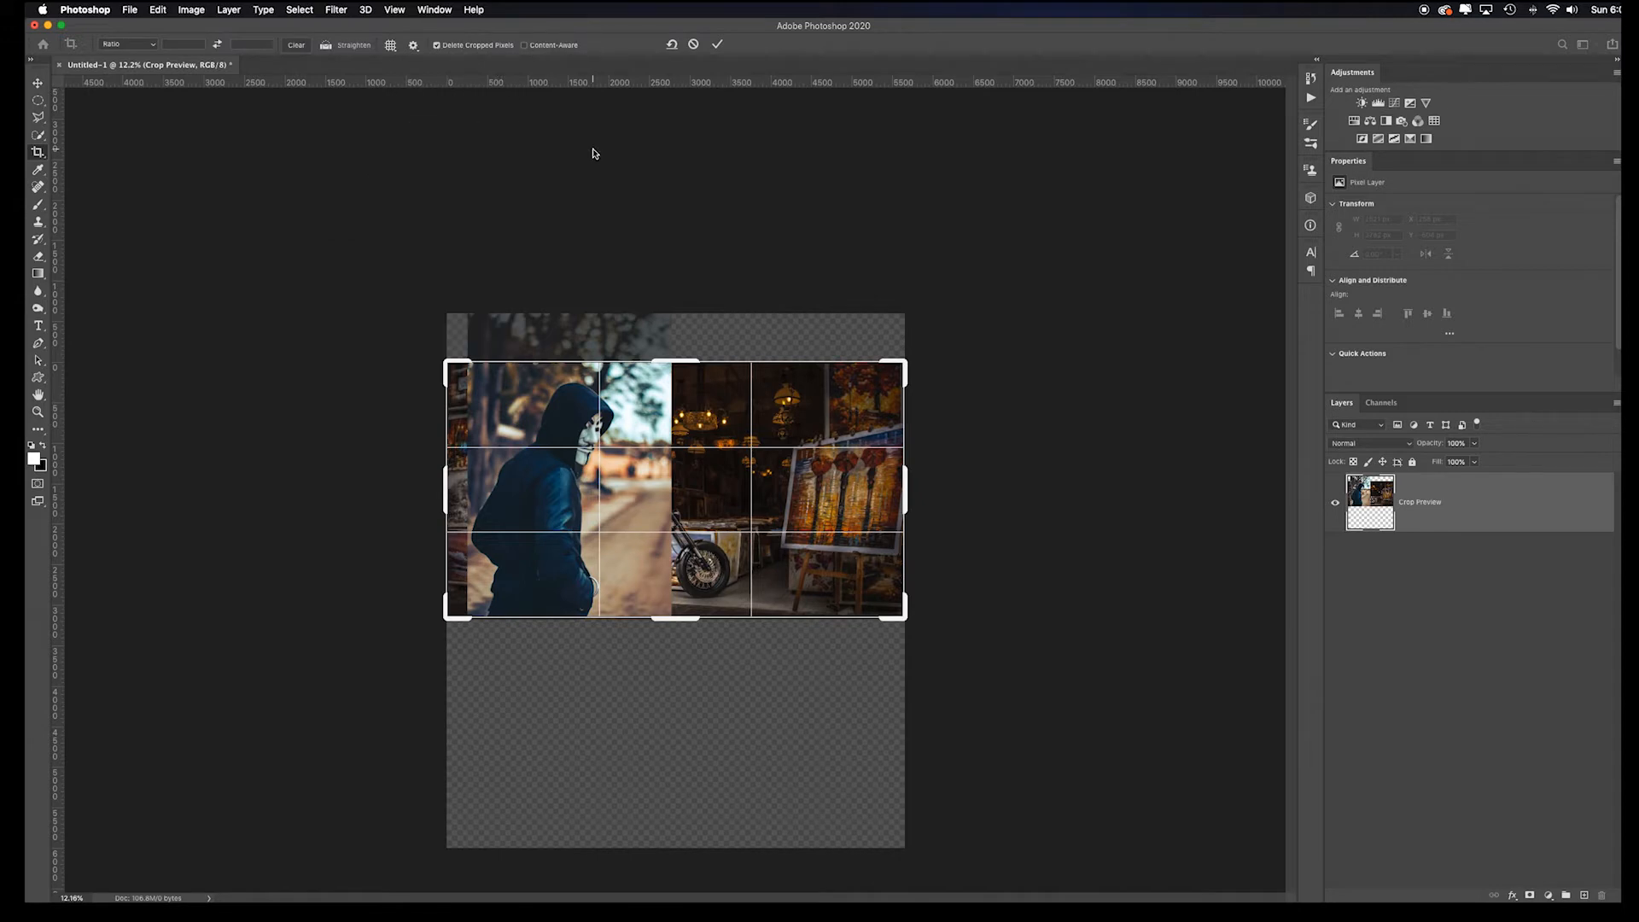
{"action": "key", "text": "Return"}
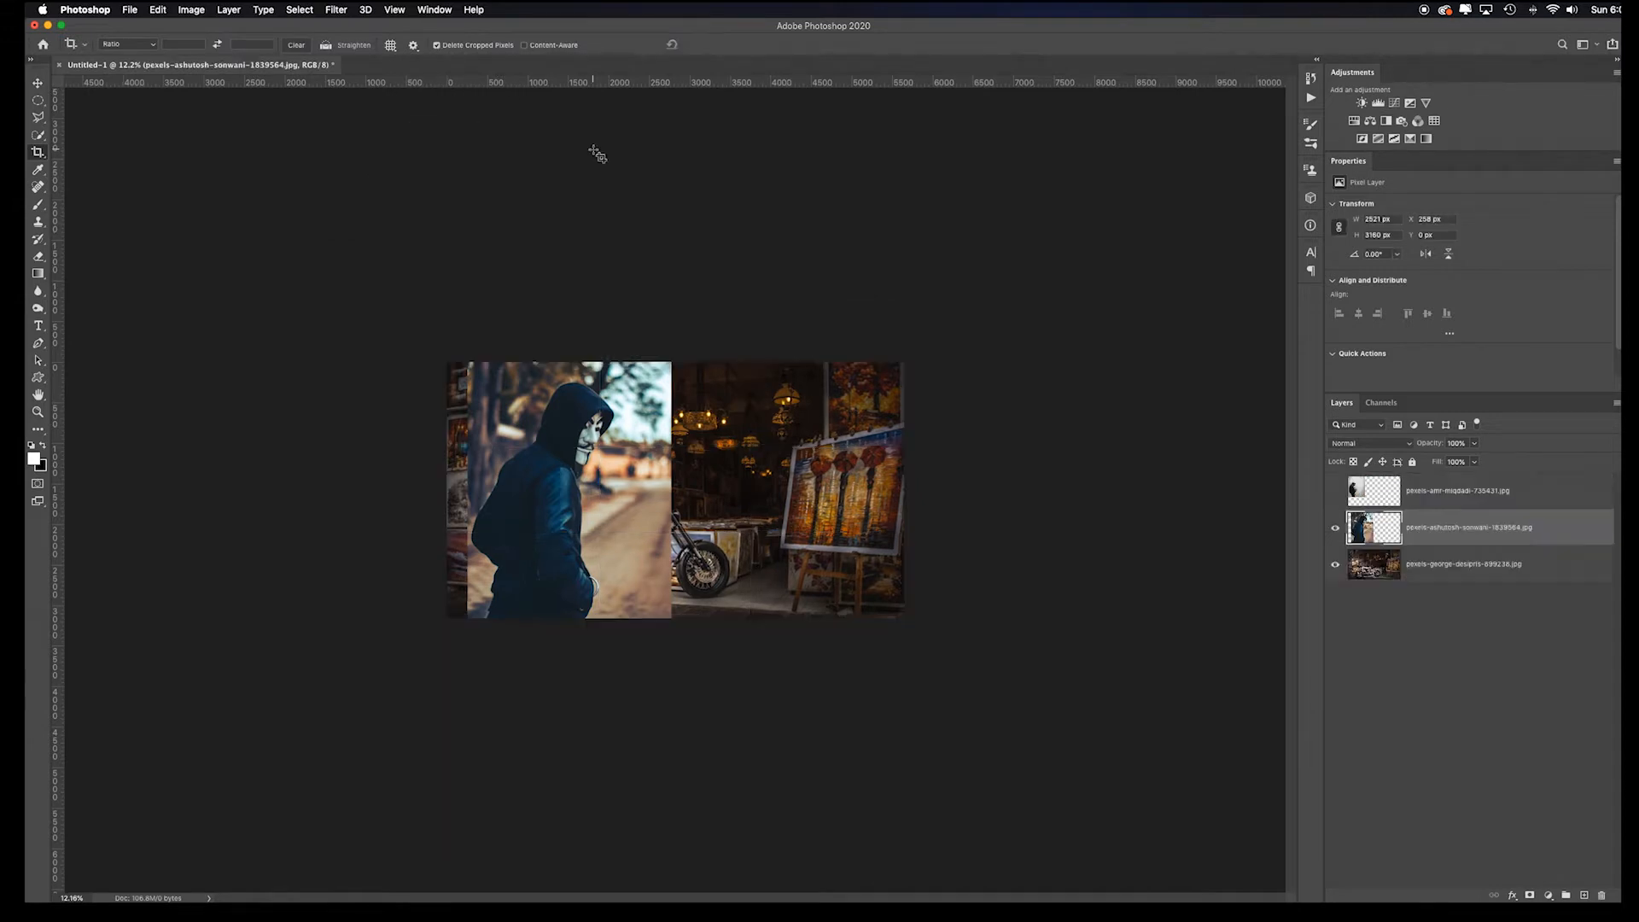
{"action": "key", "text": "super+0"}
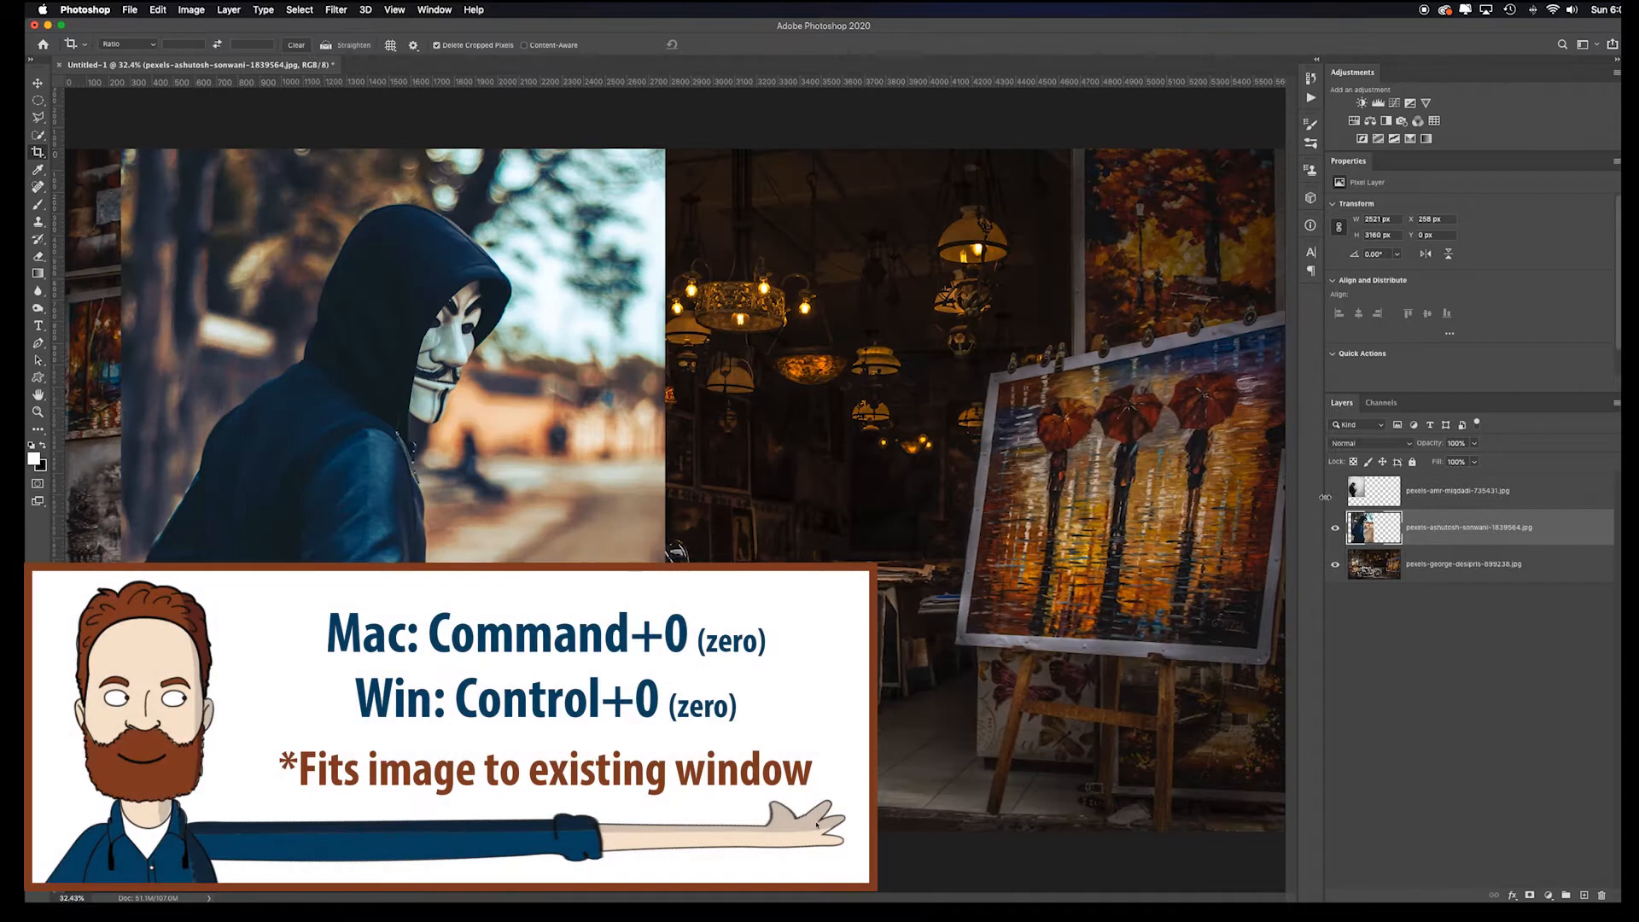
Step: Hide the motorcycle background layer and select the hooded figure with the Object Selection tool in Rectangle mode
{"action": "left_click", "coordinate": [1336, 564]}
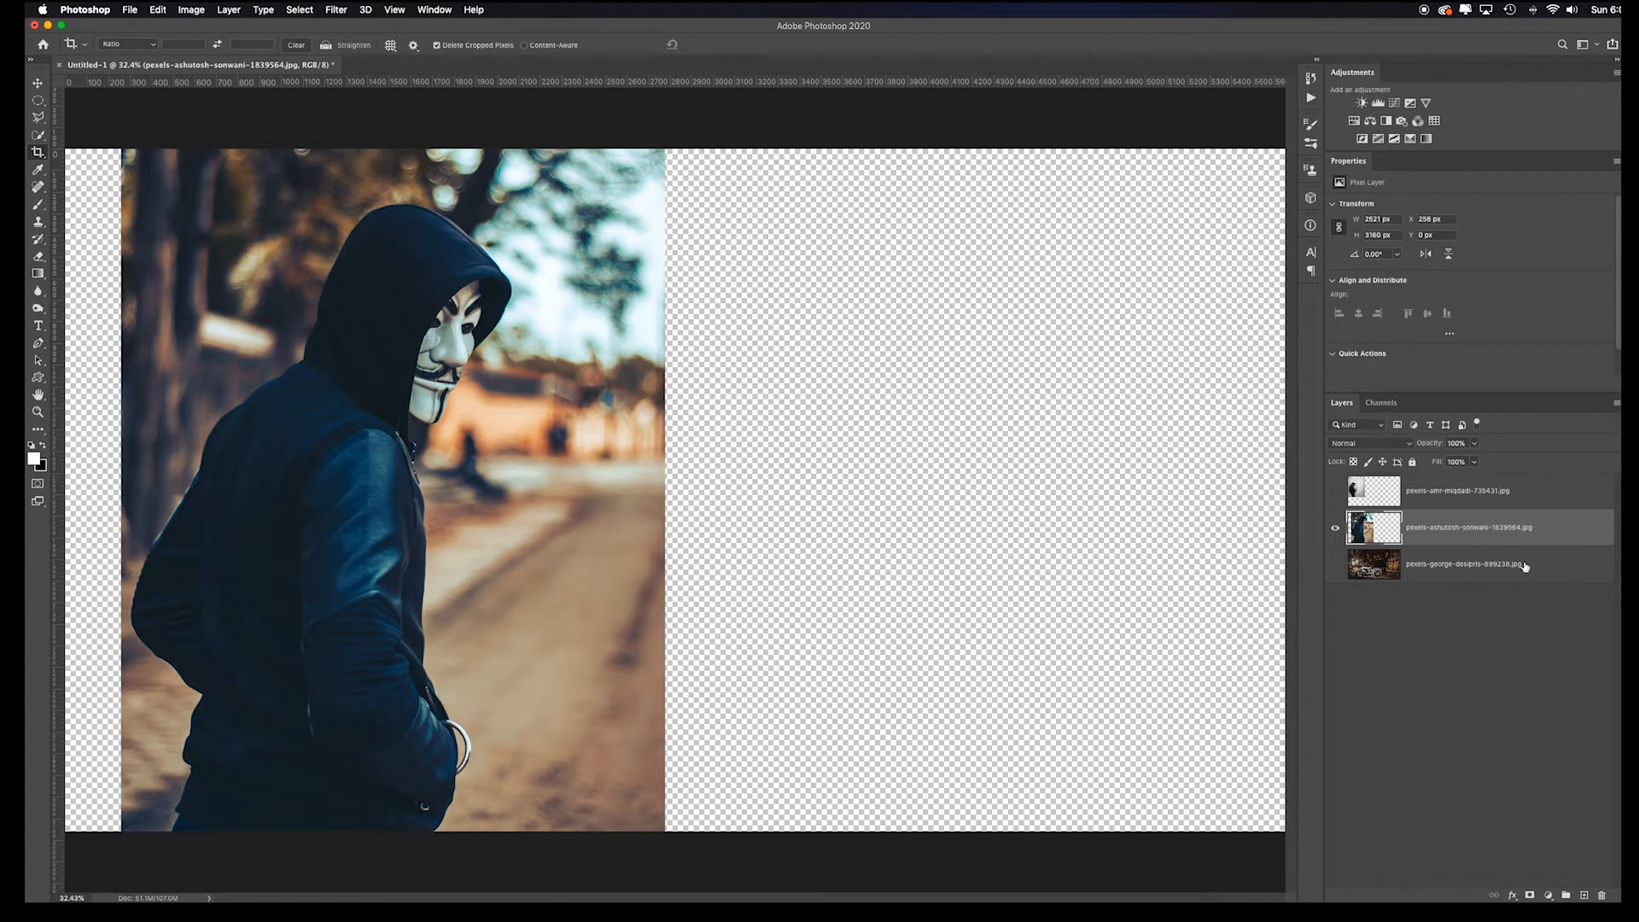
{"action": "left_click", "coordinate": [36, 137]}
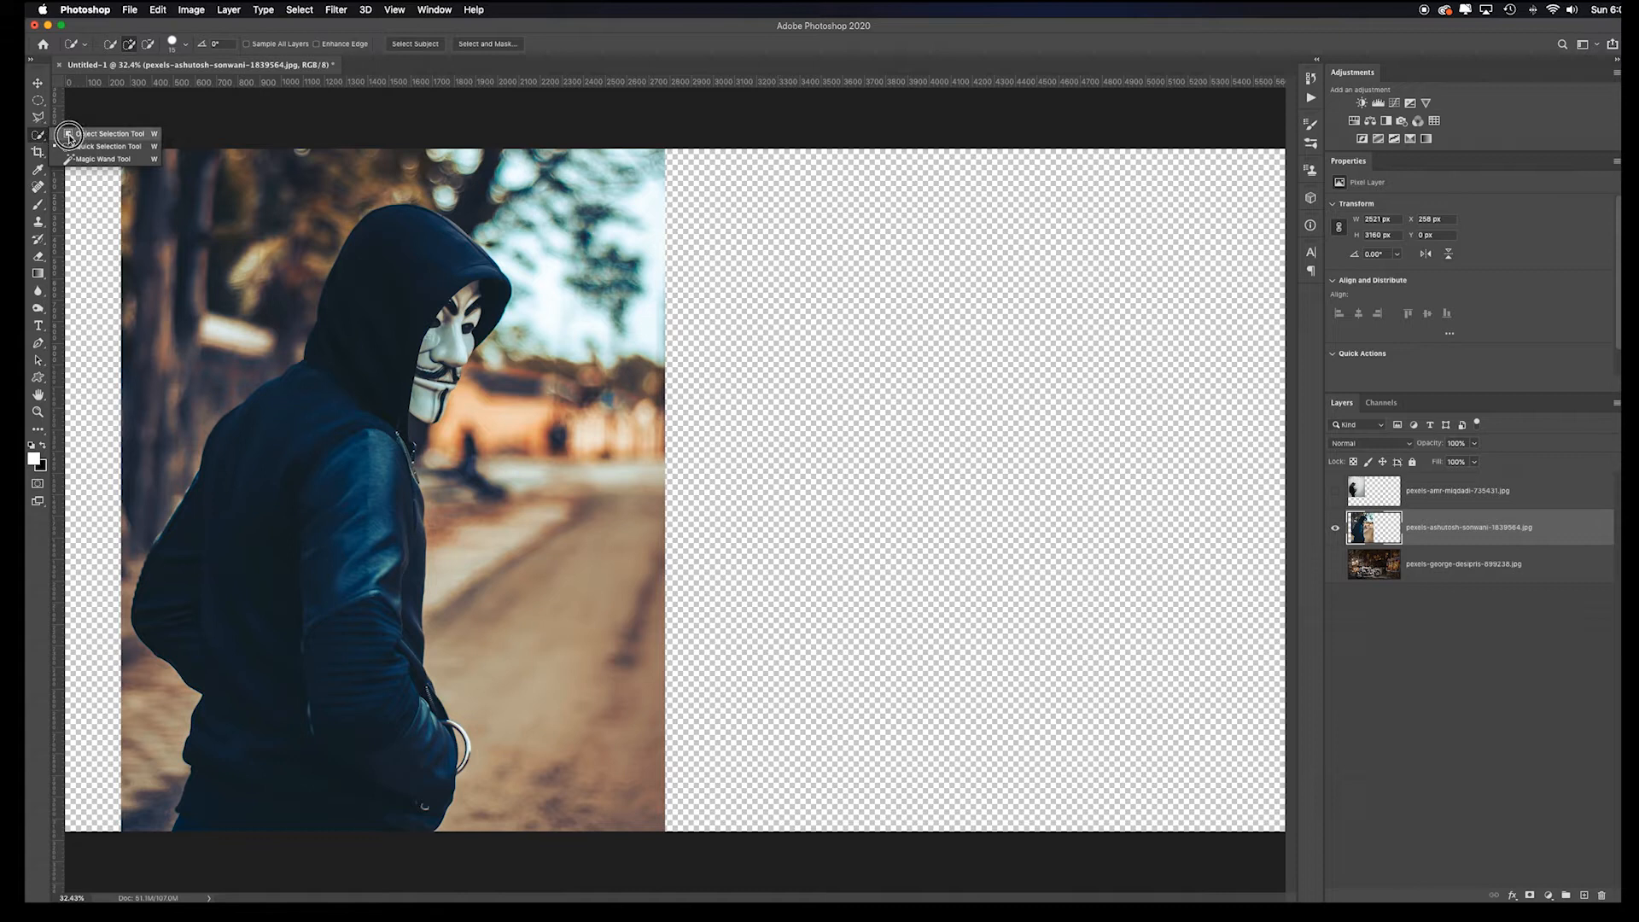
{"action": "left_click", "coordinate": [69, 137]}
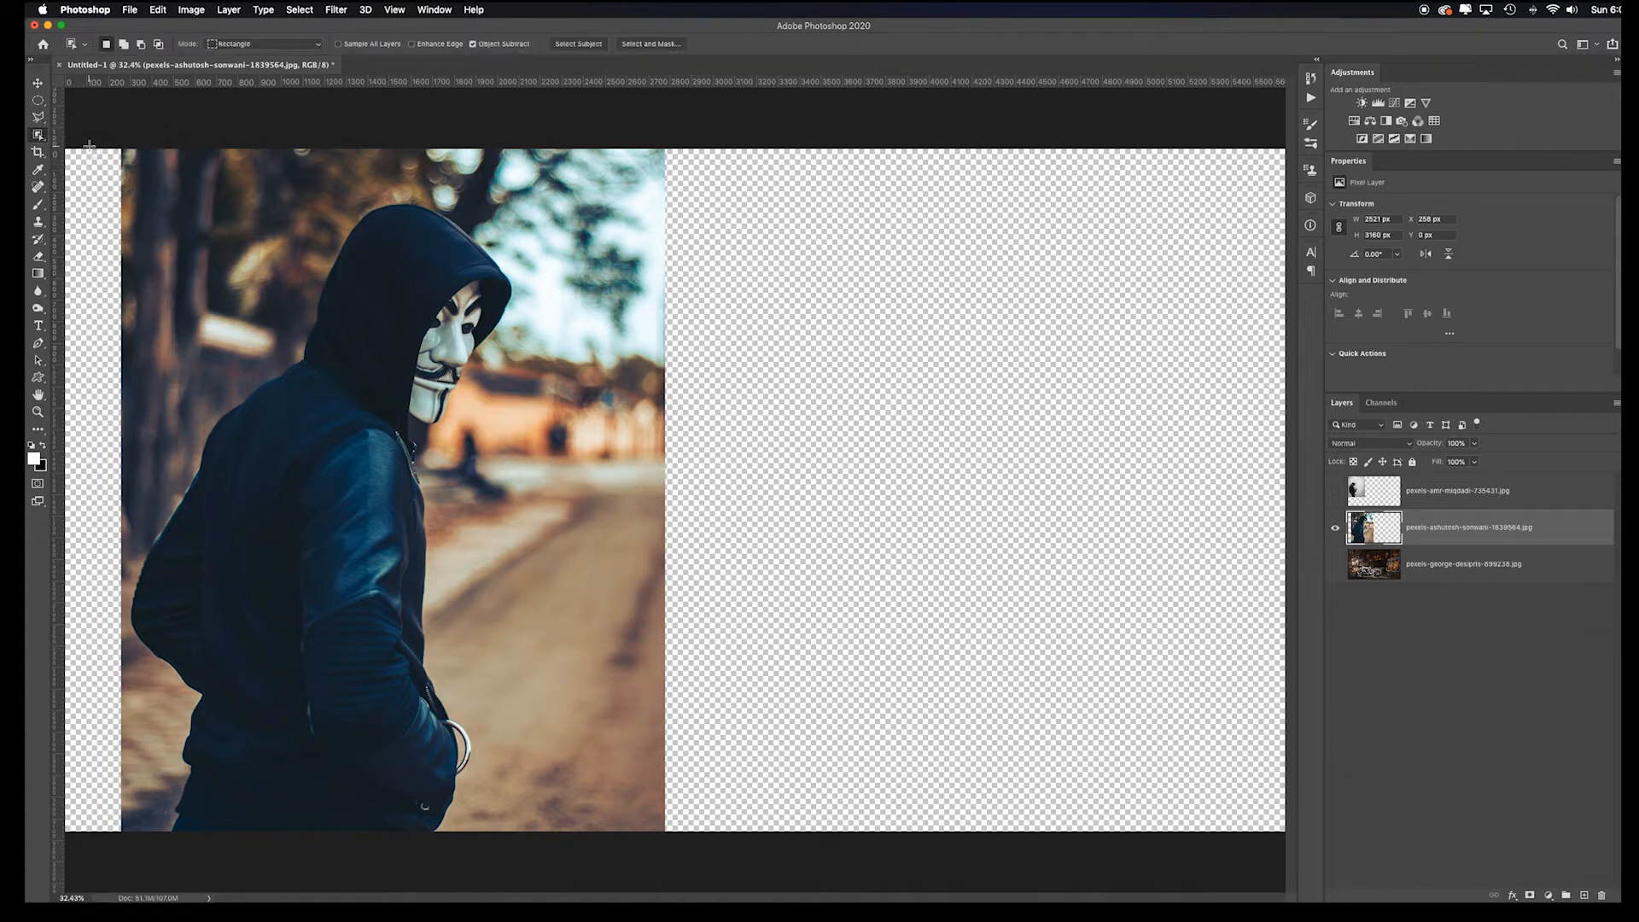
{"action": "left_click_drag", "start_coordinate": [122, 152], "coordinate": [518, 822]}
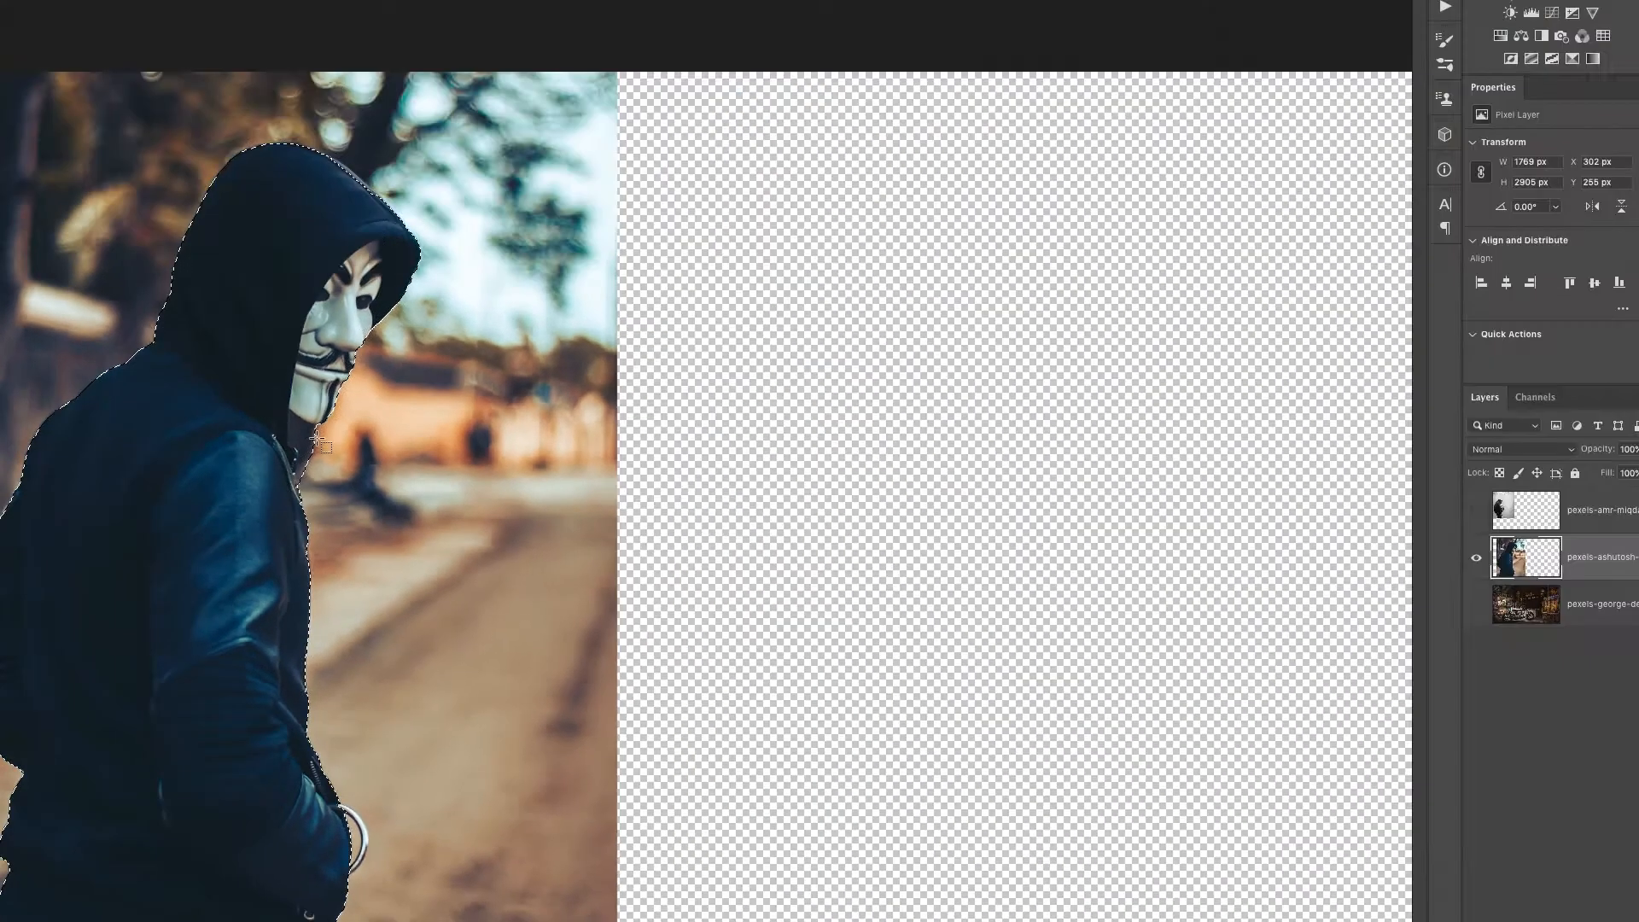
Step: Clear the current selection and reselect the hooded figure with Select Subject
{"action": "key", "text": "super+d"}
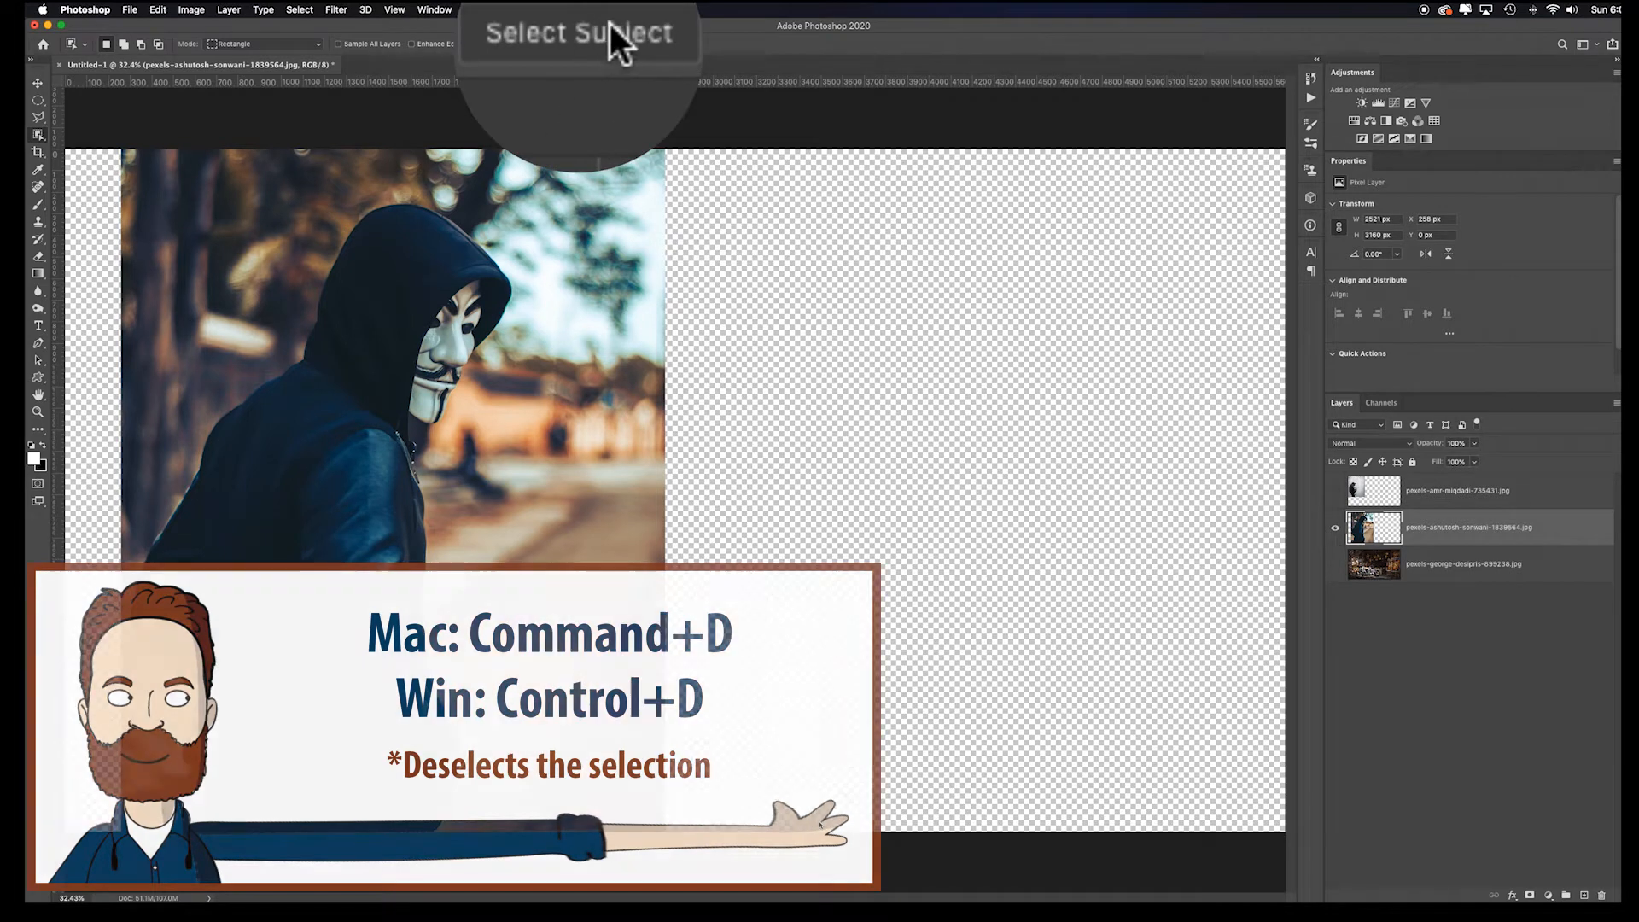
{"action": "left_click", "coordinate": [576, 46]}
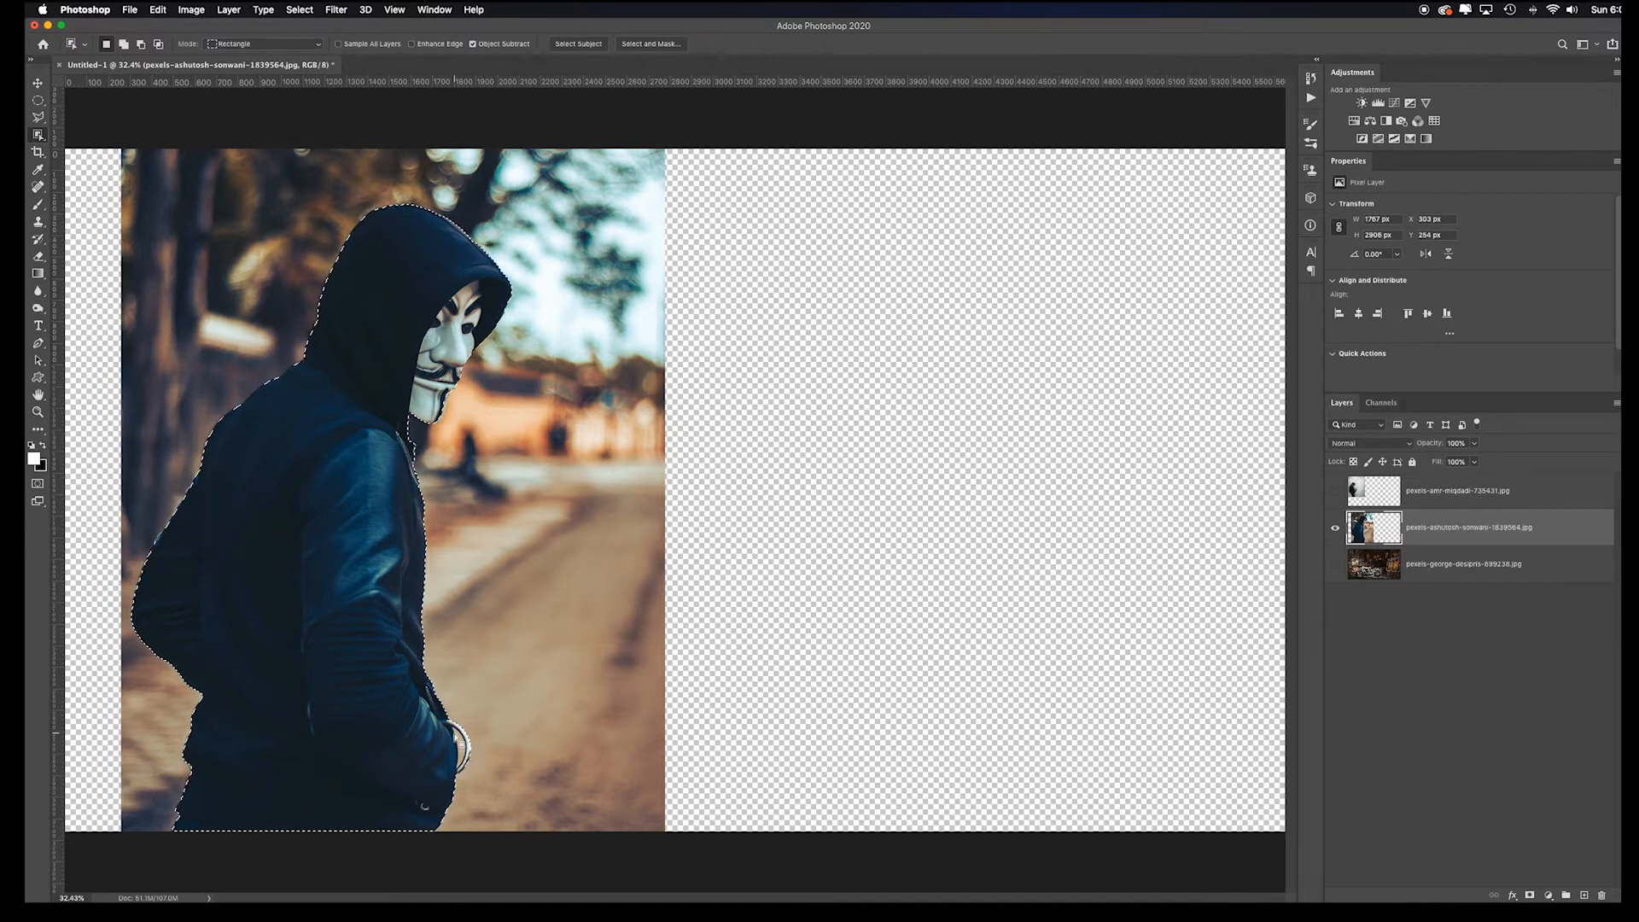
Step: Subtract the background gap inside the wrist bracelet from the selection with the Quick Selection tool, using a smaller brush where needed
{"action": "left_click", "coordinate": [41, 136]}
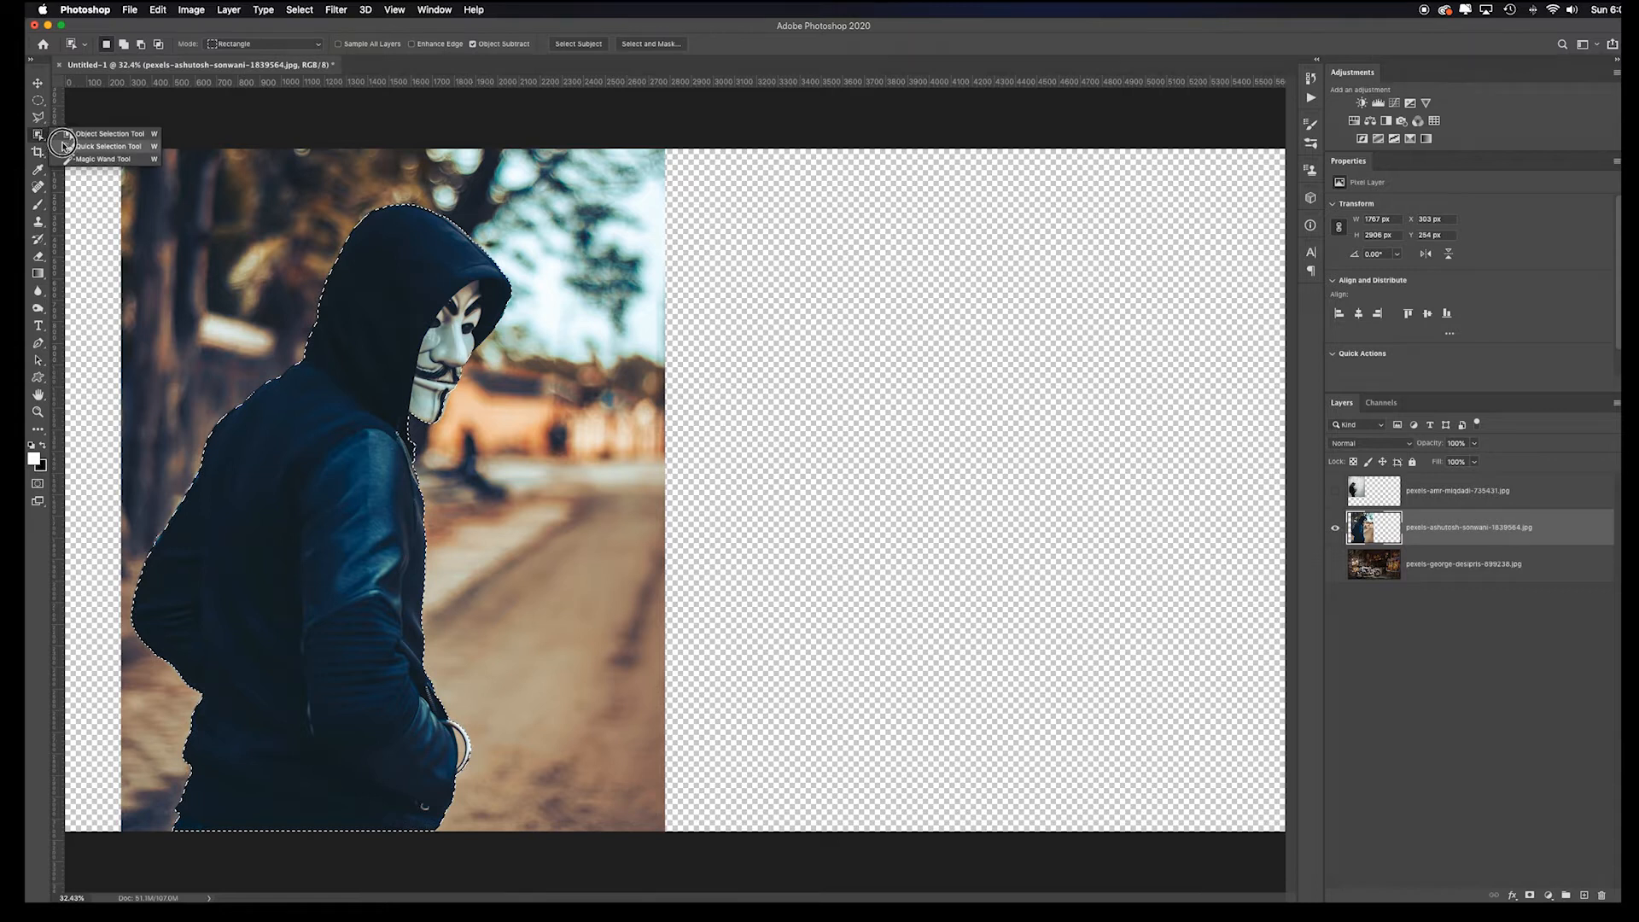
{"action": "left_click", "coordinate": [150, 149]}
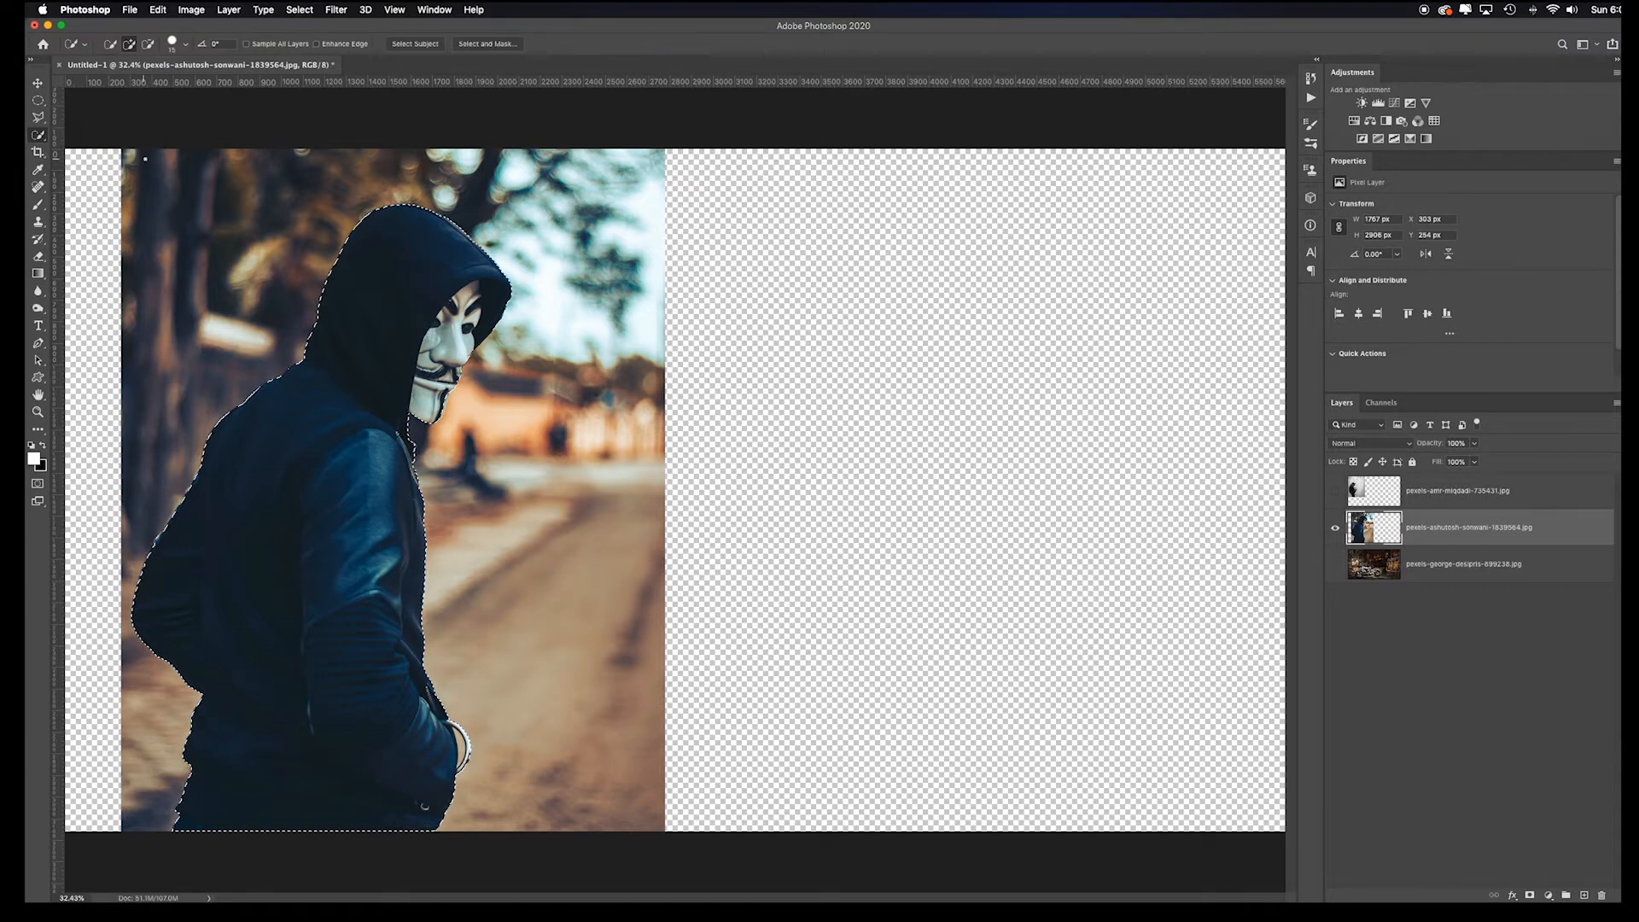
{"action": "key", "text": "super+space"}
{"action": "left_click_drag", "start_coordinate": [448, 728], "coordinate": [836, 416]}
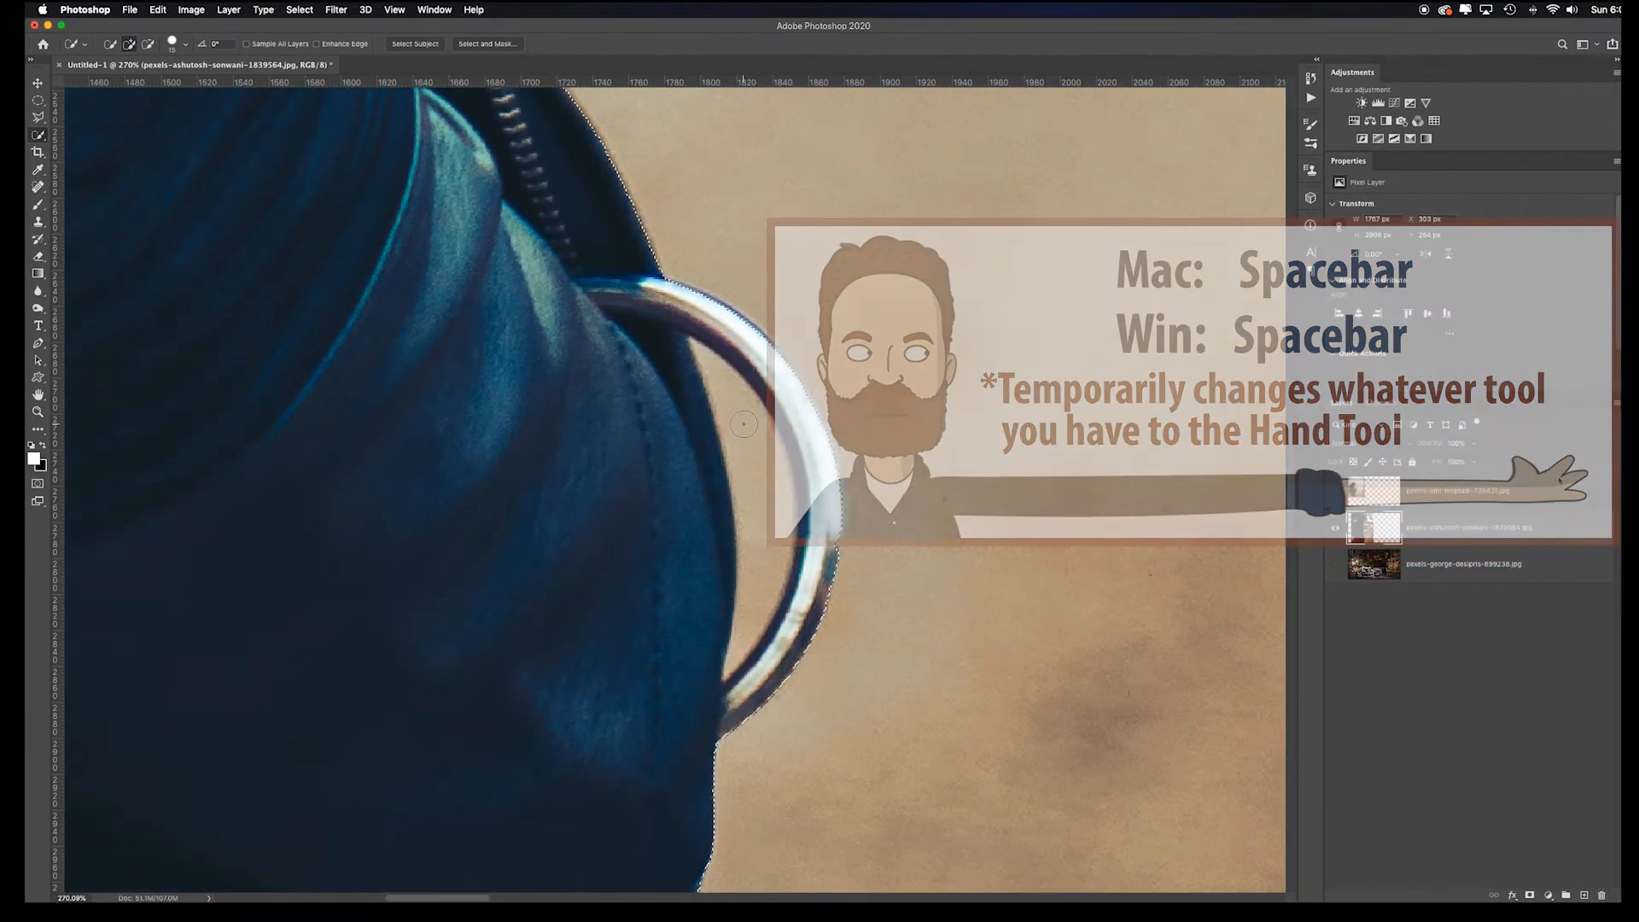
{"action": "key", "text": "alt"}
{"action": "mouse_move", "coordinate": [700, 337]}
{"action": "left_mouse_down"}
{"action": "mouse_move", "coordinate": [728, 369]}
{"action": "mouse_move", "coordinate": [759, 487]}
{"action": "left_mouse_up"}
{"action": "left_click_drag", "start_coordinate": [756, 601], "coordinate": [738, 636]}
{"action": "key", "text": "bracketleft"}
{"action": "key", "text": "bracketleft"}
{"action": "key", "text": "bracketleft"}
{"action": "key", "text": "bracketleft"}
{"action": "key", "text": "bracketleft"}
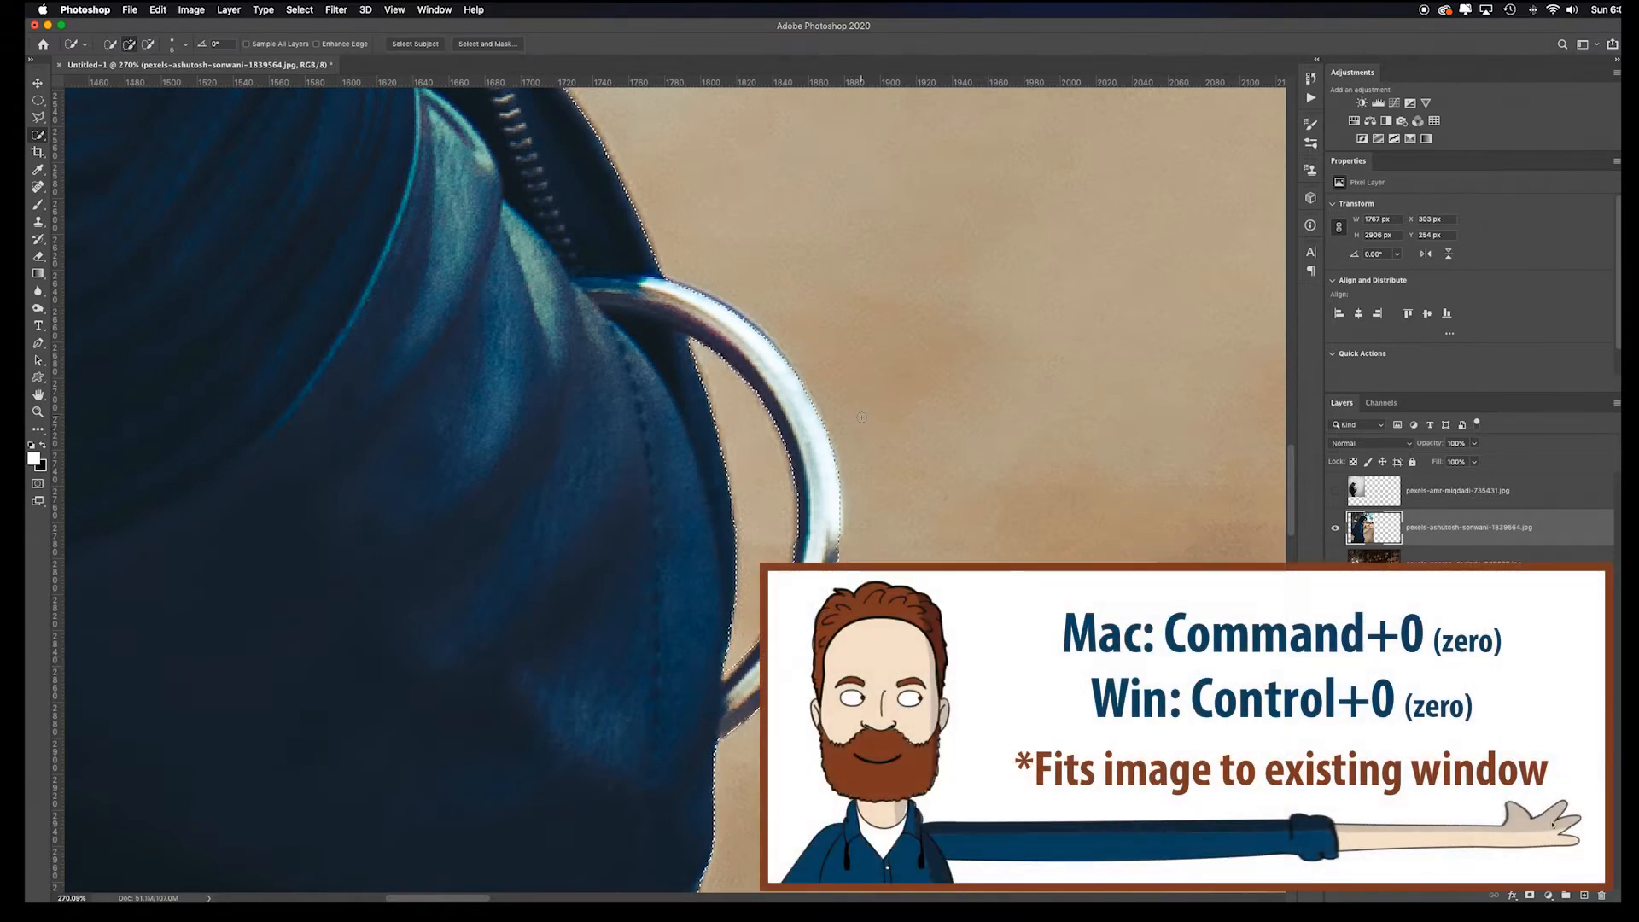
{"action": "key", "text": "super+0"}
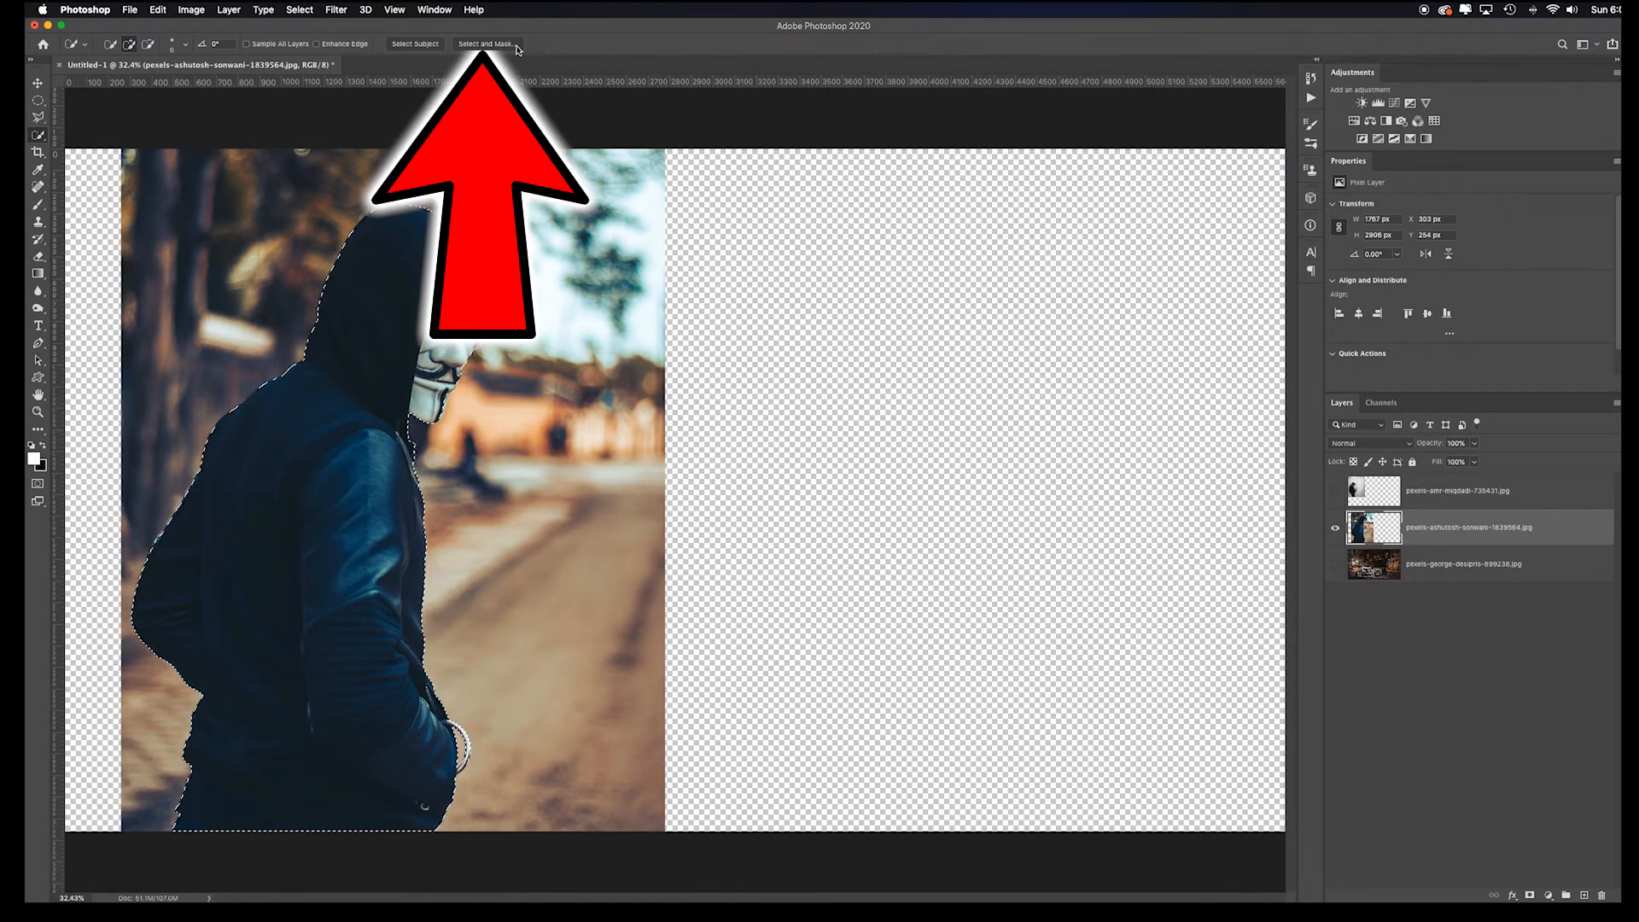
Step: Refine the selection in Select and Mask with Smart Radius on, Radius 2 px, Smooth 4 and Feather 1.0 px
{"action": "left_click", "coordinate": [485, 44]}
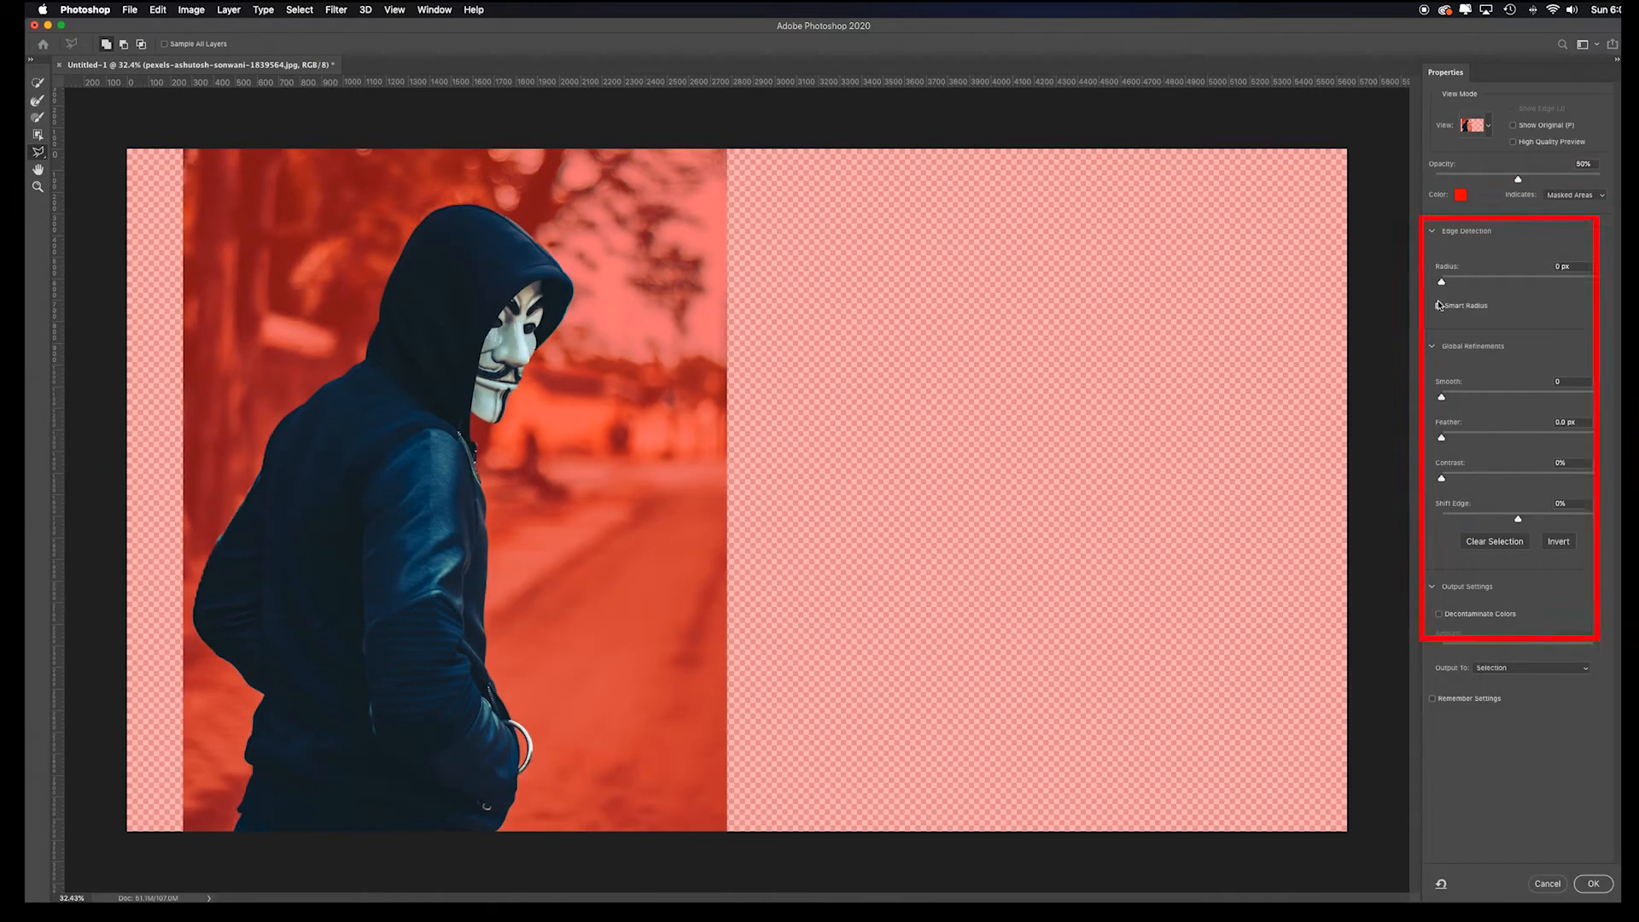
{"action": "left_click", "coordinate": [1463, 285]}
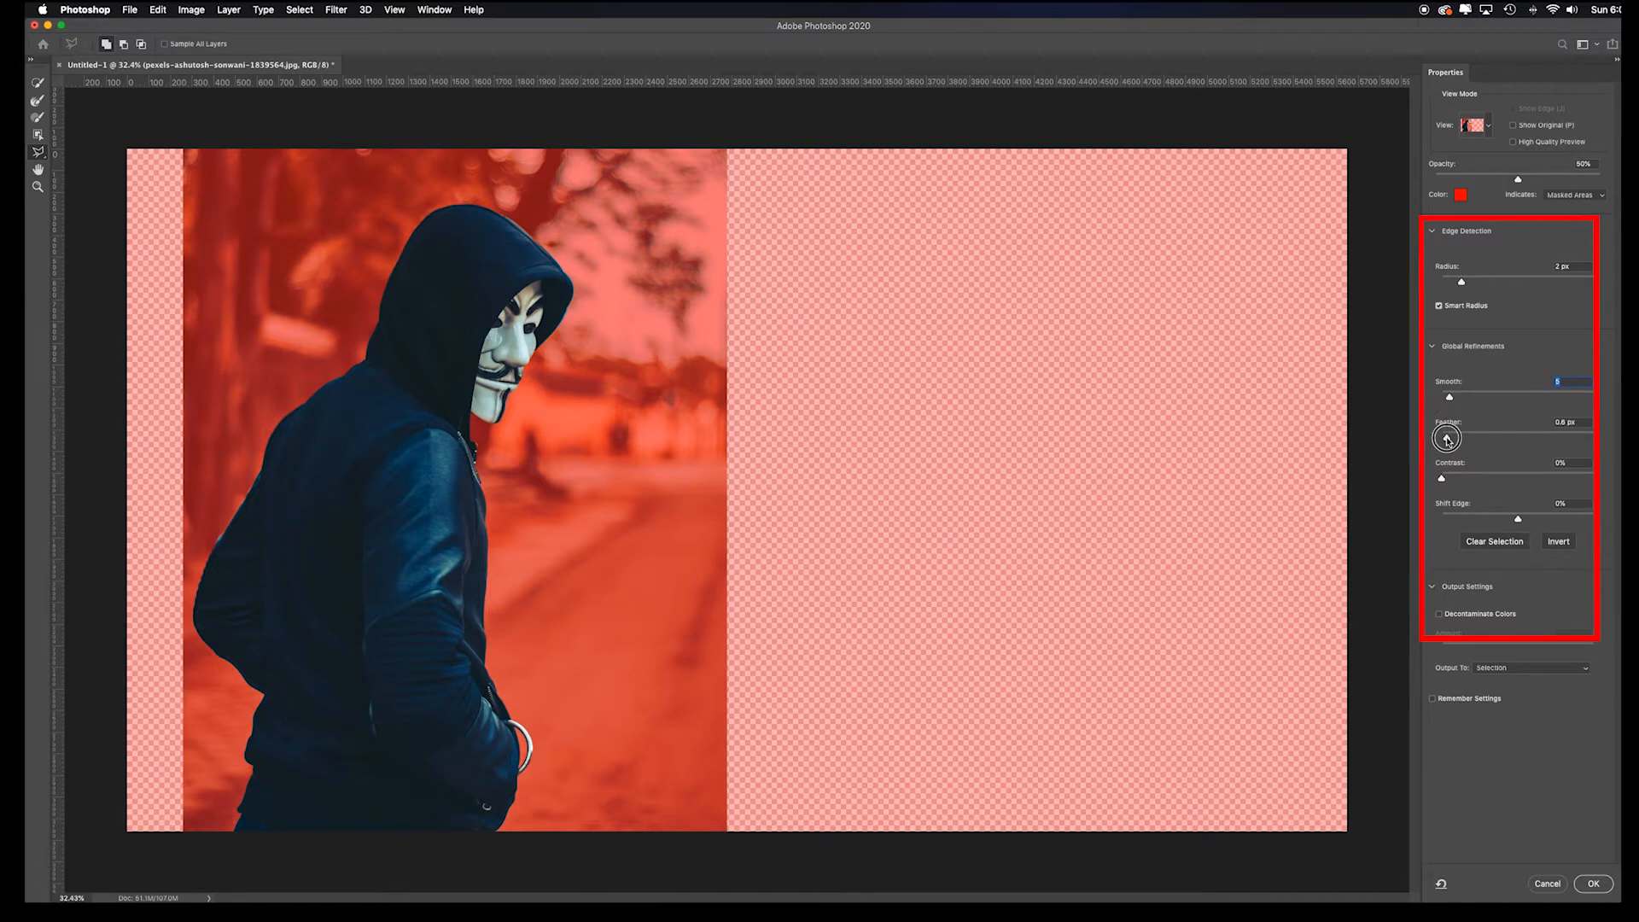
{"action": "left_click_drag", "start_coordinate": [1456, 398], "coordinate": [1449, 438]}
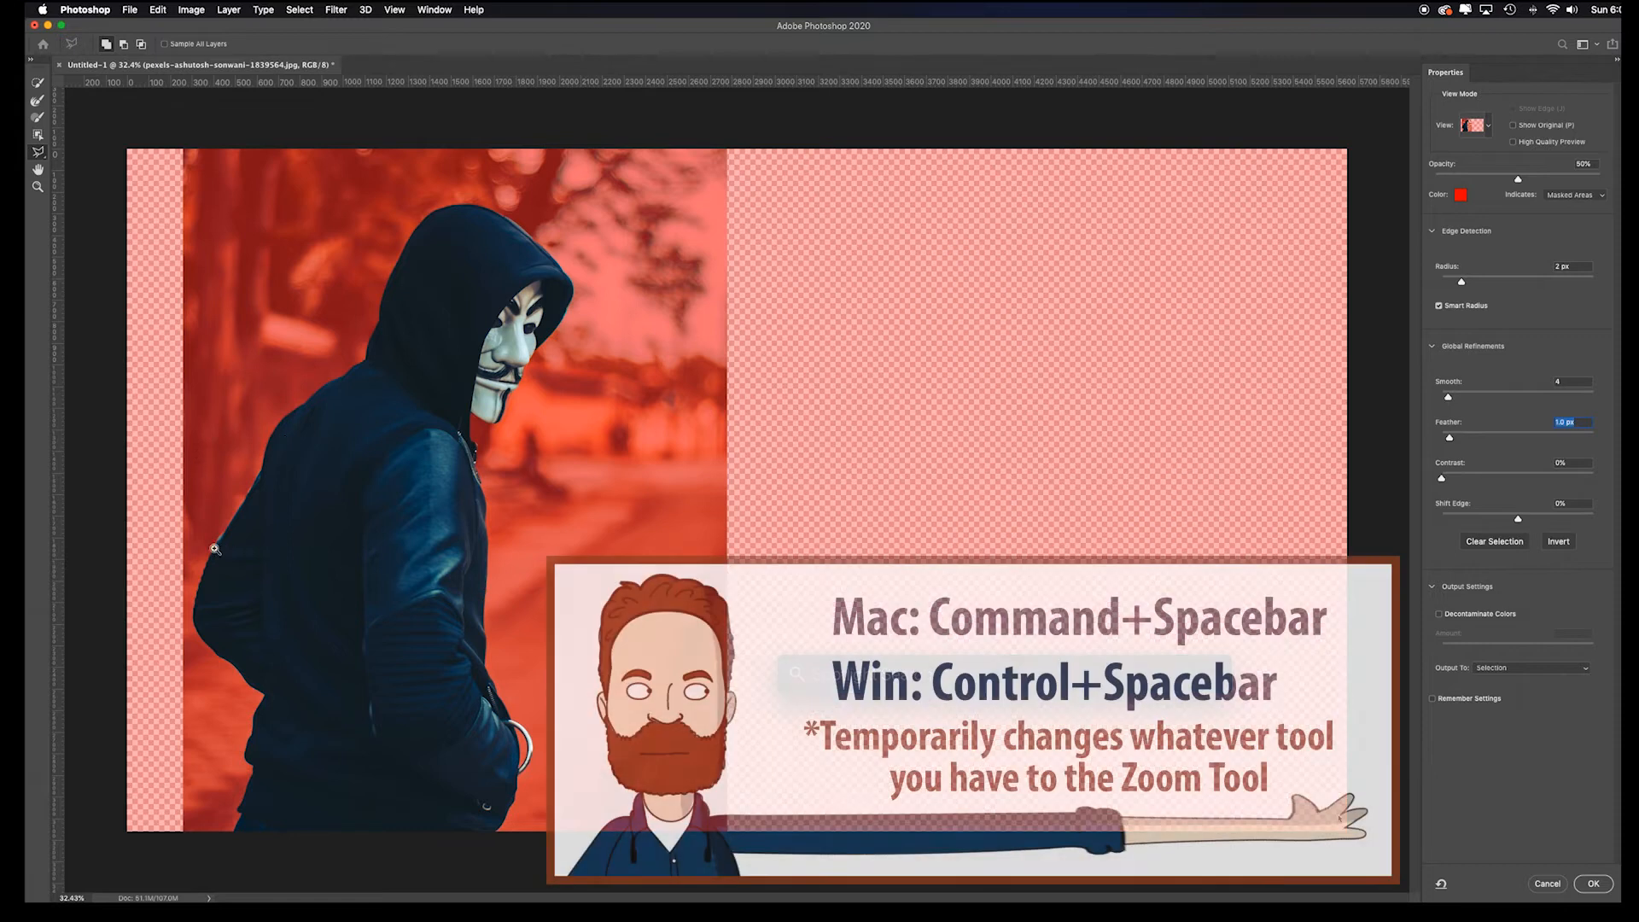
Step: Subtract the light background patch along the outer edge of the rear sleeve from the mask with the Polygonal Lasso
{"action": "mouse_move", "coordinate": [220, 542]}
{"action": "left_mouse_down"}
{"action": "mouse_move", "coordinate": [276, 558]}
{"action": "mouse_move", "coordinate": [370, 538]}
{"action": "left_mouse_up"}
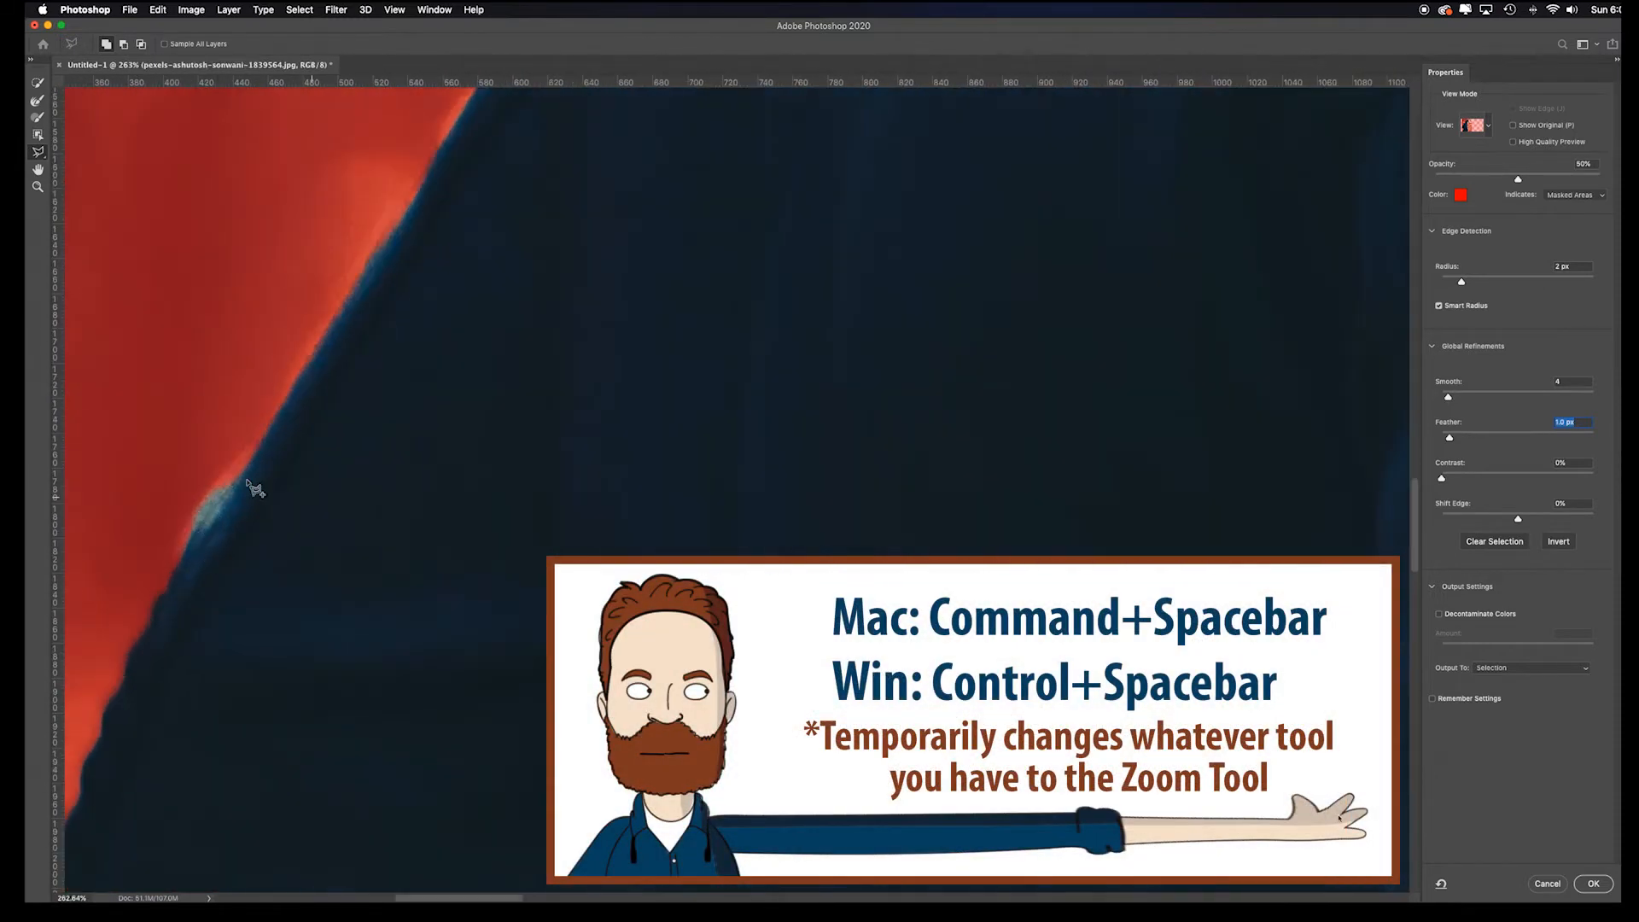
{"action": "left_click_drag", "start_coordinate": [40, 153], "coordinate": [152, 167]}
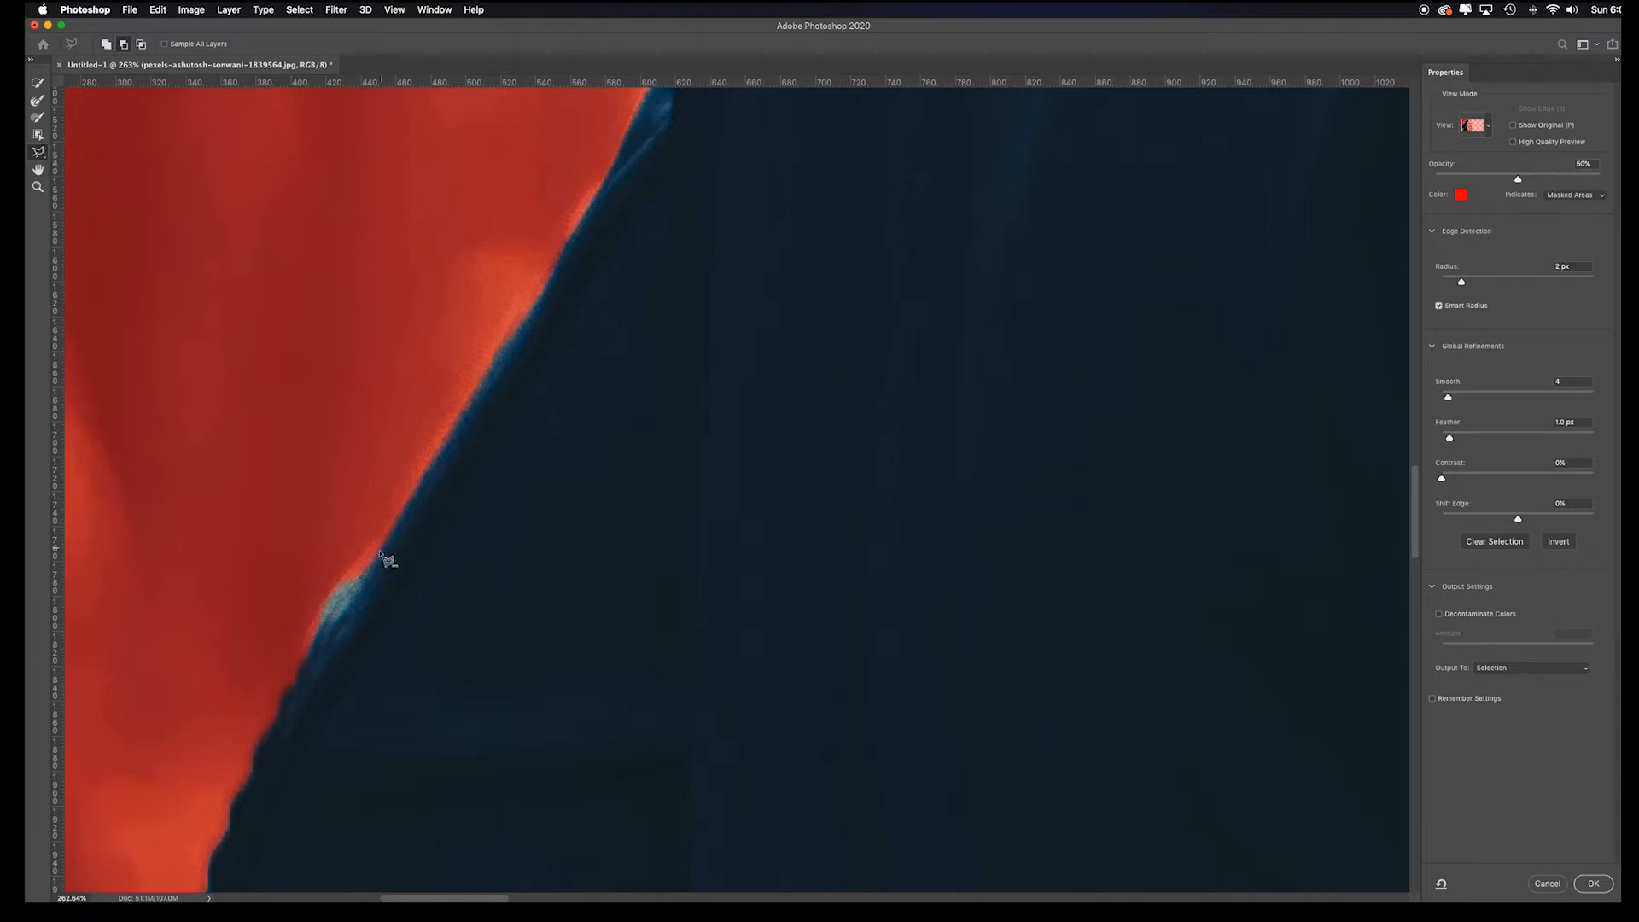
{"action": "left_click", "coordinate": [371, 565]}
{"action": "left_click", "coordinate": [325, 612]}
{"action": "left_click", "coordinate": [272, 666]}
{"action": "left_click", "coordinate": [312, 528]}
{"action": "double_click", "coordinate": [344, 531]}
{"action": "key", "text": "super+0"}
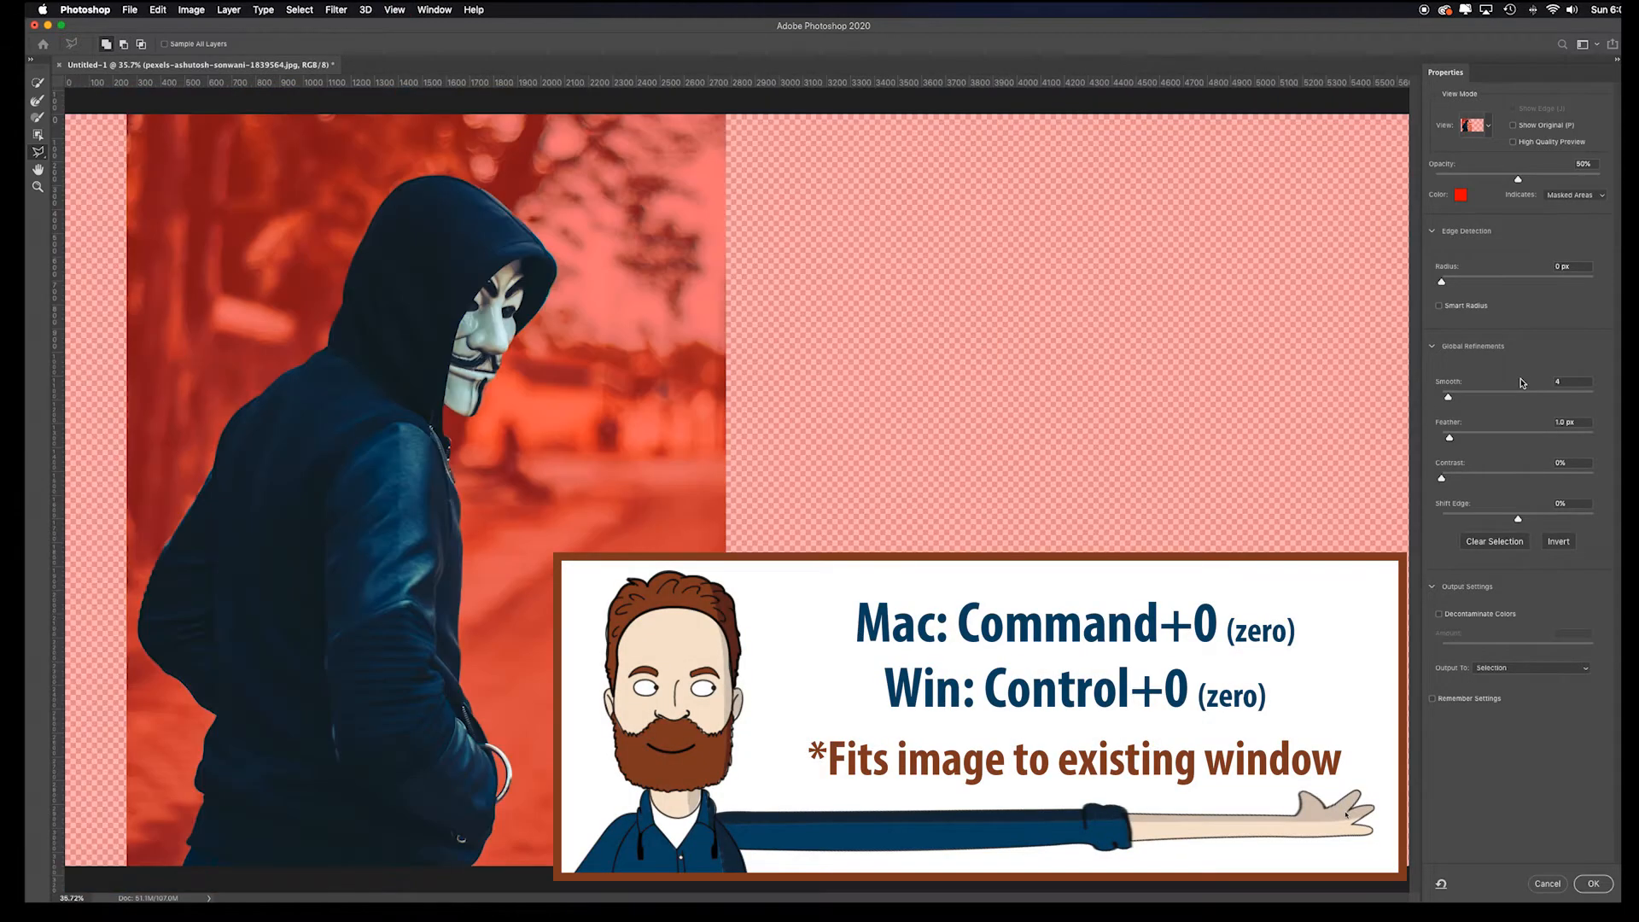
Step: Output the refined selection as a New Layer with Layer Mask
{"action": "left_click", "coordinate": [1562, 668]}
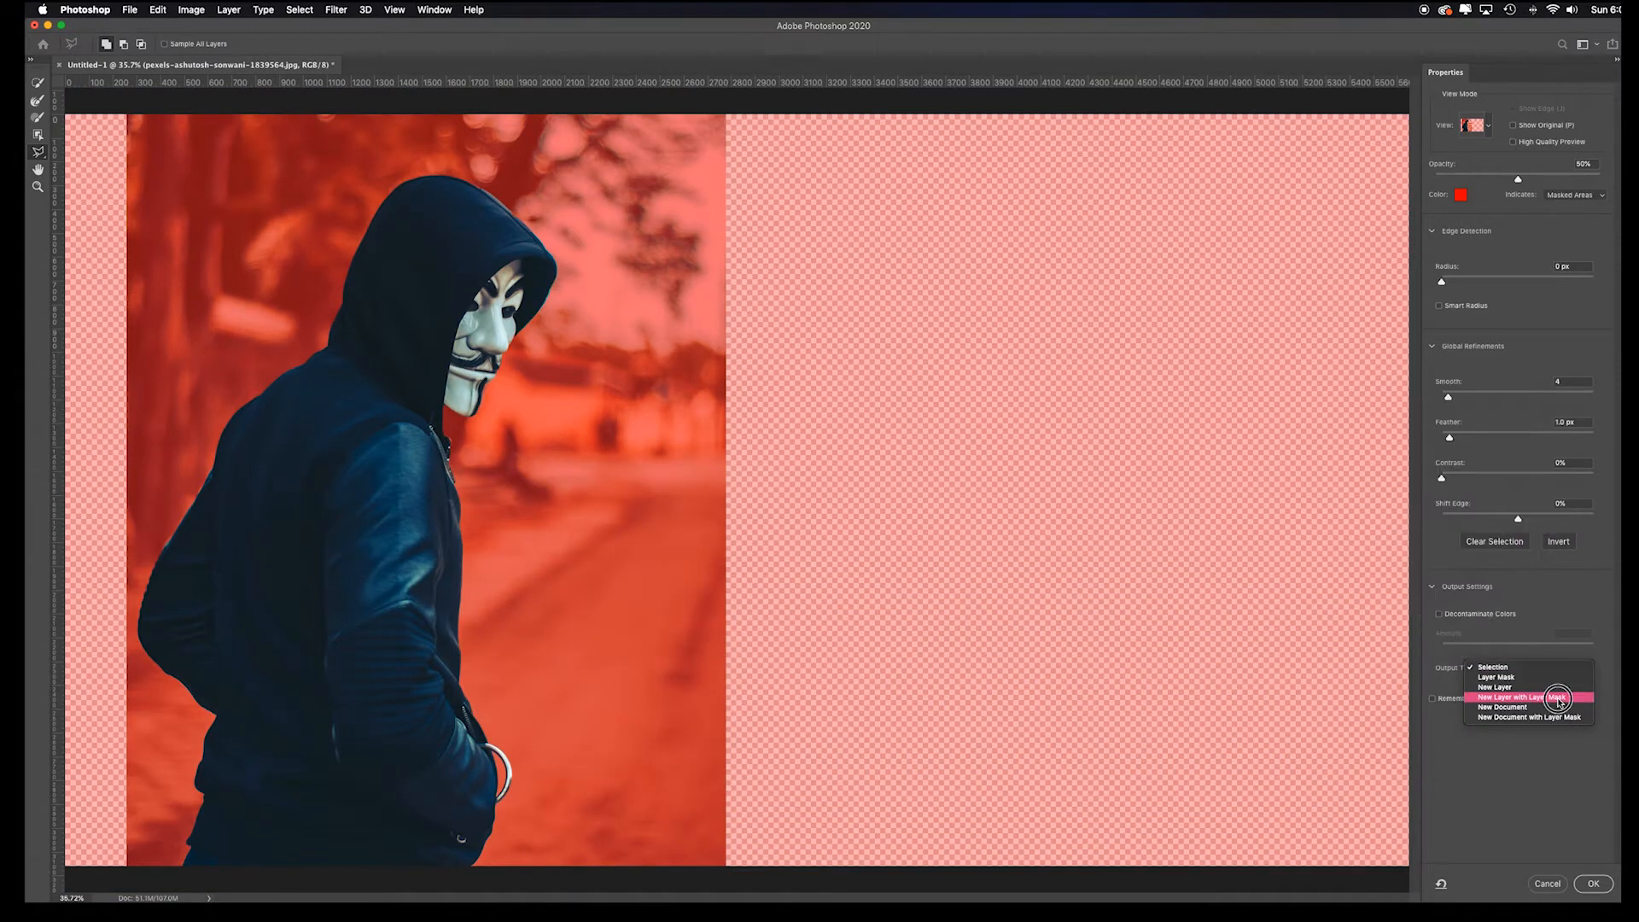
{"action": "left_click", "coordinate": [1560, 702]}
{"action": "left_click", "coordinate": [1594, 884]}
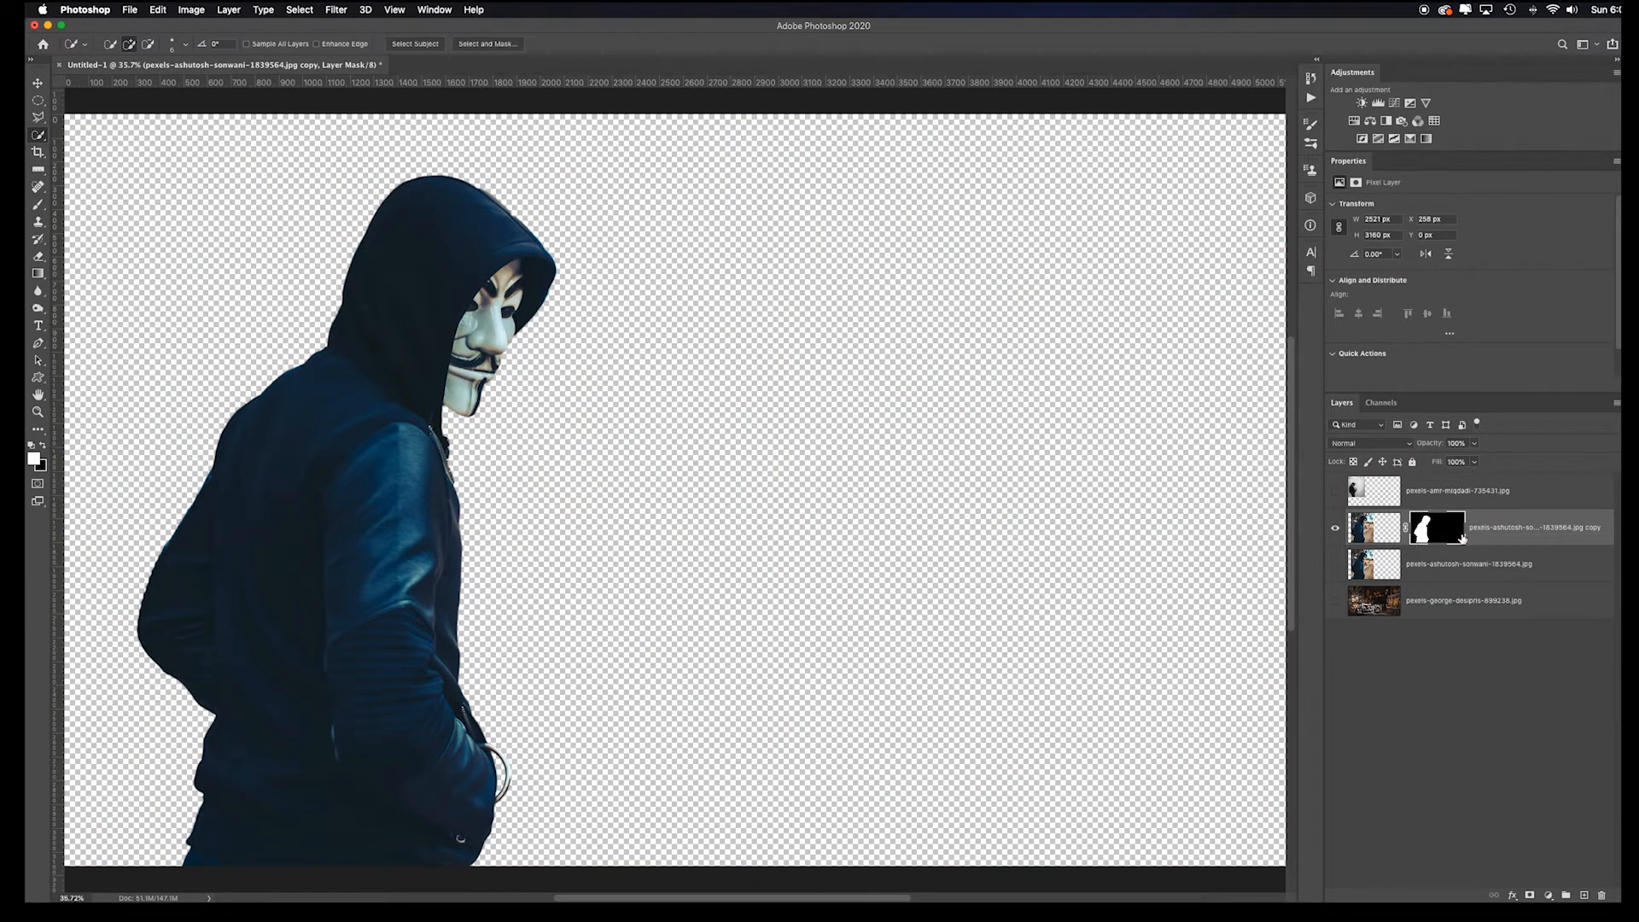
Step: Examine the black-point clipping of the motorcycle background in Levels with the hooded figure hidden
{"action": "left_click", "coordinate": [1336, 603]}
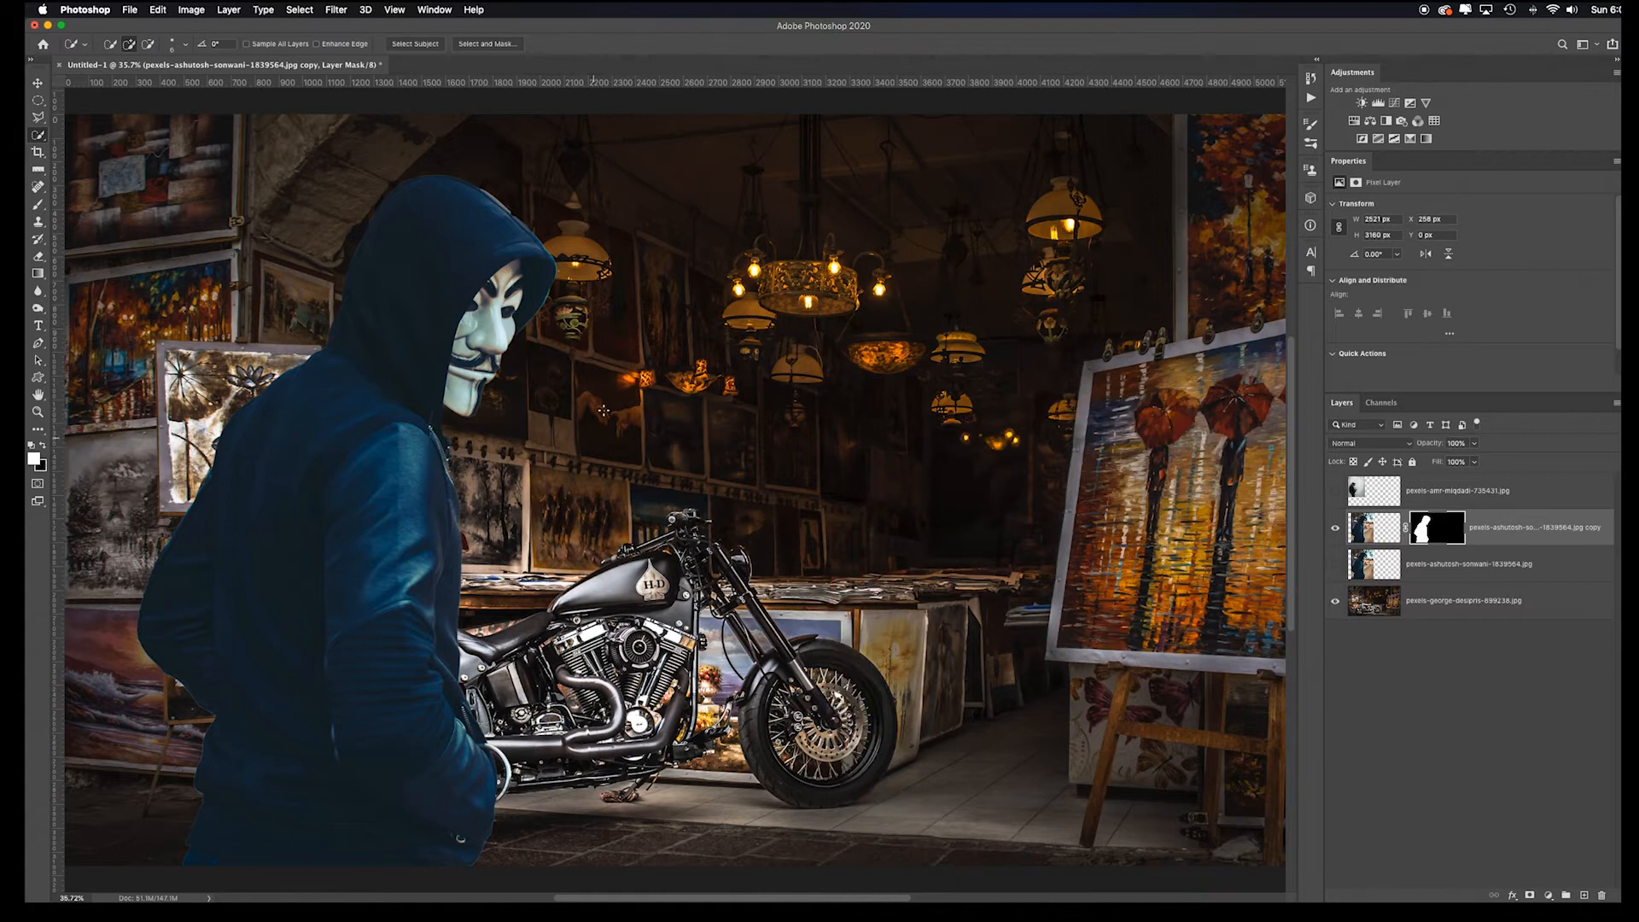
{"action": "left_click", "coordinate": [1337, 529]}
{"action": "left_click", "coordinate": [1453, 602]}
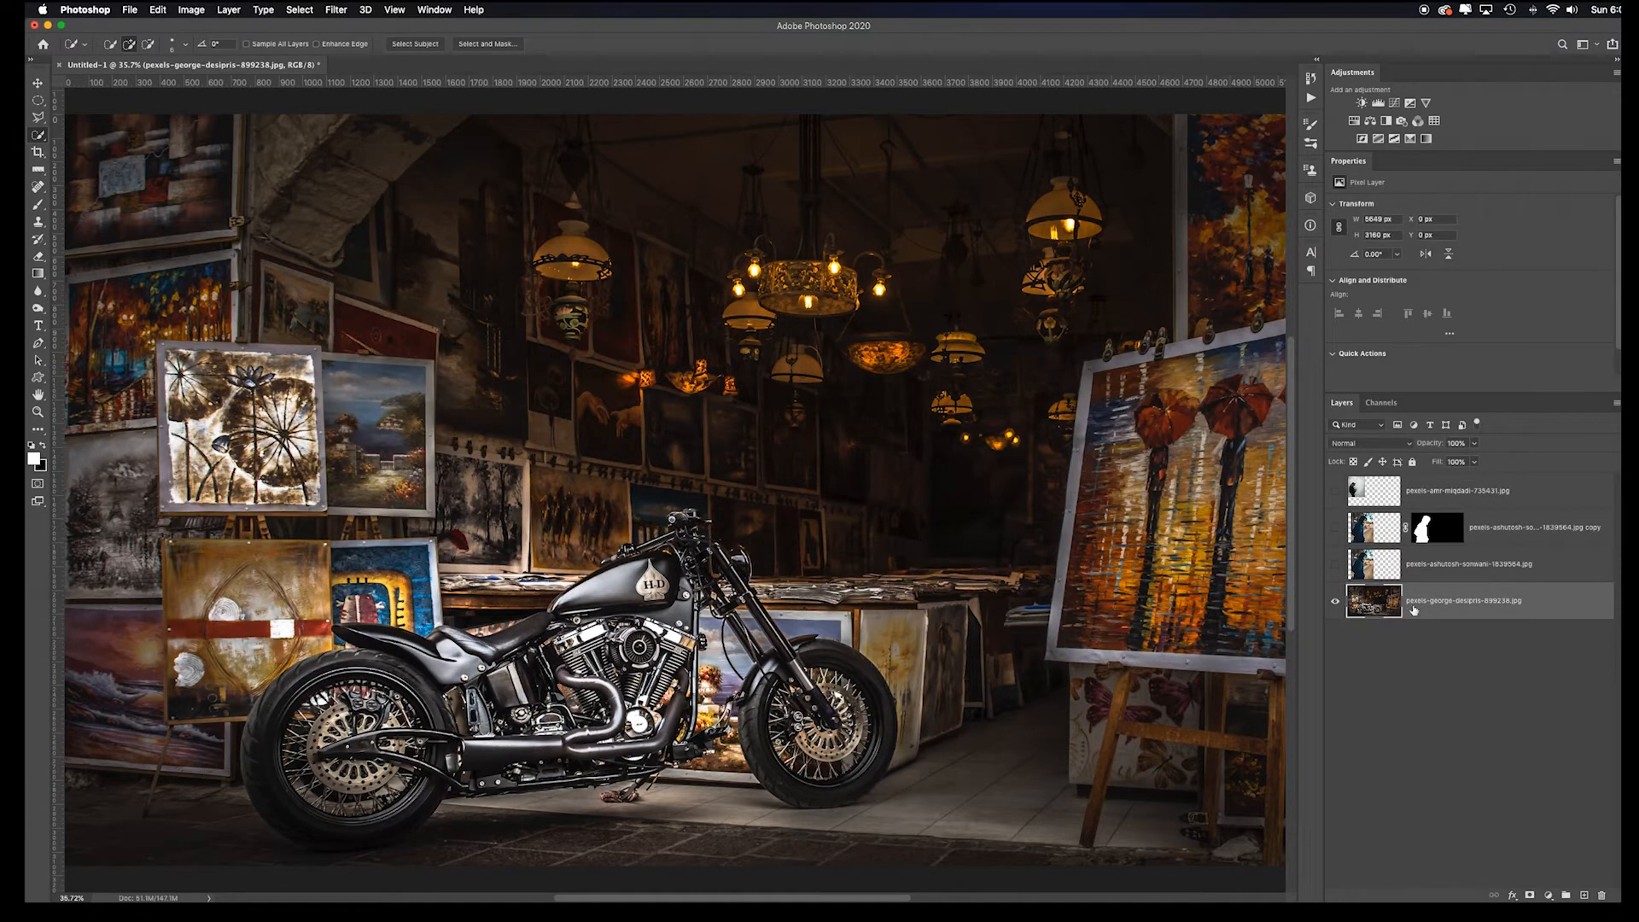
{"action": "key", "text": "super+l"}
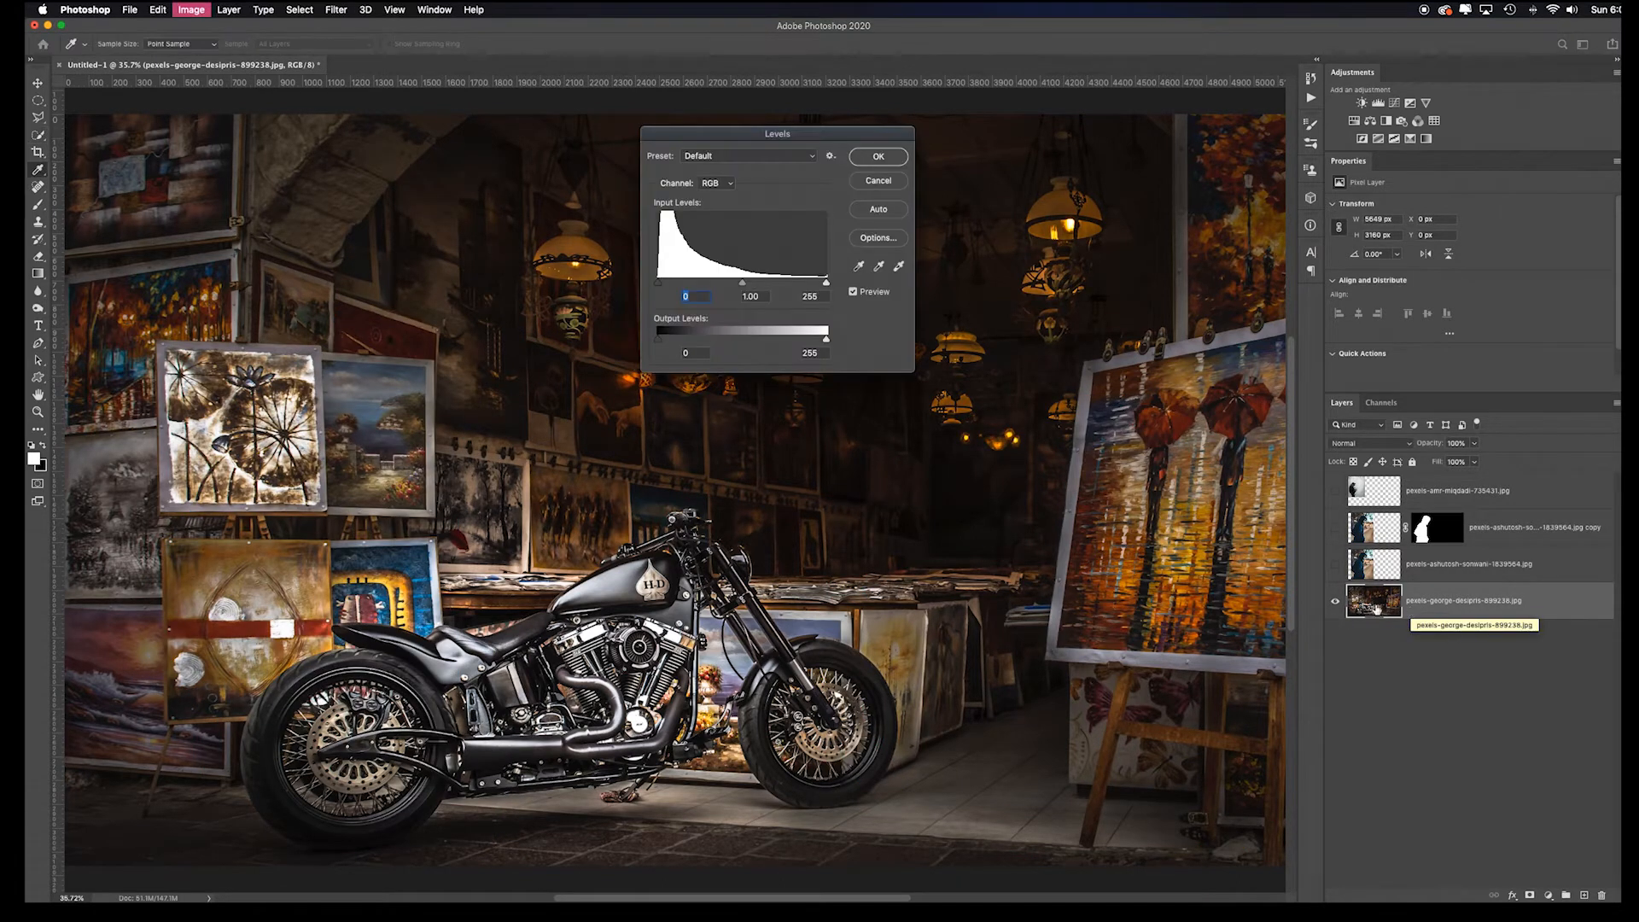
{"action": "left_click_drag", "start_coordinate": [816, 134], "coordinate": [1014, 135]}
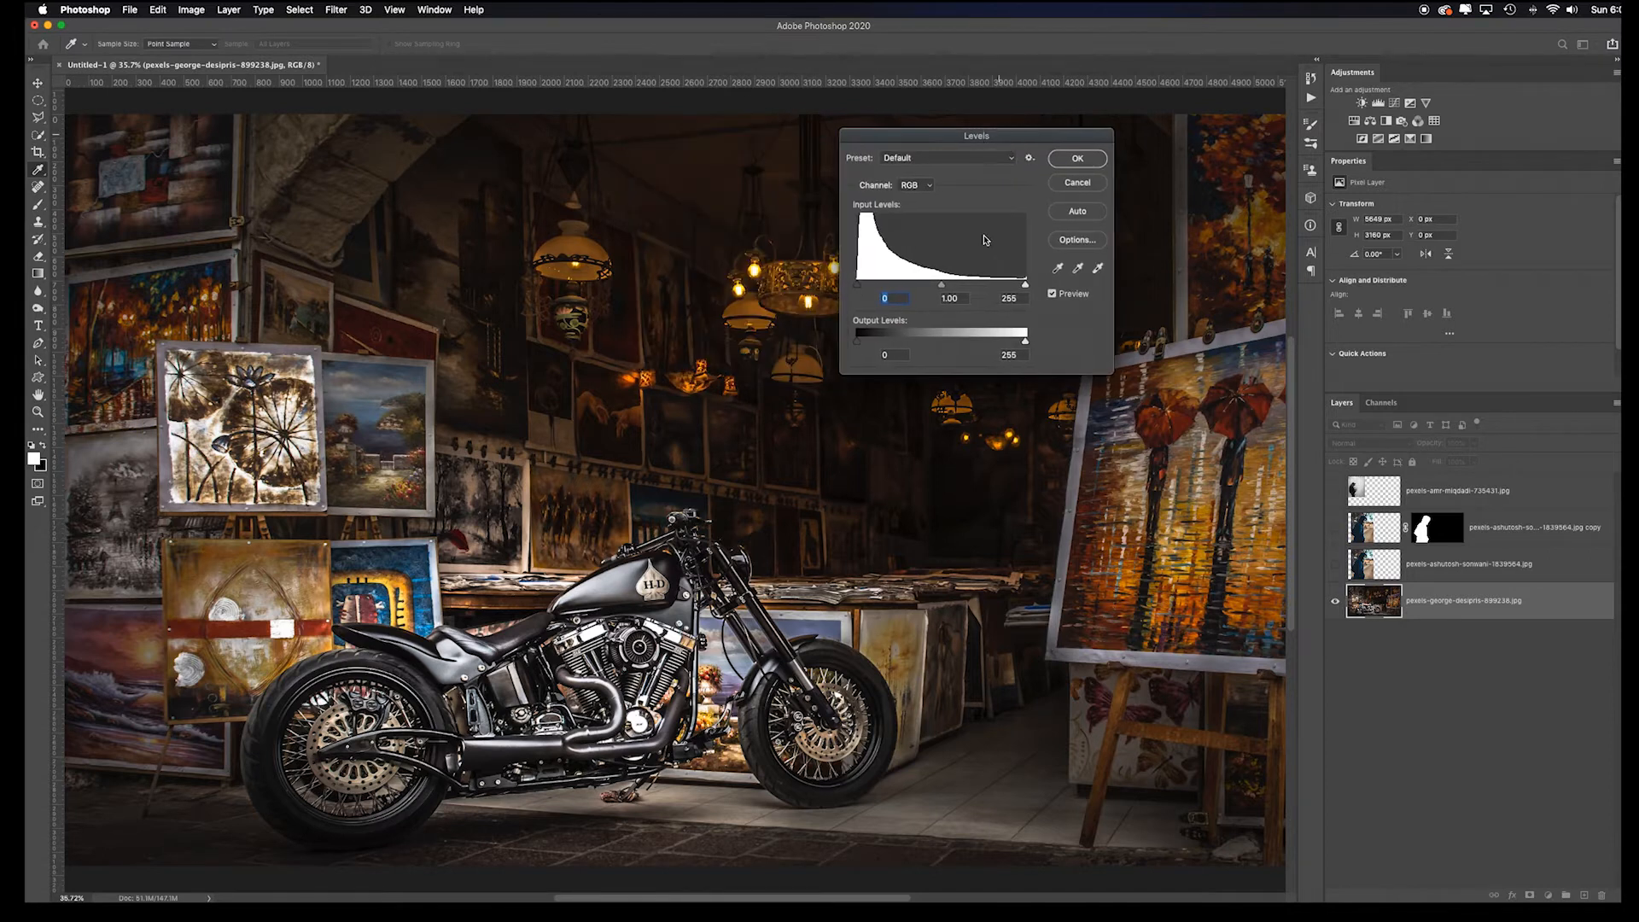
{"action": "left_click", "coordinate": [857, 285], "text": "alt"}
{"action": "left_click_drag", "start_coordinate": [857, 287], "coordinate": [853, 287]}
Step: Compare the individual color channel histograms of the motorcycle background in Levels, and close without applying a correction
{"action": "left_click", "coordinate": [917, 186]}
{"action": "left_click", "coordinate": [919, 196]}
{"action": "left_click", "coordinate": [921, 186]}
{"action": "left_click", "coordinate": [918, 195]}
{"action": "left_click", "coordinate": [919, 186]}
{"action": "left_click", "coordinate": [917, 186]}
{"action": "left_click", "coordinate": [919, 186]}
{"action": "left_click", "coordinate": [919, 142]}
{"action": "left_click", "coordinate": [1067, 185]}
{"action": "key", "text": "w"}
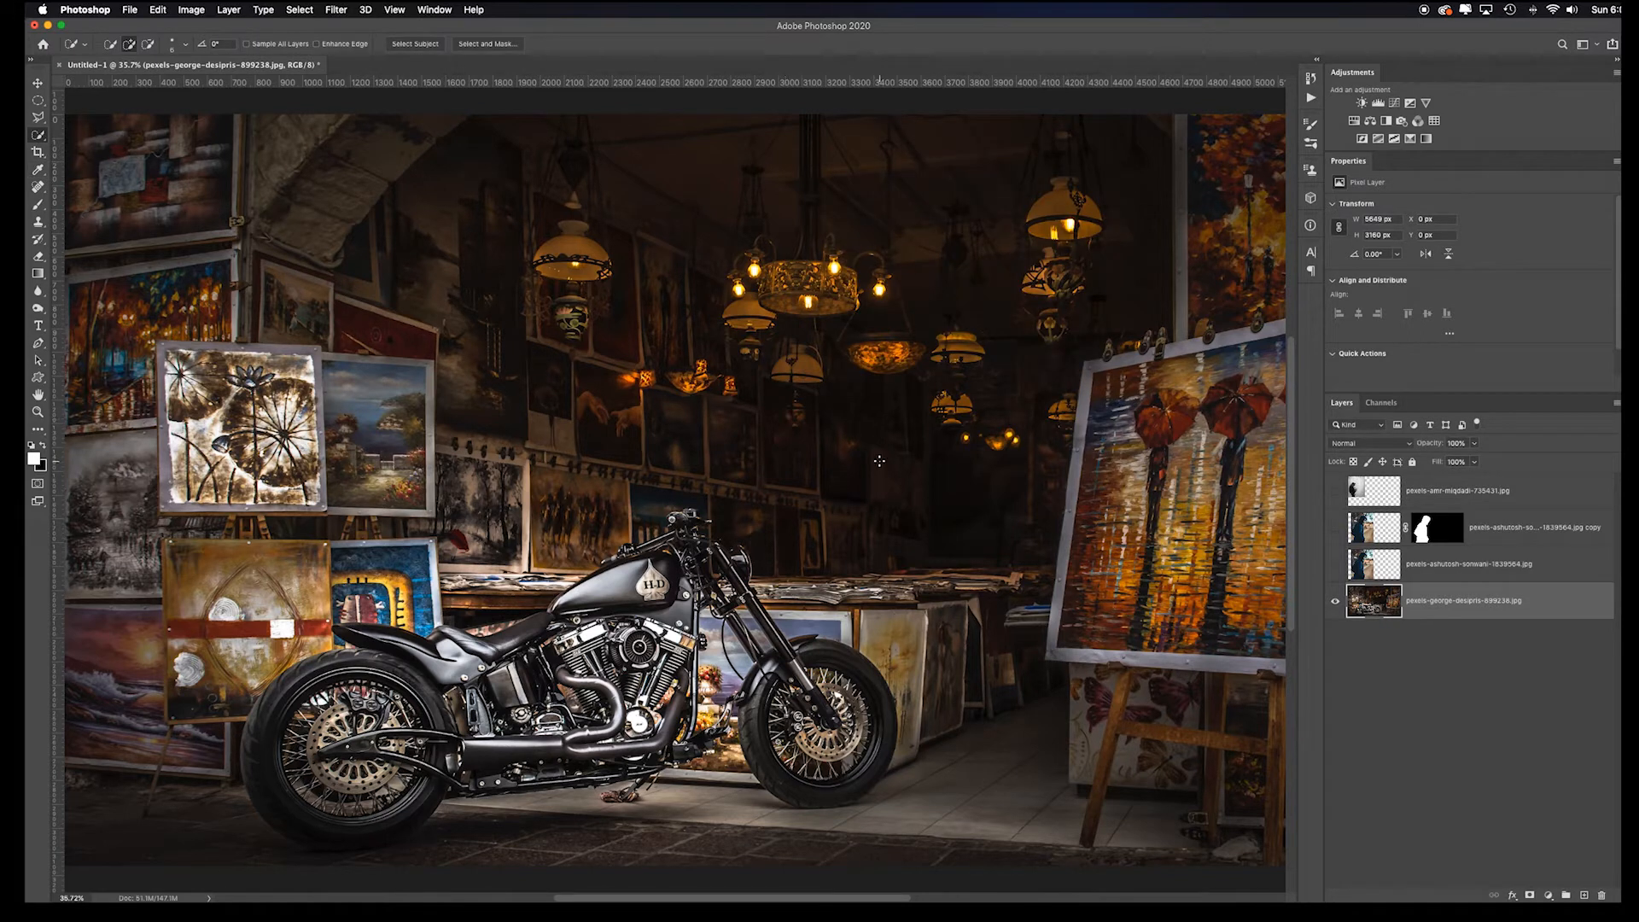
Step: Examine the black-point clipping of the masked hooded figure in Levels with the motorcycle background hidden
{"action": "left_click", "coordinate": [1335, 527]}
{"action": "left_click", "coordinate": [1374, 527]}
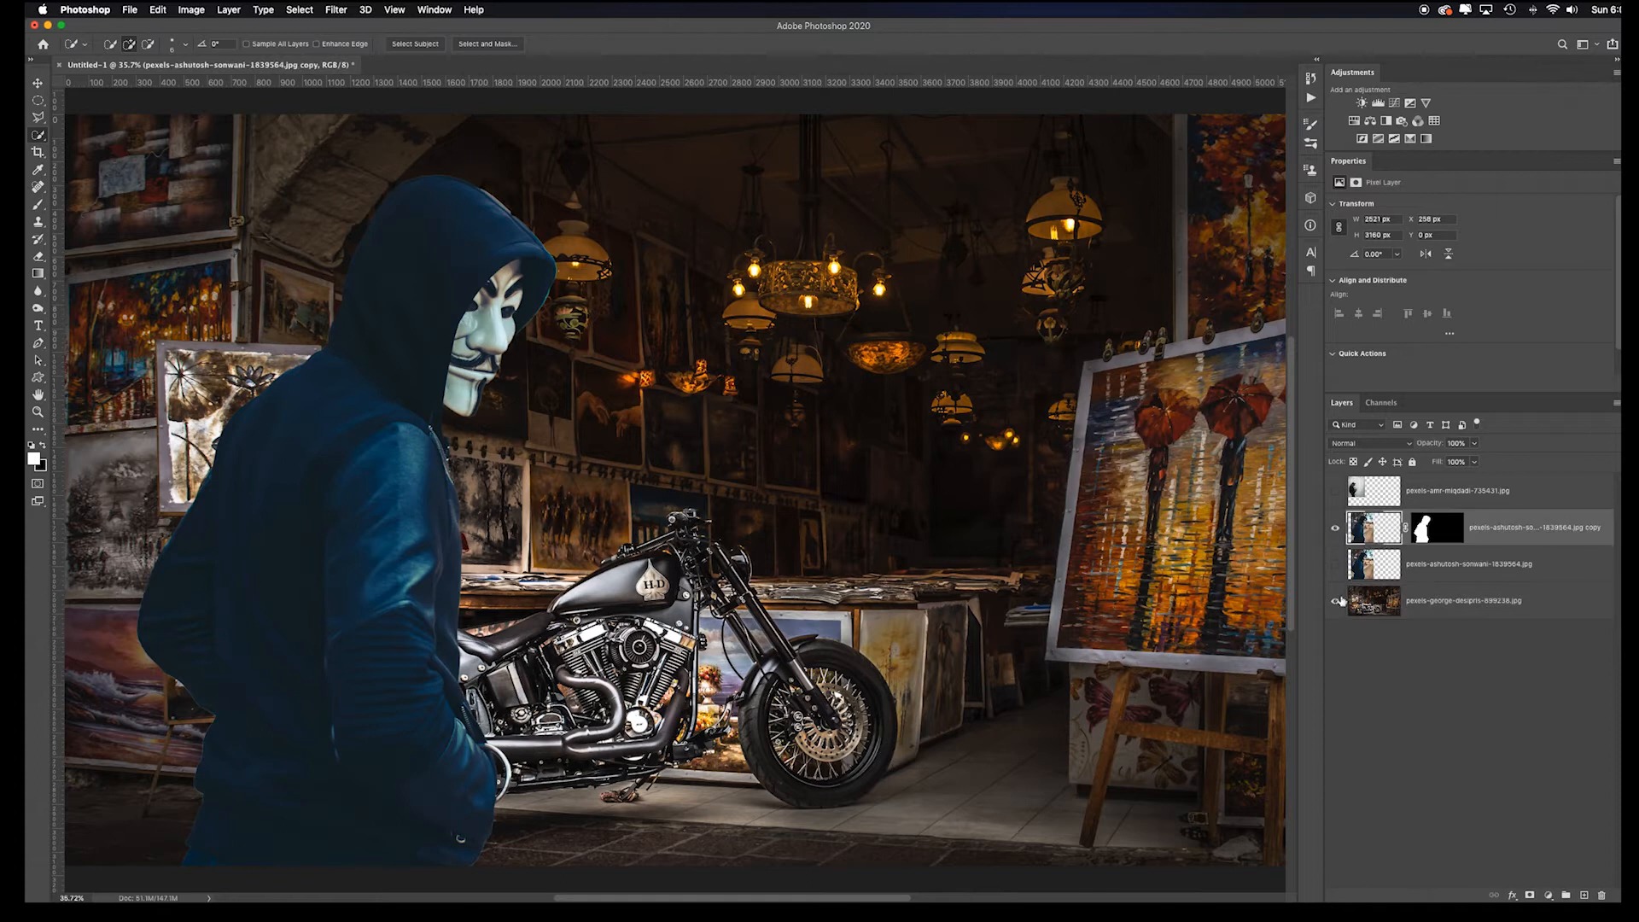
{"action": "left_click", "coordinate": [1333, 601]}
{"action": "key", "text": "super+l"}
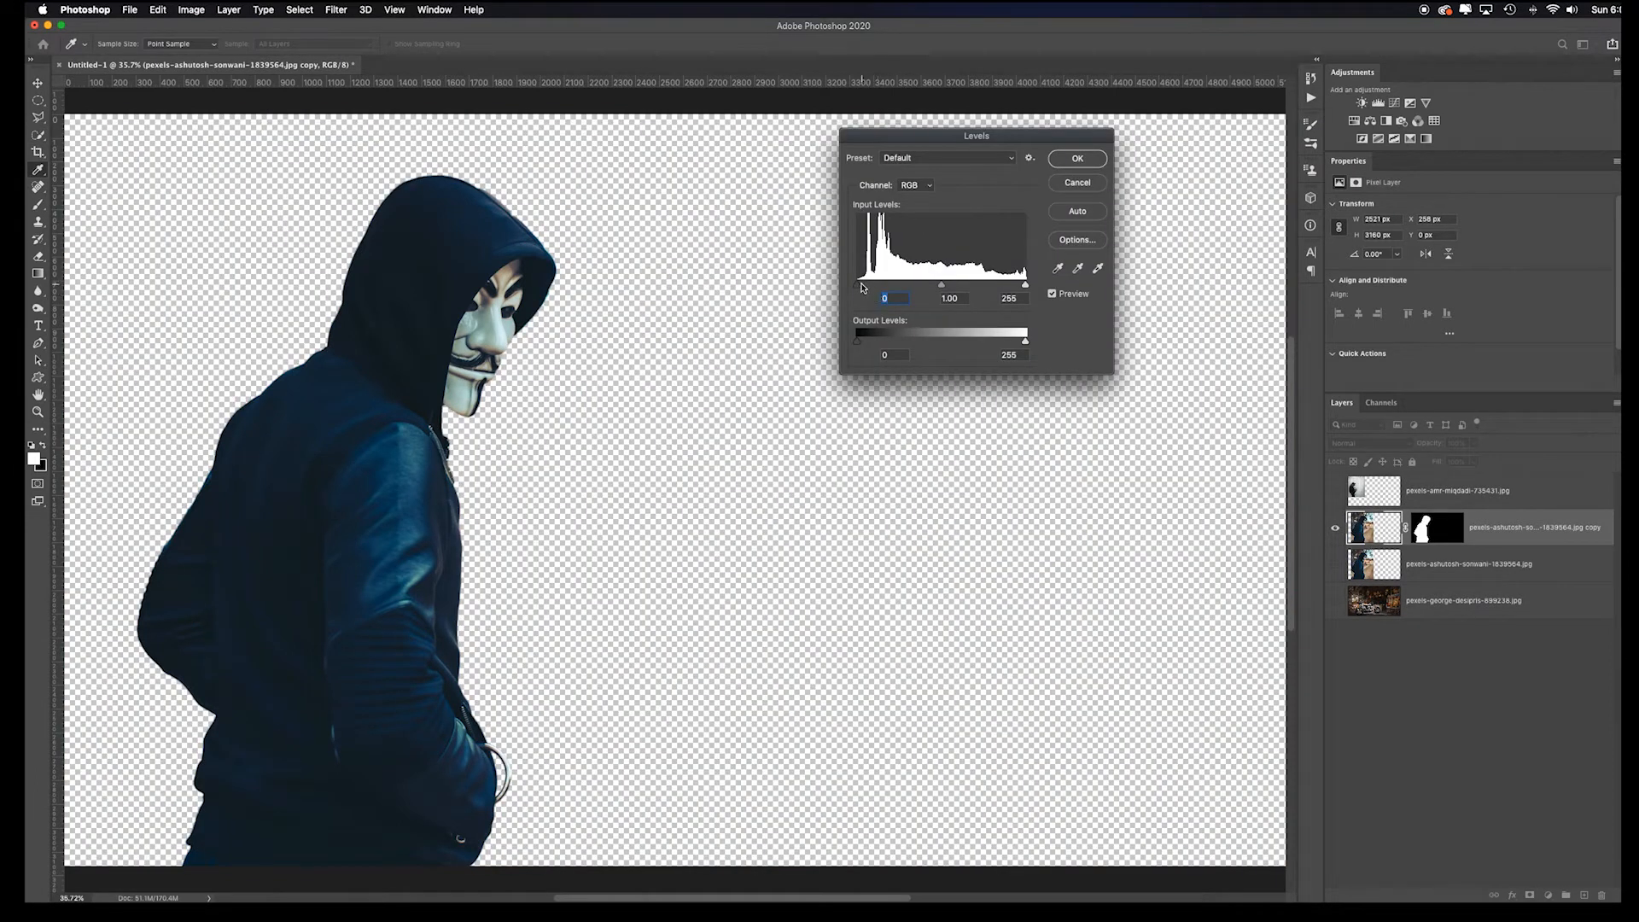
{"action": "key", "text": "alt"}
{"action": "left_click", "coordinate": [859, 287], "text": "alt"}
{"action": "left_click_drag", "start_coordinate": [858, 287], "coordinate": [879, 289]}
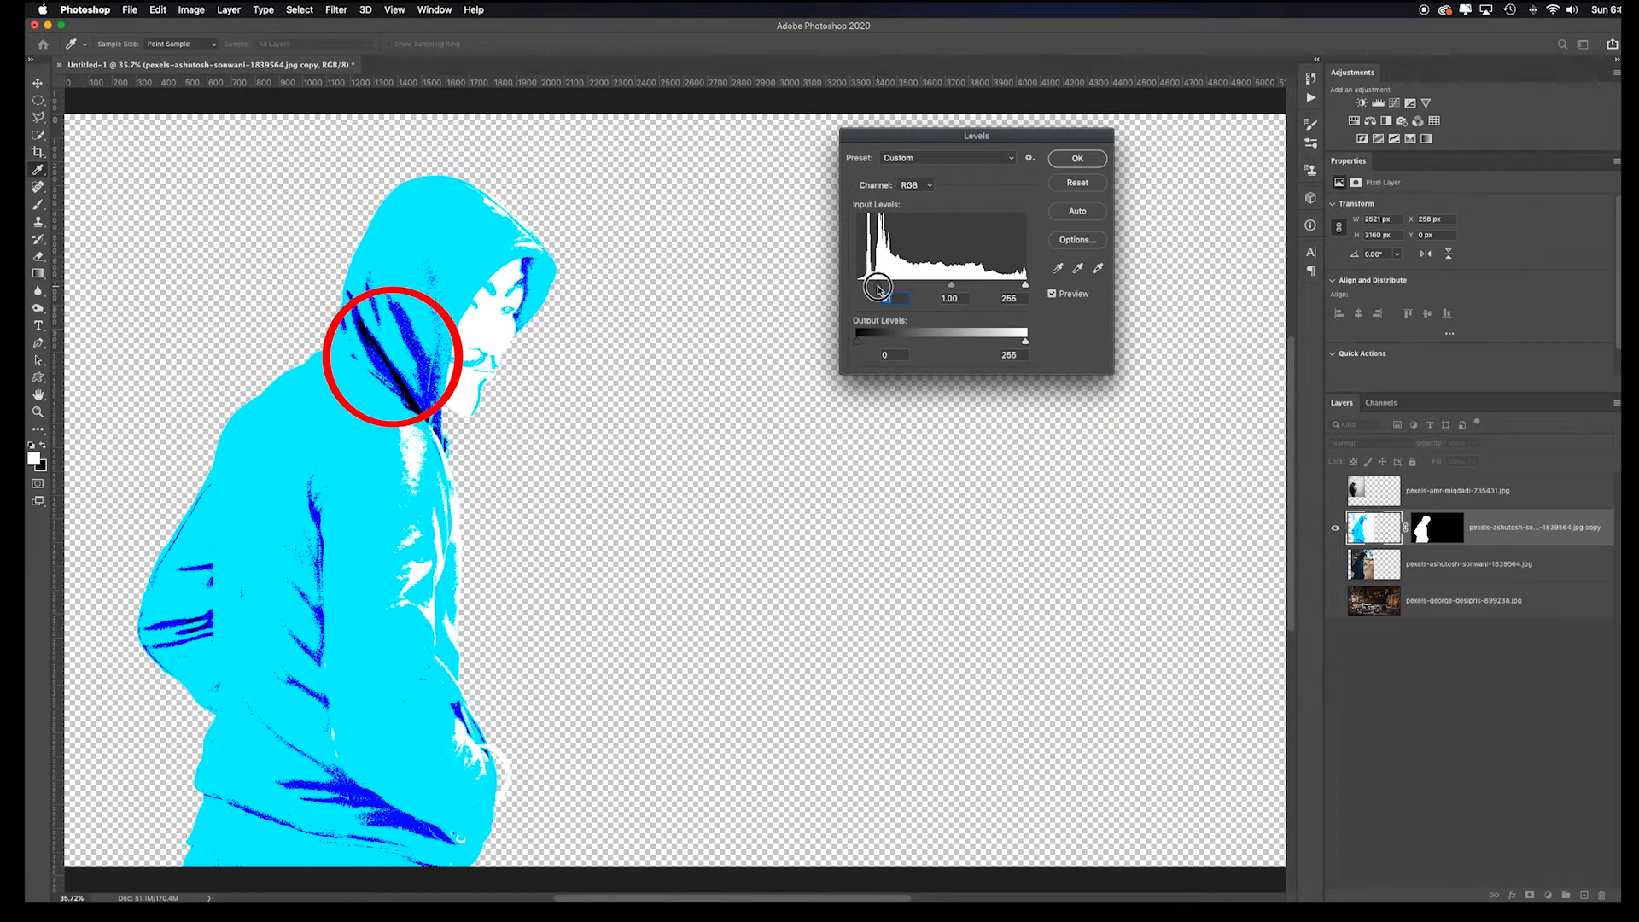
{"action": "left_click_drag", "start_coordinate": [878, 288], "coordinate": [855, 288]}
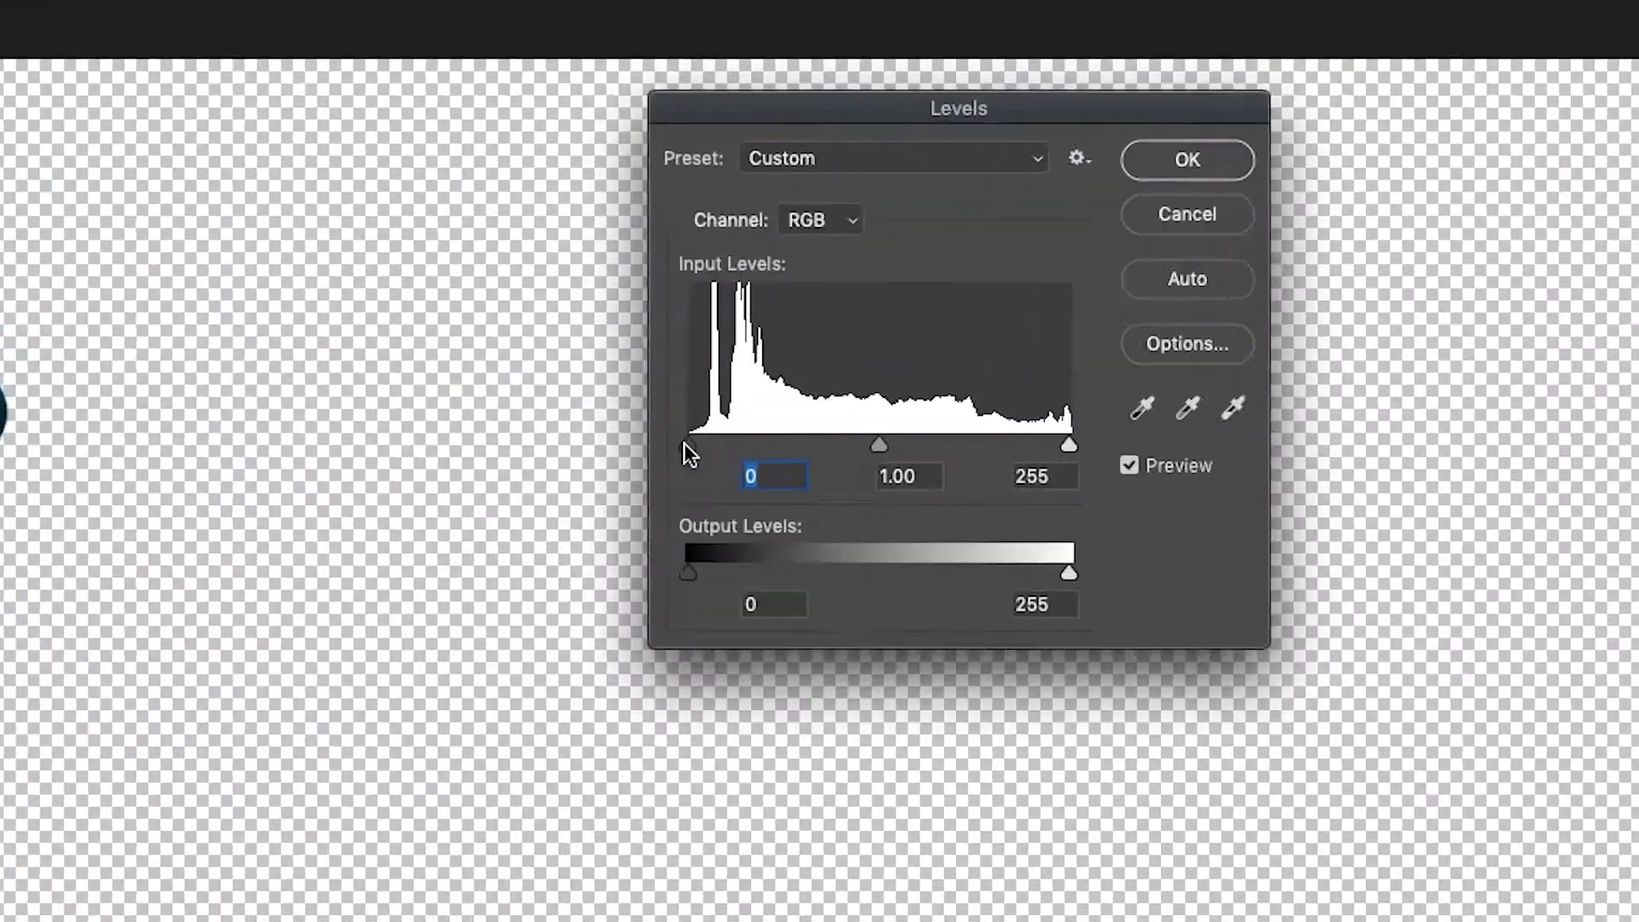
Step: Compare the Red, Green and Blue channel histograms of the hooded figure in Levels, and close without applying a correction
{"action": "left_click", "coordinate": [920, 187]}
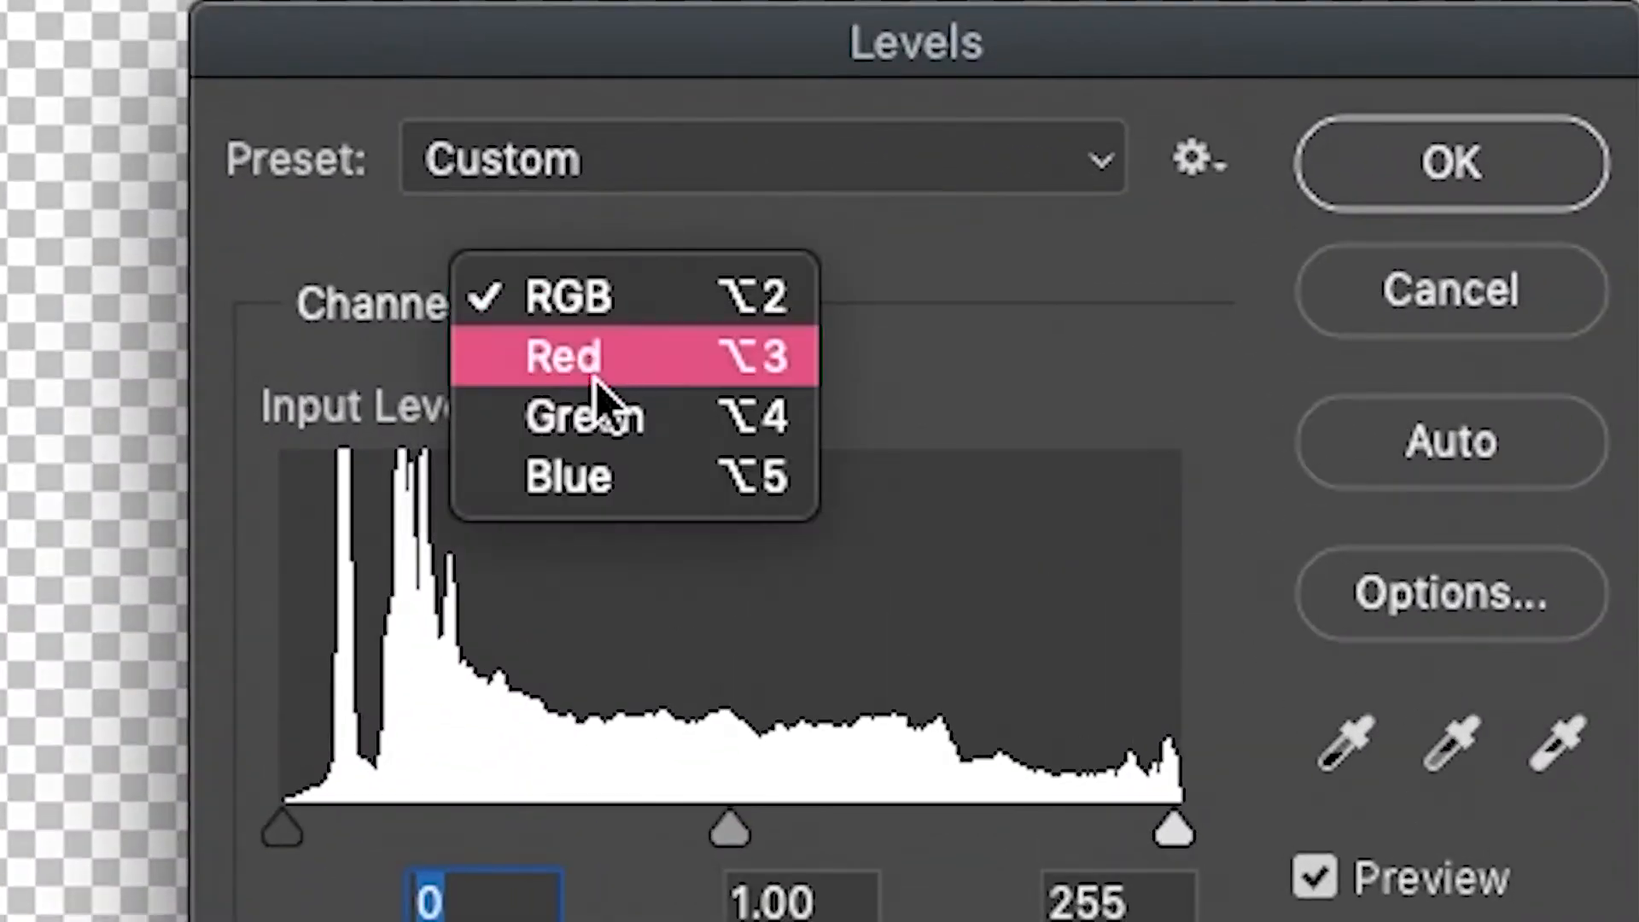
{"action": "left_click", "coordinate": [597, 359]}
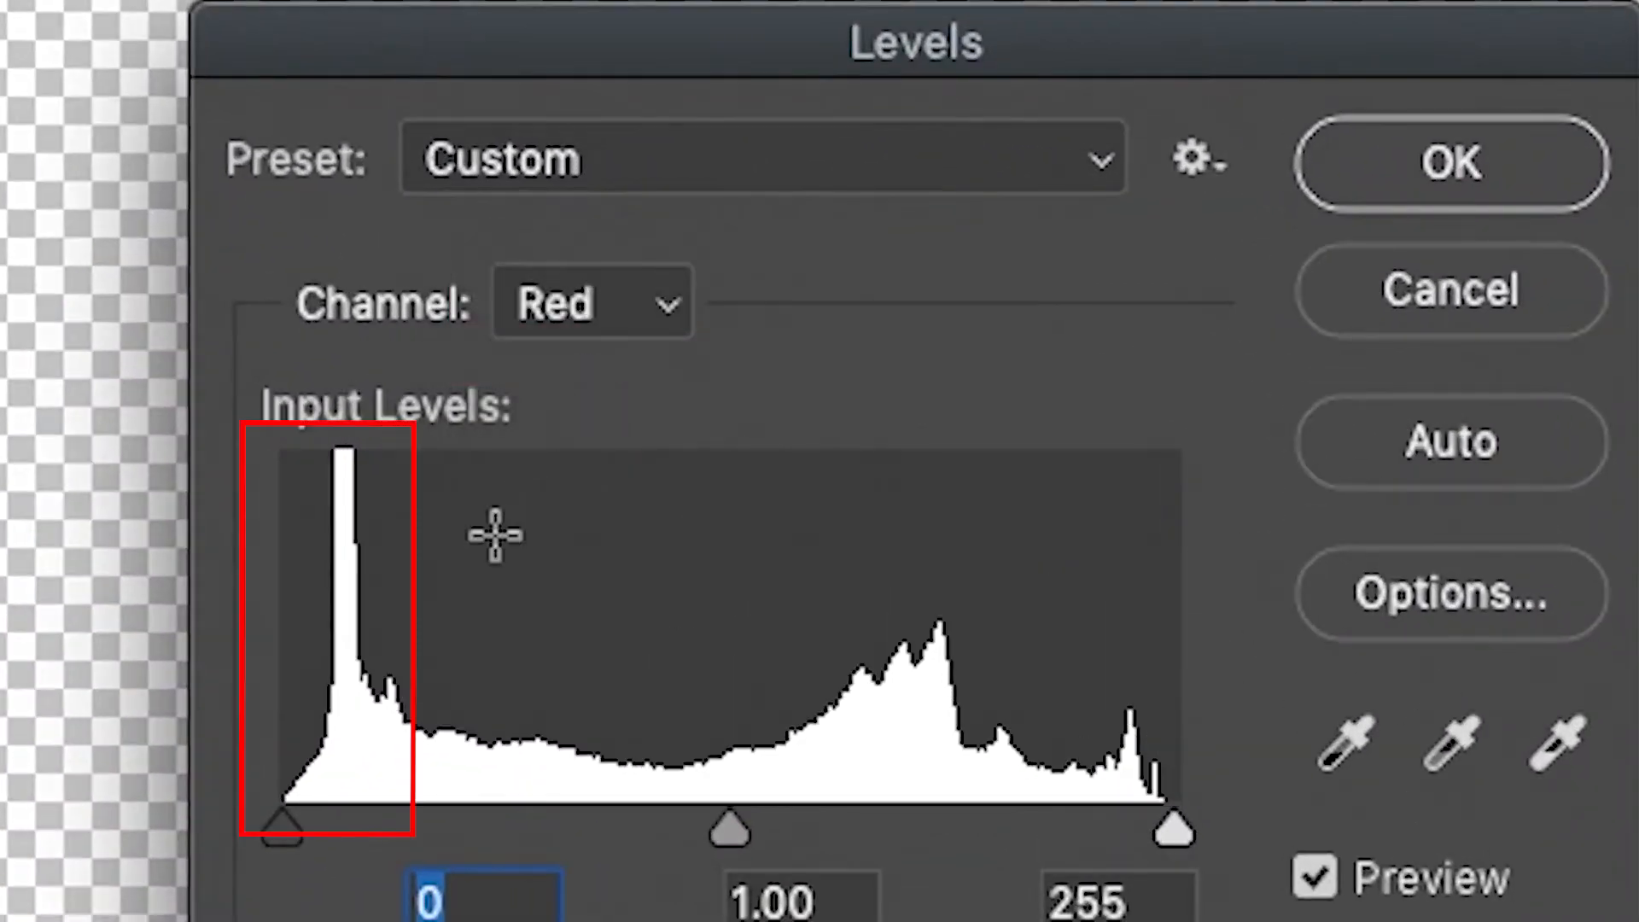
{"action": "left_click", "coordinate": [657, 309]}
{"action": "left_click", "coordinate": [657, 384]}
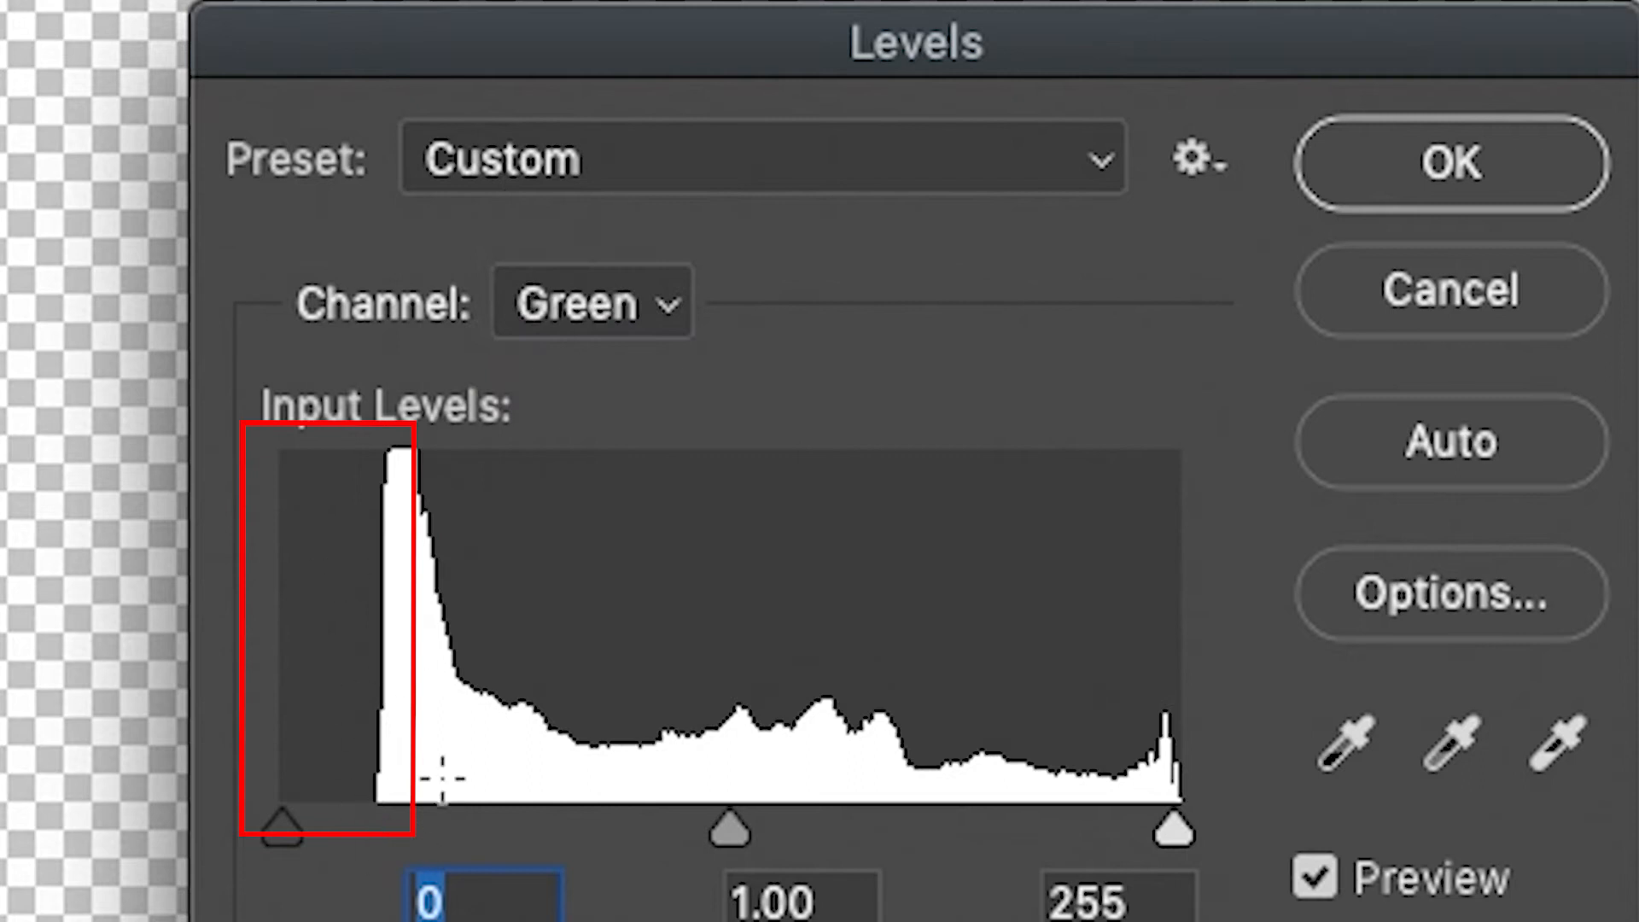
{"action": "left_click", "coordinate": [670, 309]}
{"action": "left_click", "coordinate": [606, 372]}
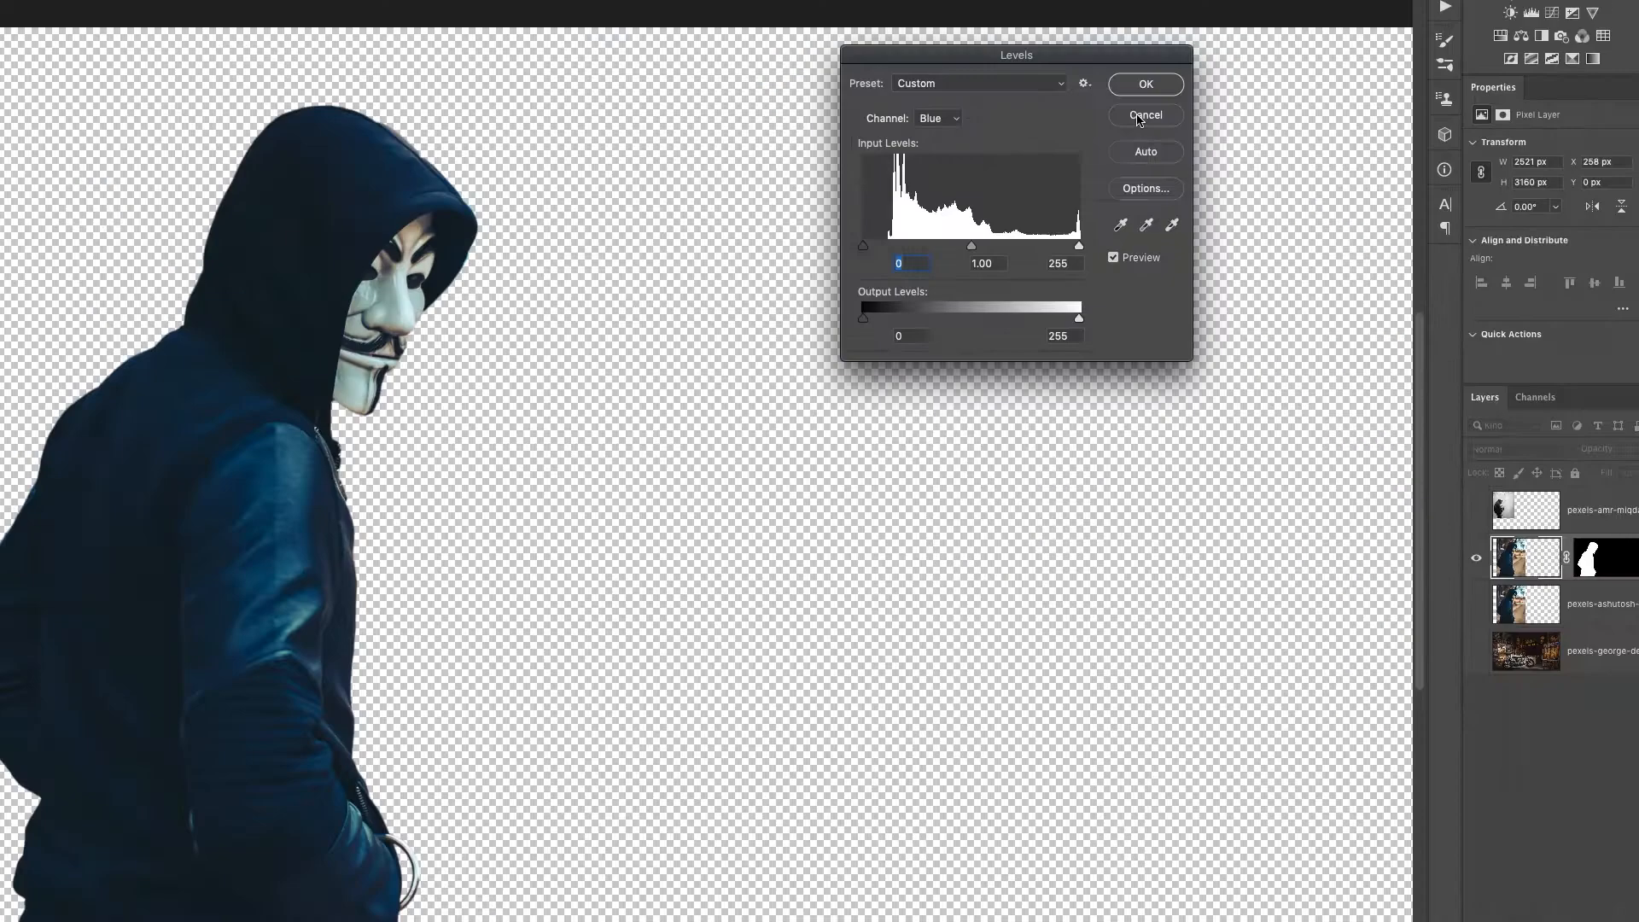
{"action": "left_click", "coordinate": [1139, 117]}
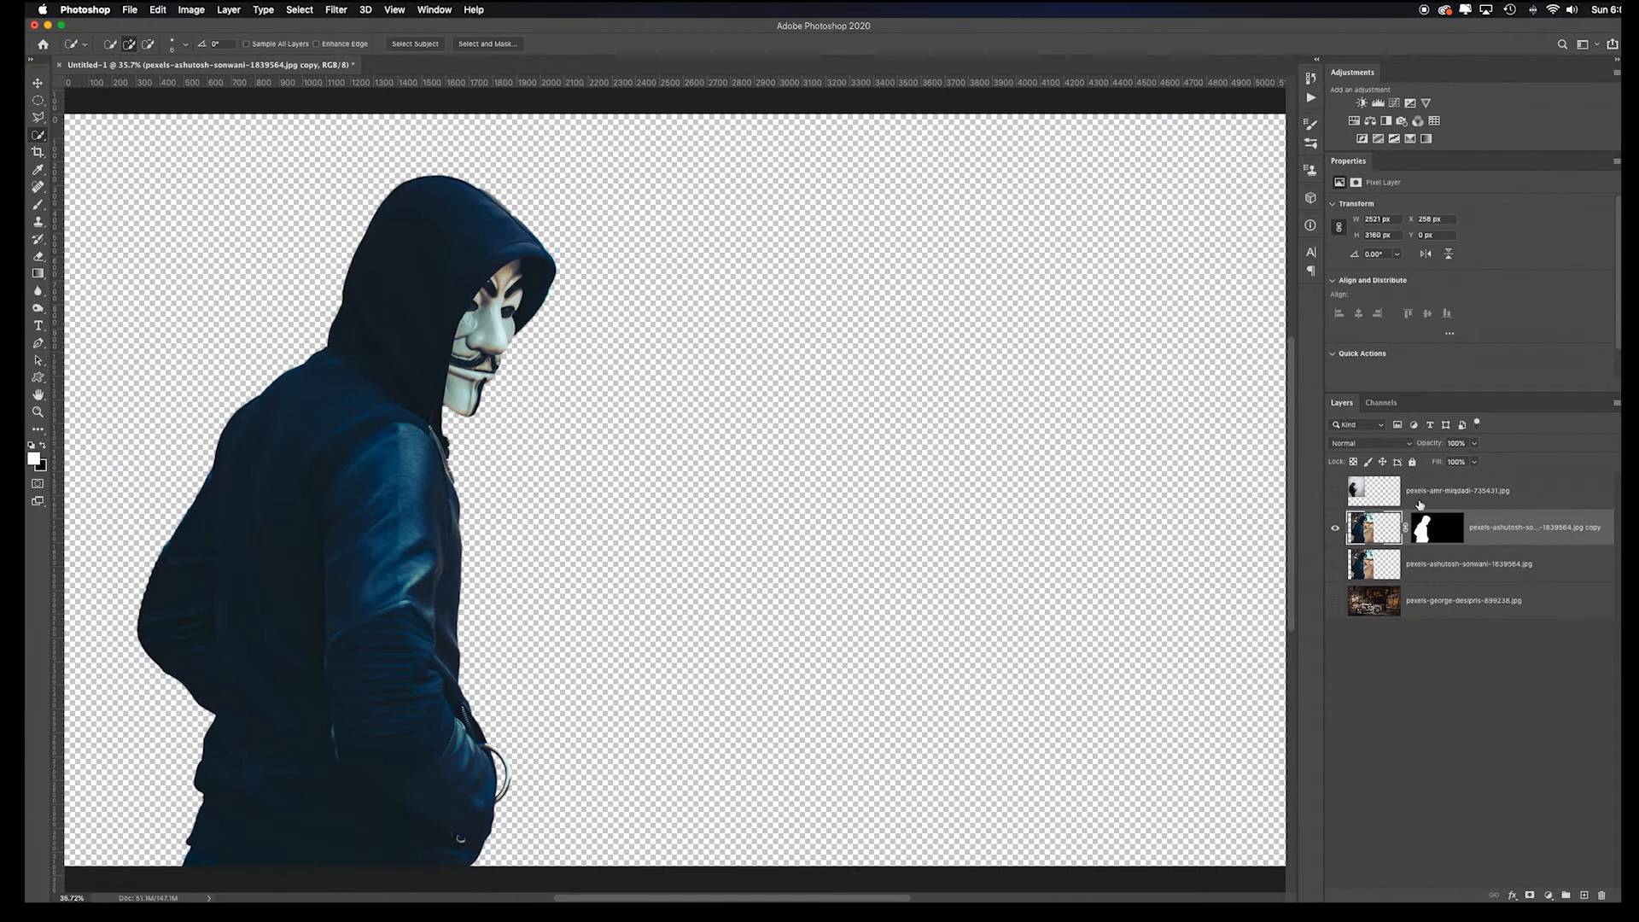
Step: Add a Levels adjustment layer above the masked figure and clip it to that layer
{"action": "left_click", "coordinate": [1380, 106]}
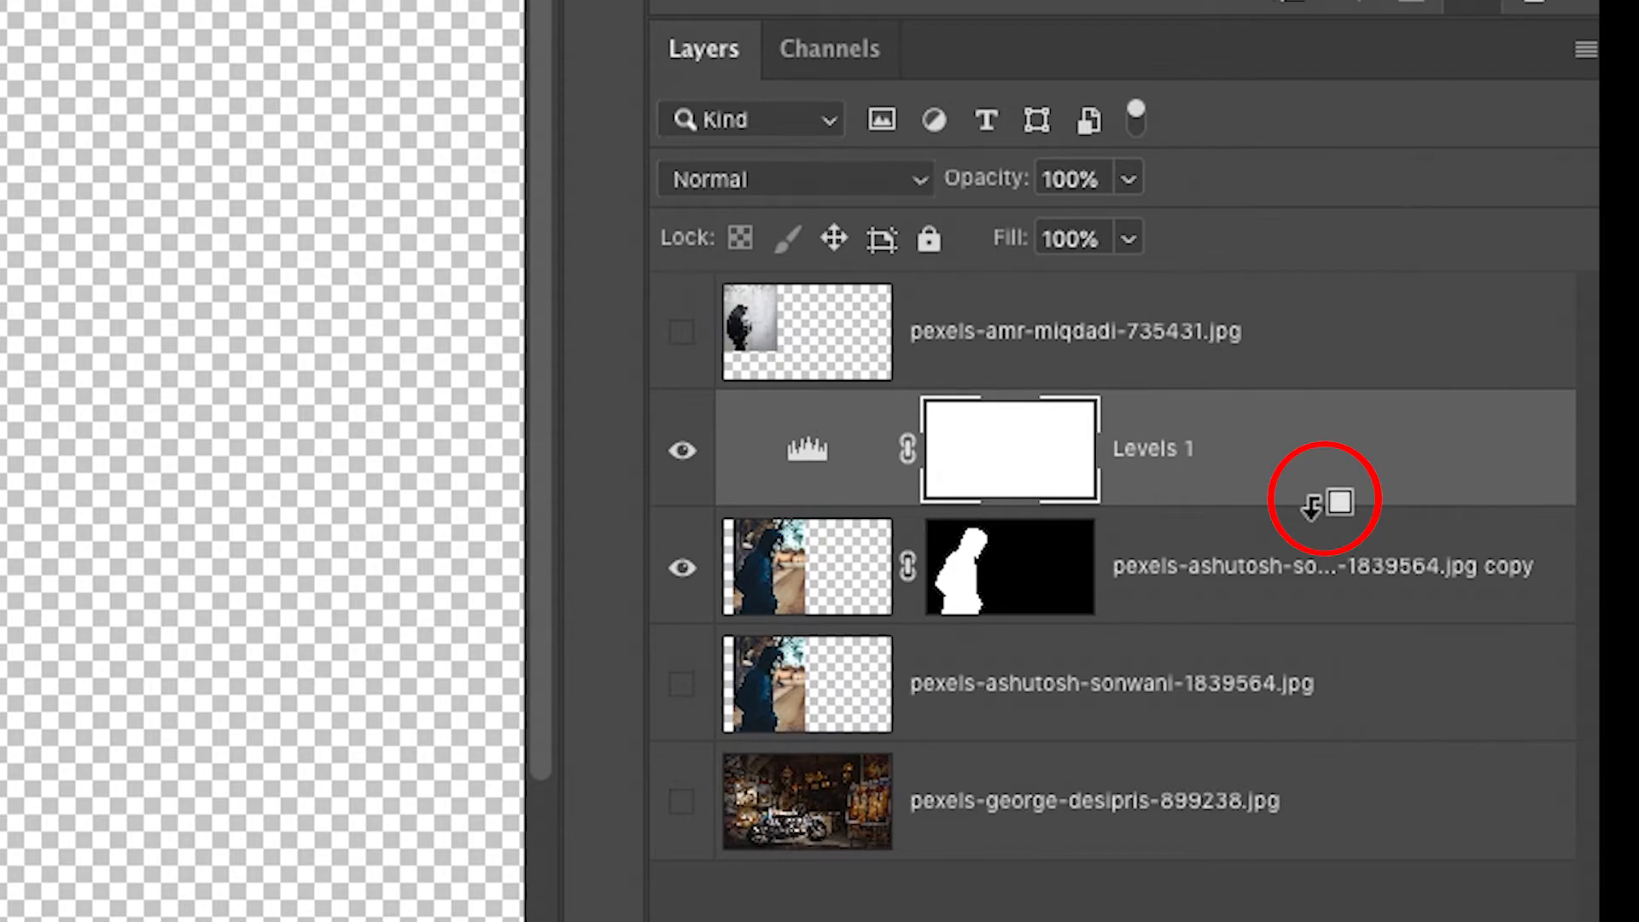
{"action": "left_click", "coordinate": [1217, 502], "text": "alt"}
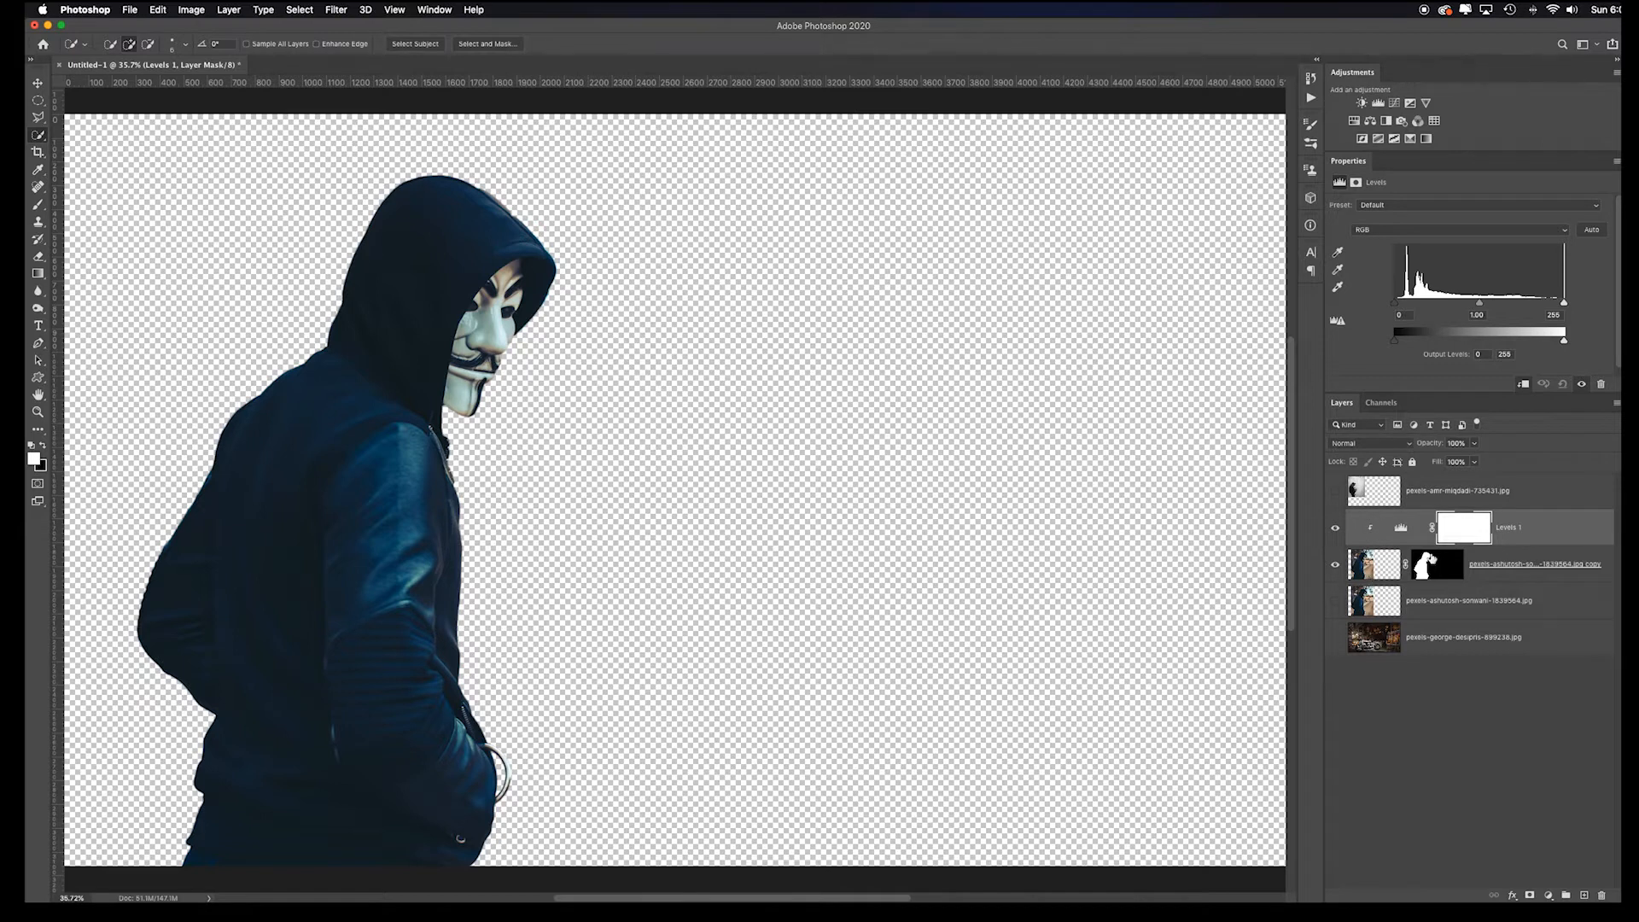
{"action": "mouse_move", "coordinate": [1398, 305]}
{"action": "left_mouse_down"}
{"action": "mouse_move", "coordinate": [1597, 303]}
{"action": "mouse_move", "coordinate": [1264, 303]}
{"action": "mouse_move", "coordinate": [1503, 311]}
{"action": "mouse_move", "coordinate": [1323, 305]}
{"action": "mouse_move", "coordinate": [1452, 301]}
{"action": "mouse_move", "coordinate": [1373, 299]}
{"action": "left_mouse_up"}
Step: With the motorcycle background shown, sample the dark hood fold as the figure's Levels black point and set the midtones to 1.18
{"action": "left_click", "coordinate": [1336, 638]}
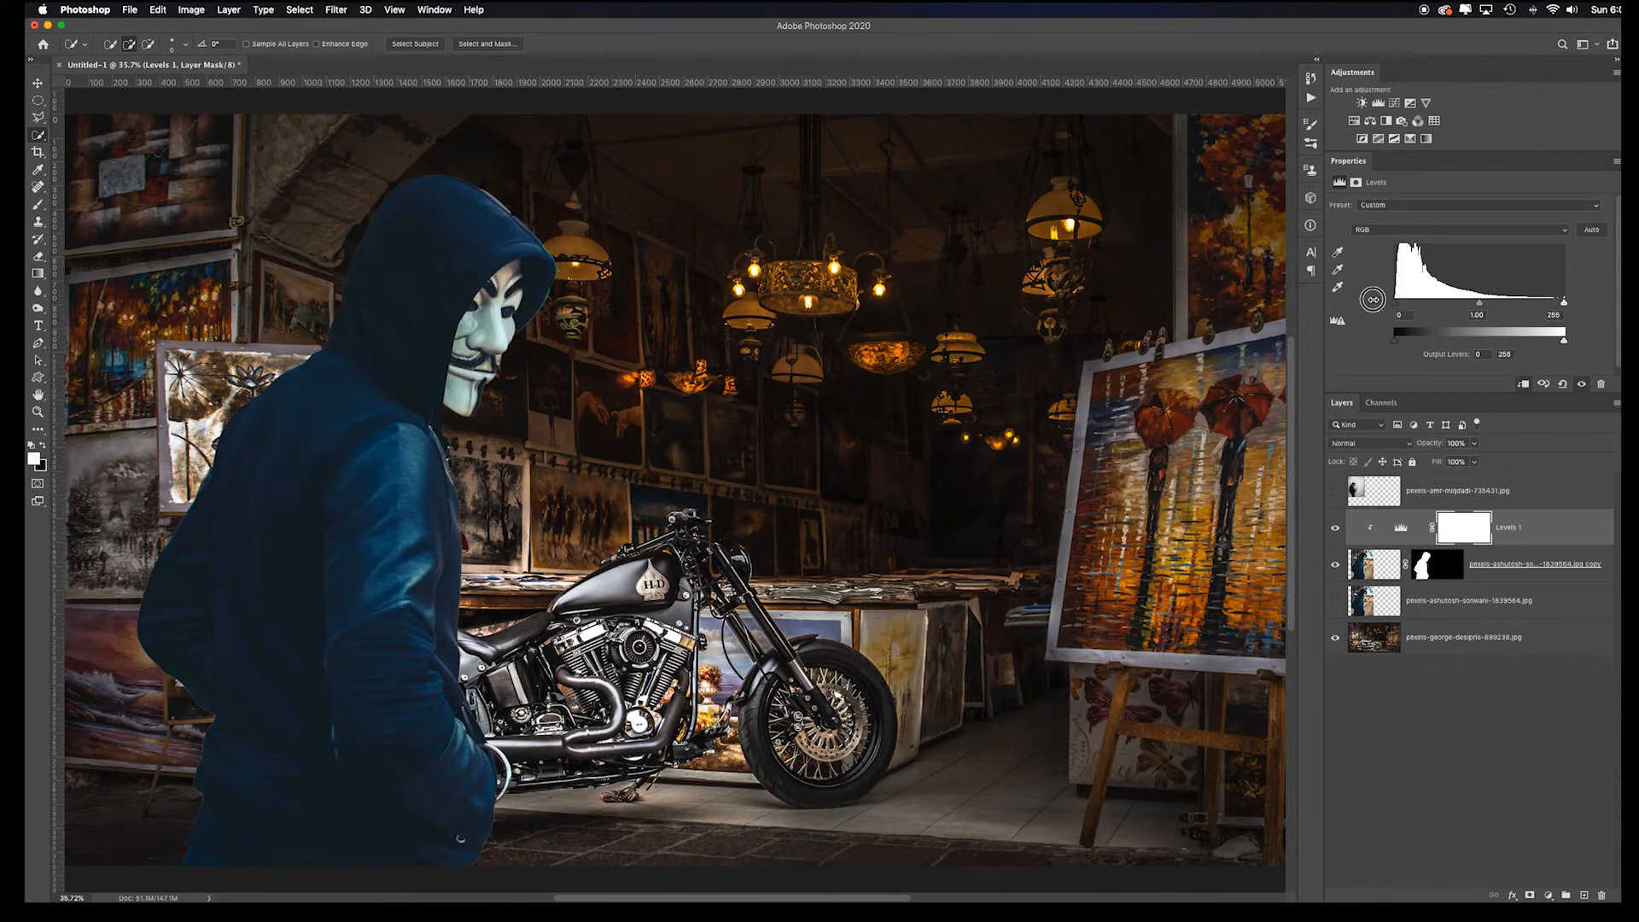
{"action": "left_click", "coordinate": [1340, 254]}
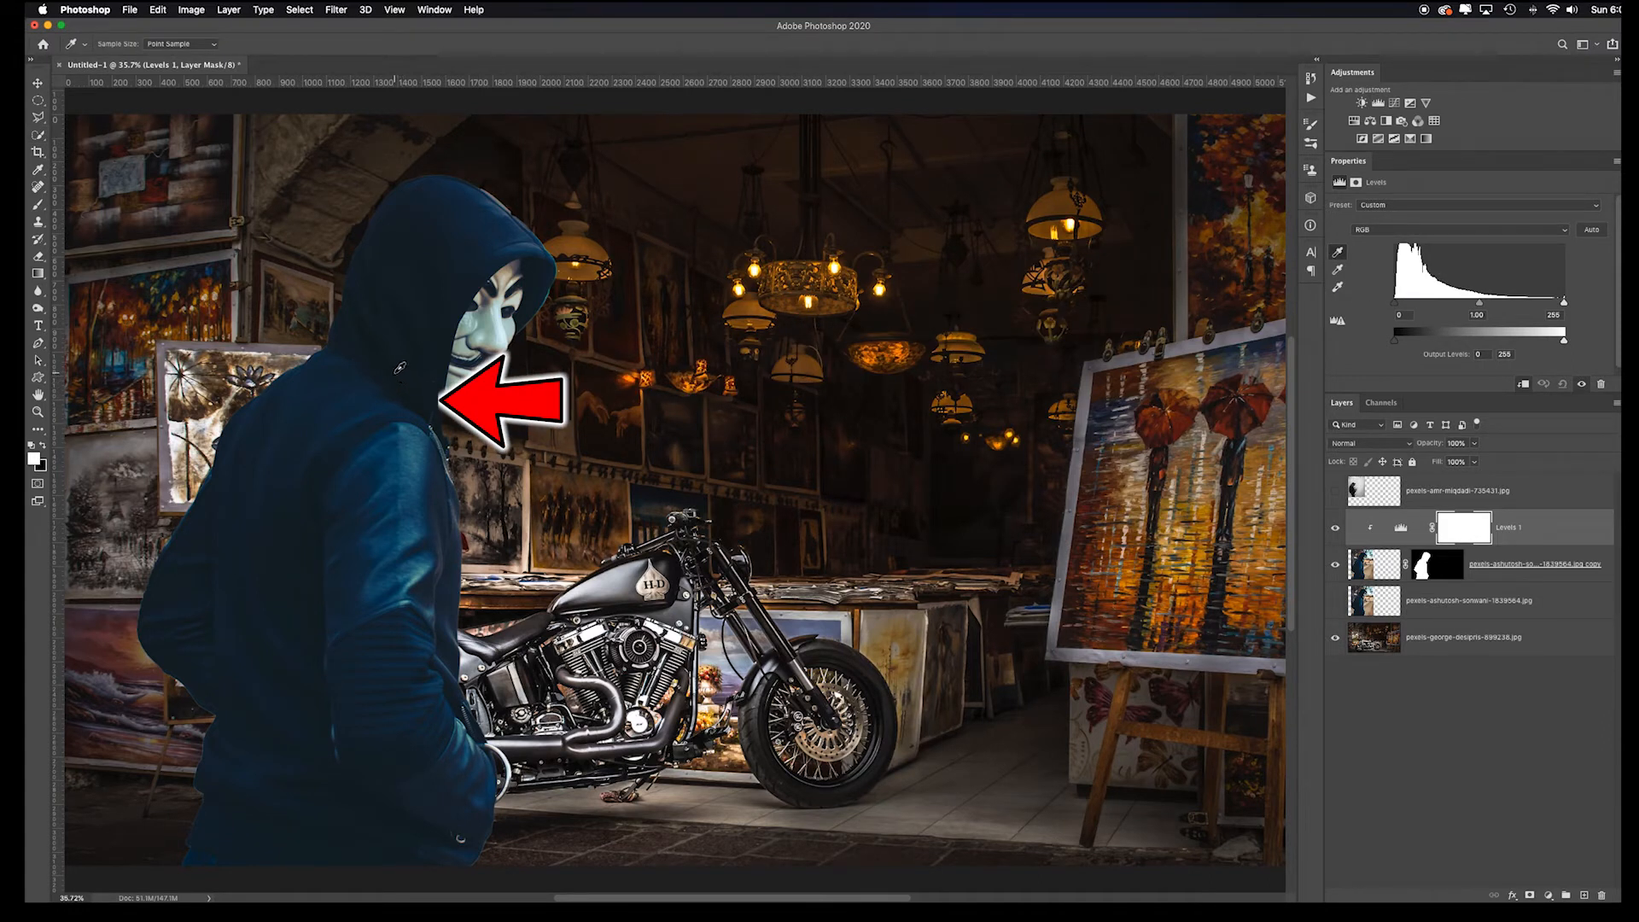
{"action": "left_click", "coordinate": [399, 368]}
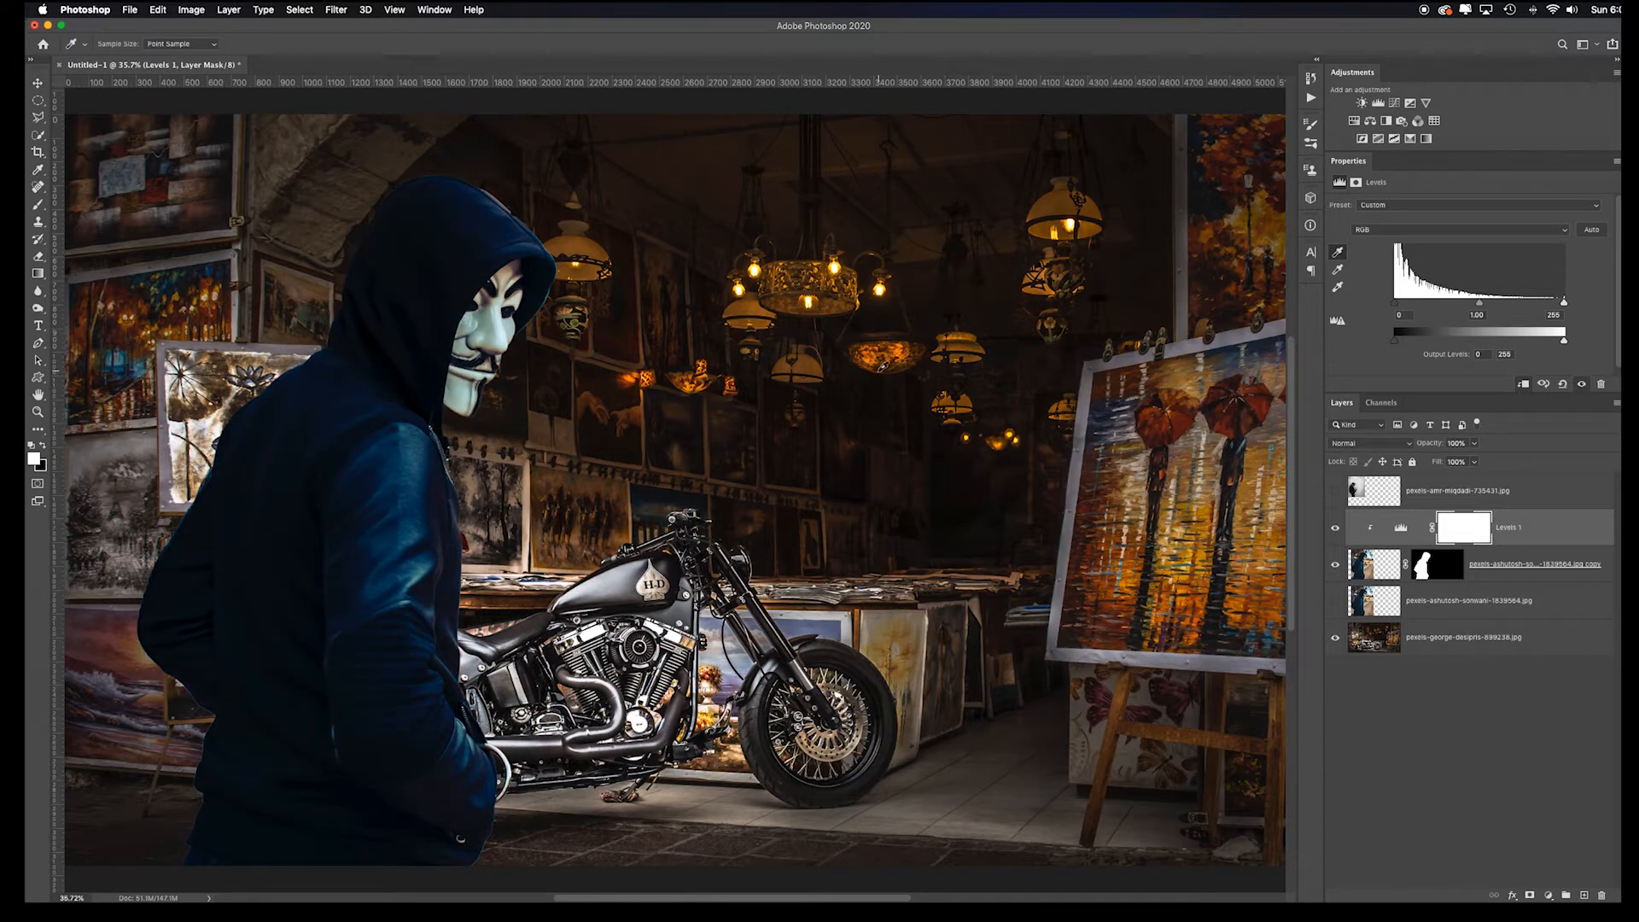
{"action": "left_click_drag", "start_coordinate": [1481, 305], "coordinate": [1470, 304]}
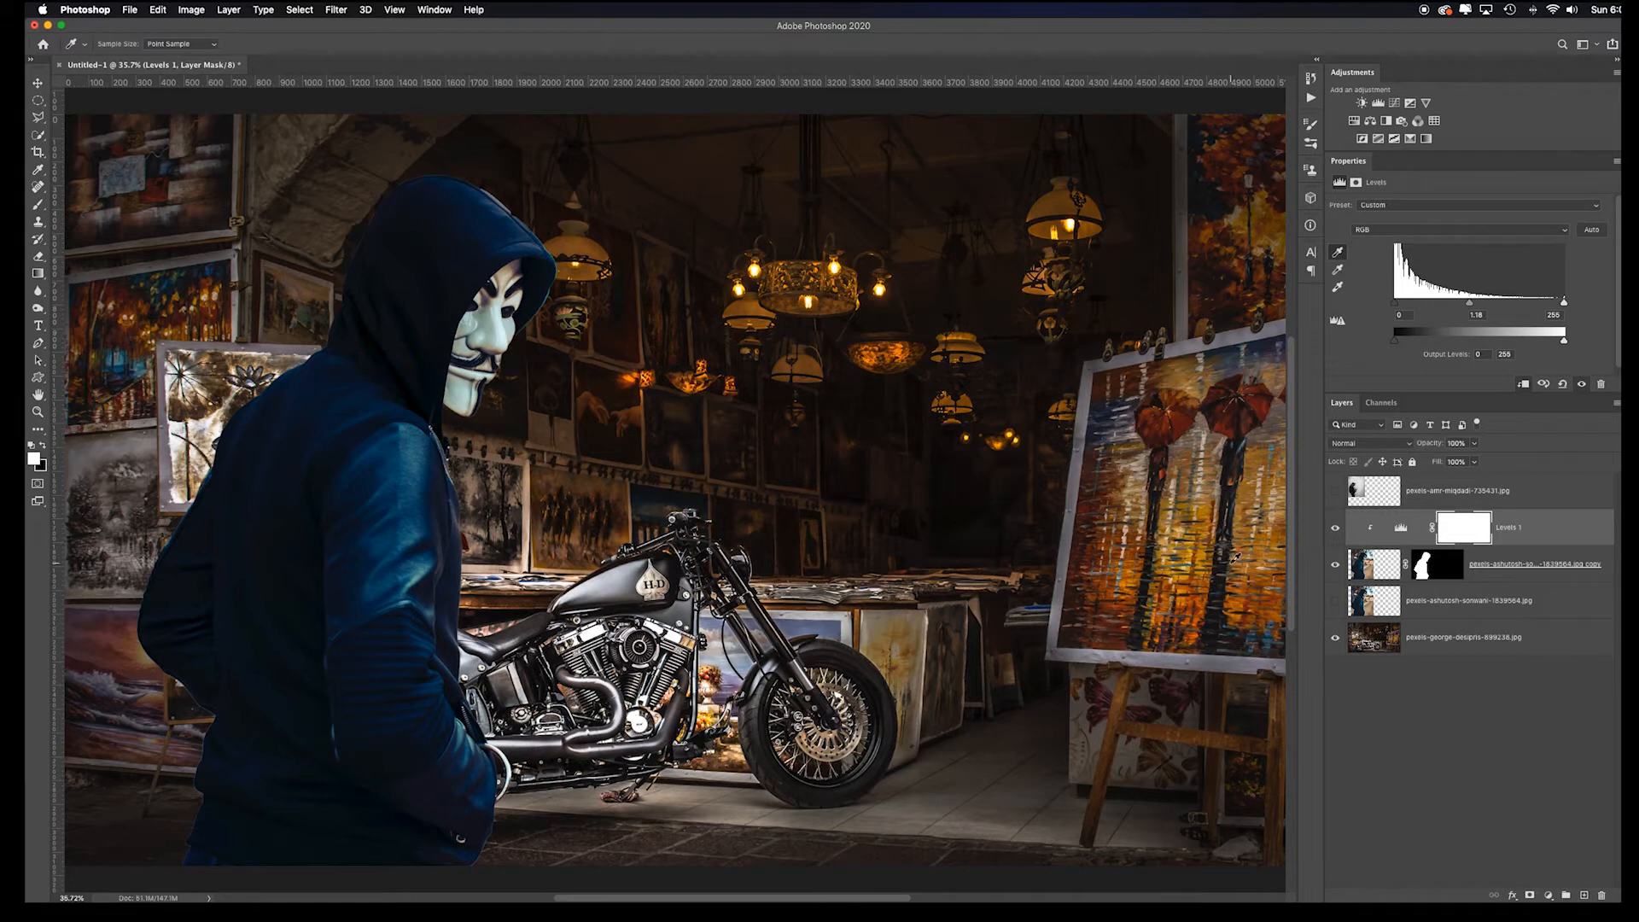
Step: Add a Black & White adjustment layer above the top image layer, and hide it together with the motorcycle background
{"action": "left_click", "coordinate": [1548, 495]}
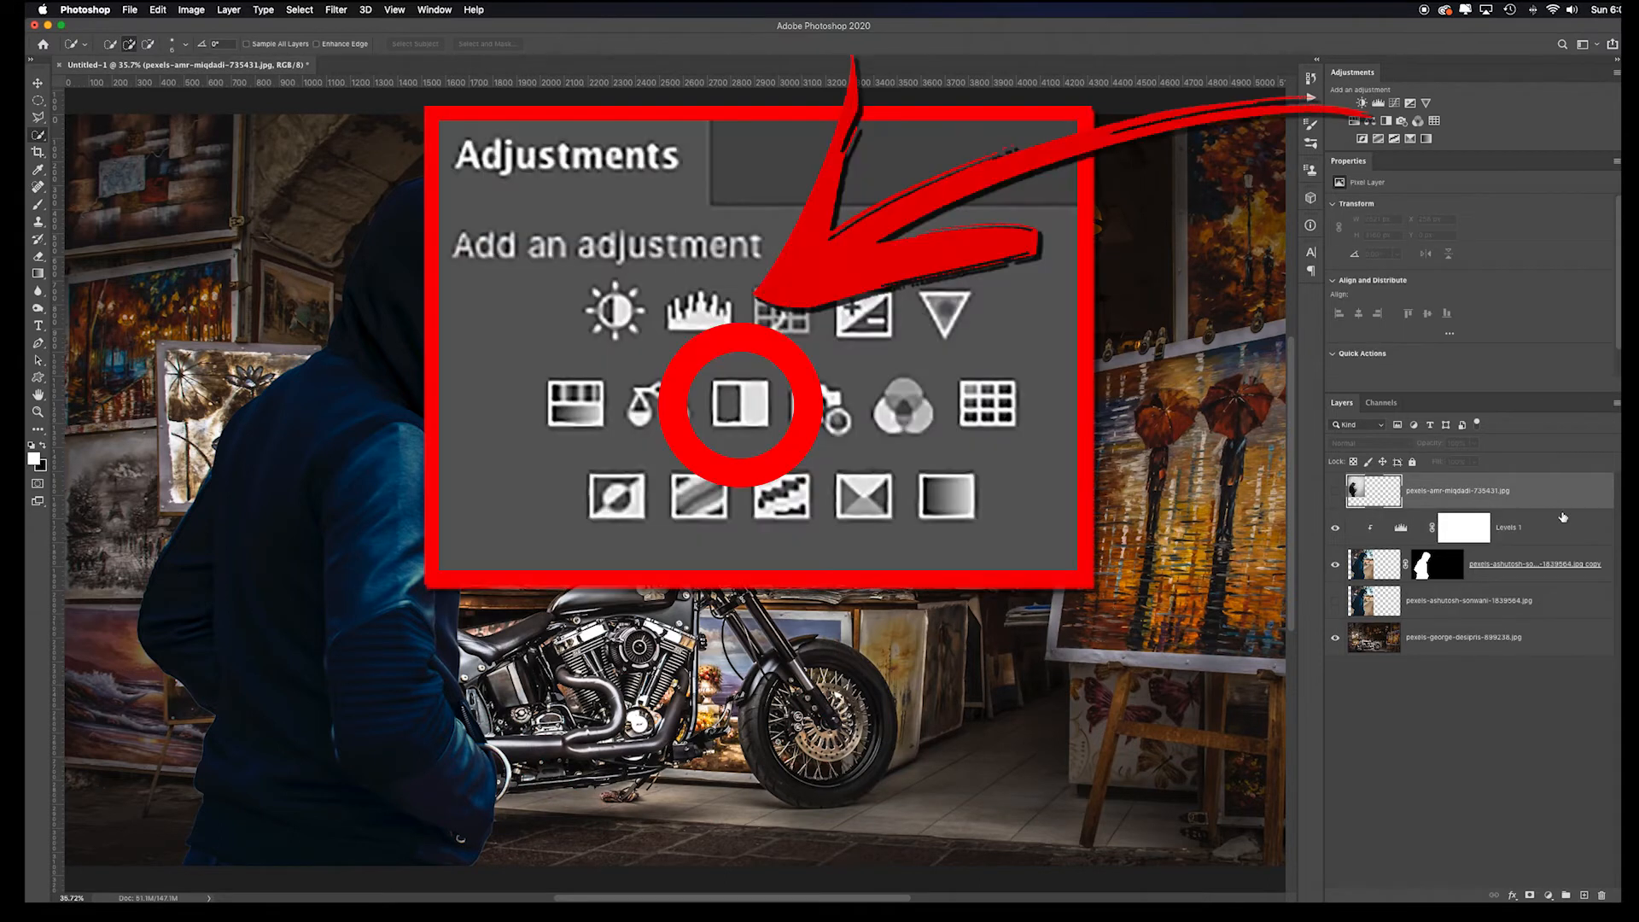
{"action": "left_click", "coordinate": [1388, 122]}
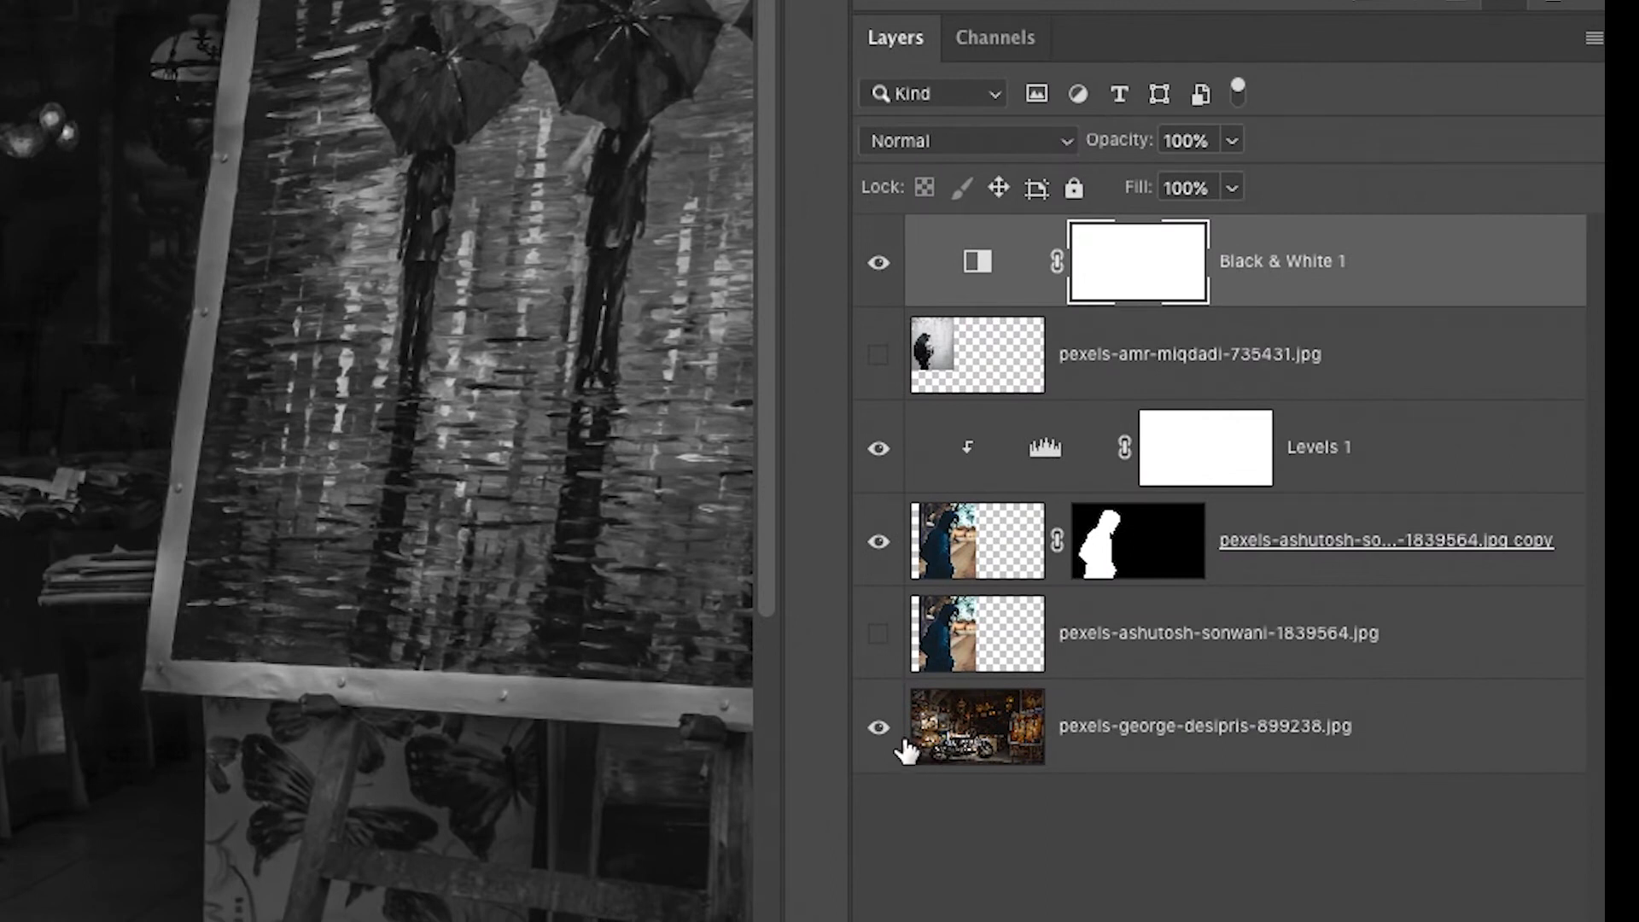
{"action": "left_click", "coordinate": [900, 740]}
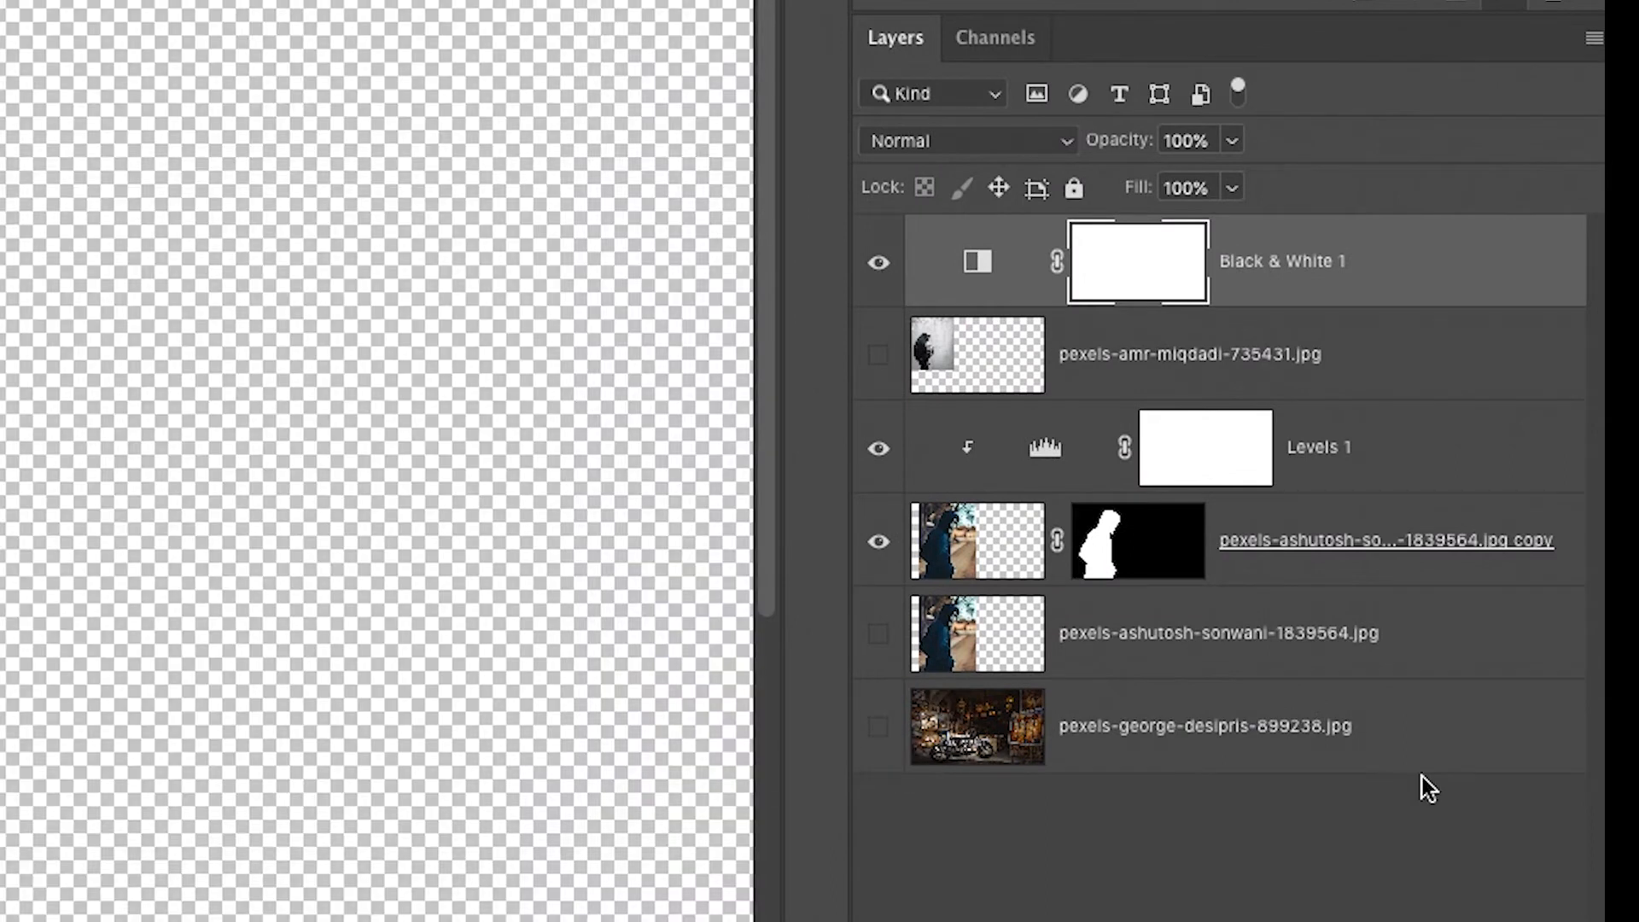
{"action": "left_click", "coordinate": [874, 265]}
Step: Stamp the clipped Levels adjustment and the masked figure copy into a new merged layer above them
{"action": "left_click", "coordinate": [1366, 443]}
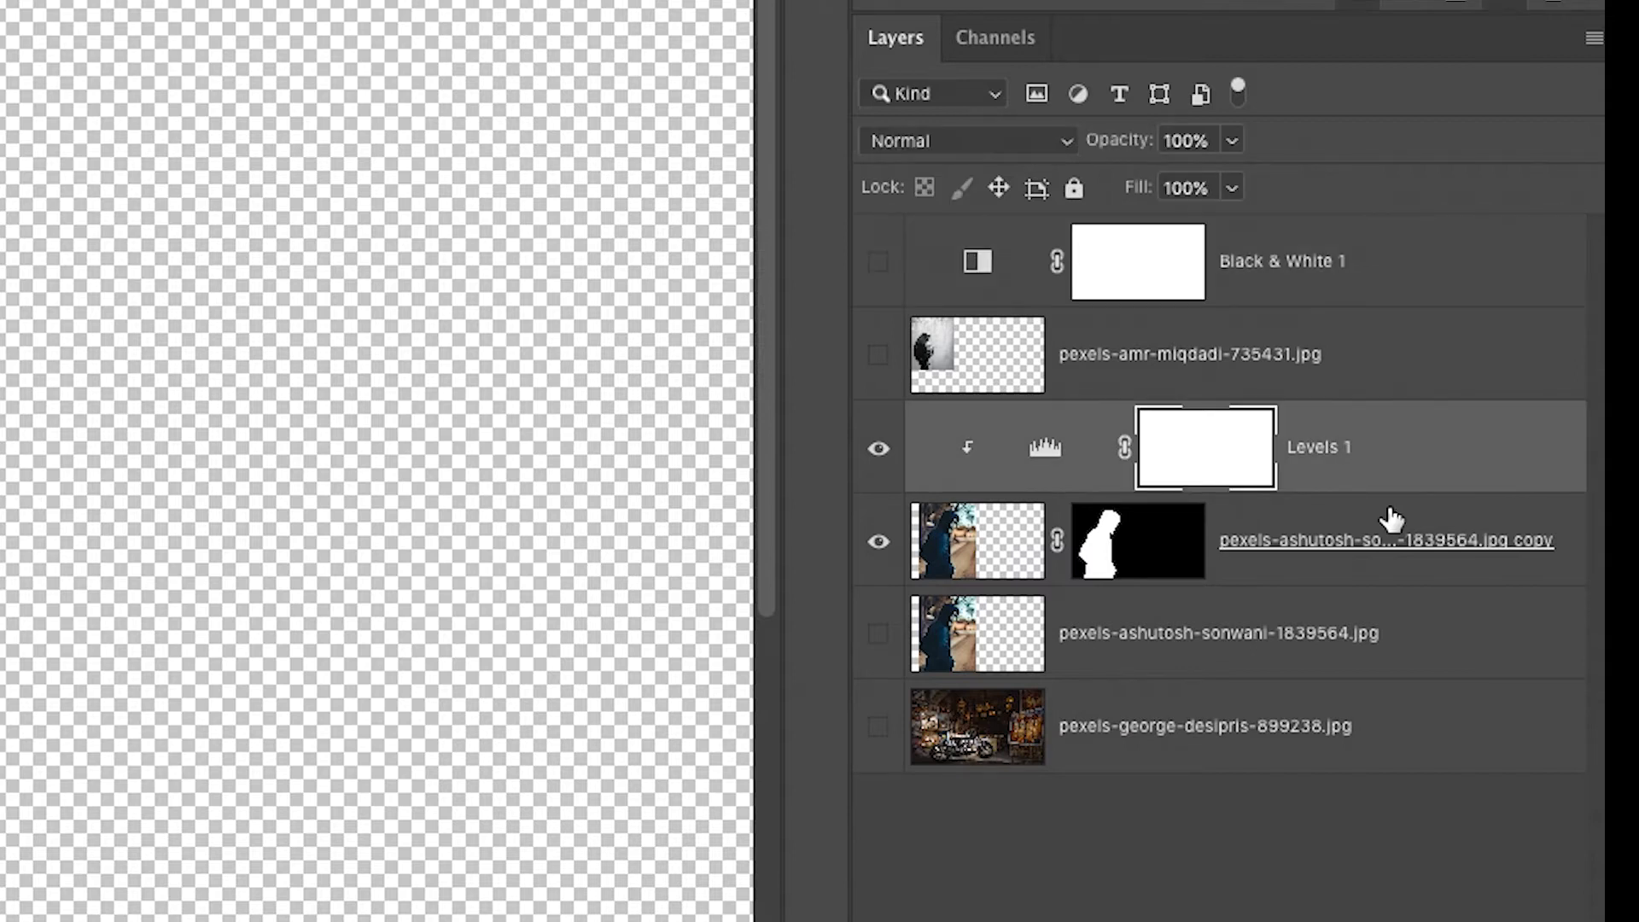
{"action": "left_click", "coordinate": [1464, 576]}
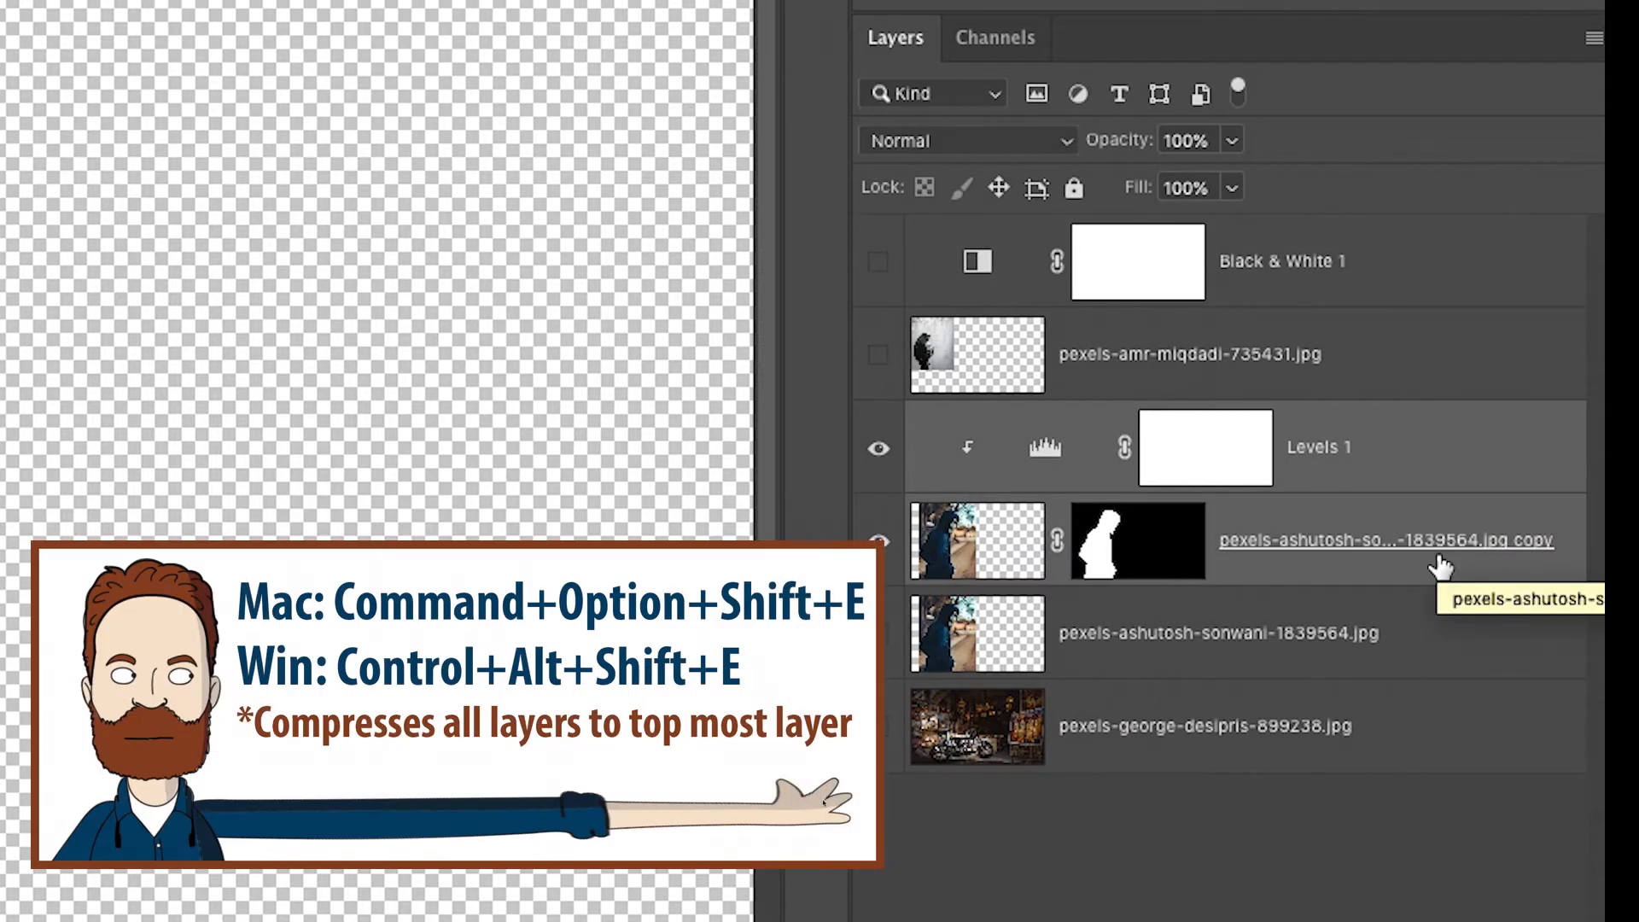
{"action": "key", "text": "ctrl+alt+shift+e"}
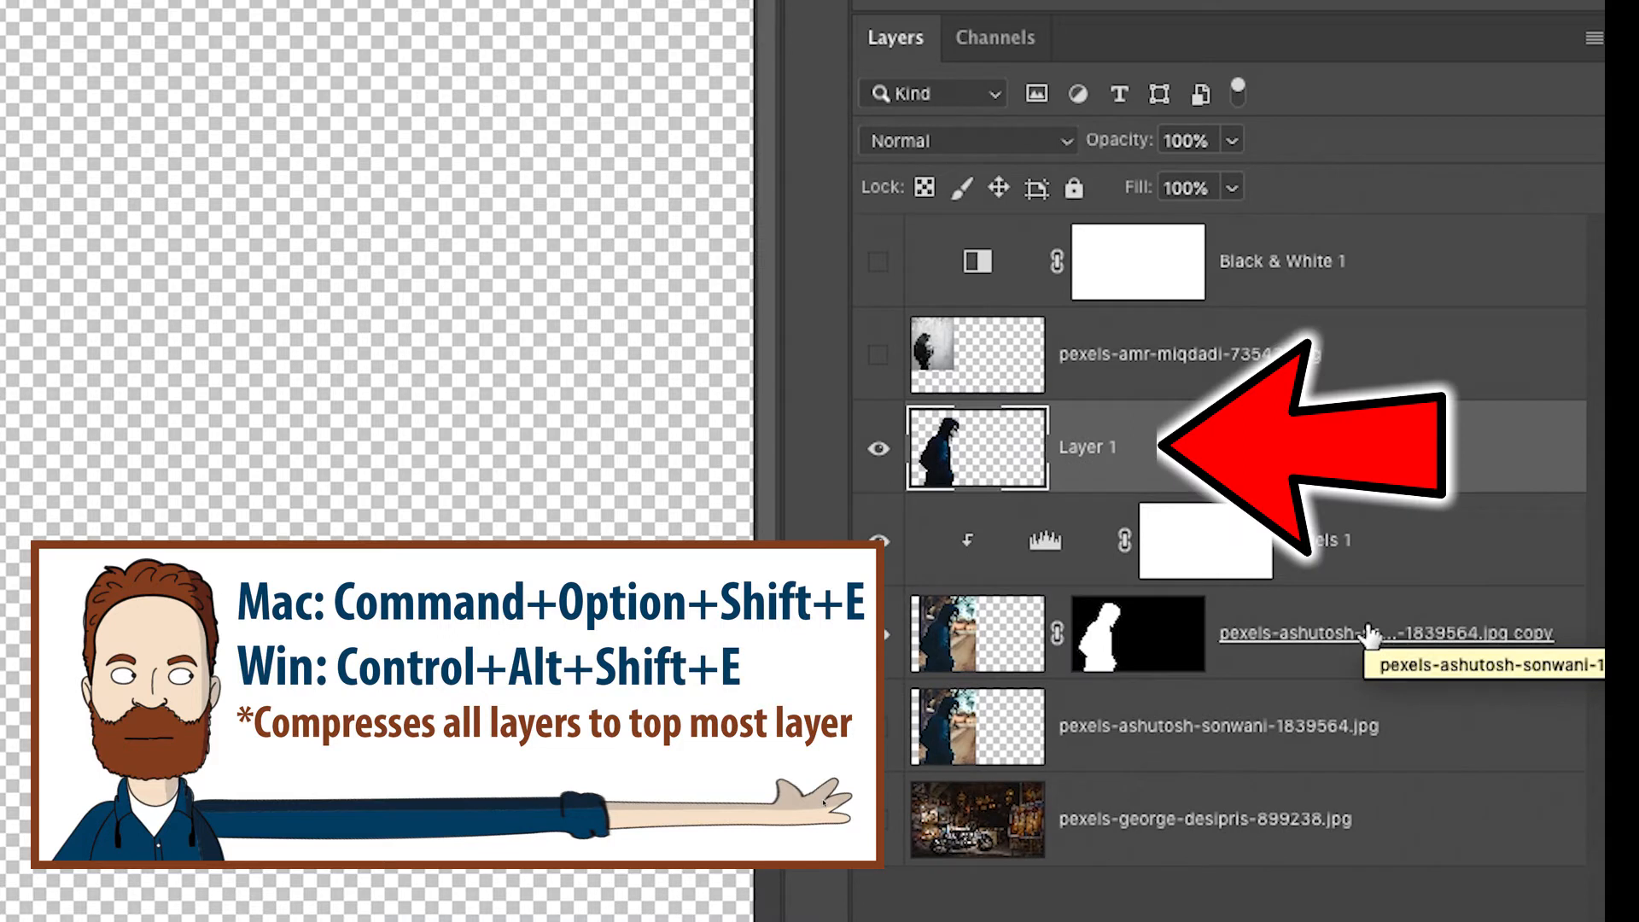
Step: Group the Levels adjustment, the masked figure copy and the original figure layer, and hide the group
{"action": "left_click", "coordinate": [1418, 547]}
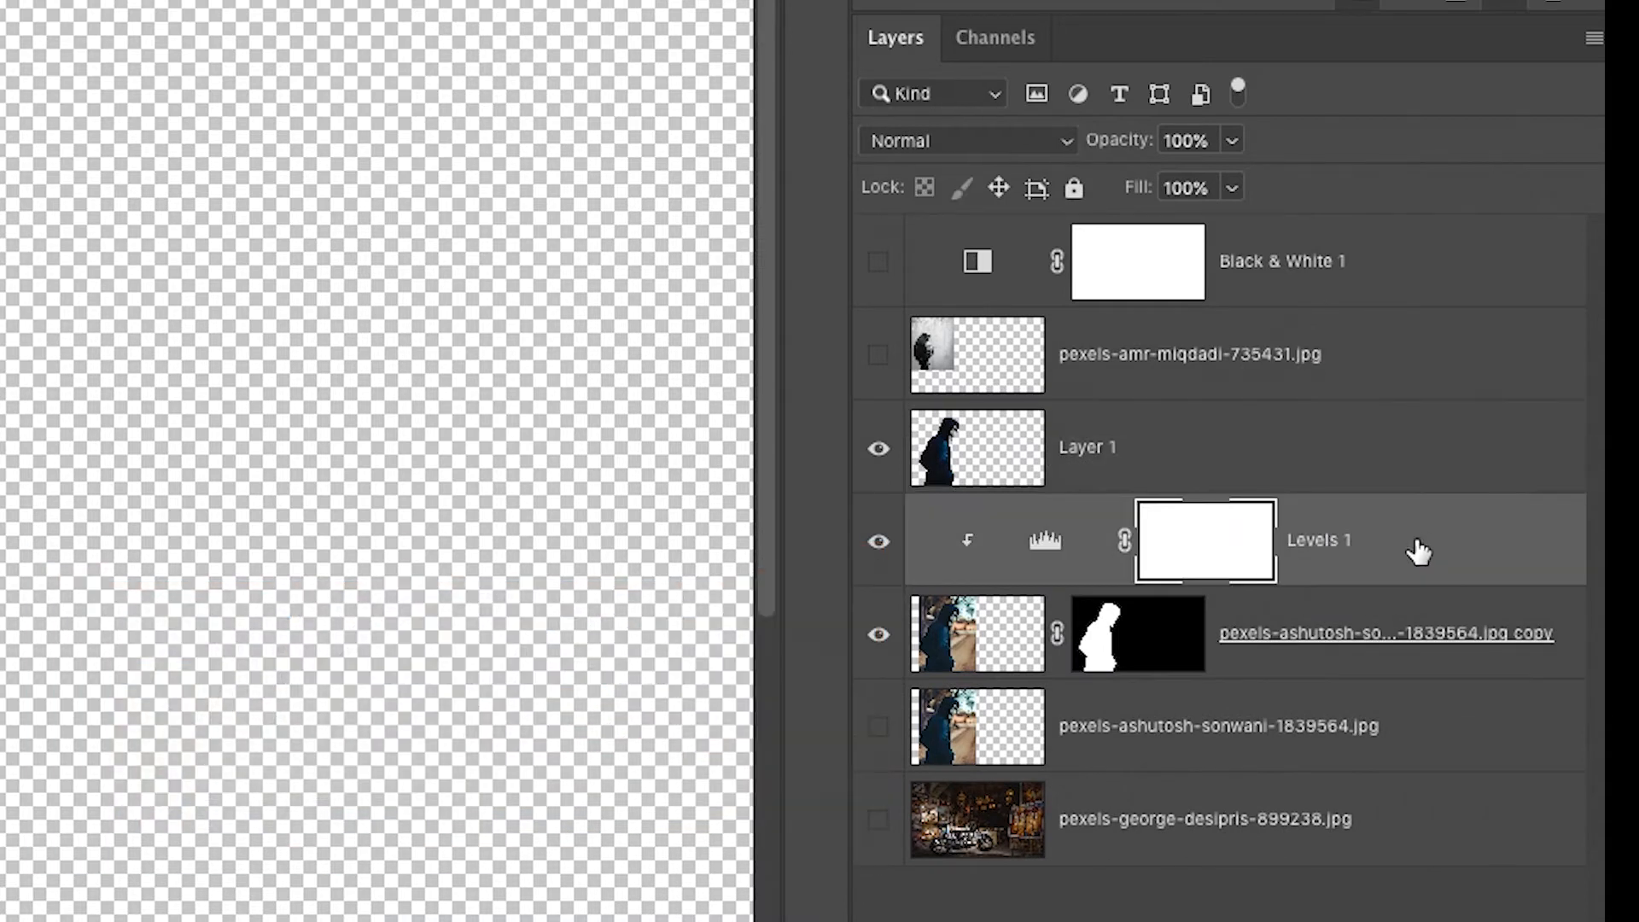
{"action": "left_click", "coordinate": [1434, 735]}
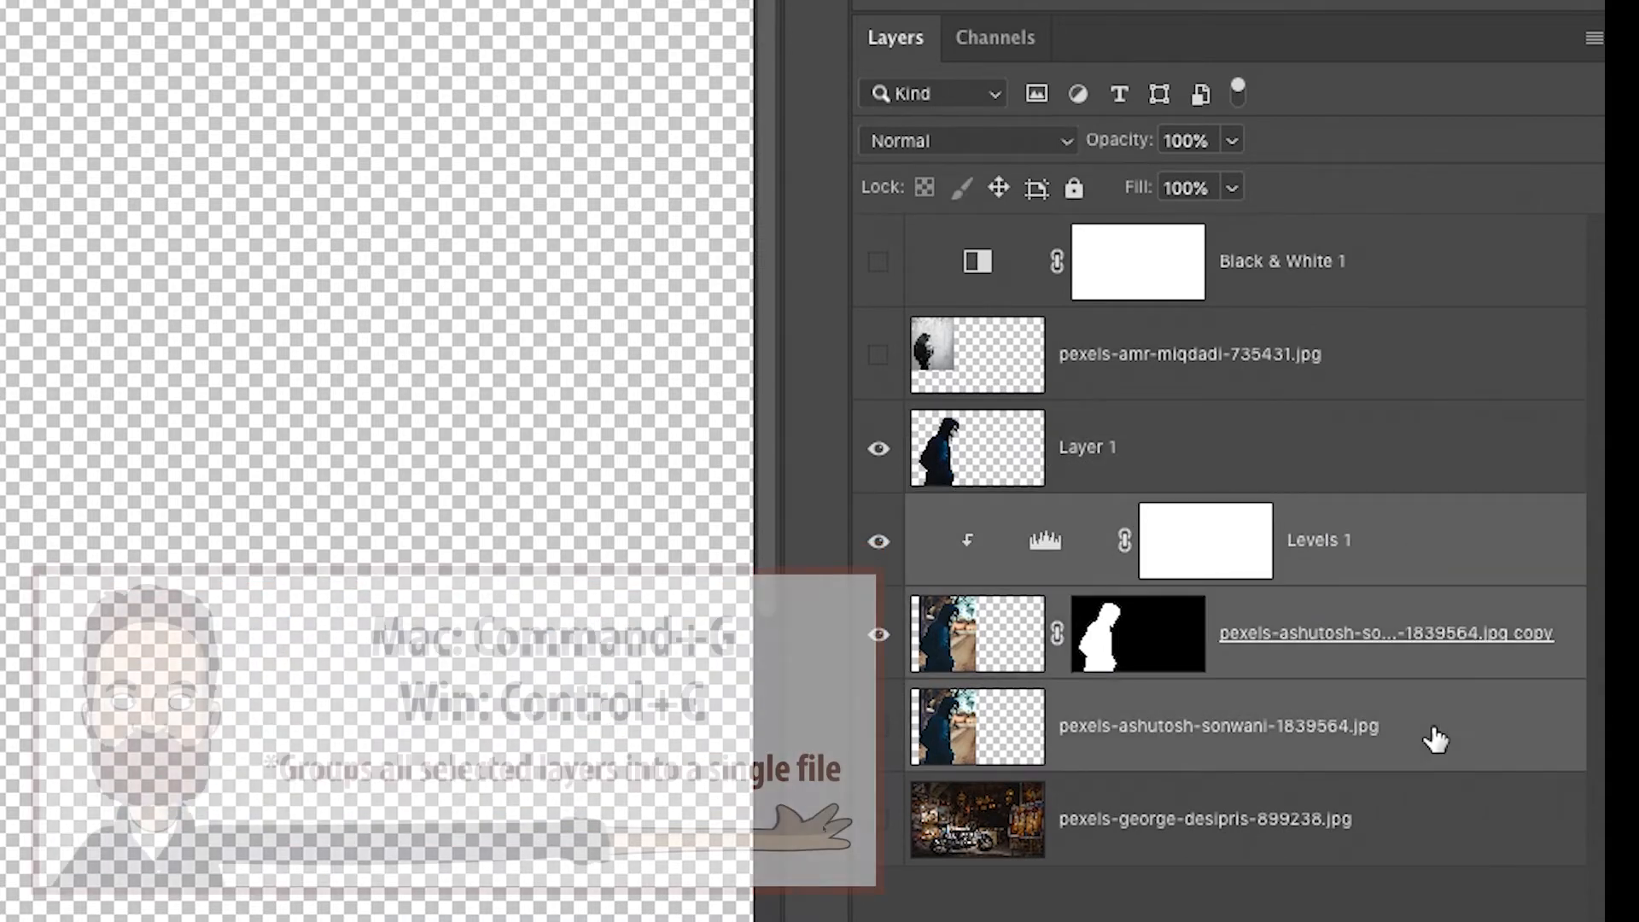
{"action": "key", "text": "ctrl+g"}
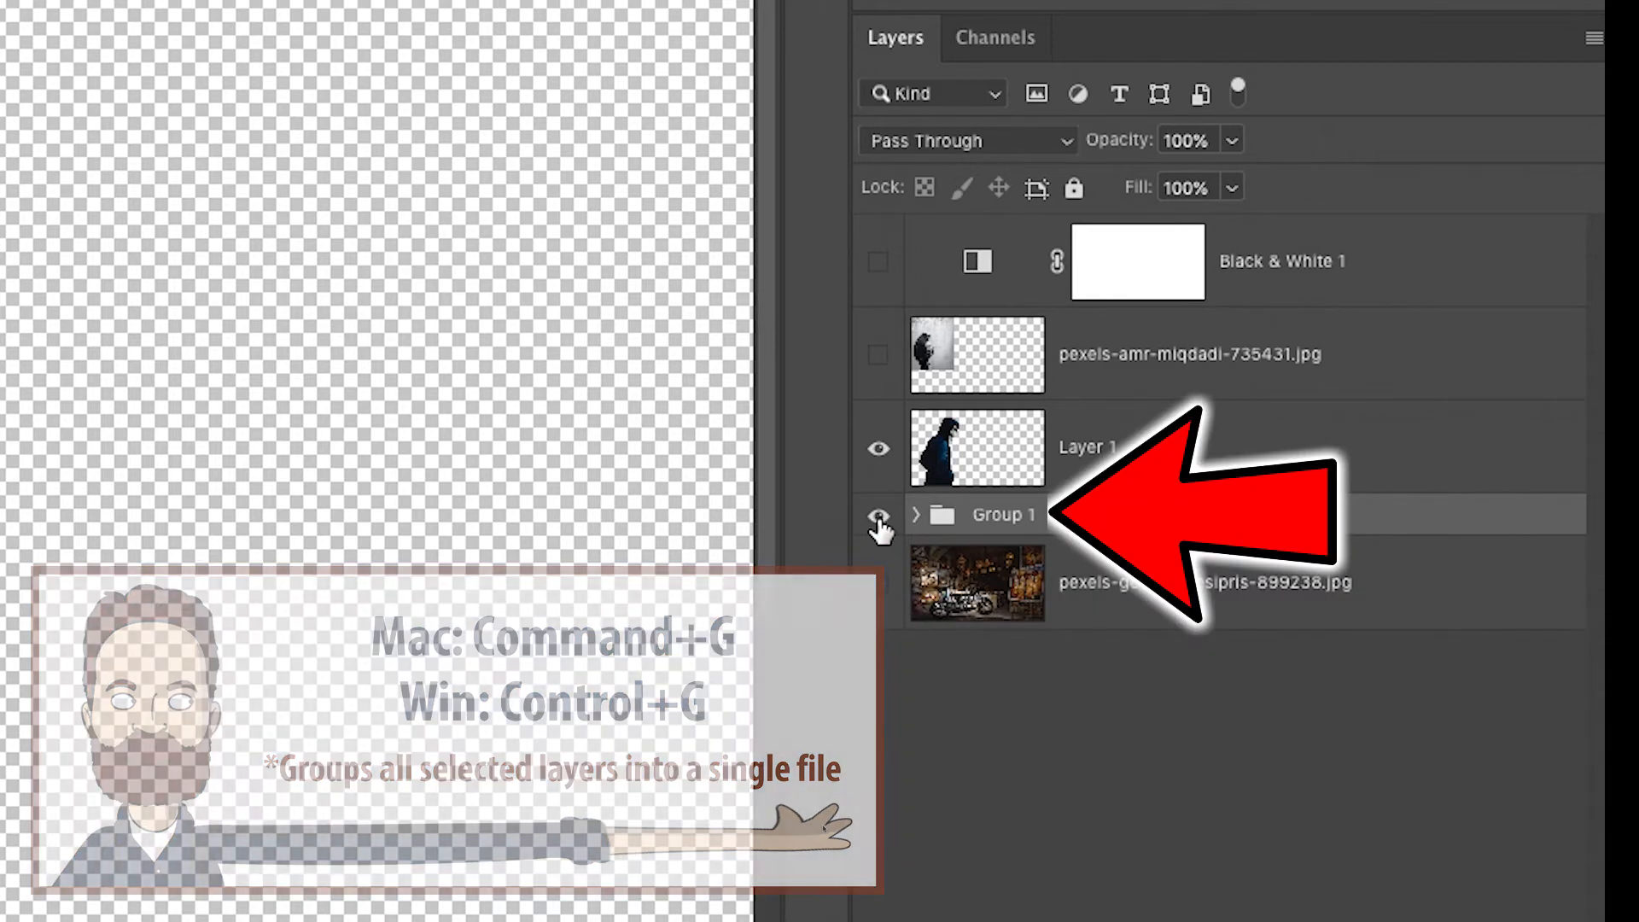
{"action": "left_click", "coordinate": [878, 518]}
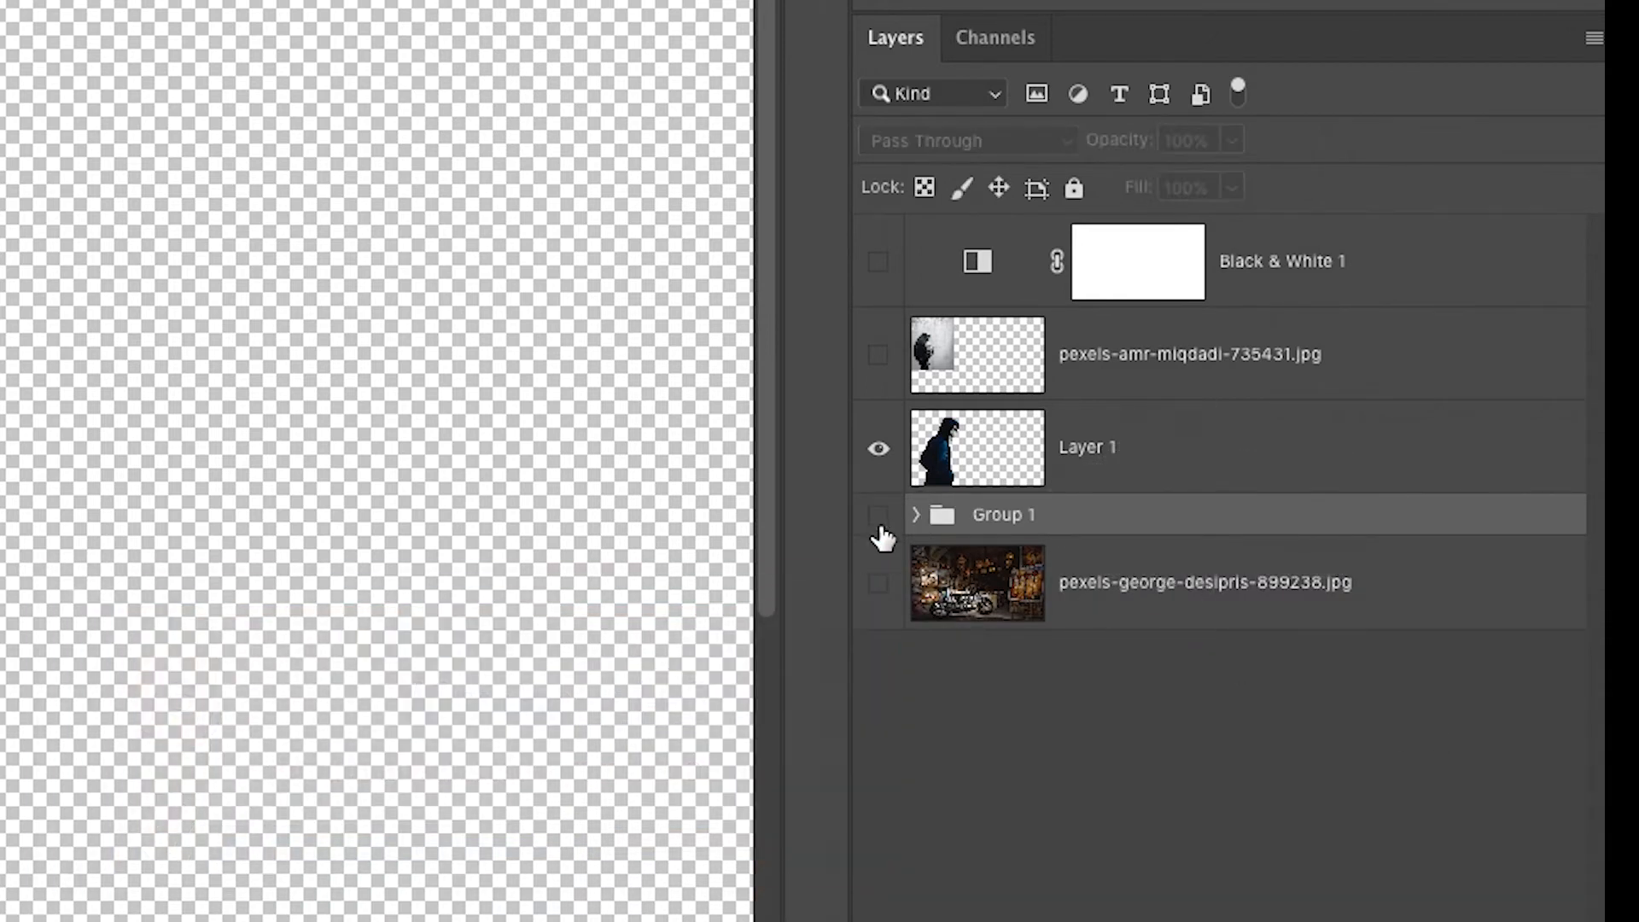
Step: Open the merged figure layer in the Camera Raw Filter and set Clarity to +42
{"action": "left_click", "coordinate": [999, 484]}
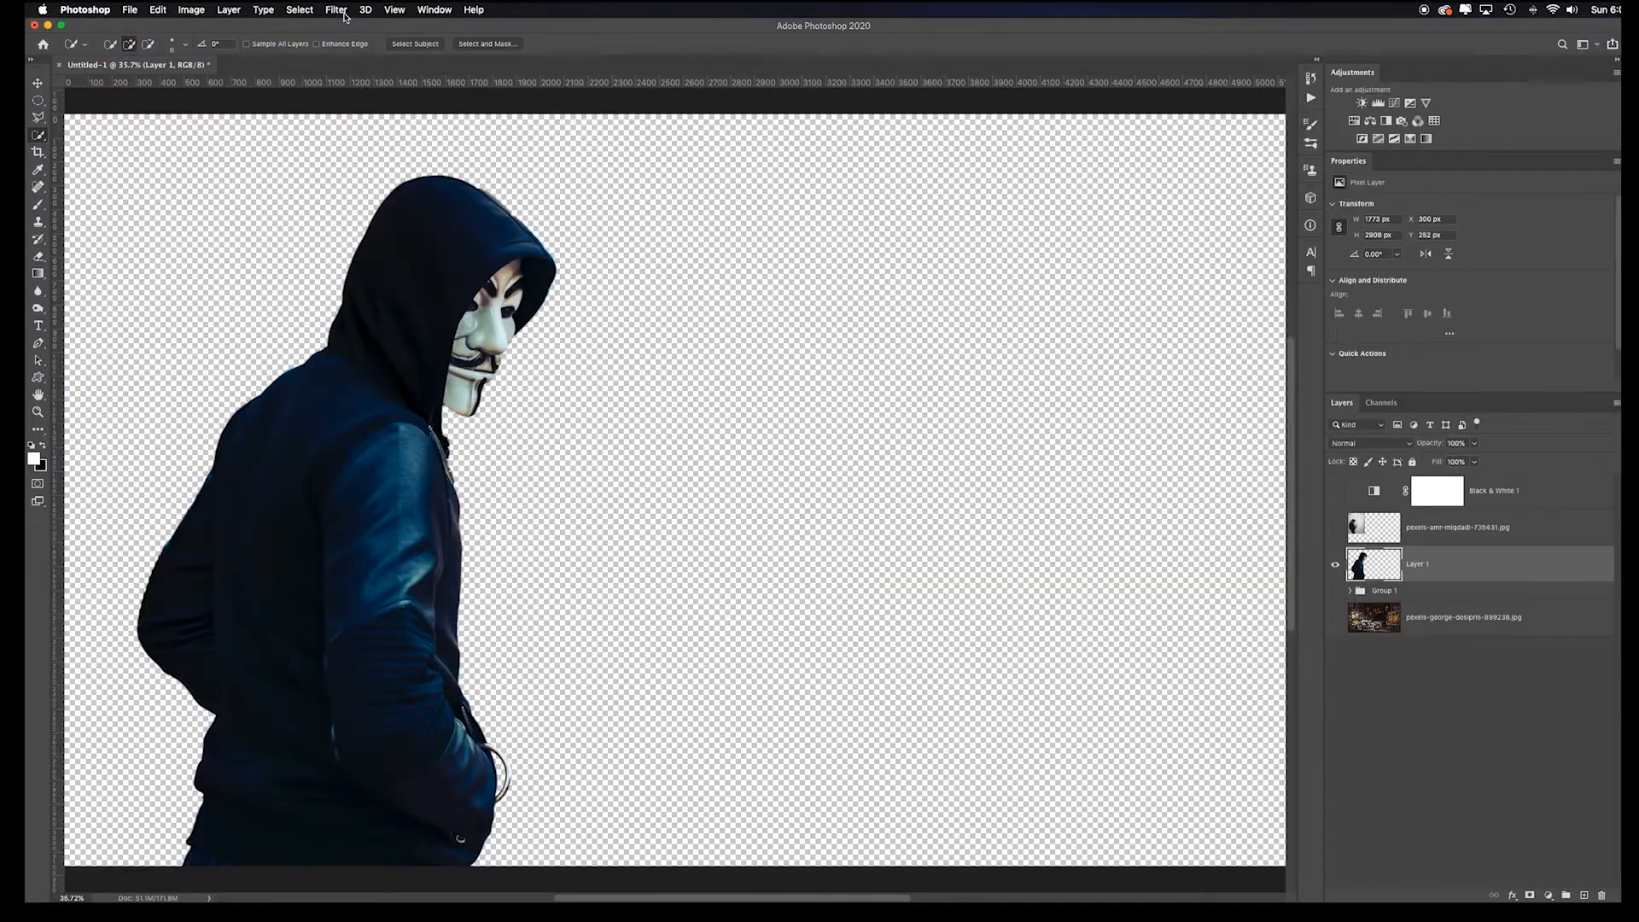
{"action": "left_click", "coordinate": [341, 10]}
{"action": "left_click", "coordinate": [443, 107]}
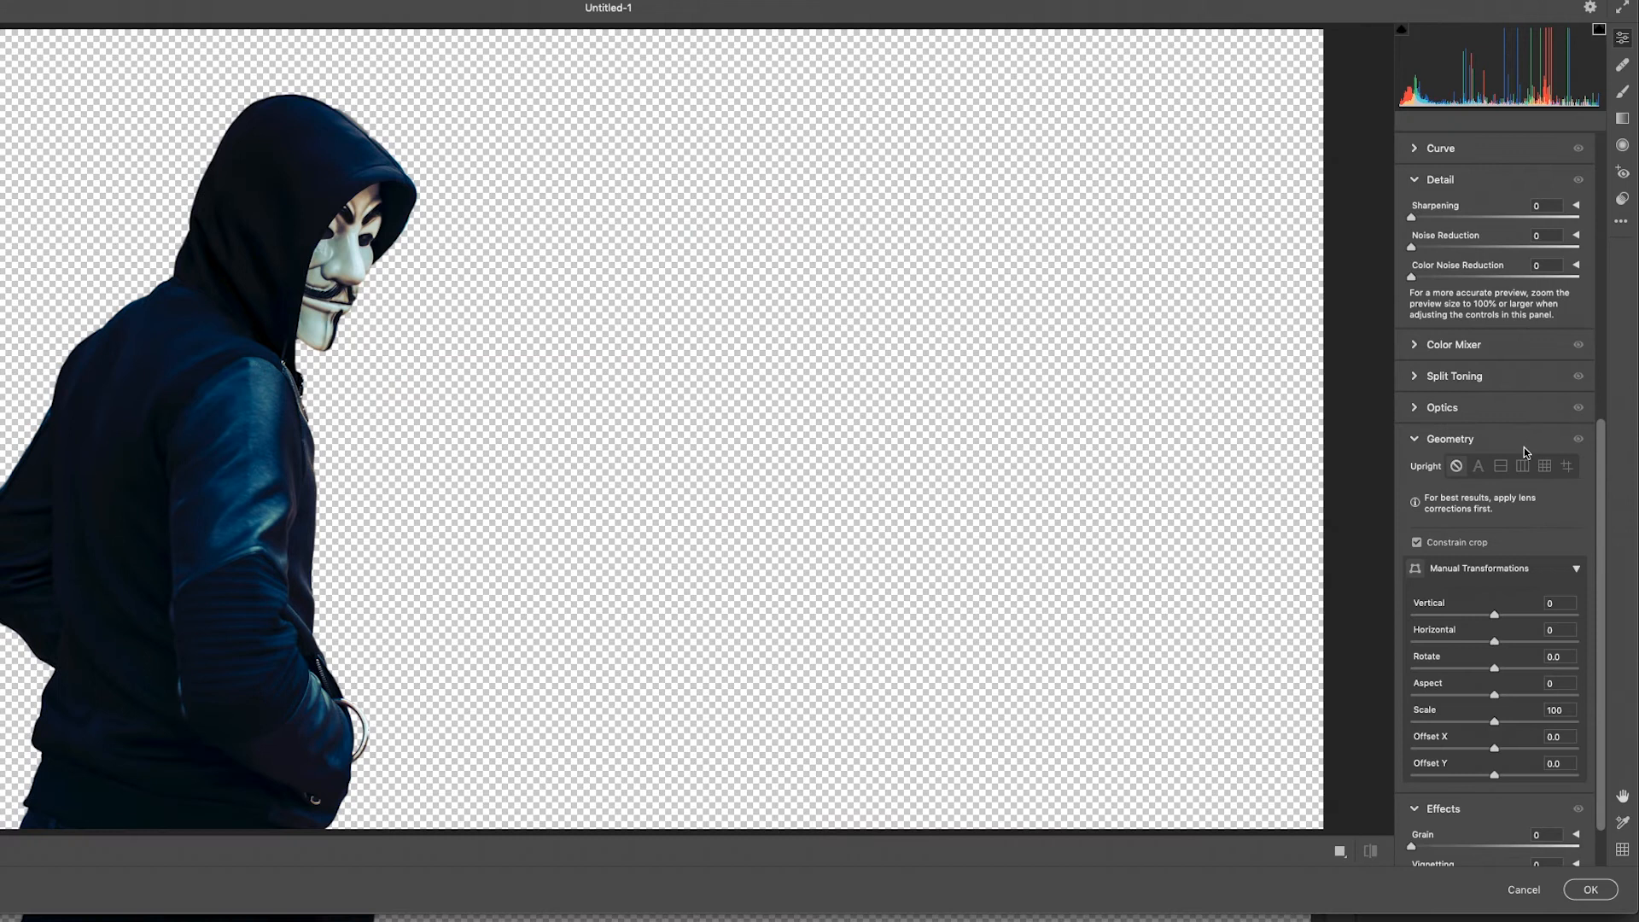
{"action": "scroll", "coordinate": [1492, 564], "scroll_direction": "up", "scroll_amount": 10}
{"action": "left_click_drag", "start_coordinate": [1494, 526], "coordinate": [1528, 526]}
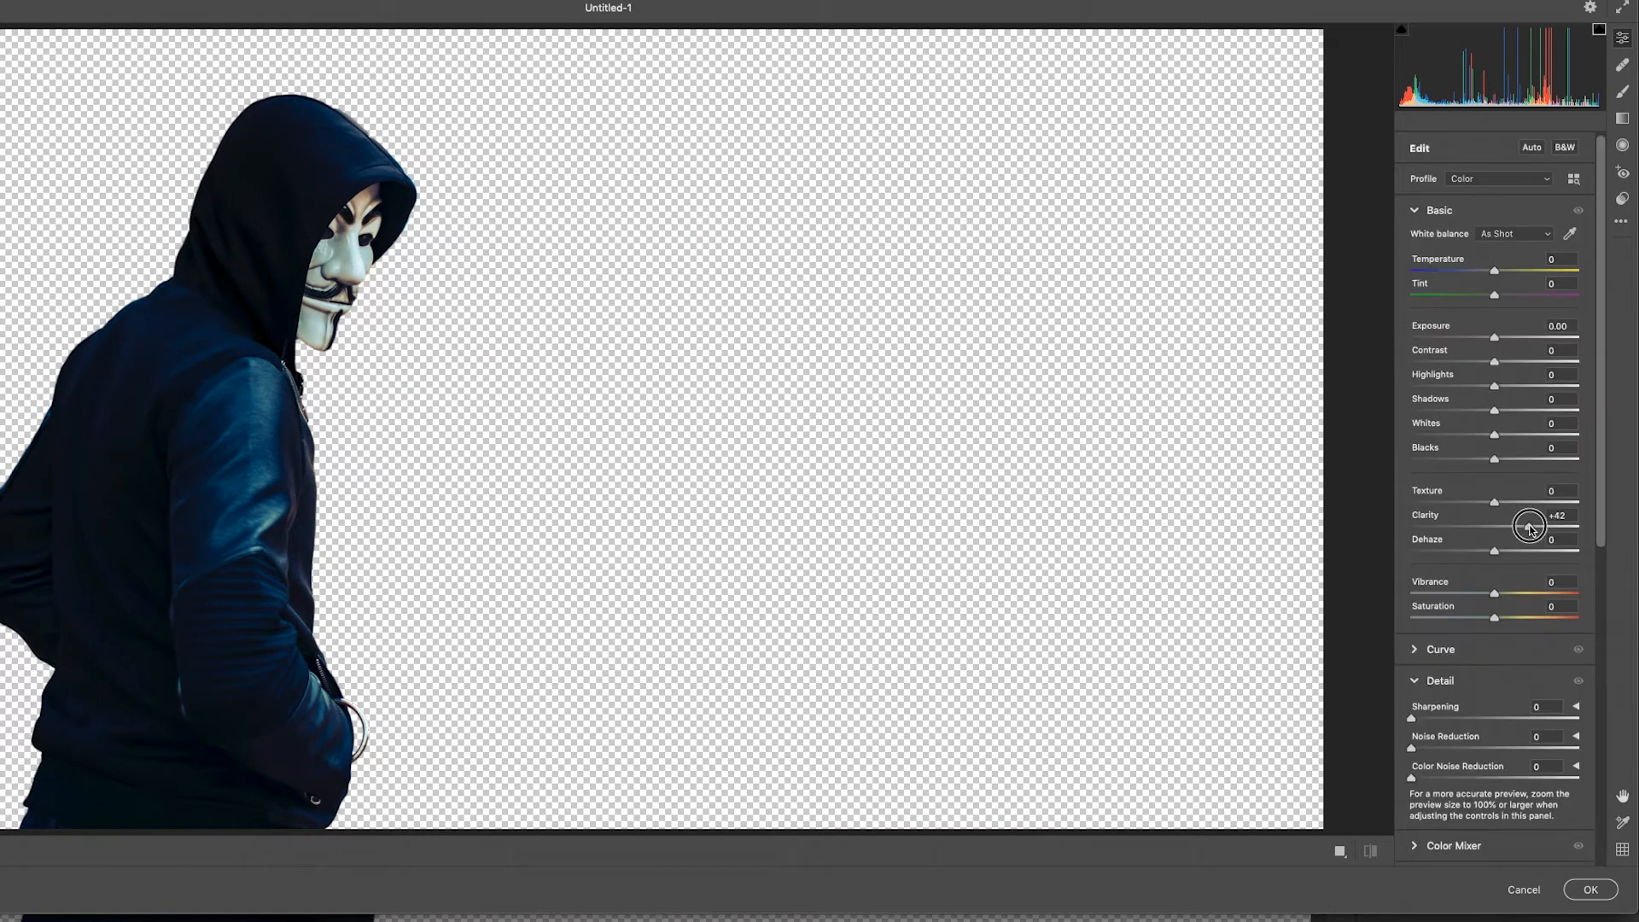
Step: Convert the figure to black and white in Camera Raw and set Shadows to +43, Blacks to -28 and Dehaze to +70
{"action": "left_click", "coordinate": [1565, 147]}
{"action": "scroll", "coordinate": [1514, 345], "scroll_direction": "down", "scroll_amount": 8}
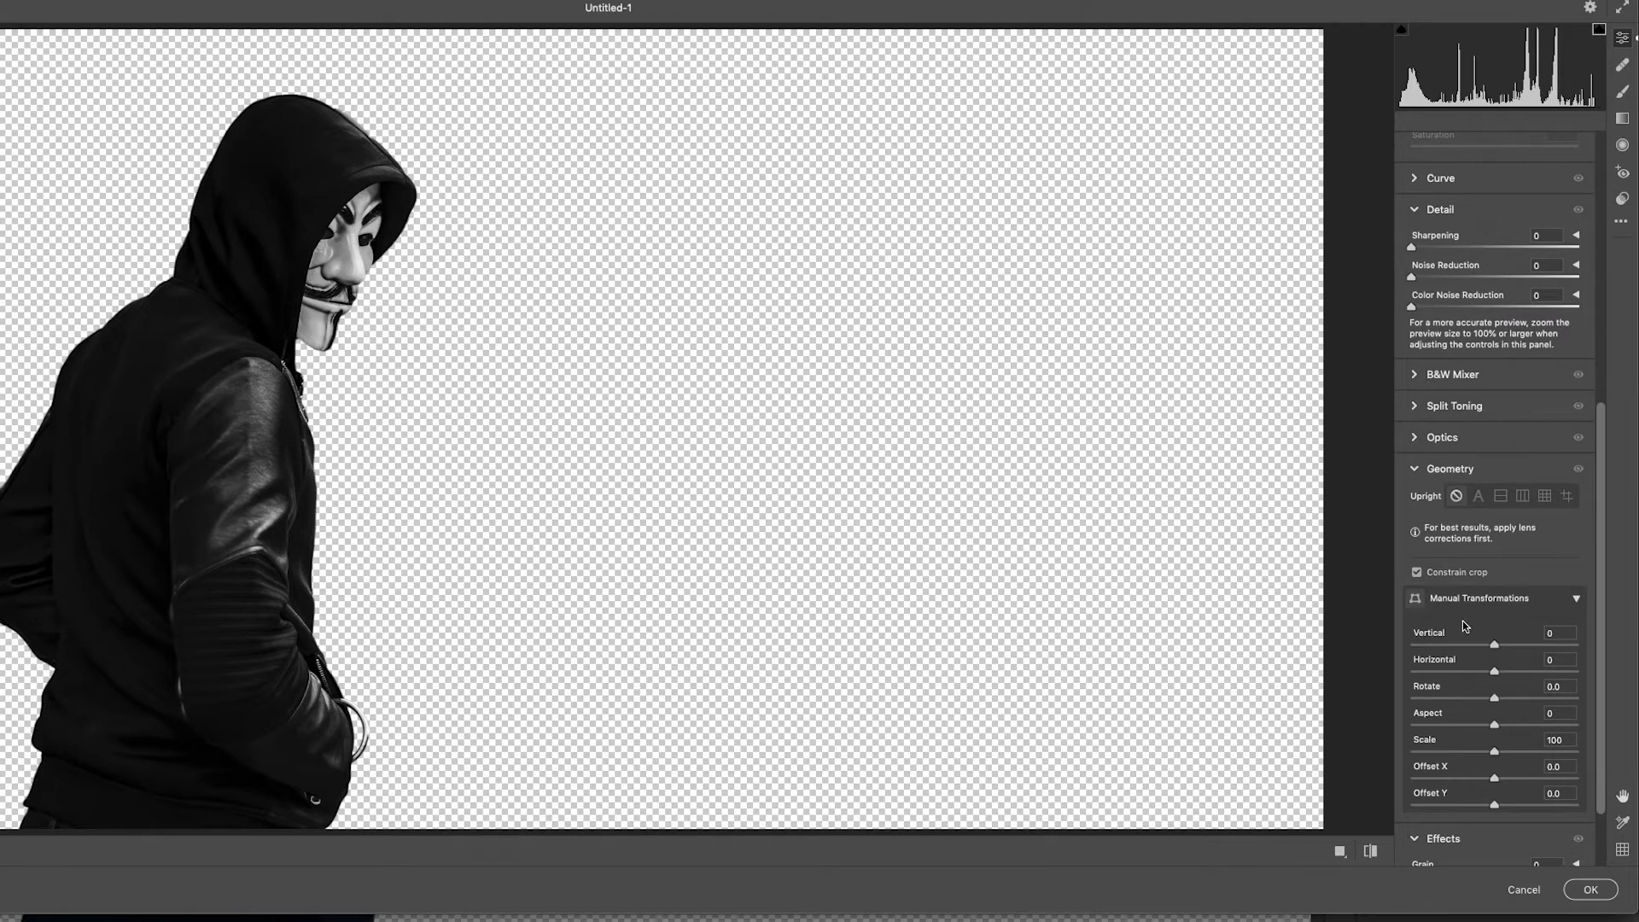
{"action": "scroll", "coordinate": [1463, 626], "scroll_direction": "up", "scroll_amount": 10}
{"action": "left_click_drag", "start_coordinate": [1495, 410], "coordinate": [1470, 460]}
{"action": "left_click", "coordinate": [1552, 552]}
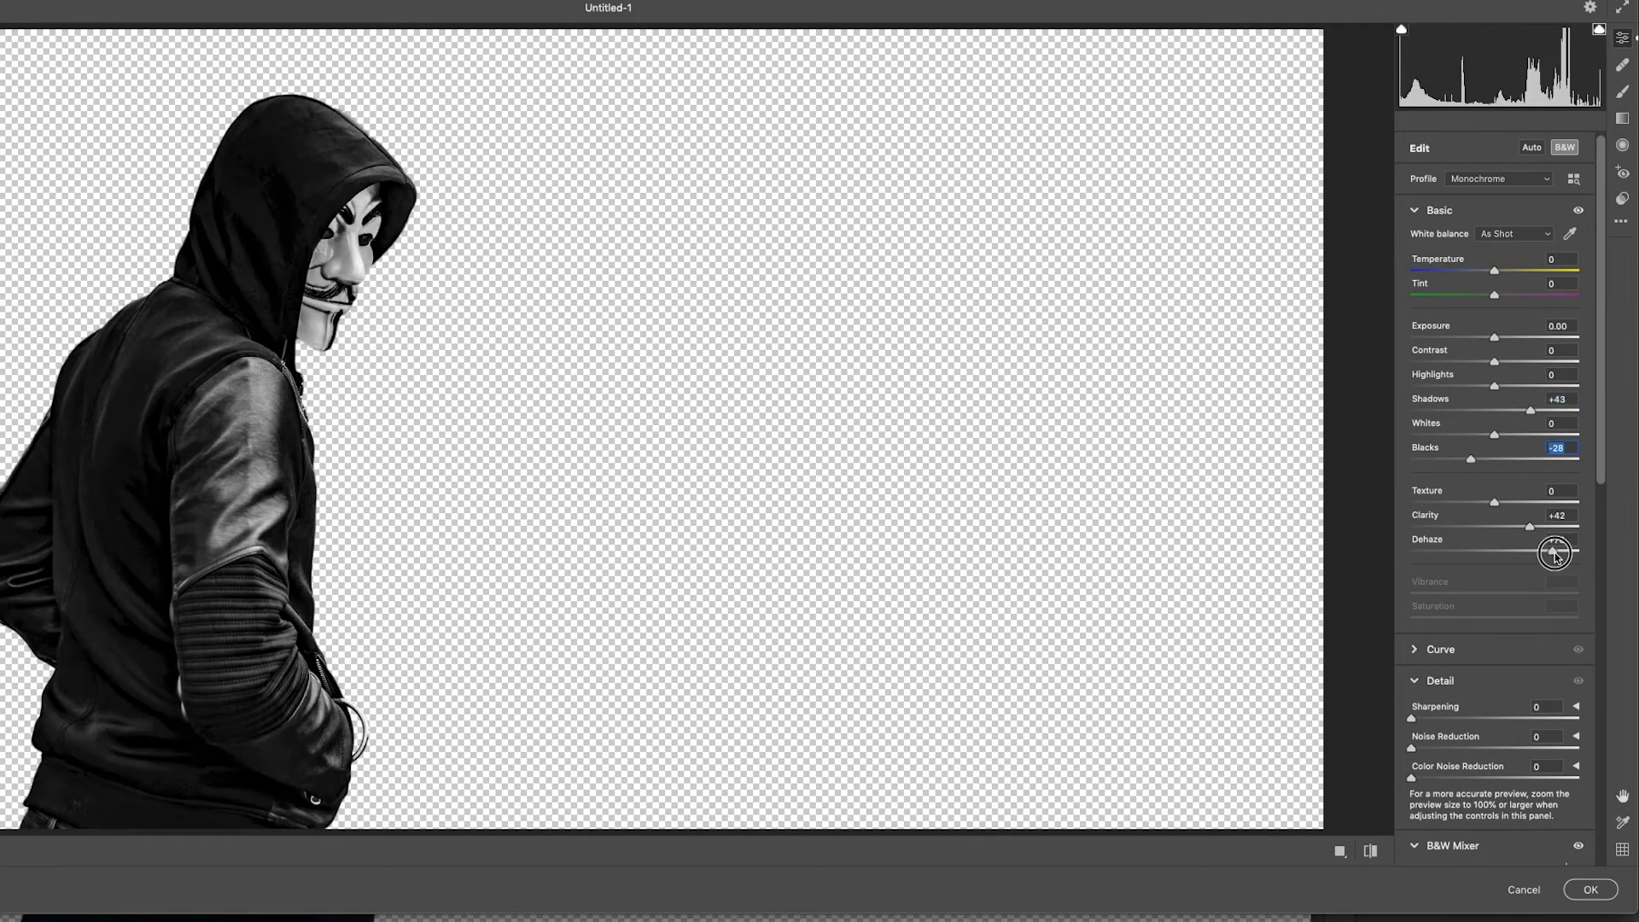
Step: Paint a local brush adjustment over the white face mask with Exposure +0.85, raise its Shadows and Clarity, and lower its Highlights
{"action": "left_click", "coordinate": [1623, 92]}
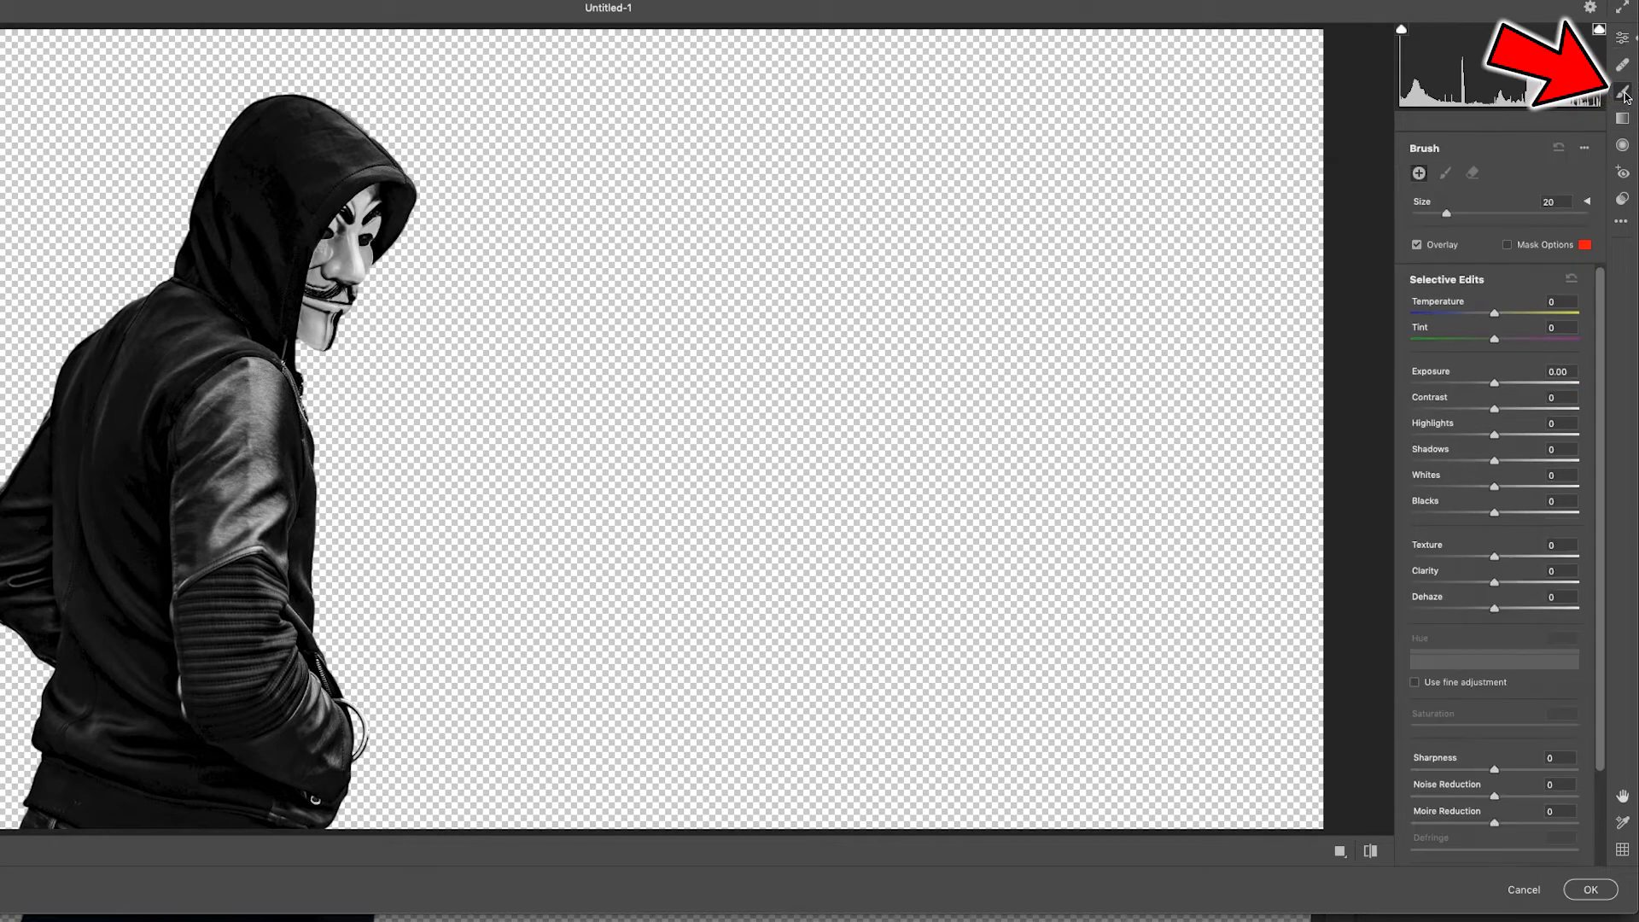
{"action": "mouse_move", "coordinate": [1495, 383]}
{"action": "left_mouse_down"}
{"action": "mouse_move", "coordinate": [1527, 382]}
{"action": "mouse_move", "coordinate": [1513, 383]}
{"action": "left_mouse_up"}
{"action": "mouse_move", "coordinate": [323, 256]}
{"action": "left_mouse_down"}
{"action": "mouse_move", "coordinate": [356, 248]}
{"action": "mouse_move", "coordinate": [357, 228]}
{"action": "mouse_move", "coordinate": [310, 274]}
{"action": "mouse_move", "coordinate": [328, 259]}
{"action": "left_mouse_up"}
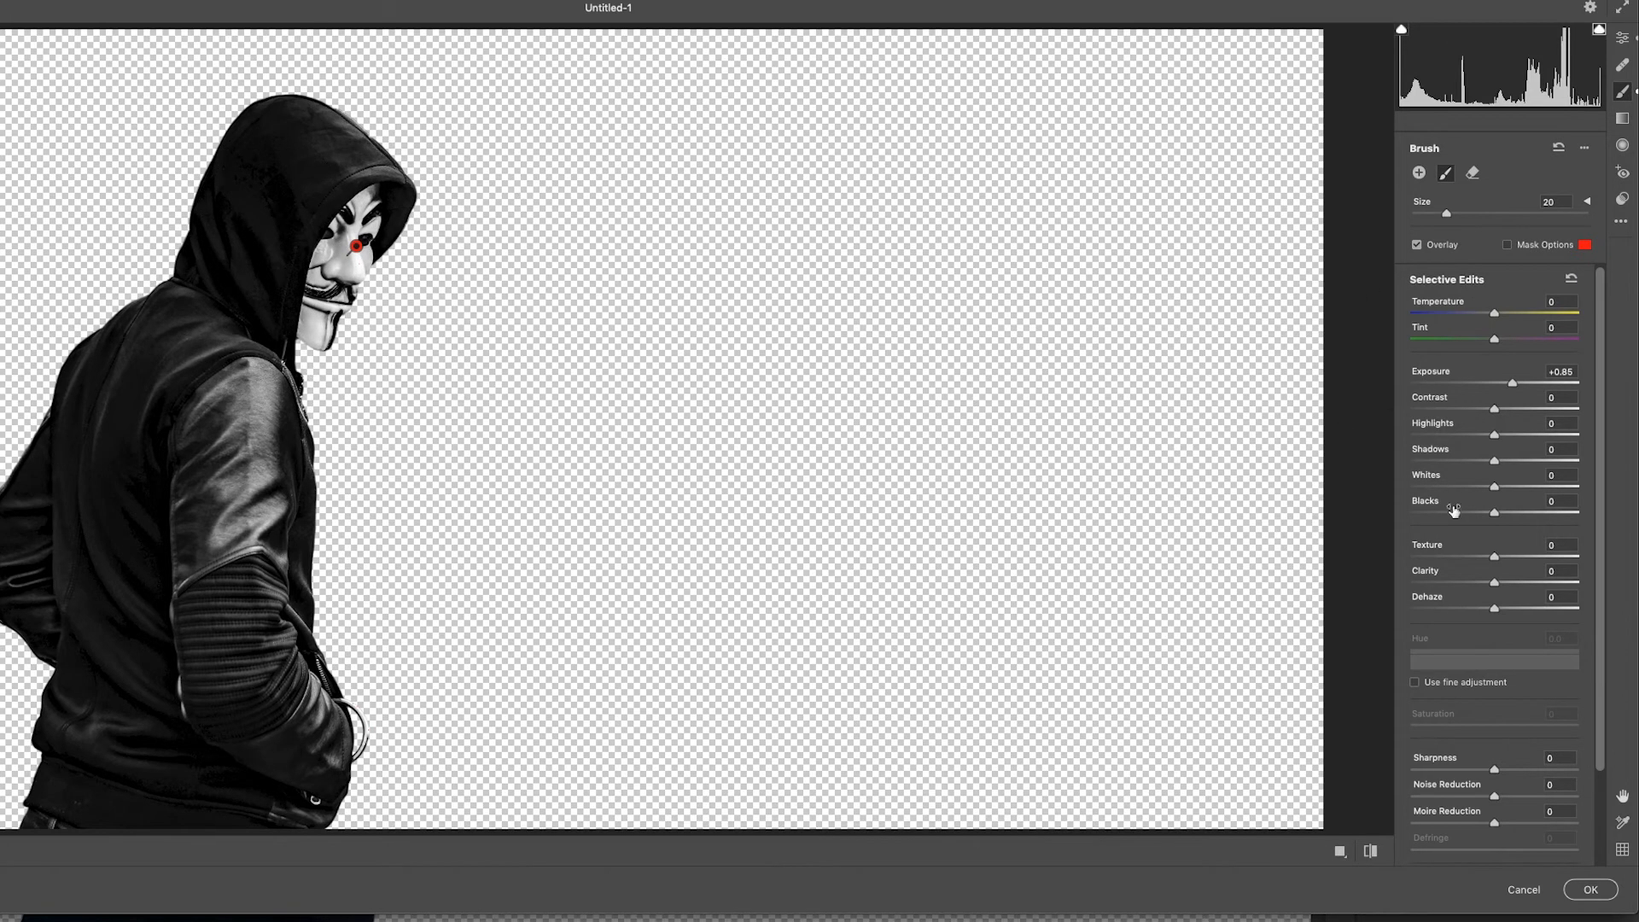
{"action": "left_click_drag", "start_coordinate": [1496, 461], "coordinate": [1532, 460]}
{"action": "left_click_drag", "start_coordinate": [1494, 583], "coordinate": [1519, 582]}
{"action": "left_click_drag", "start_coordinate": [1513, 383], "coordinate": [1477, 435]}
Step: Set the figure's overall Shadows to +19 and apply the Camera Raw Filter
{"action": "left_click", "coordinate": [1625, 40]}
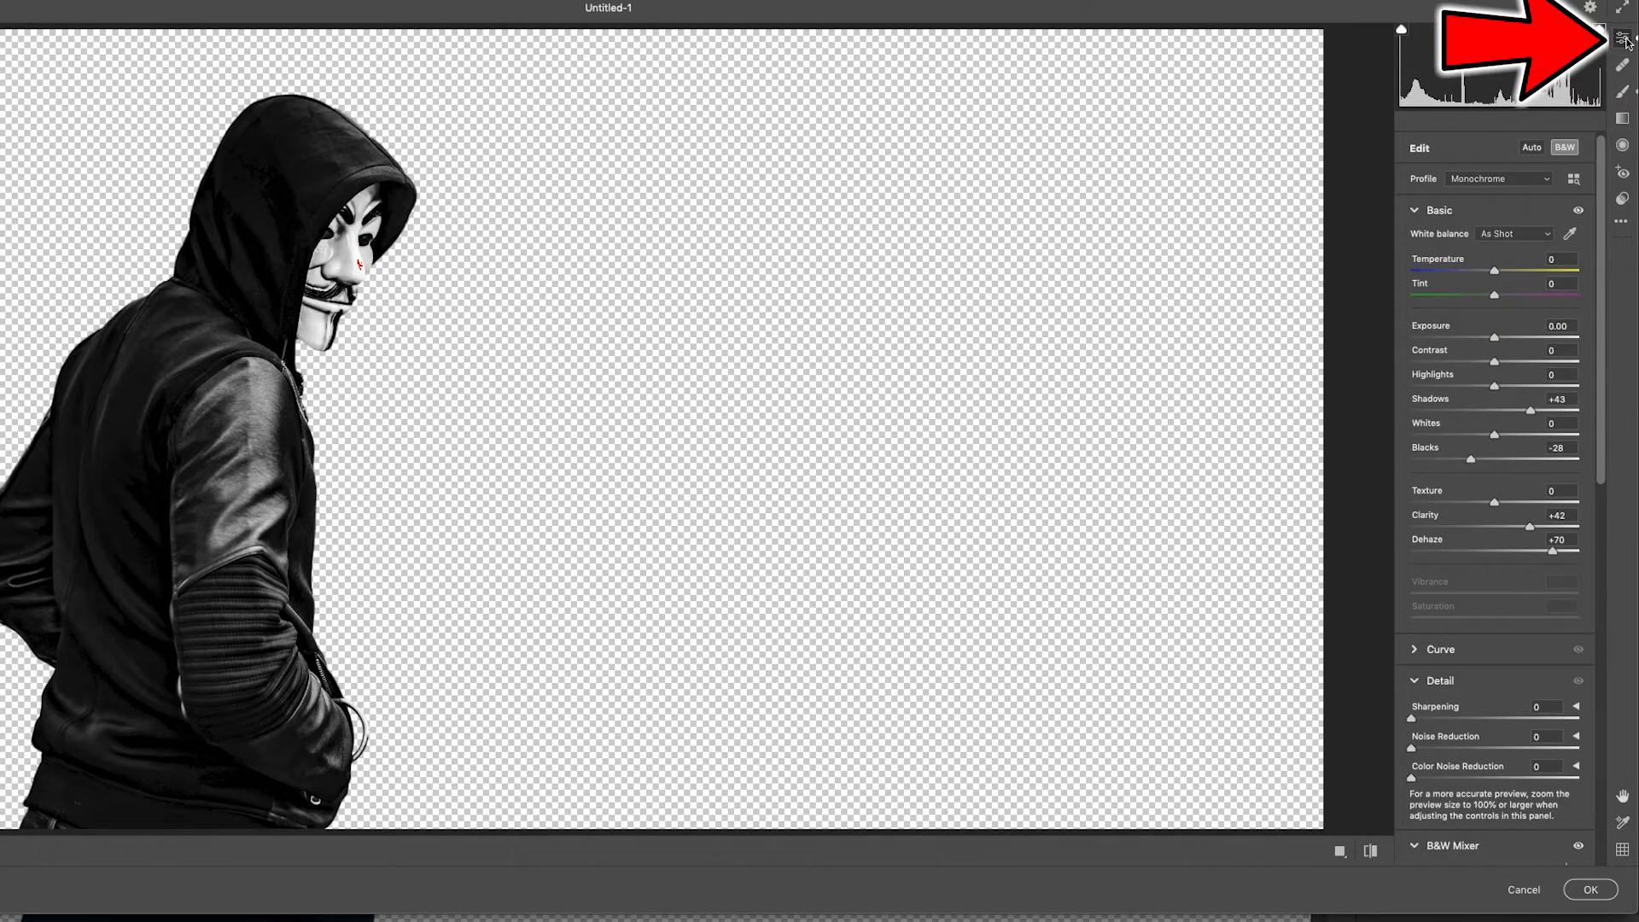
{"action": "mouse_move", "coordinate": [1531, 410]}
{"action": "left_mouse_down"}
{"action": "mouse_move", "coordinate": [1491, 412]}
{"action": "mouse_move", "coordinate": [1510, 411]}
{"action": "left_mouse_up"}
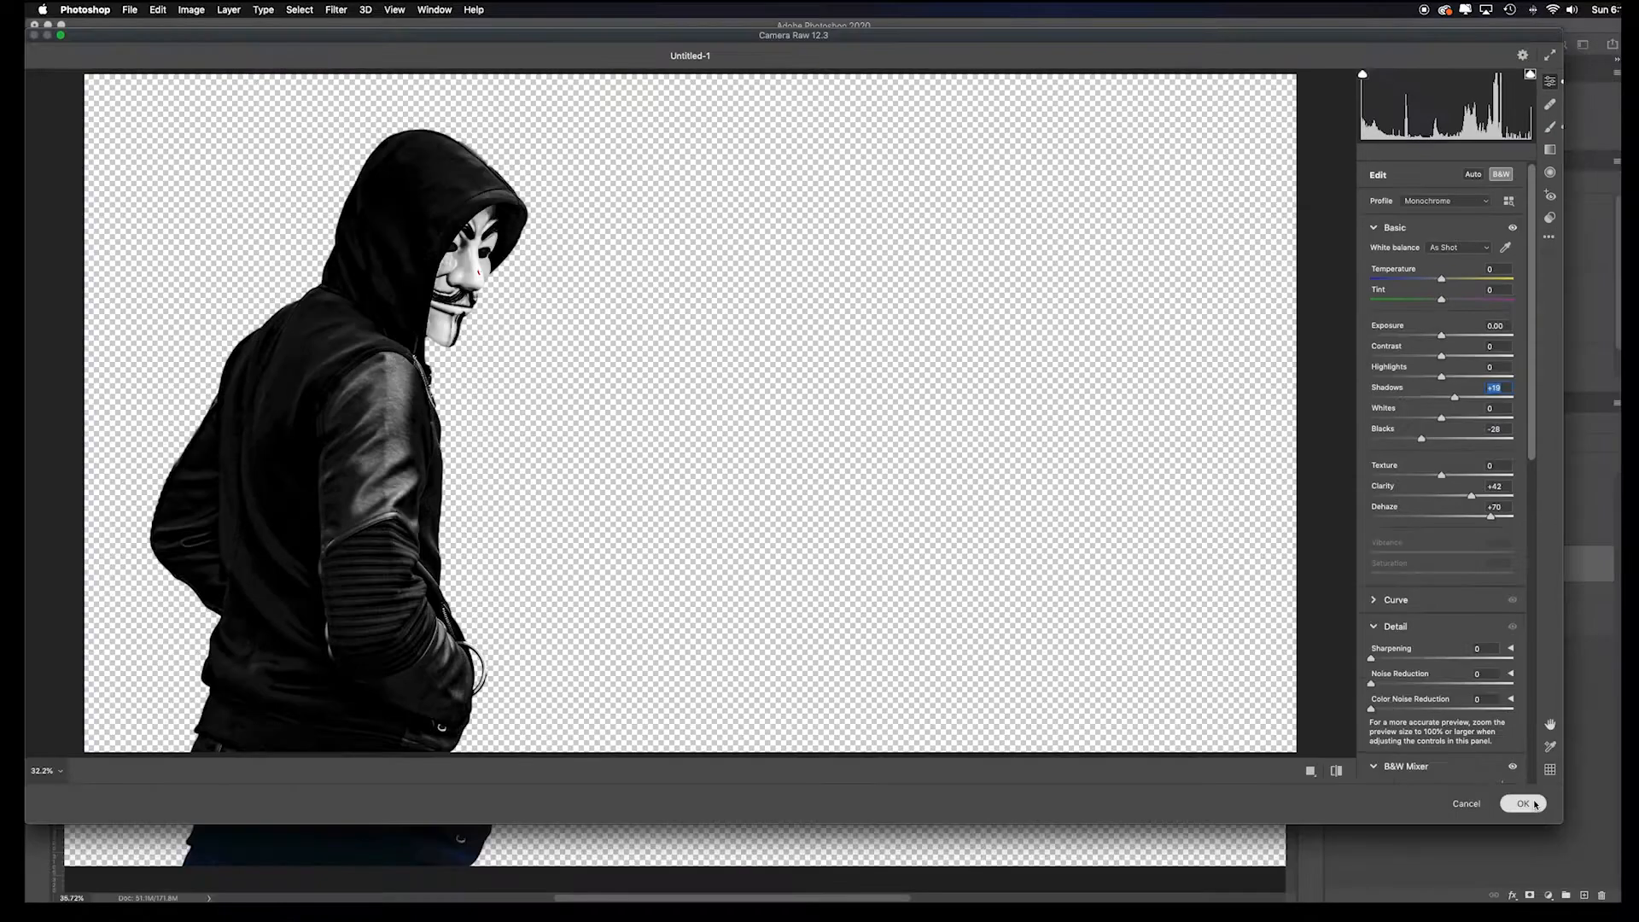
{"action": "left_click", "coordinate": [1534, 805]}
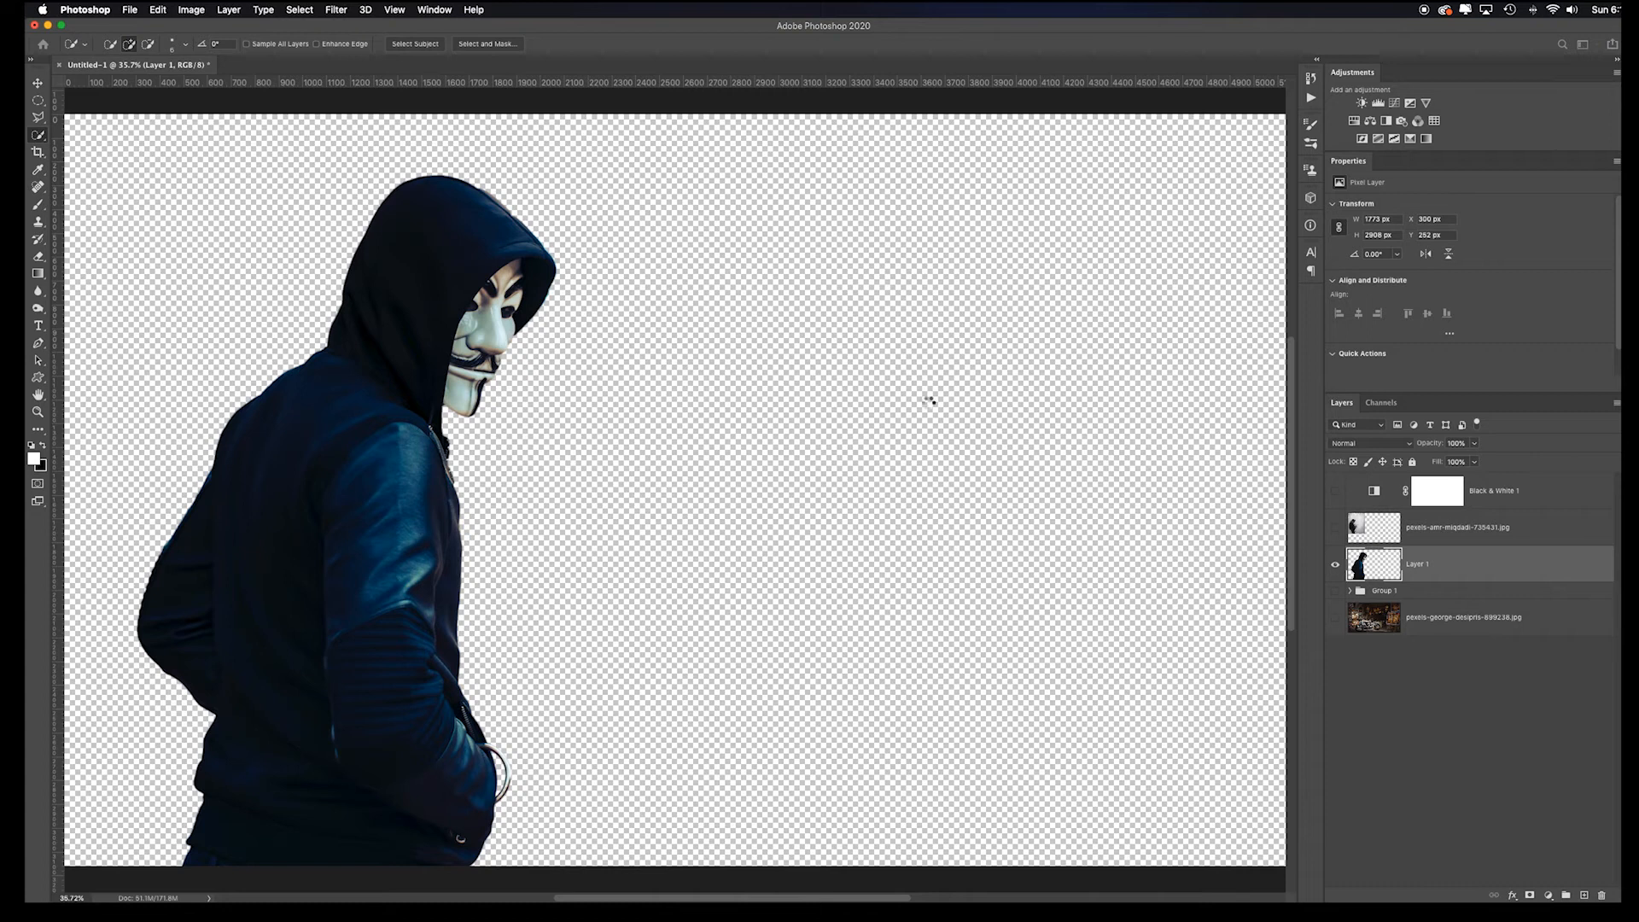
Step: Show the motorcycle background and the Black & White adjustment layer
{"action": "left_click", "coordinate": [1336, 617]}
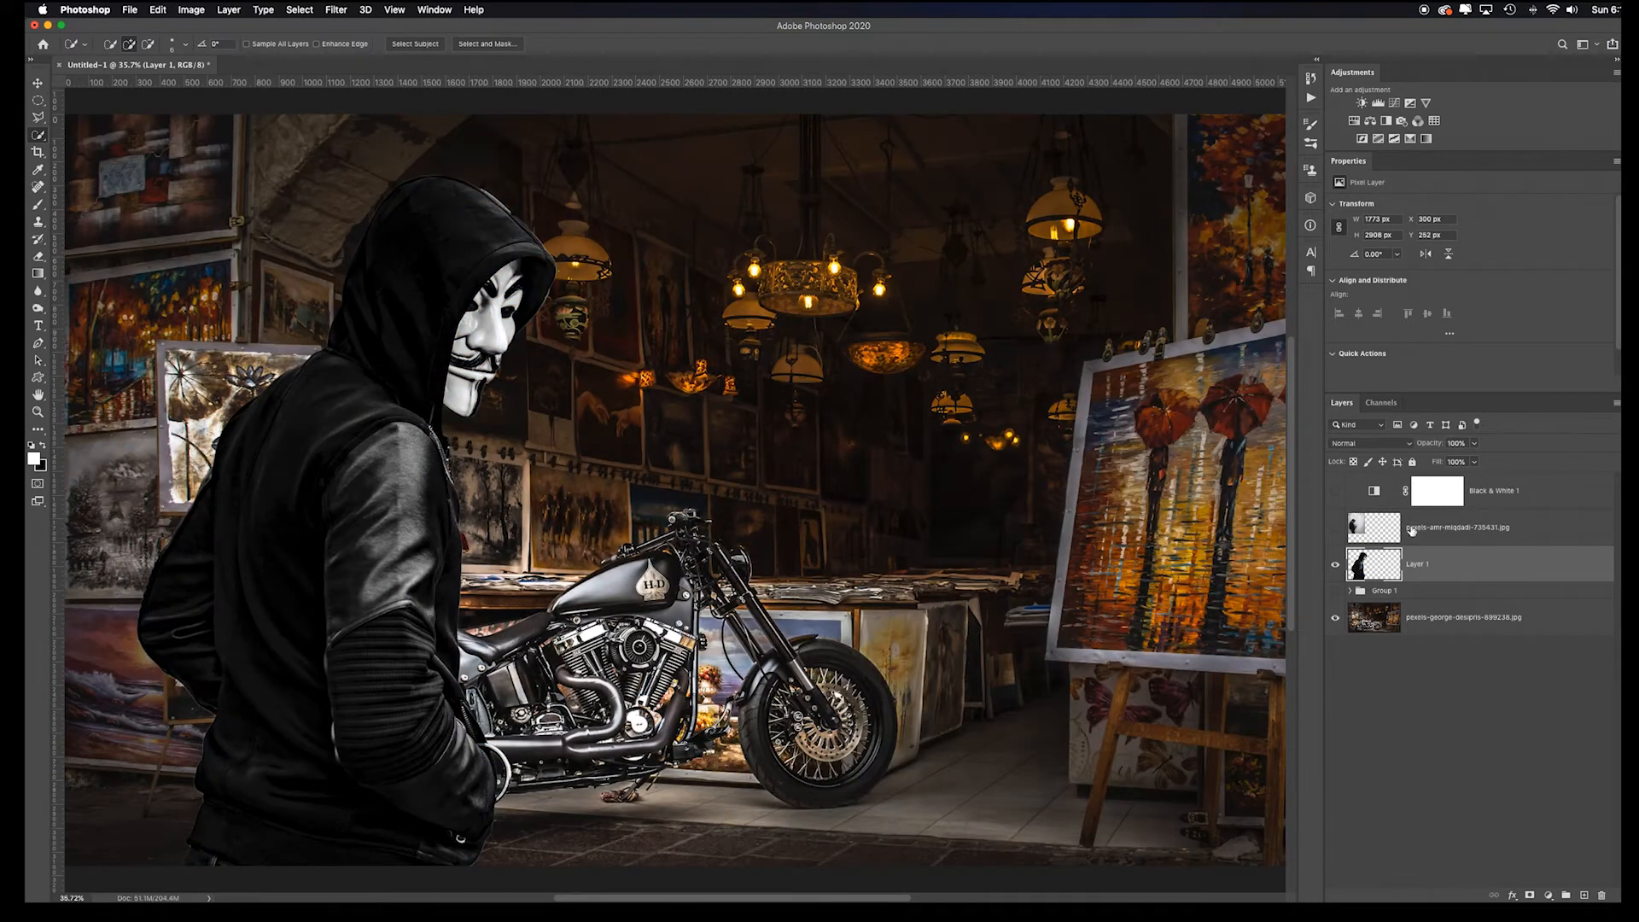
{"action": "left_click", "coordinate": [1337, 492]}
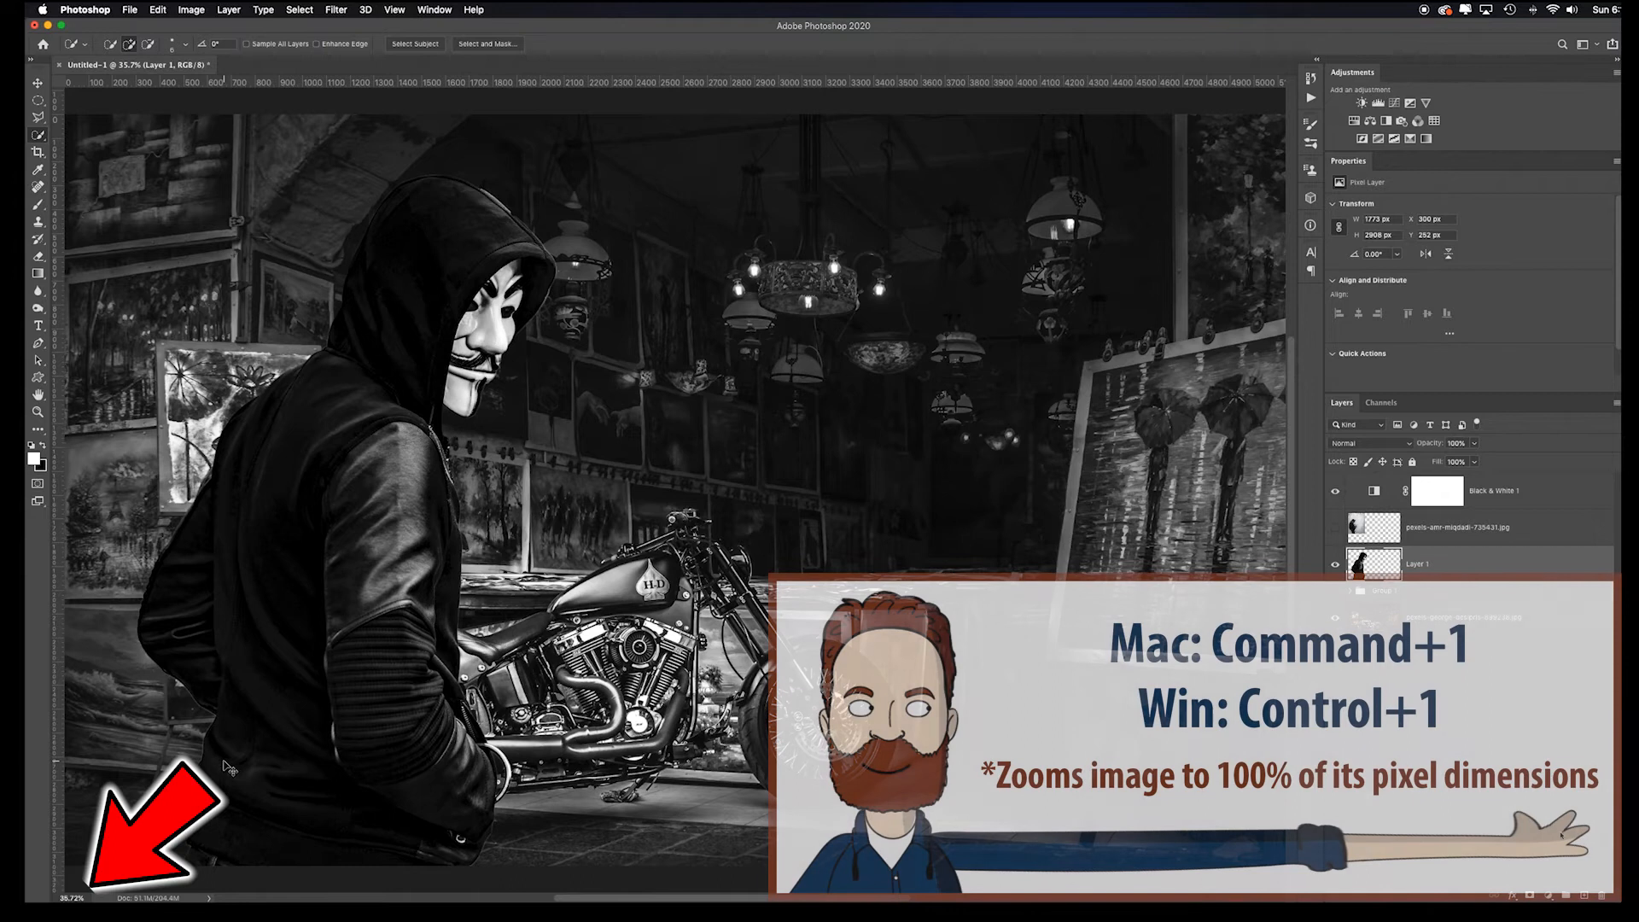
Step: Remove the light fringe along the merged figure layer's edges with a Matting command, checking the edges at 100% zoom
{"action": "key", "text": "super+1"}
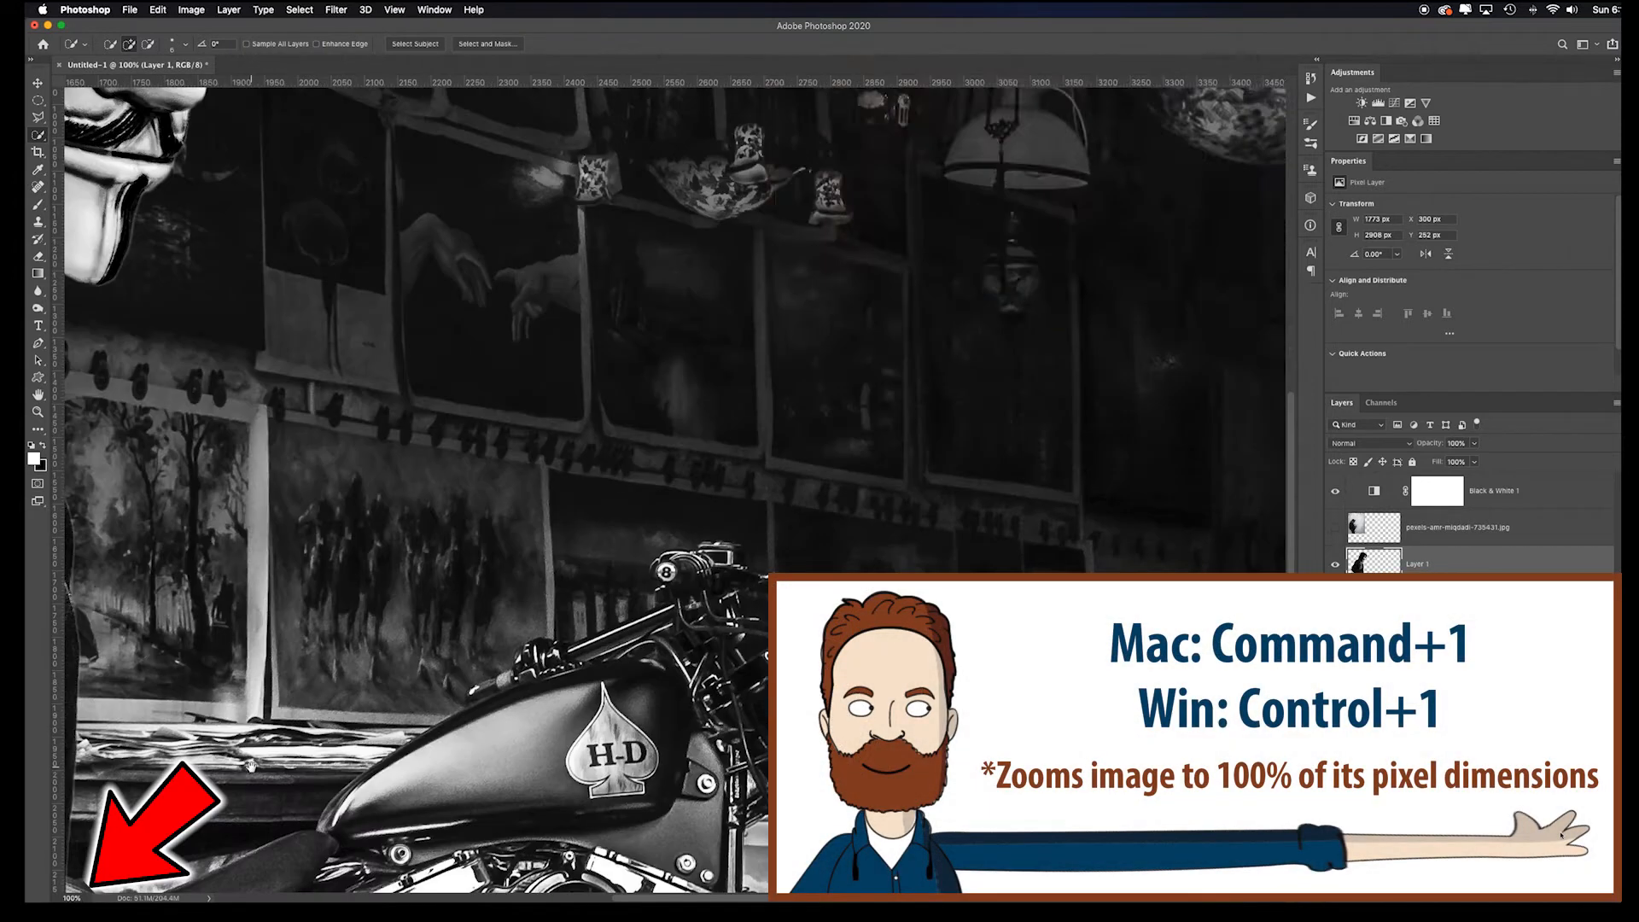
{"action": "left_click_drag", "start_coordinate": [256, 769], "coordinate": [658, 609]}
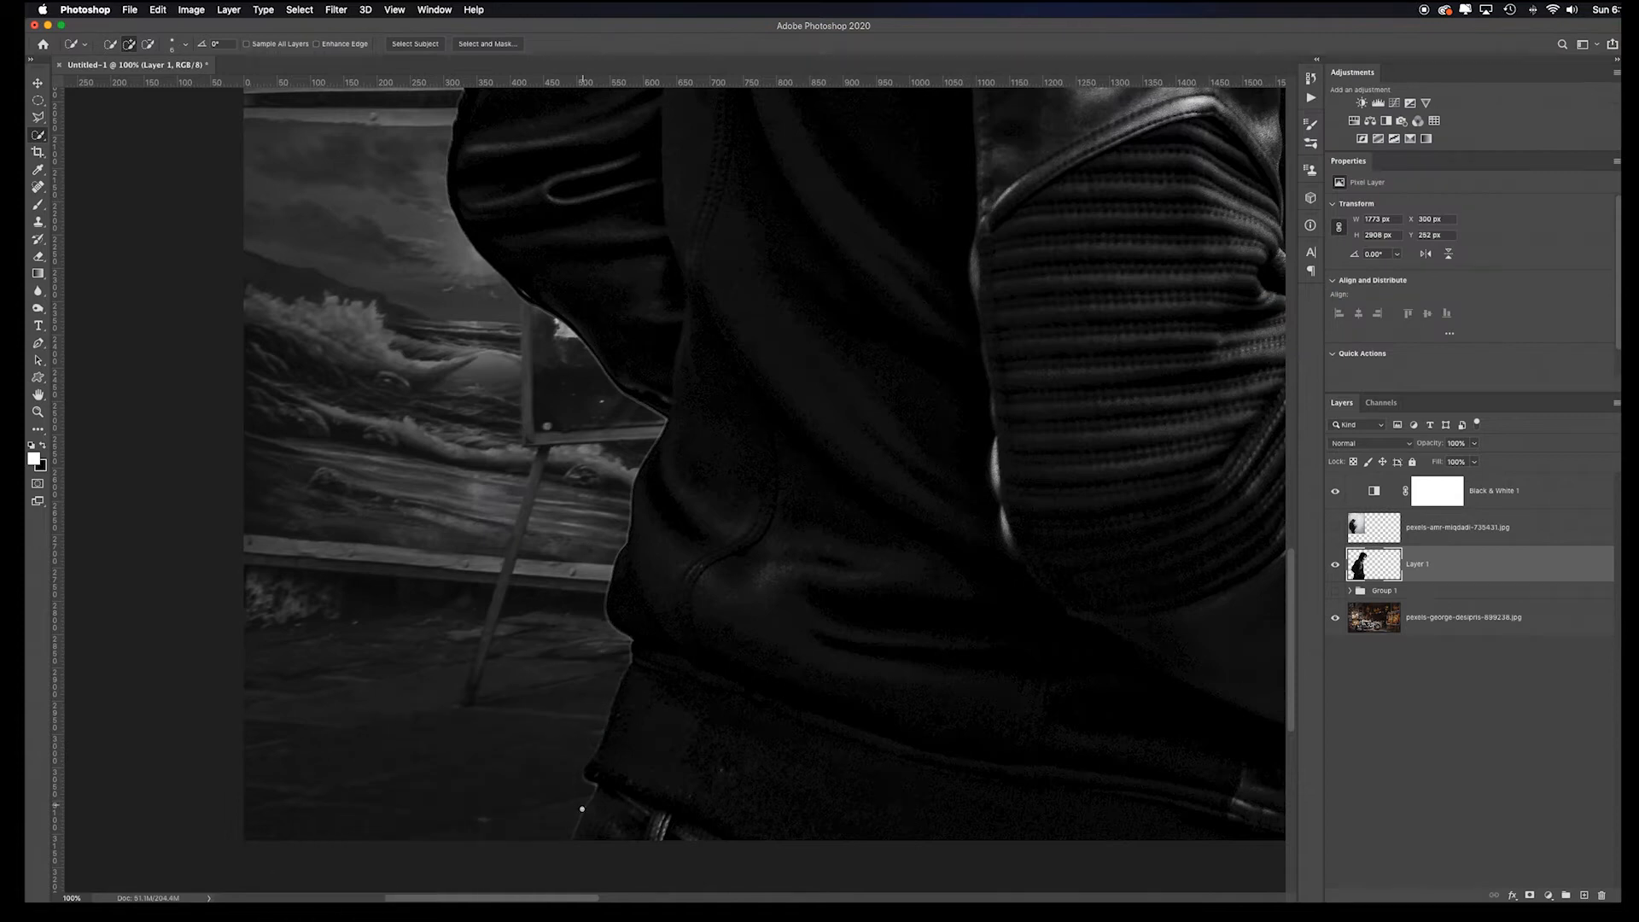
{"action": "scroll", "coordinate": [641, 395], "scroll_direction": "up", "scroll_amount": 5}
{"action": "mouse_move", "coordinate": [694, 773]}
{"action": "left_mouse_down"}
{"action": "mouse_move", "coordinate": [604, 415]}
{"action": "mouse_move", "coordinate": [687, 496]}
{"action": "left_mouse_up"}
{"action": "key", "text": "super+d"}
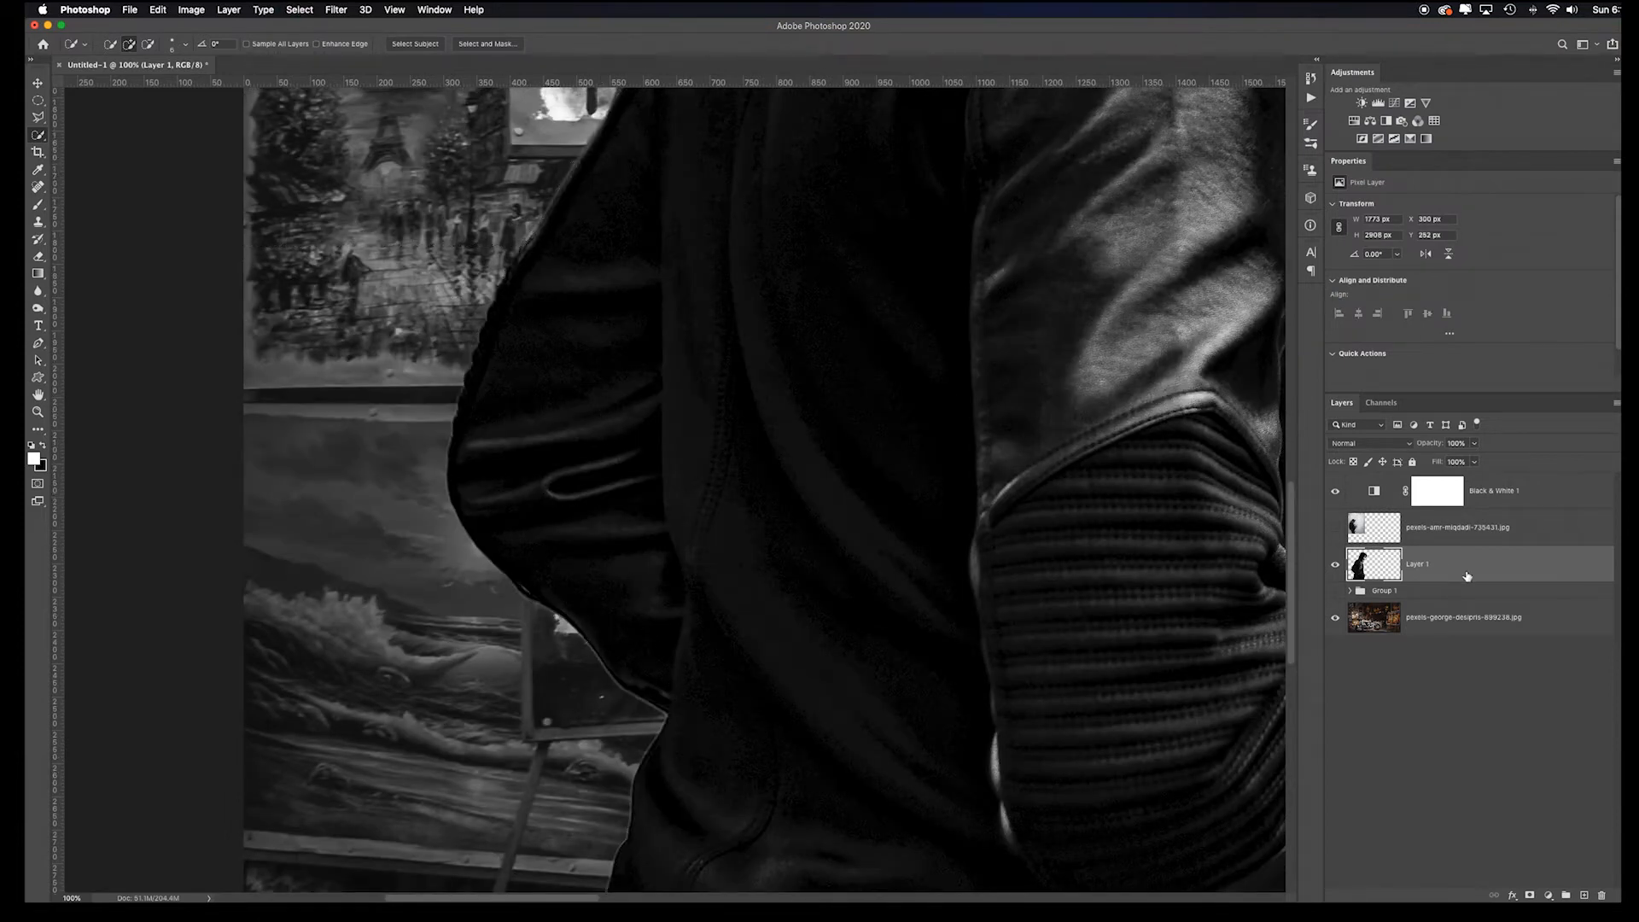
{"action": "left_click", "coordinate": [229, 10]}
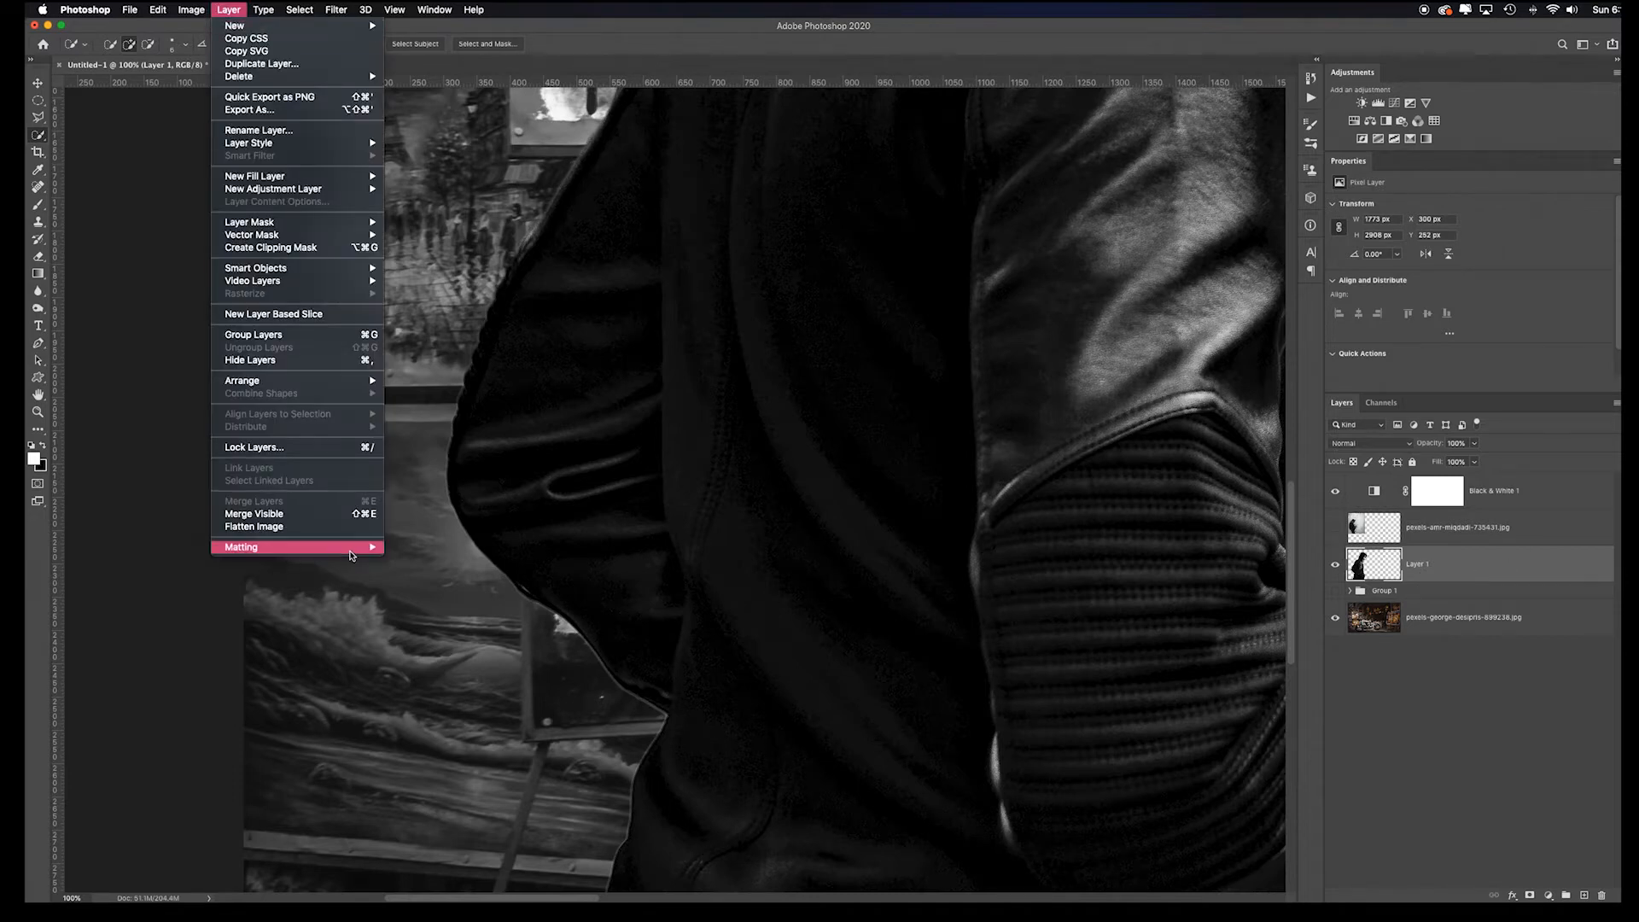
{"action": "mouse_move", "coordinate": [281, 548]}
{"action": "left_click", "coordinate": [455, 587]}
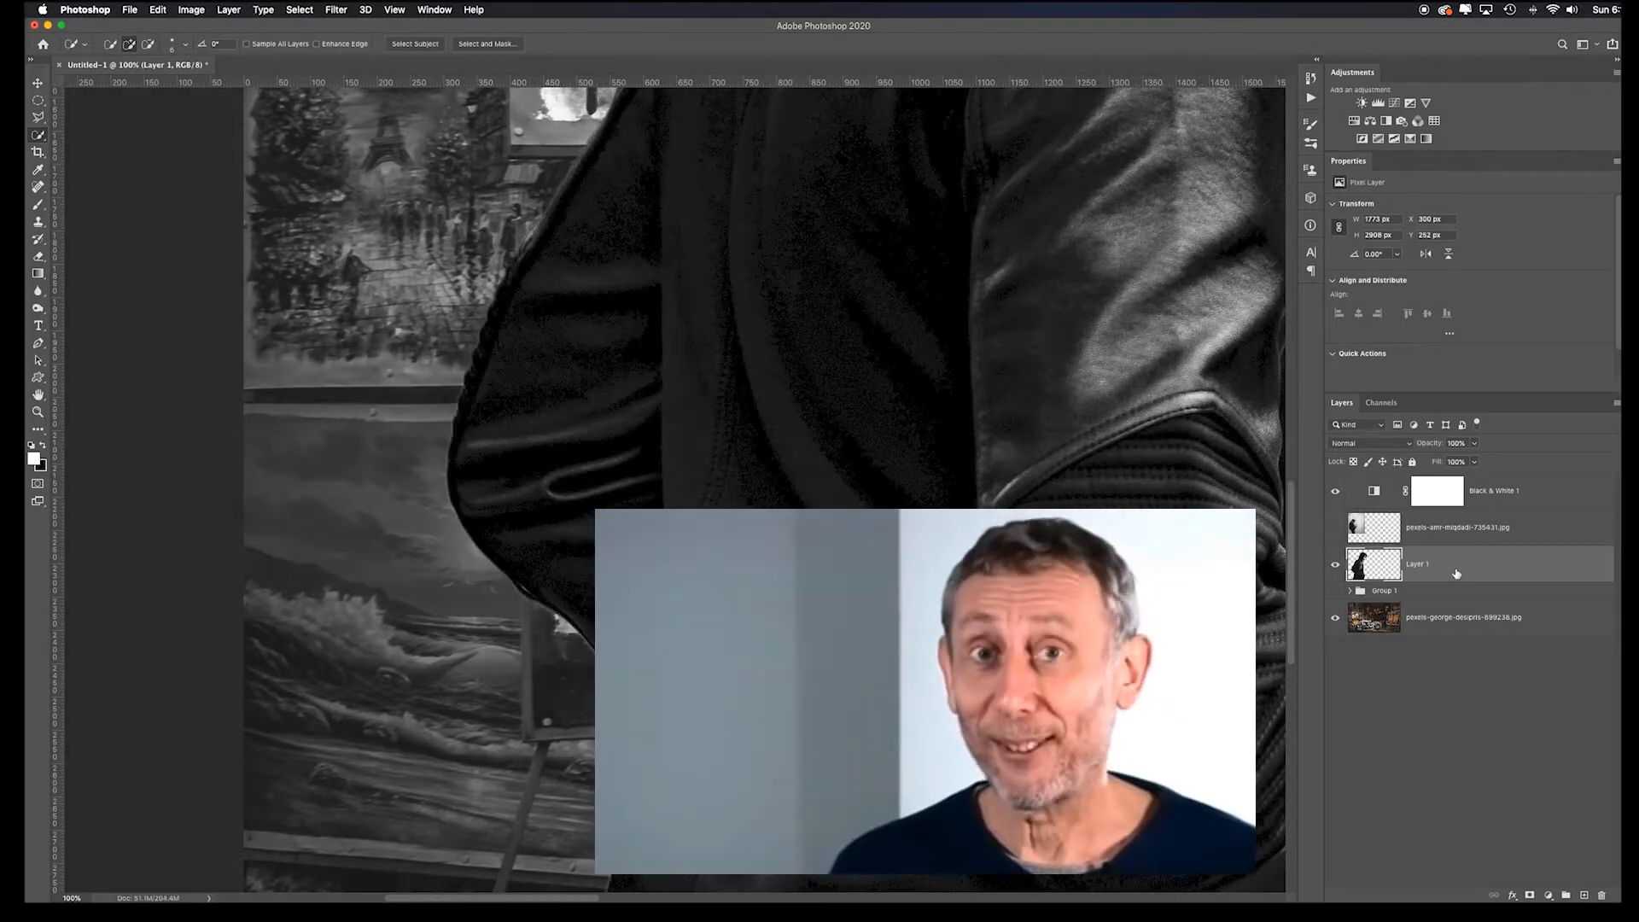
{"action": "left_click_drag", "start_coordinate": [1164, 572], "coordinate": [651, 589]}
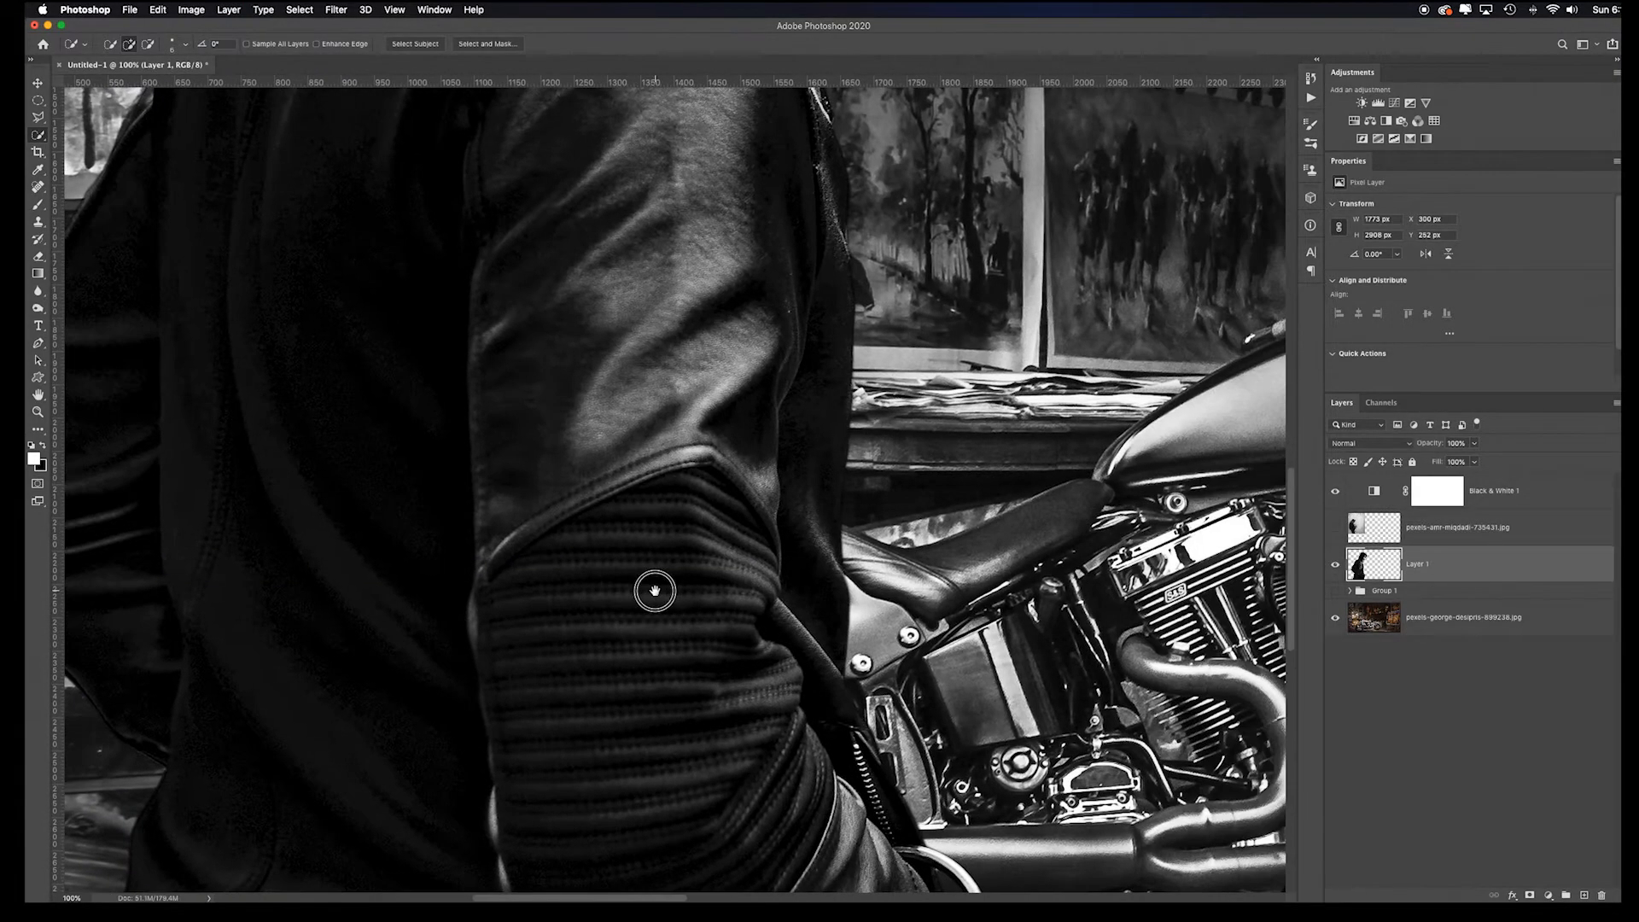
{"action": "key", "text": "super+0"}
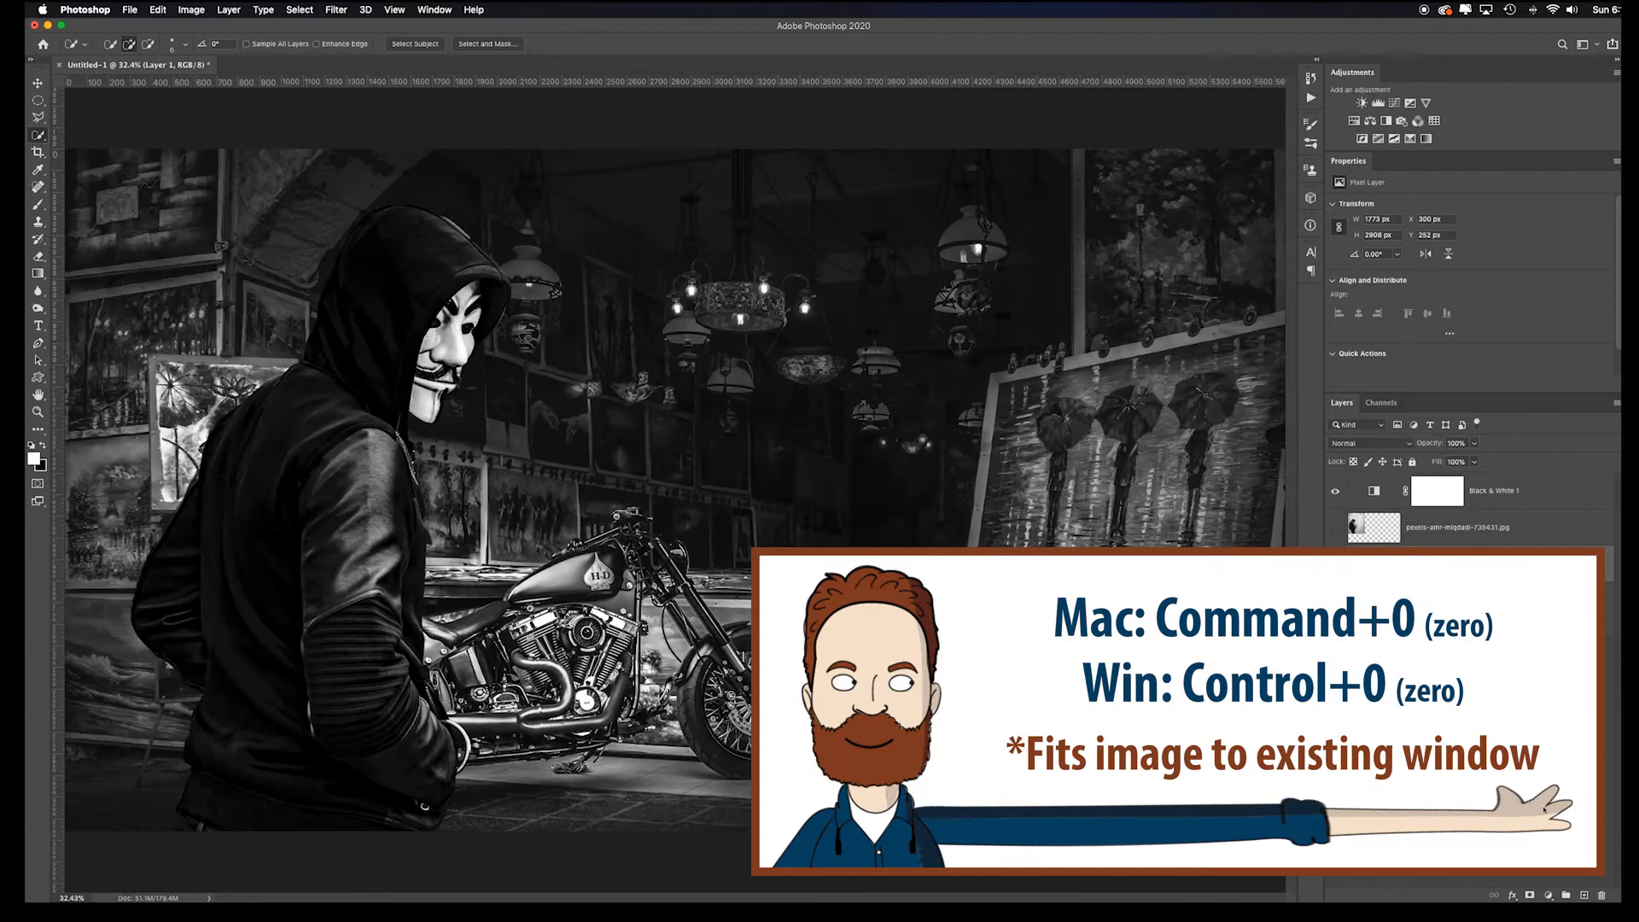
Step: Show the chimpanzee layer and select the chimpanzee with Select Subject
{"action": "left_click", "coordinate": [1337, 528]}
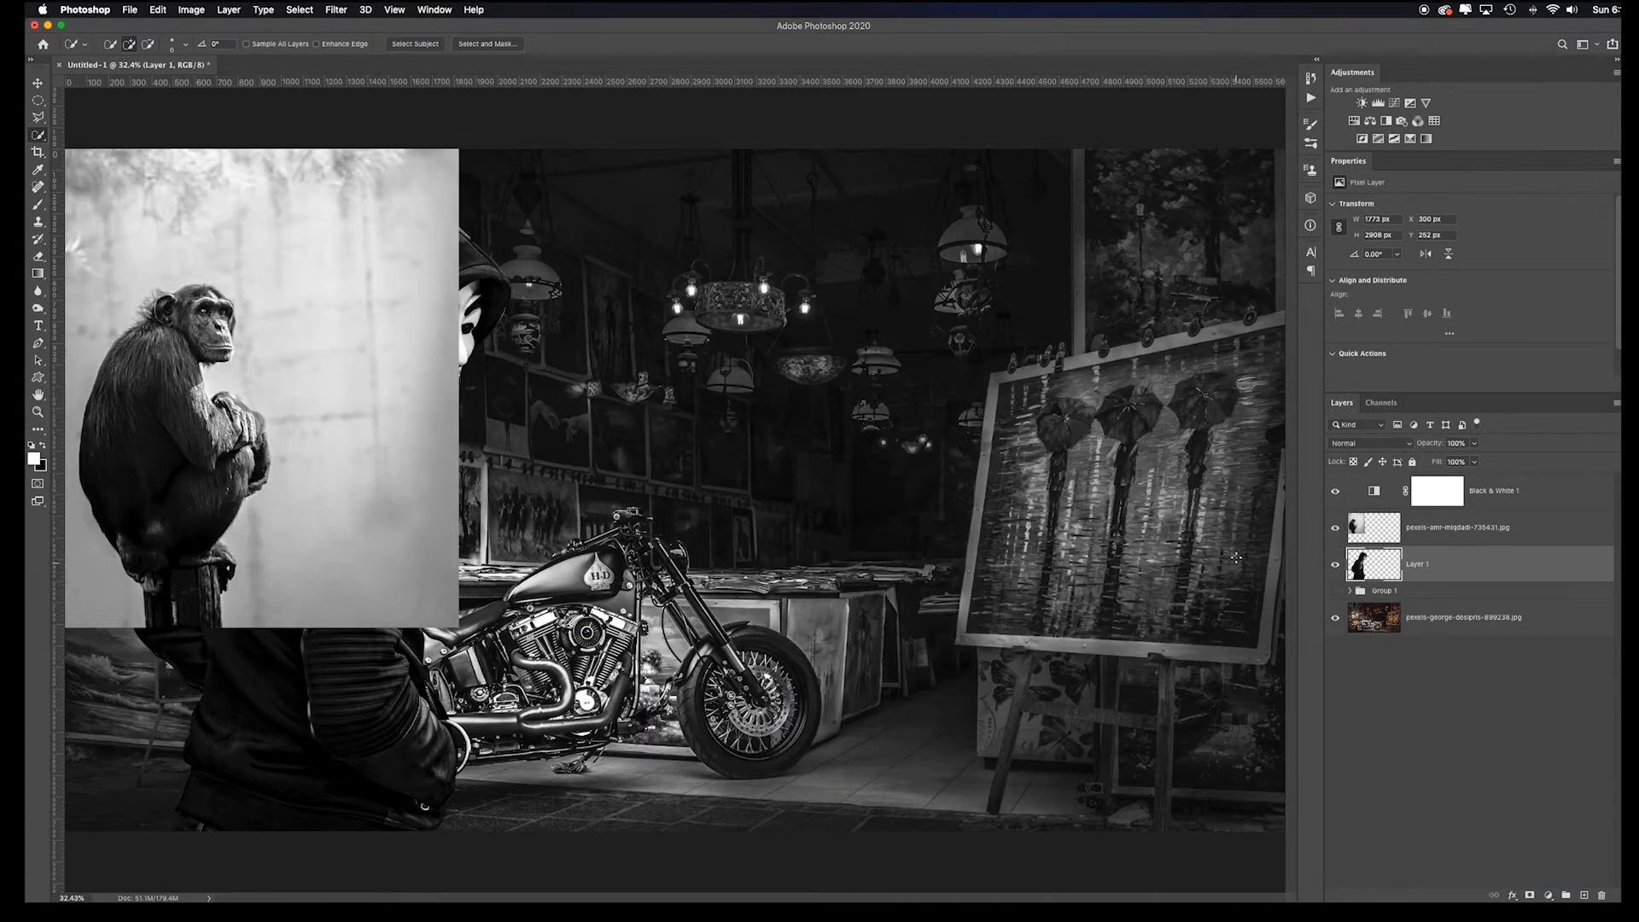
{"action": "left_click", "coordinate": [1402, 531]}
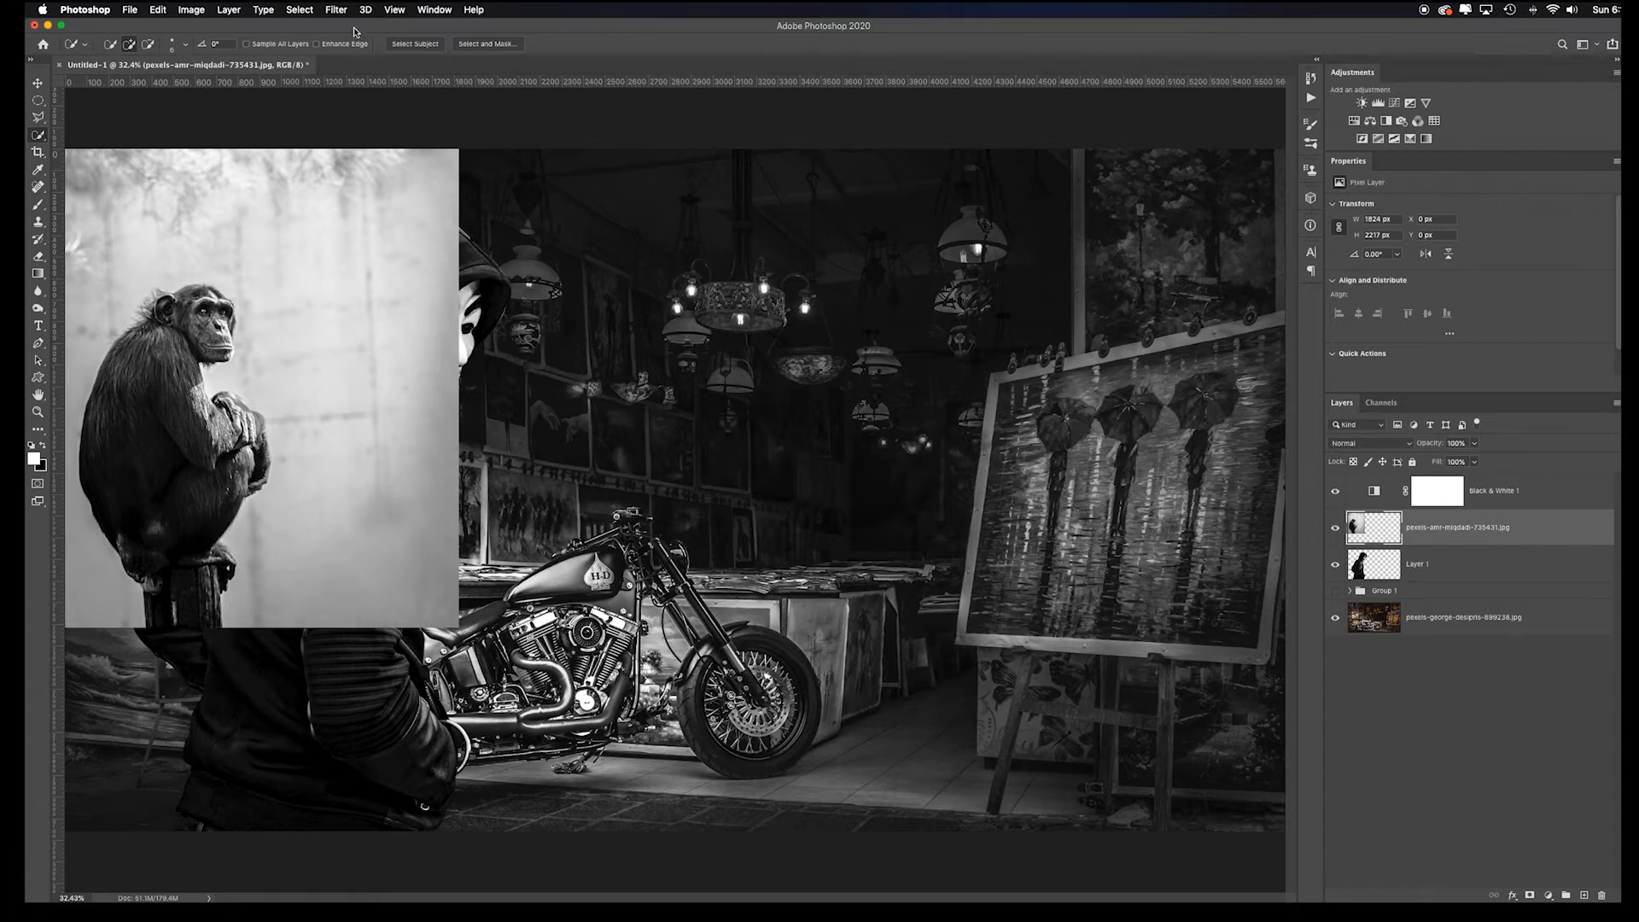
{"action": "left_click", "coordinate": [410, 44]}
{"action": "left_click_drag", "start_coordinate": [210, 361], "coordinate": [978, 413]}
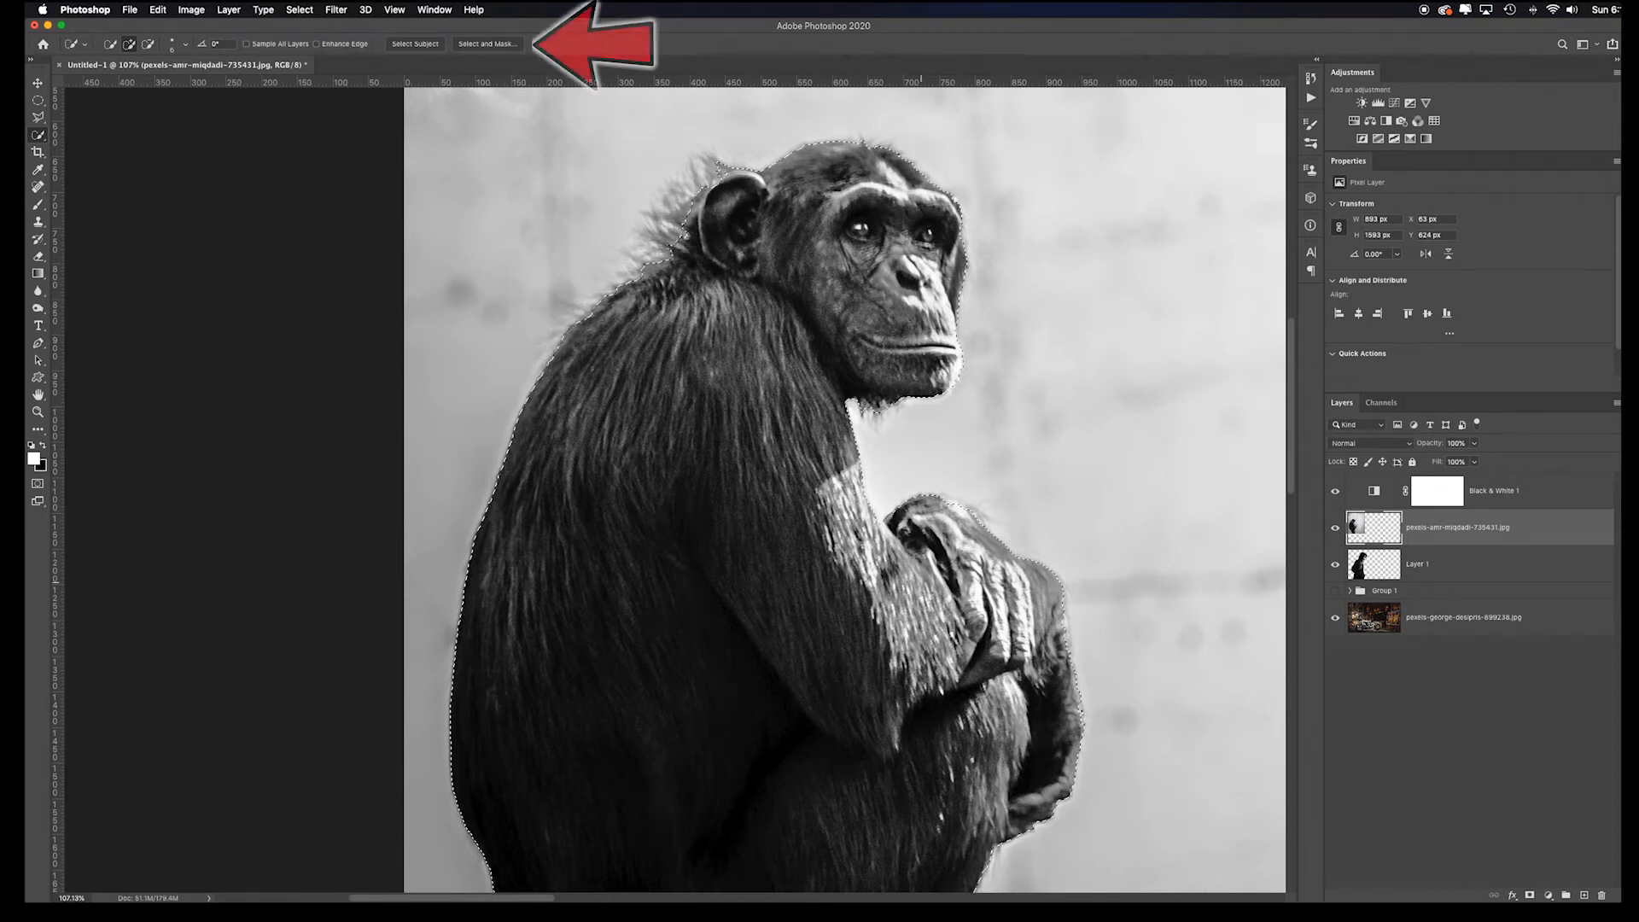
Step: Open the chimpanzee selection in Select and Mask and refine the fur edges along its back, head and chin with an enlarged Refine Edge brush
{"action": "left_click", "coordinate": [488, 44]}
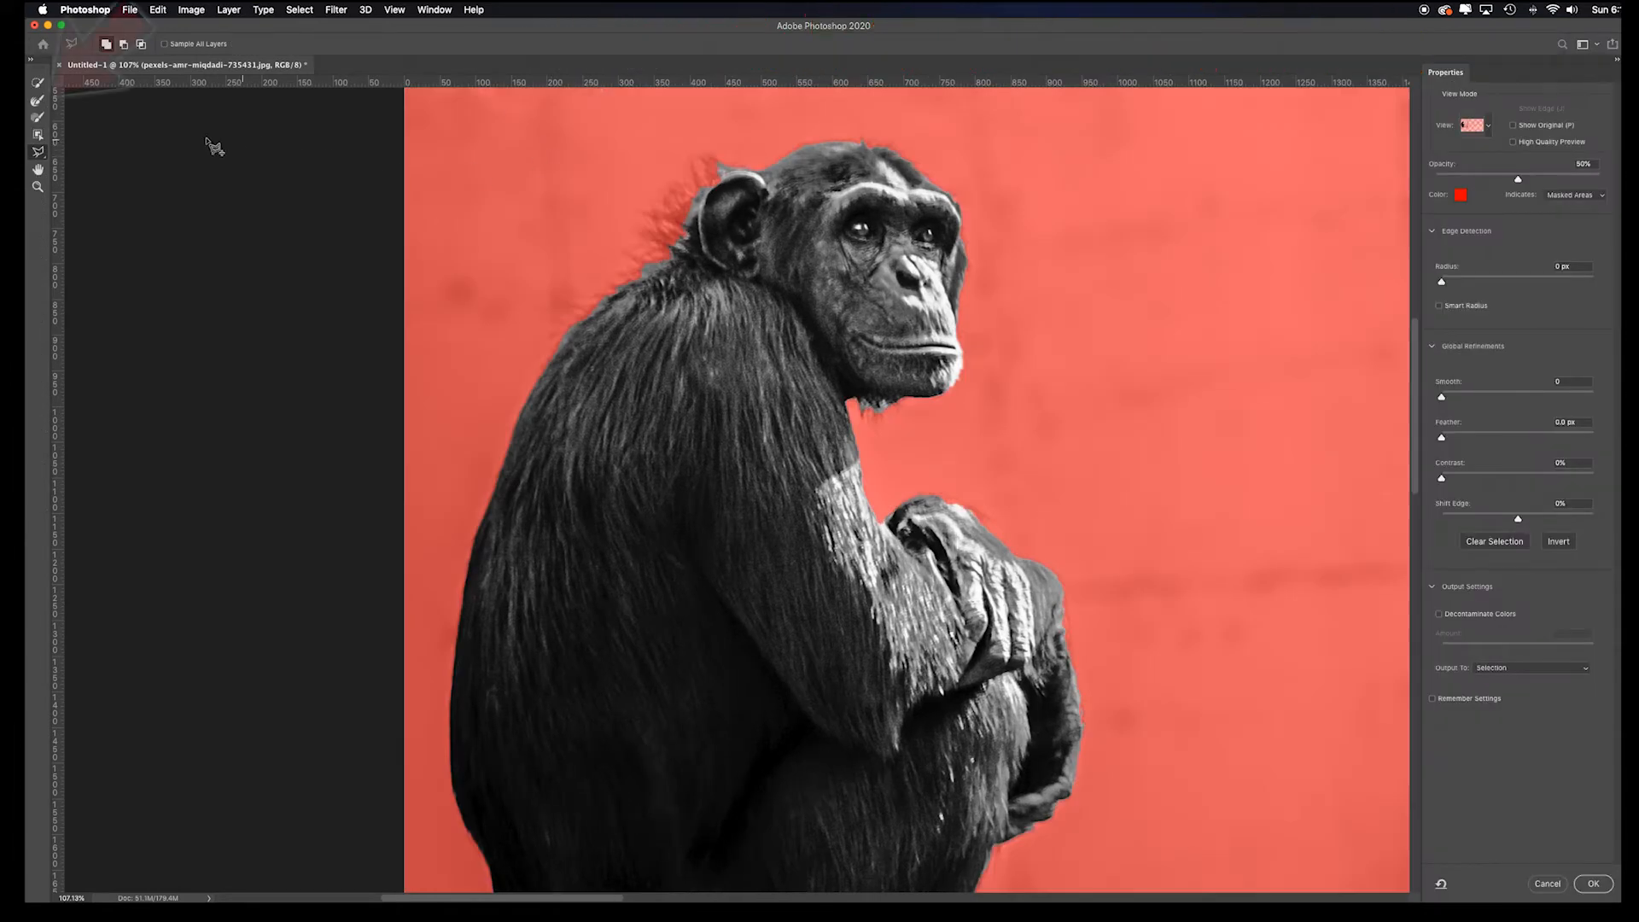
{"action": "left_click", "coordinate": [37, 100]}
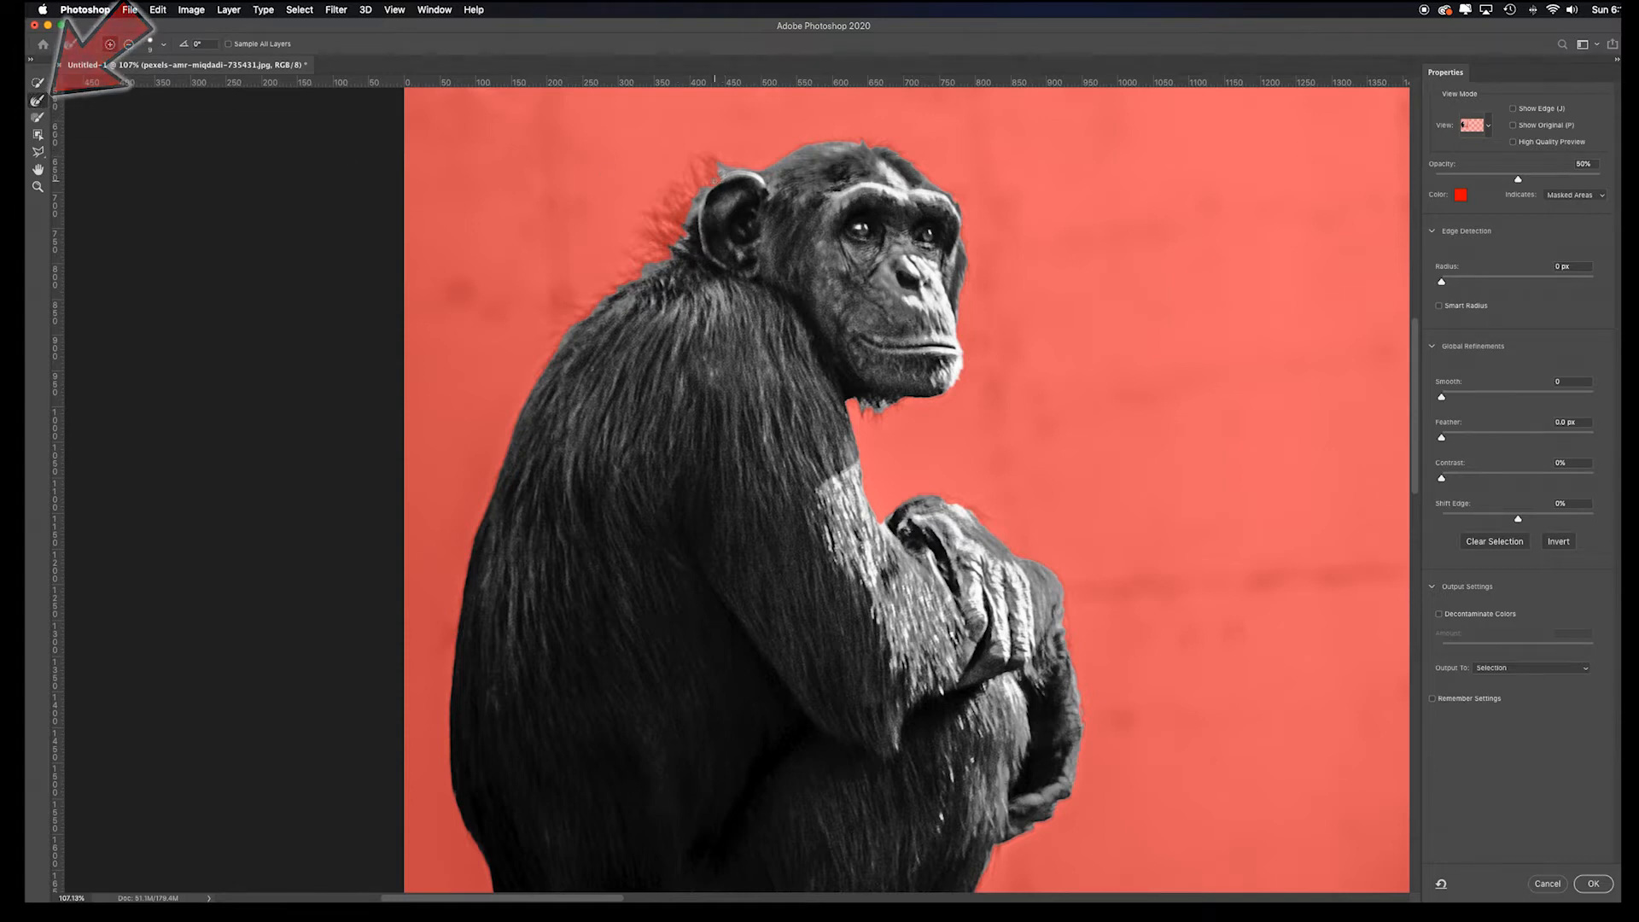
{"action": "key", "text": "bracketright"}
{"action": "key", "text": "bracketright"}
{"action": "key", "text": "bracketright"}
{"action": "key", "text": "bracketright"}
{"action": "key", "text": "bracketright"}
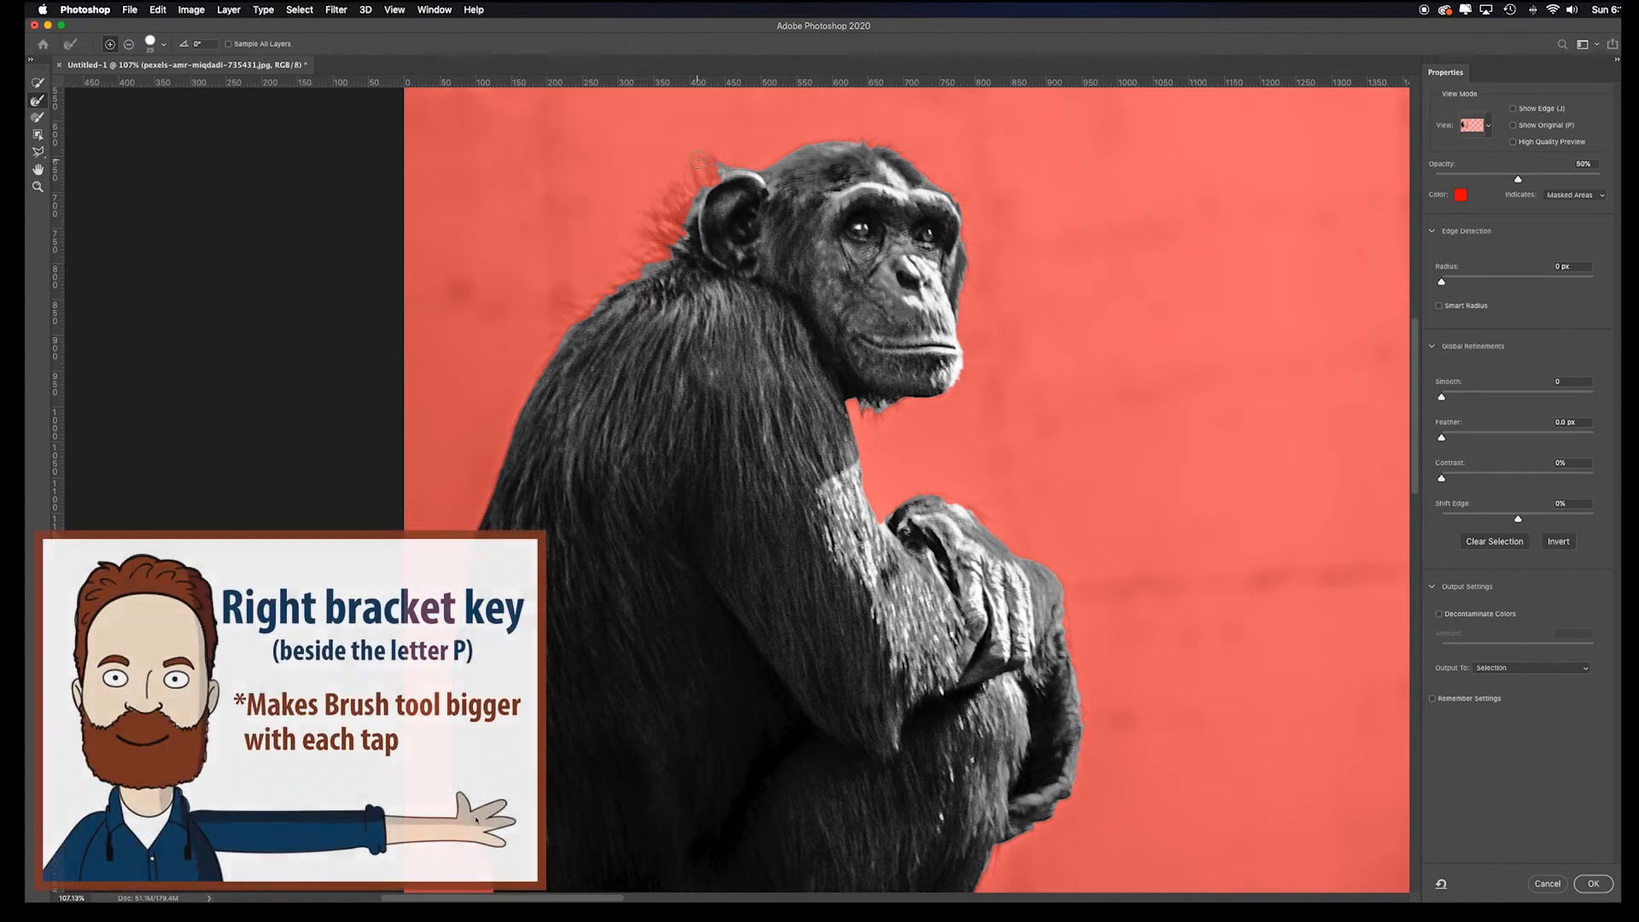
{"action": "mouse_move", "coordinate": [699, 181]}
{"action": "left_mouse_down"}
{"action": "mouse_move", "coordinate": [655, 226]}
{"action": "mouse_move", "coordinate": [665, 259]}
{"action": "mouse_move", "coordinate": [622, 264]}
{"action": "mouse_move", "coordinate": [638, 267]}
{"action": "mouse_move", "coordinate": [560, 308]}
{"action": "mouse_move", "coordinate": [533, 367]}
{"action": "left_mouse_up"}
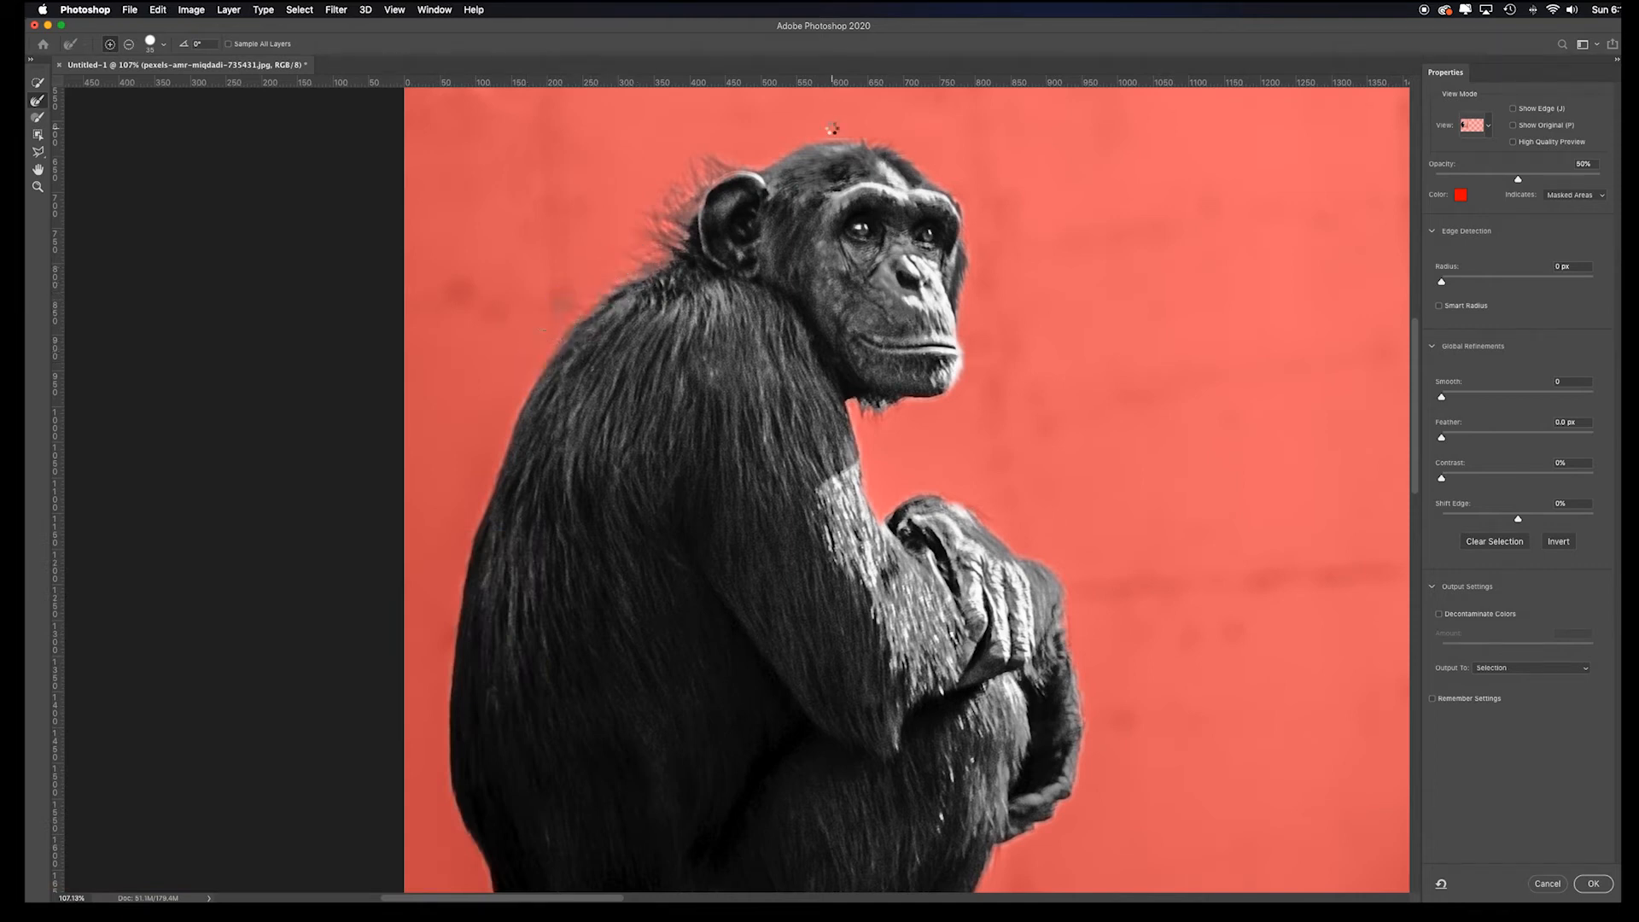
{"action": "mouse_move", "coordinate": [825, 134]}
{"action": "left_mouse_down"}
{"action": "mouse_move", "coordinate": [889, 138]}
{"action": "mouse_move", "coordinate": [949, 181]}
{"action": "mouse_move", "coordinate": [975, 254]}
{"action": "mouse_move", "coordinate": [958, 366]}
{"action": "mouse_move", "coordinate": [856, 408]}
{"action": "left_mouse_up"}
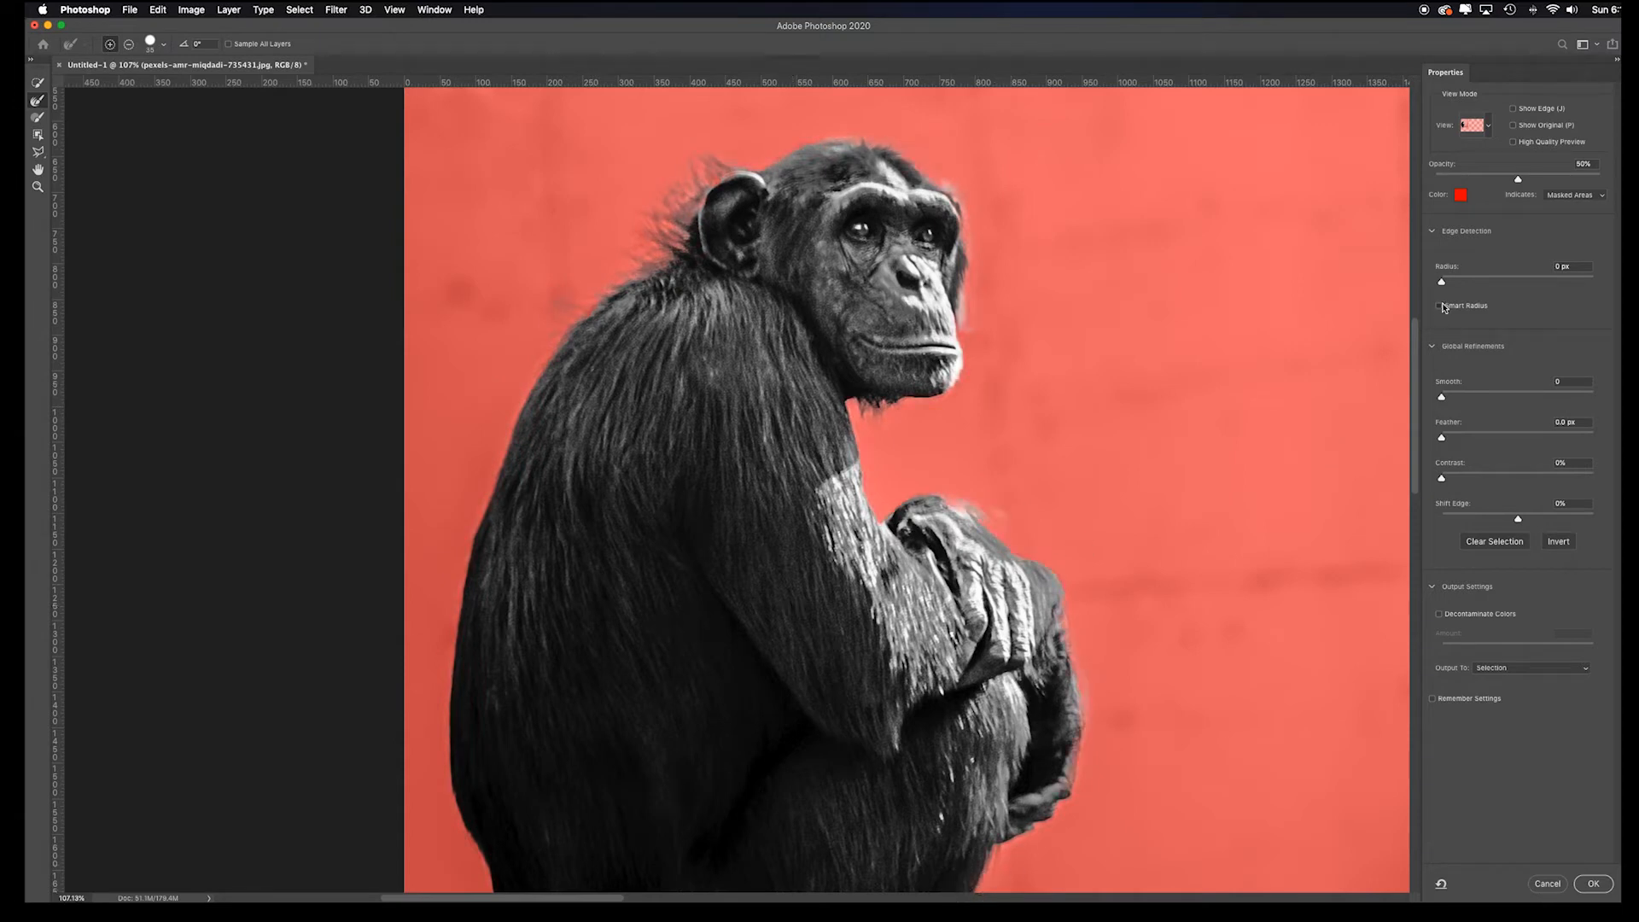
Step: Turn on Smart Radius with a 1 px radius and output the selection as a new layer with a layer mask
{"action": "left_click_drag", "start_coordinate": [1444, 284], "coordinate": [1514, 282]}
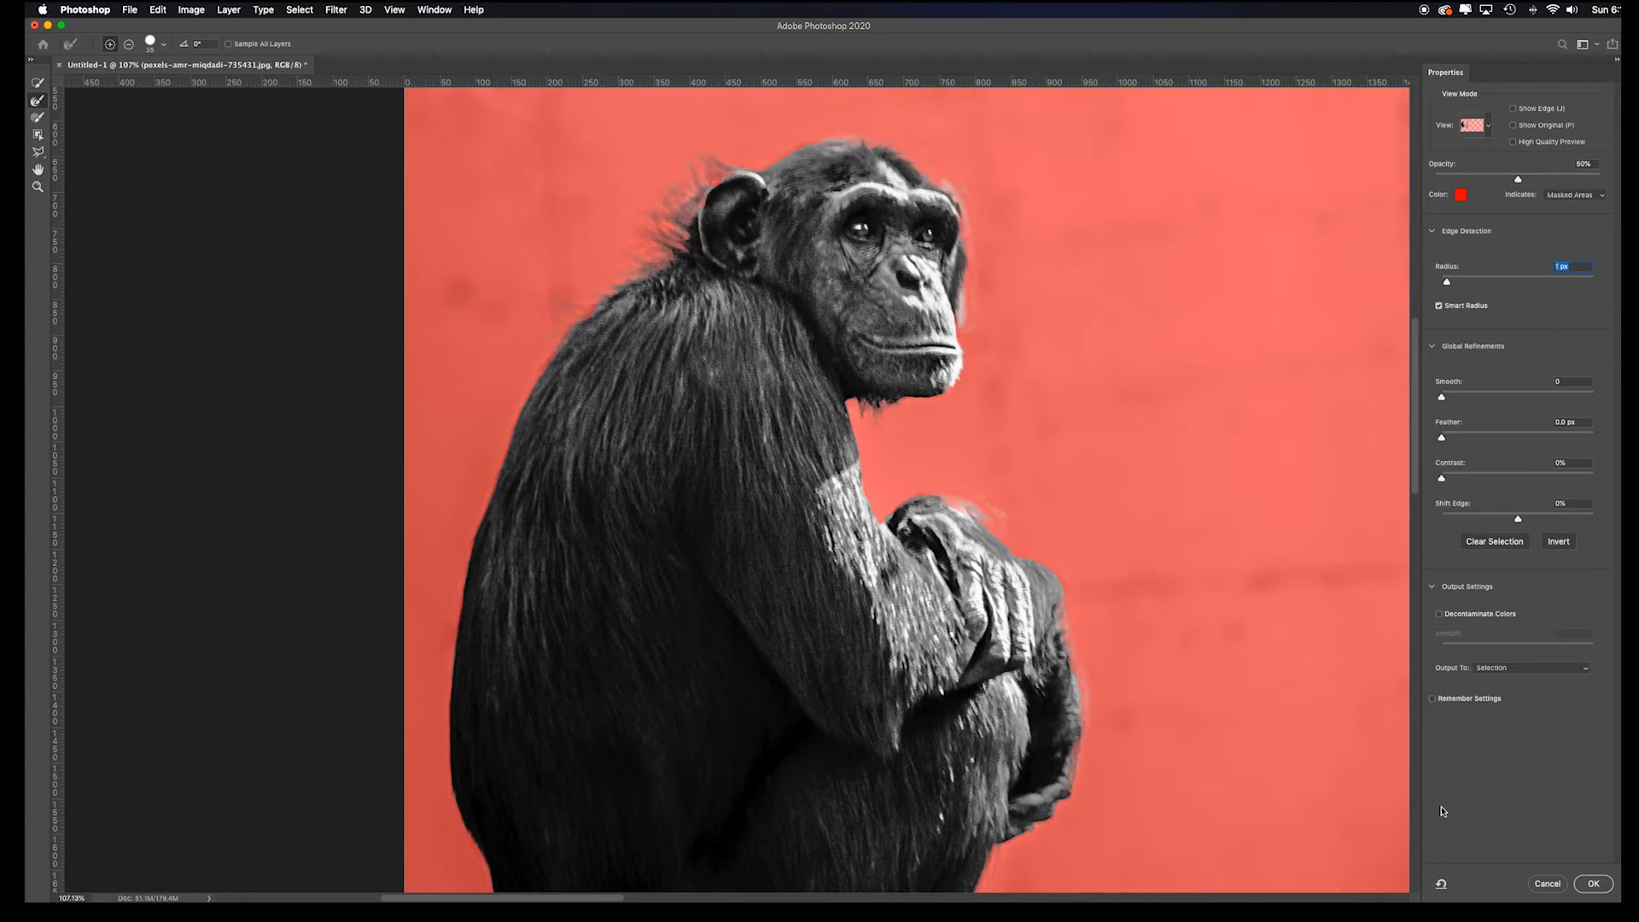
{"action": "scroll", "coordinate": [817, 180], "scroll_direction": "down", "scroll_amount": 5}
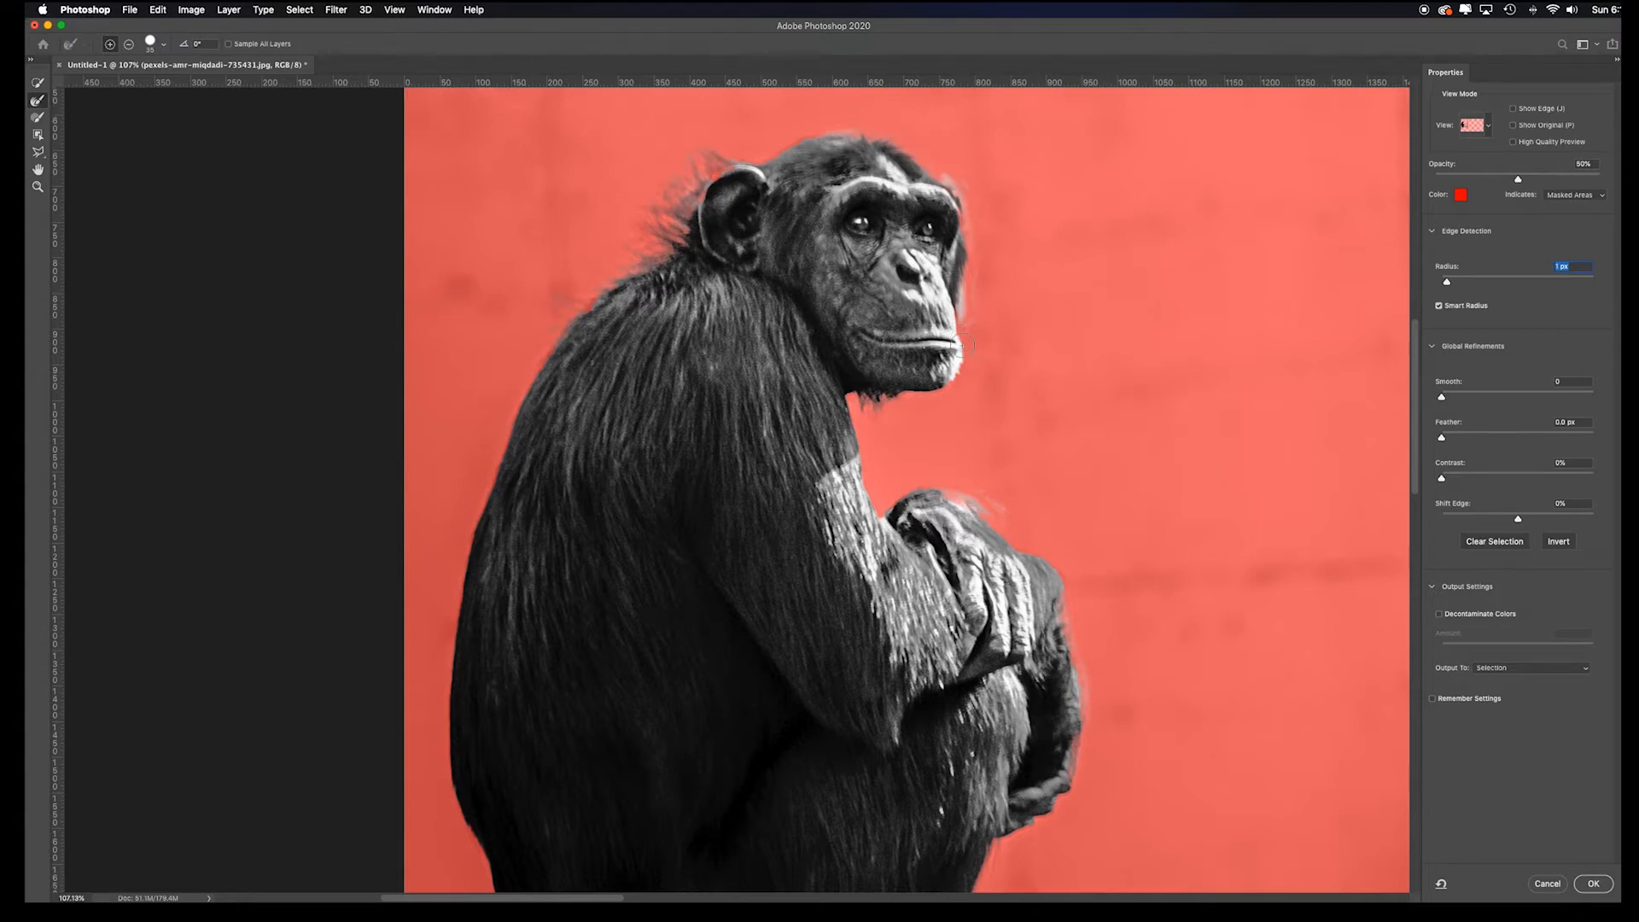
{"action": "left_click", "coordinate": [1531, 668]}
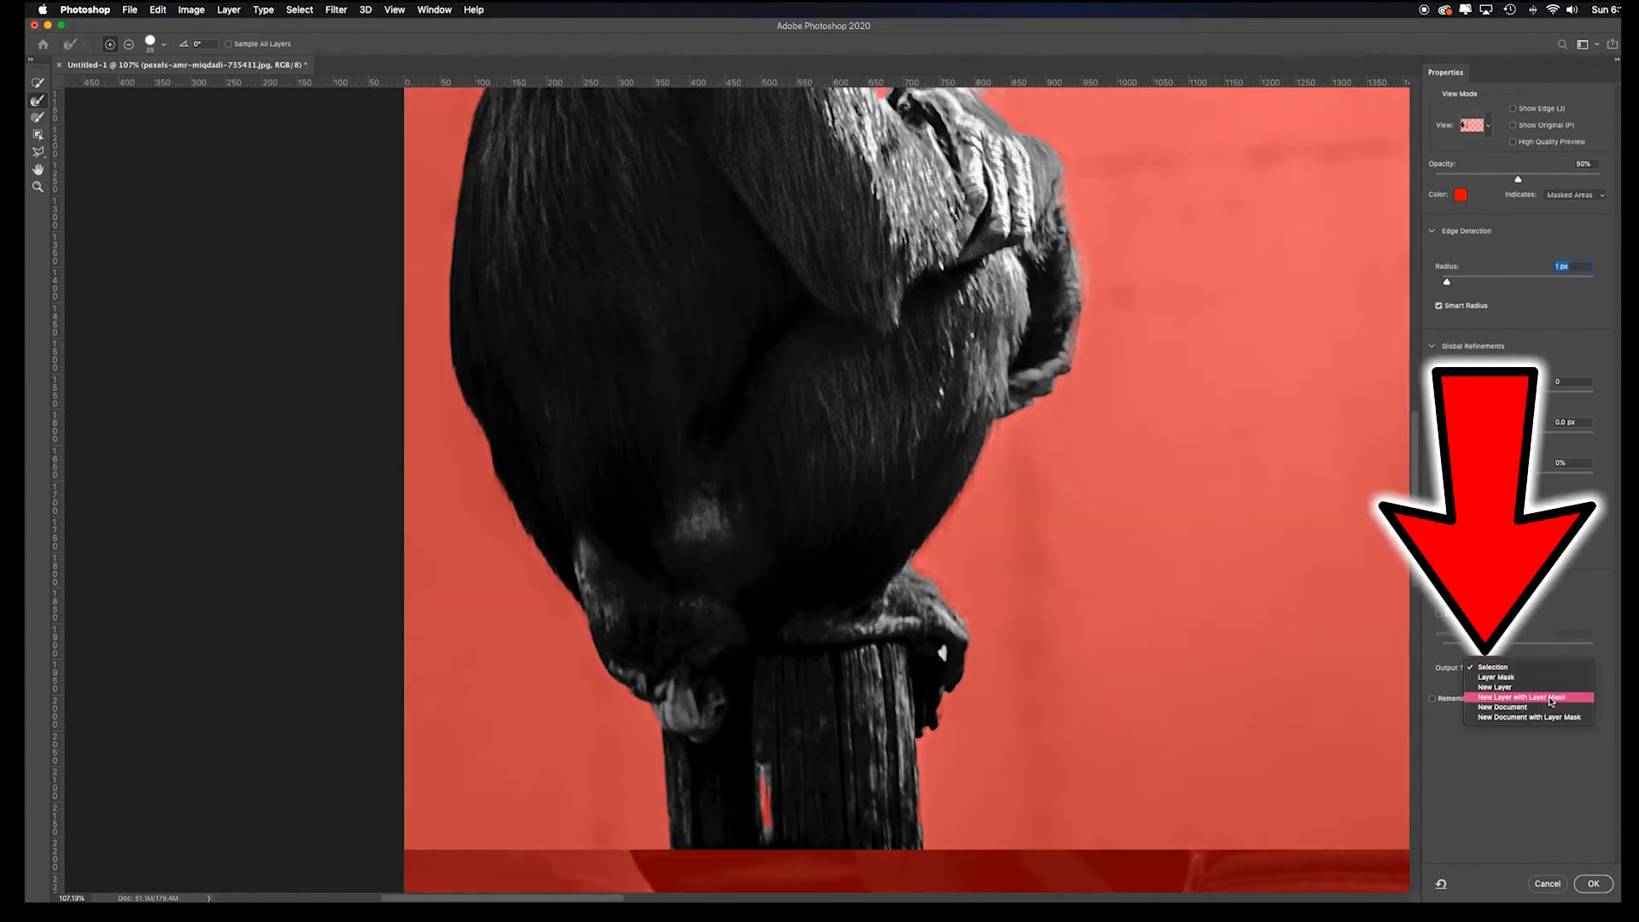
{"action": "left_click", "coordinate": [1549, 697]}
{"action": "left_click", "coordinate": [1602, 888]}
{"action": "key", "text": "super+0"}
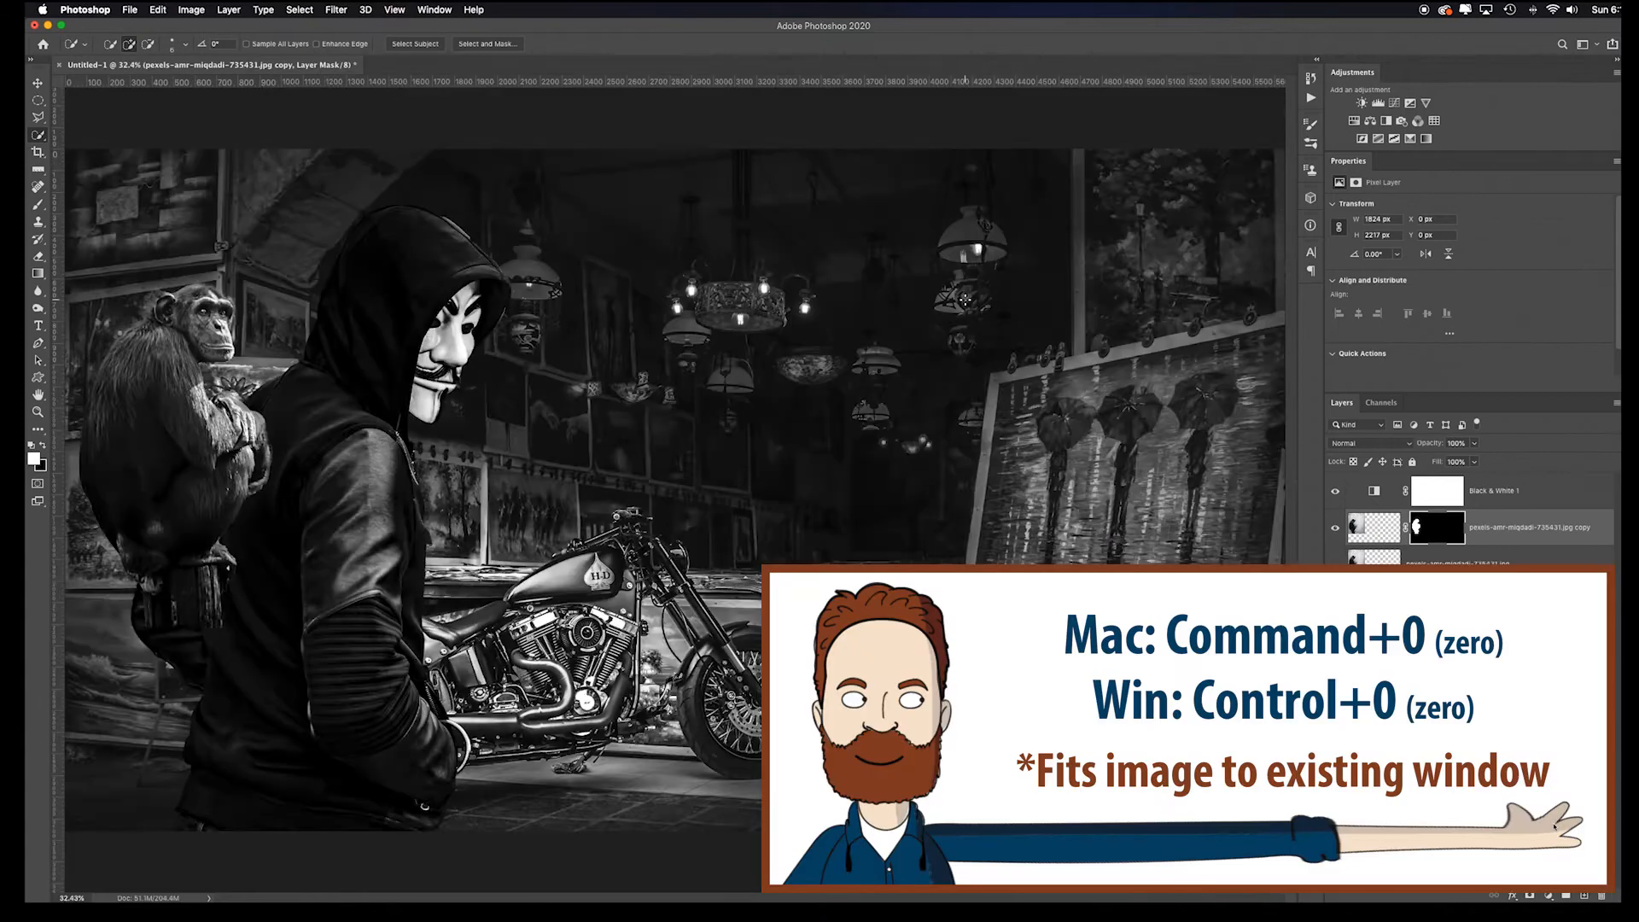
Step: Move the chimpanzee cutout onto the table behind the motorcycle, at about X 2825 px, Y -234 px
{"action": "key", "text": "v"}
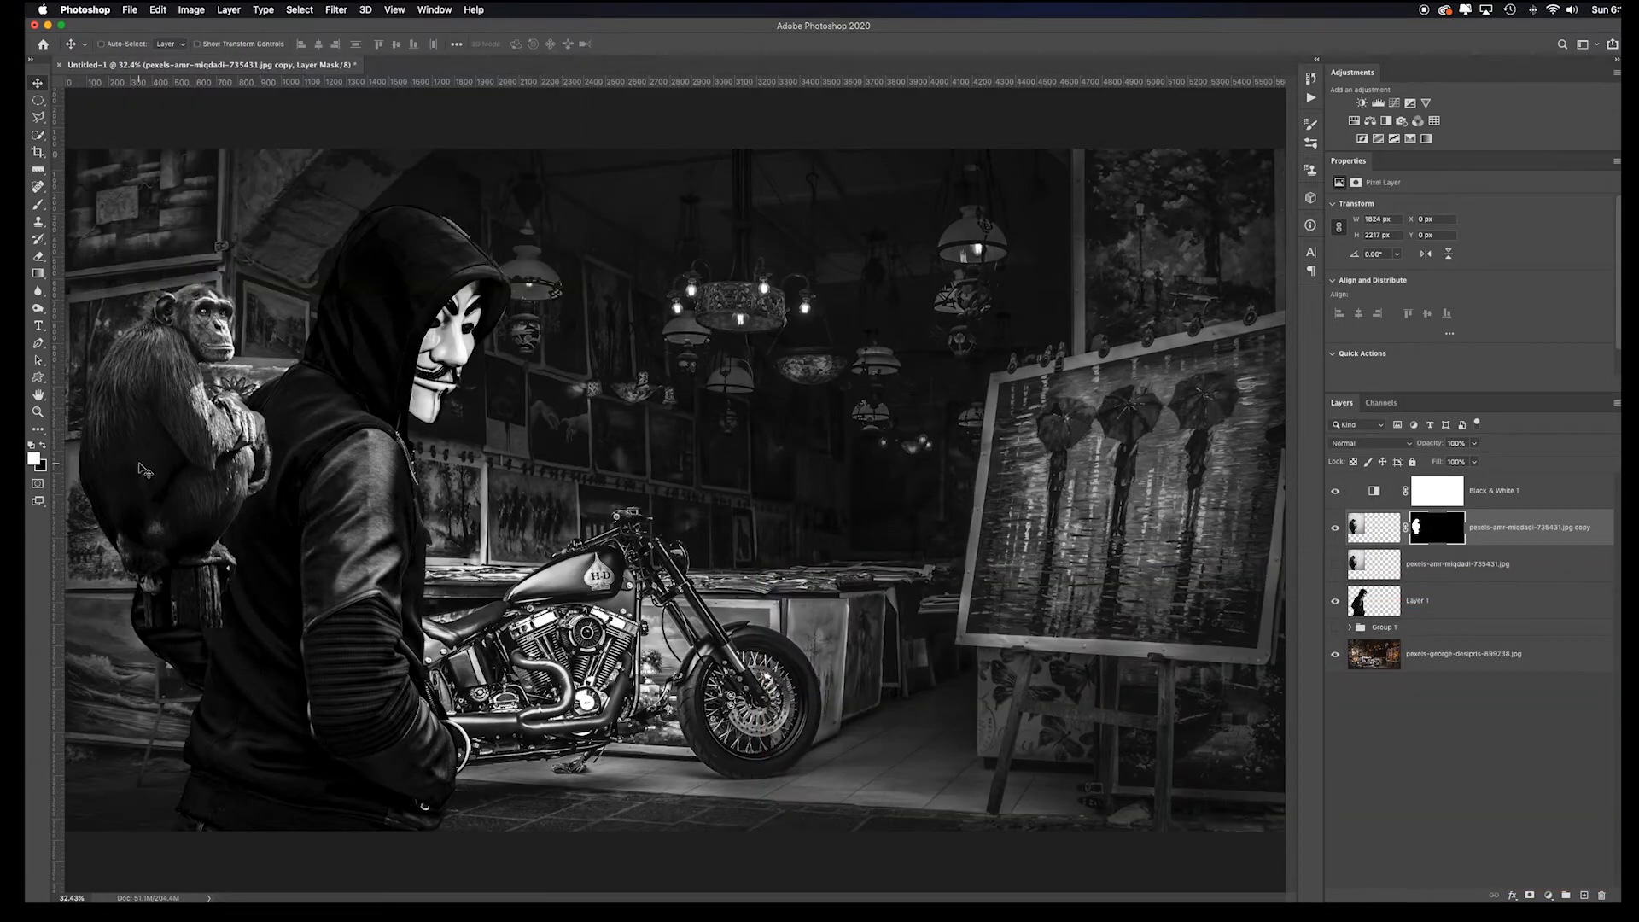
{"action": "left_click_drag", "start_coordinate": [147, 461], "coordinate": [963, 256]}
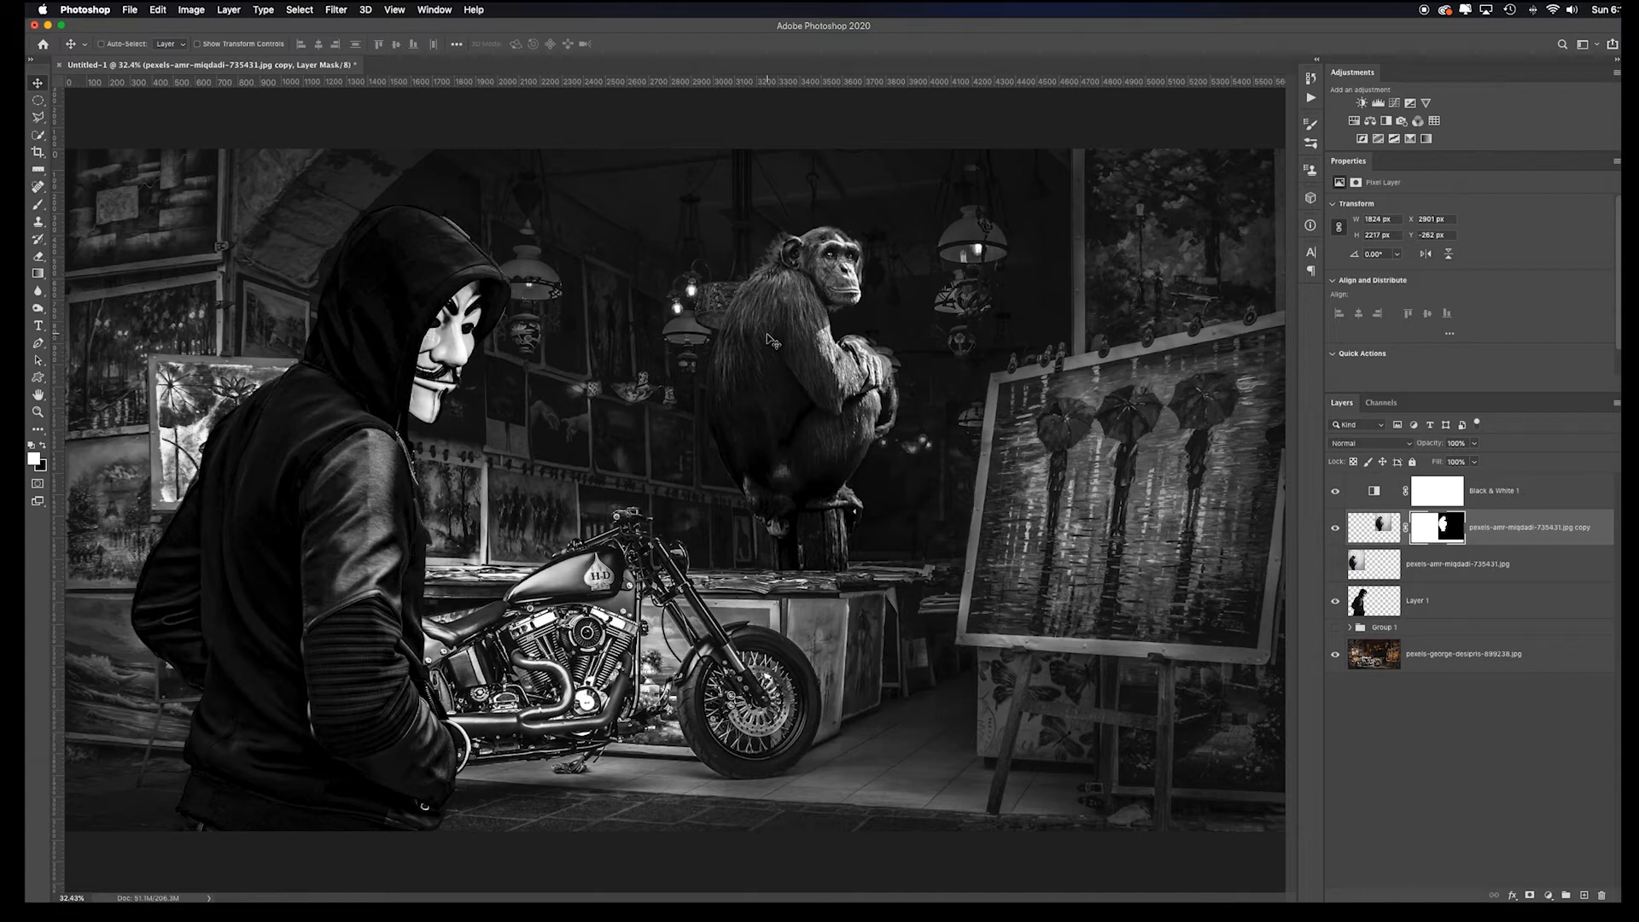
{"action": "mouse_move", "coordinate": [786, 305]}
{"action": "left_mouse_down"}
{"action": "mouse_move", "coordinate": [827, 564]}
{"action": "mouse_move", "coordinate": [448, 581]}
{"action": "mouse_move", "coordinate": [228, 613]}
{"action": "mouse_move", "coordinate": [217, 570]}
{"action": "mouse_move", "coordinate": [316, 547]}
{"action": "mouse_move", "coordinate": [667, 374]}
{"action": "mouse_move", "coordinate": [782, 358]}
{"action": "mouse_move", "coordinate": [486, 333]}
{"action": "mouse_move", "coordinate": [256, 482]}
{"action": "mouse_move", "coordinate": [472, 417]}
{"action": "mouse_move", "coordinate": [628, 394]}
{"action": "mouse_move", "coordinate": [670, 367]}
{"action": "mouse_move", "coordinate": [720, 376]}
{"action": "mouse_move", "coordinate": [771, 304]}
{"action": "mouse_move", "coordinate": [765, 320]}
{"action": "left_mouse_up"}
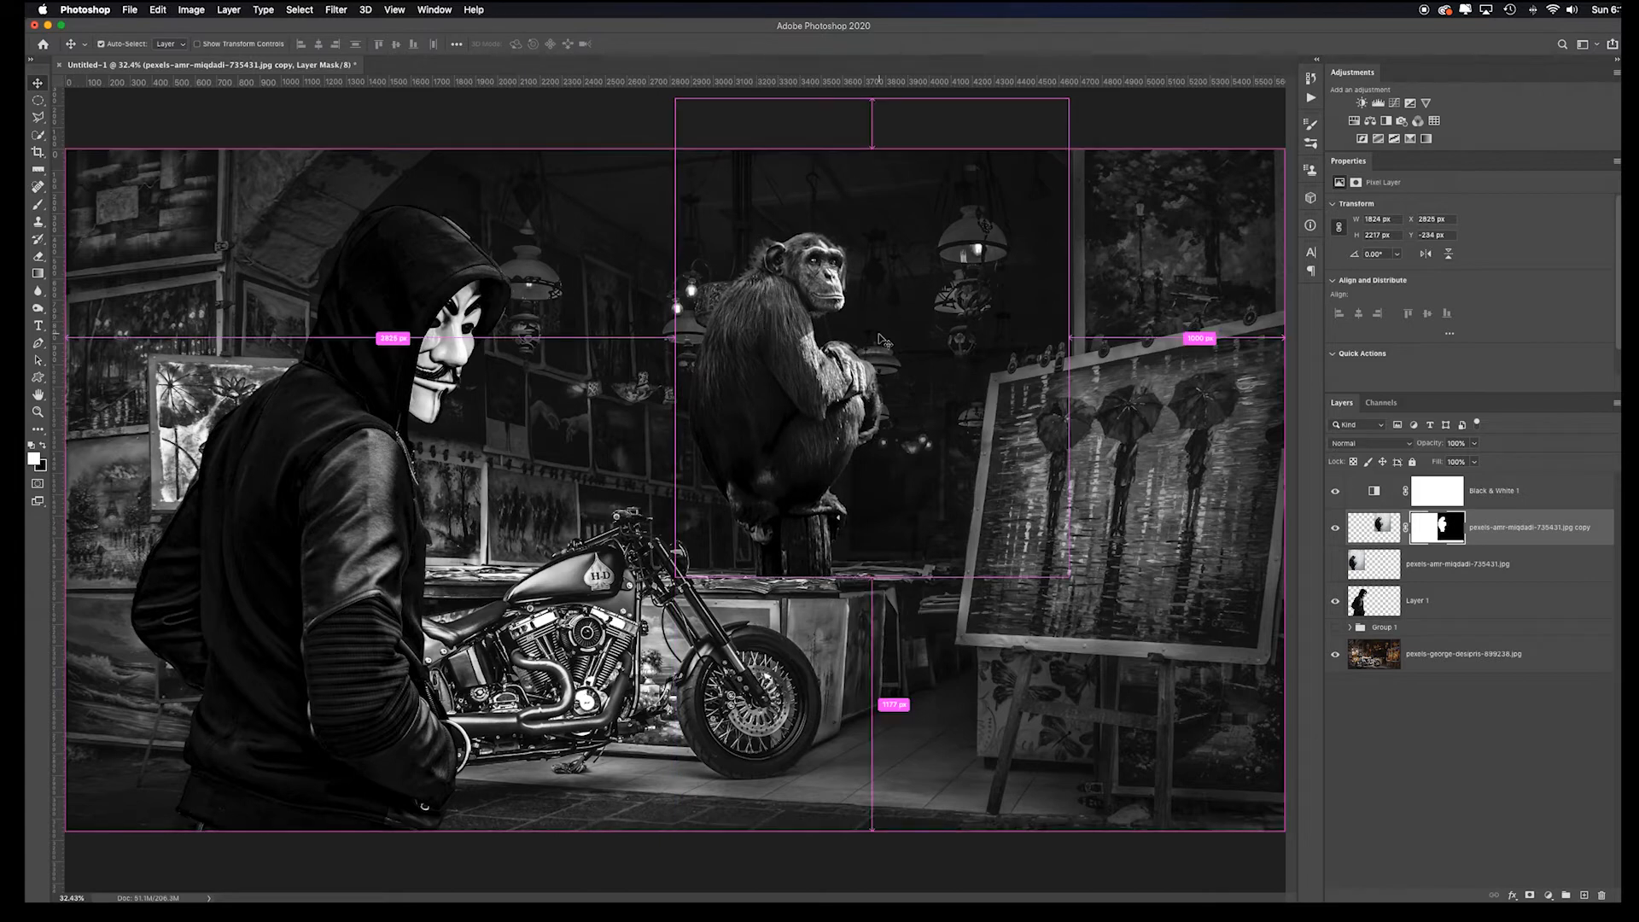
Step: Scale the chimpanzee cutout down to about 63% with Free Transform and flip it horizontally
{"action": "key", "text": "super+t"}
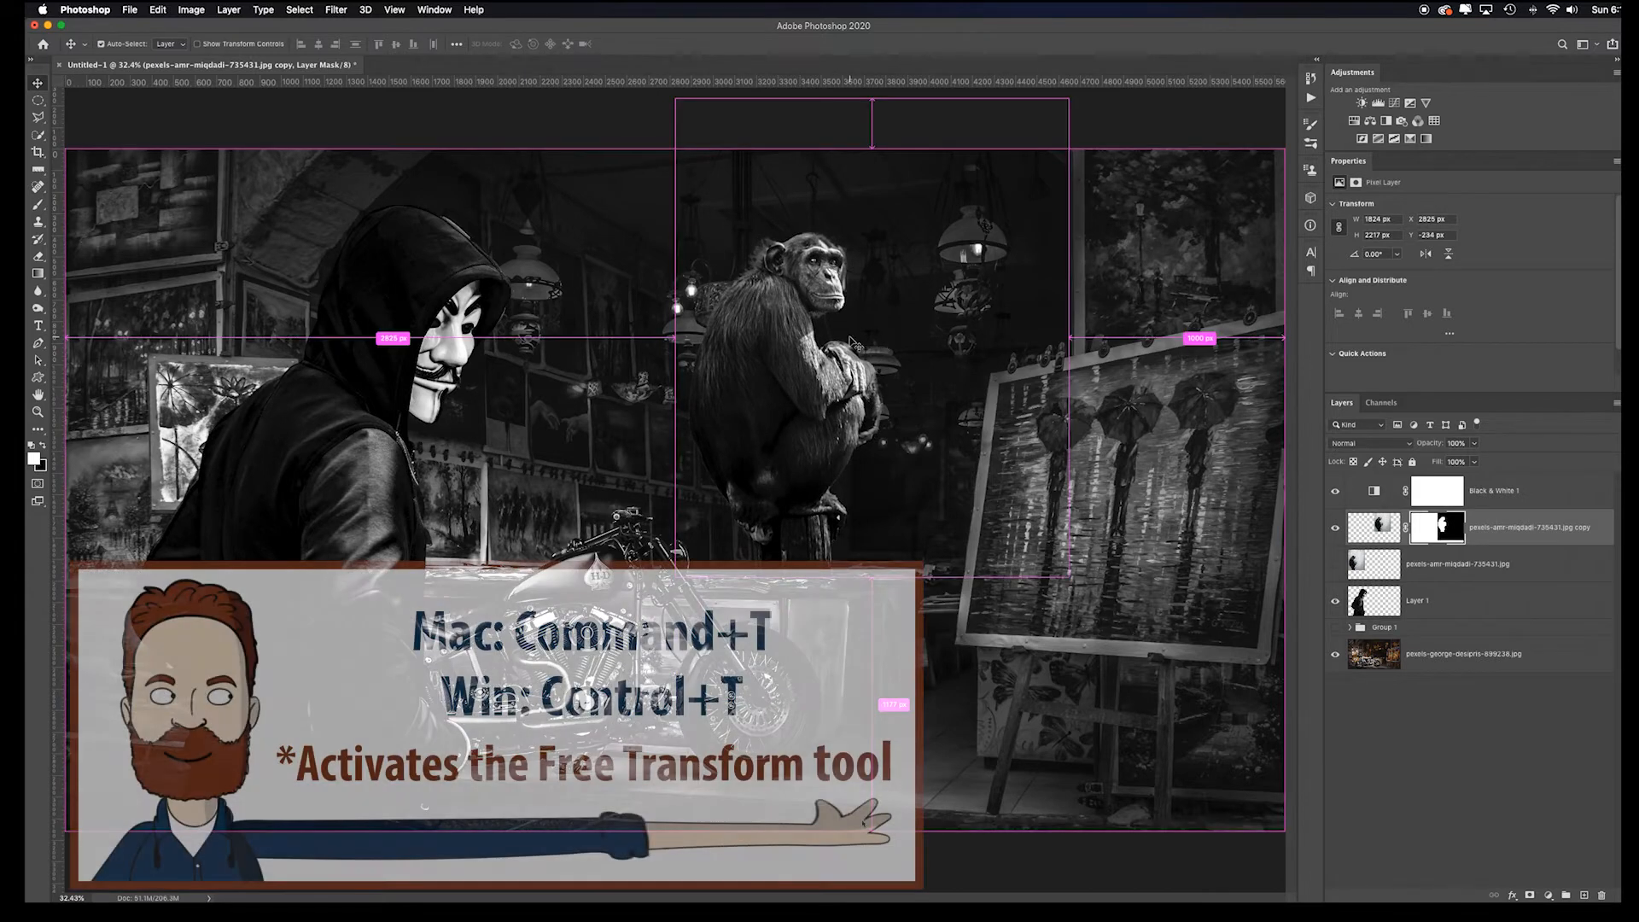
{"action": "left_click_drag", "start_coordinate": [1071, 93], "coordinate": [910, 259]}
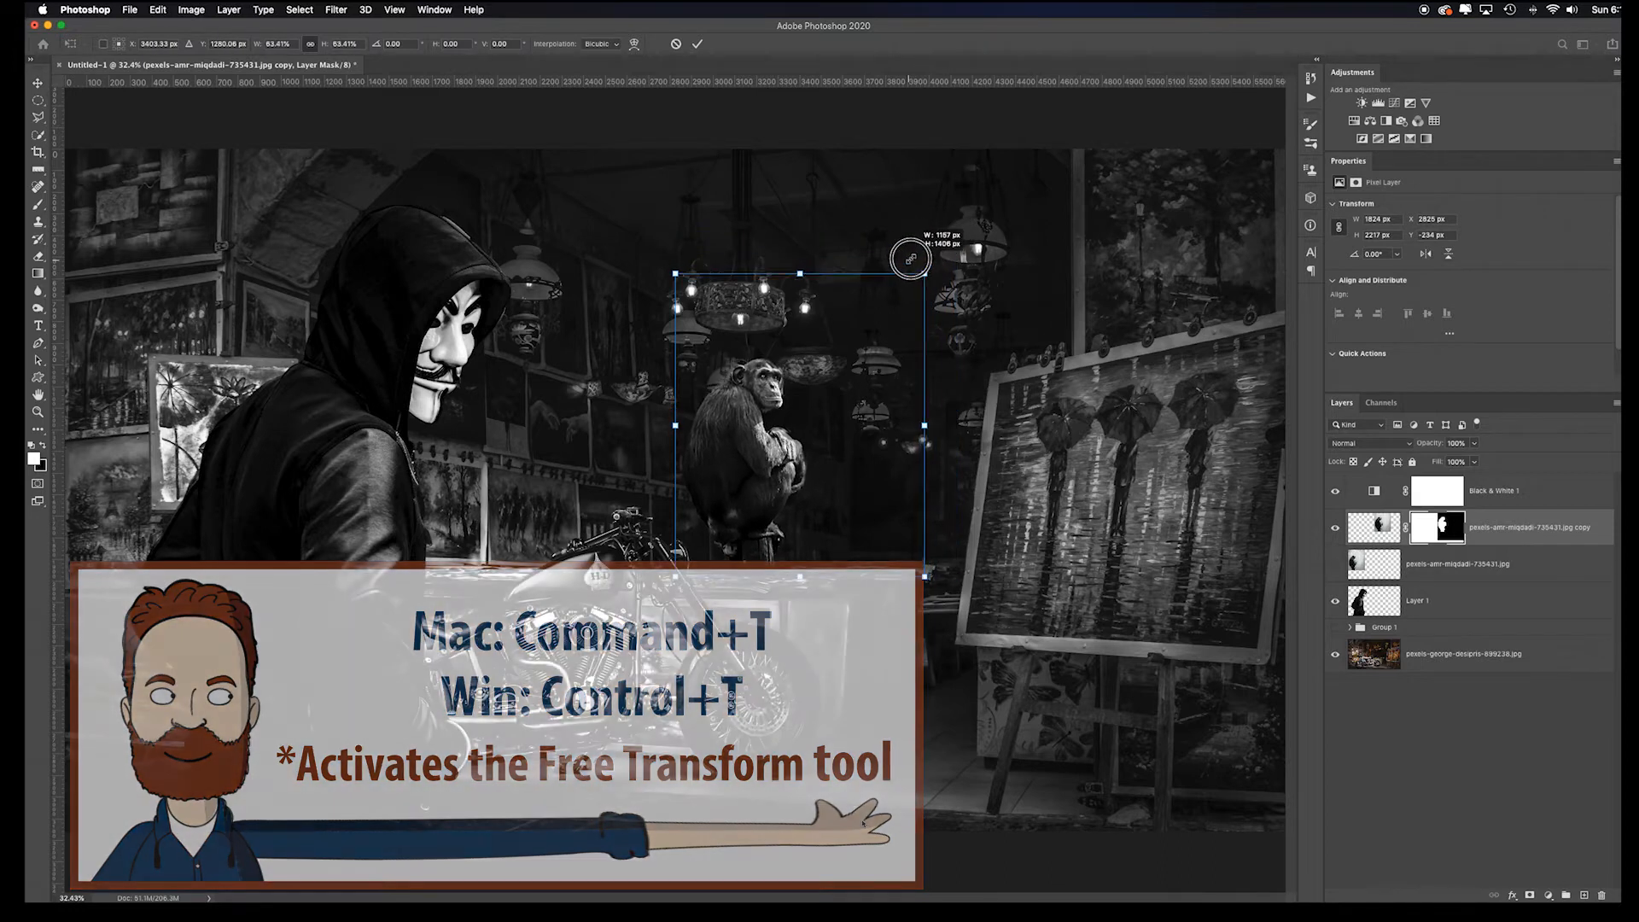
{"action": "right_click", "coordinate": [787, 451]}
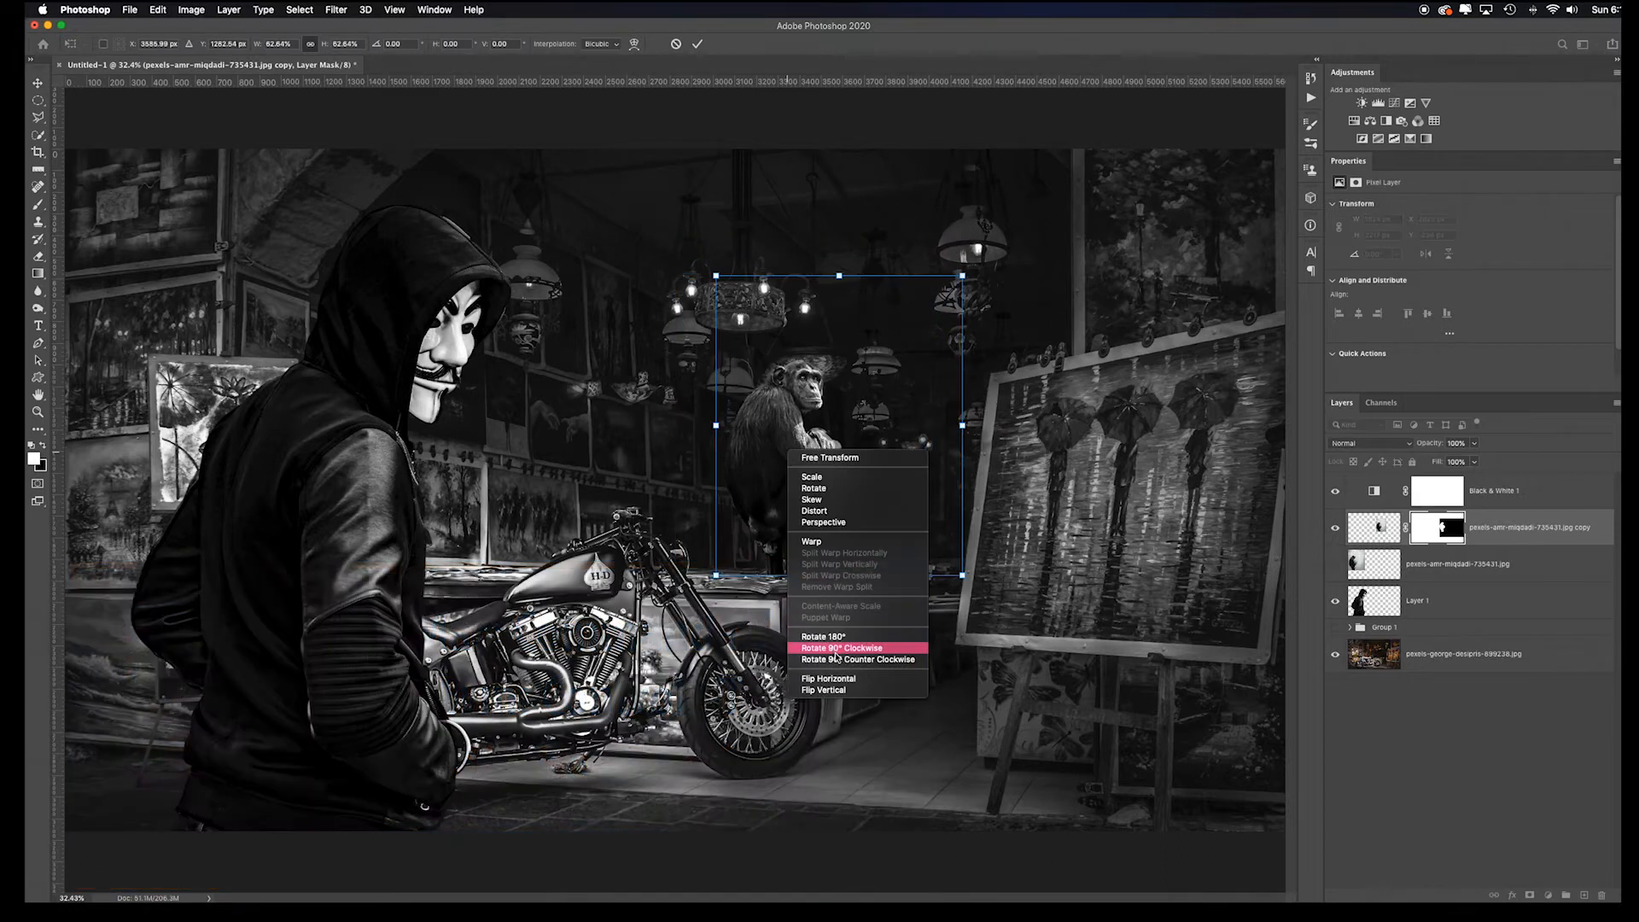
{"action": "left_click", "coordinate": [861, 681]}
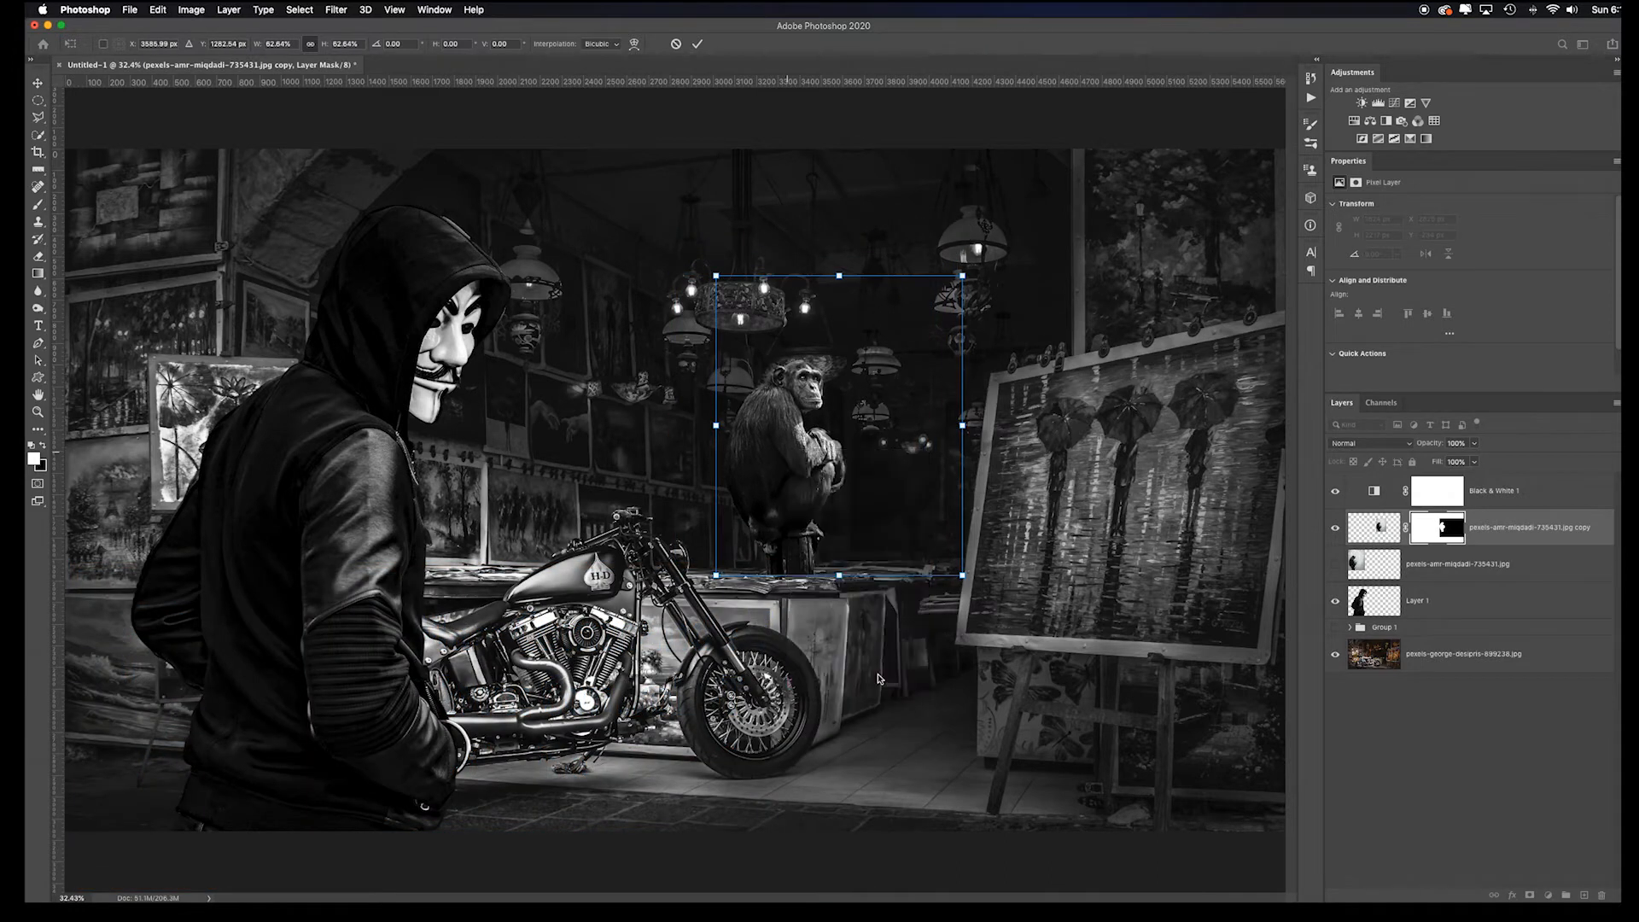
Step: Reposition the flipped chimpanzee on the table behind the motorcycle, rotate it slightly to match the tabletop, and commit the transform
{"action": "left_click_drag", "start_coordinate": [901, 429], "coordinate": [827, 428]}
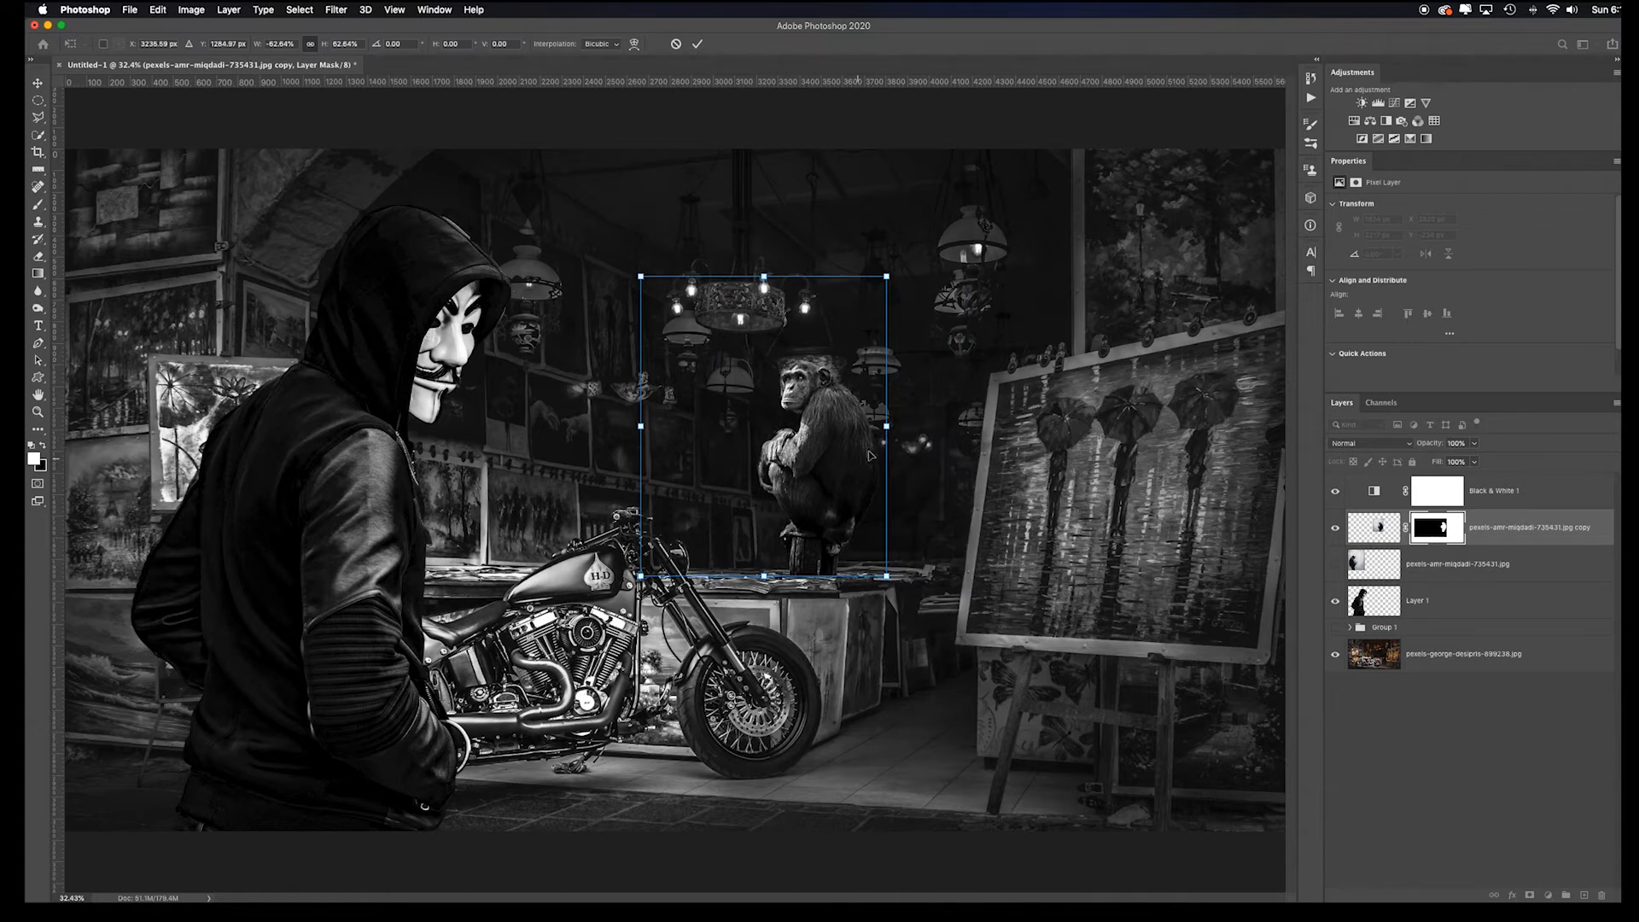
{"action": "left_click_drag", "start_coordinate": [883, 596], "coordinate": [890, 593]}
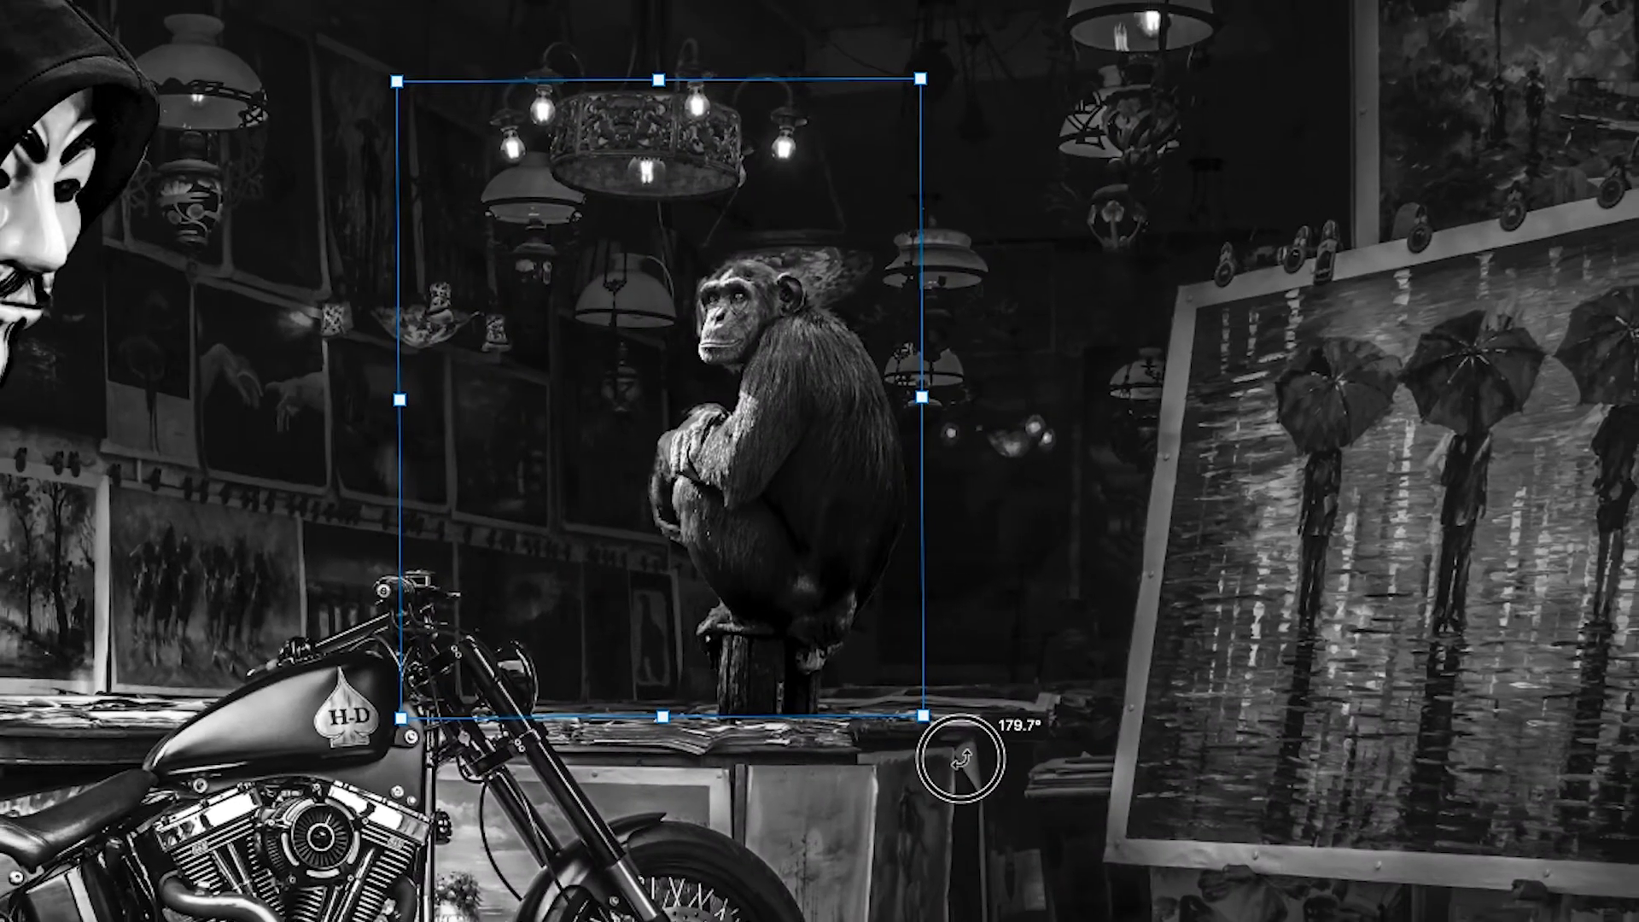
{"action": "left_click_drag", "start_coordinate": [945, 717], "coordinate": [941, 721]}
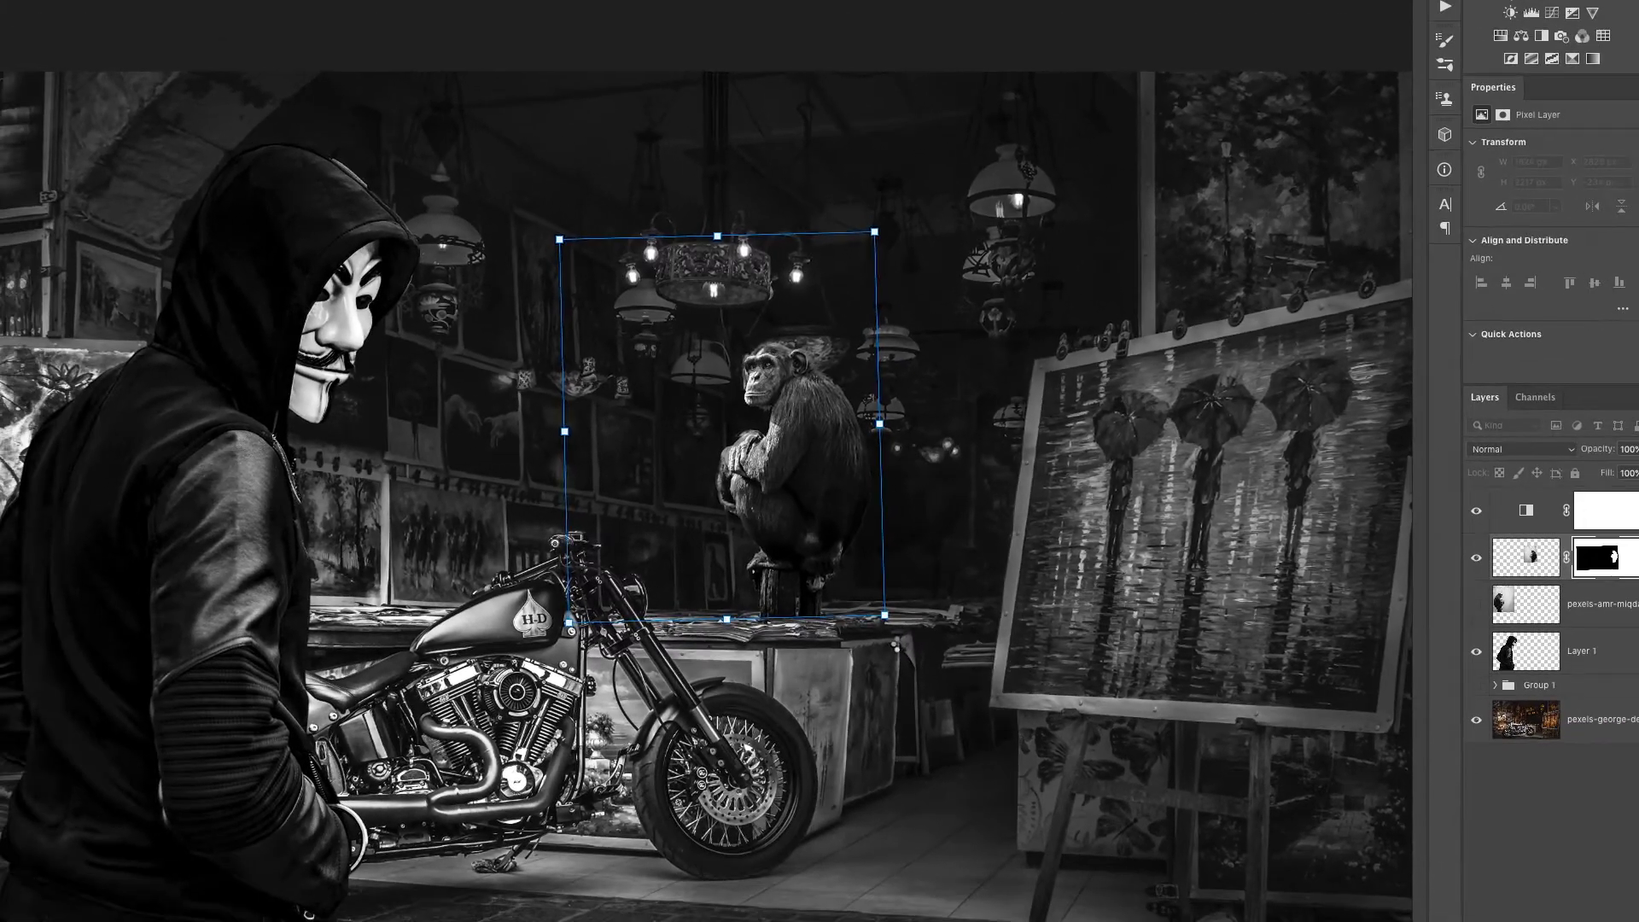
{"action": "key", "text": "Return"}
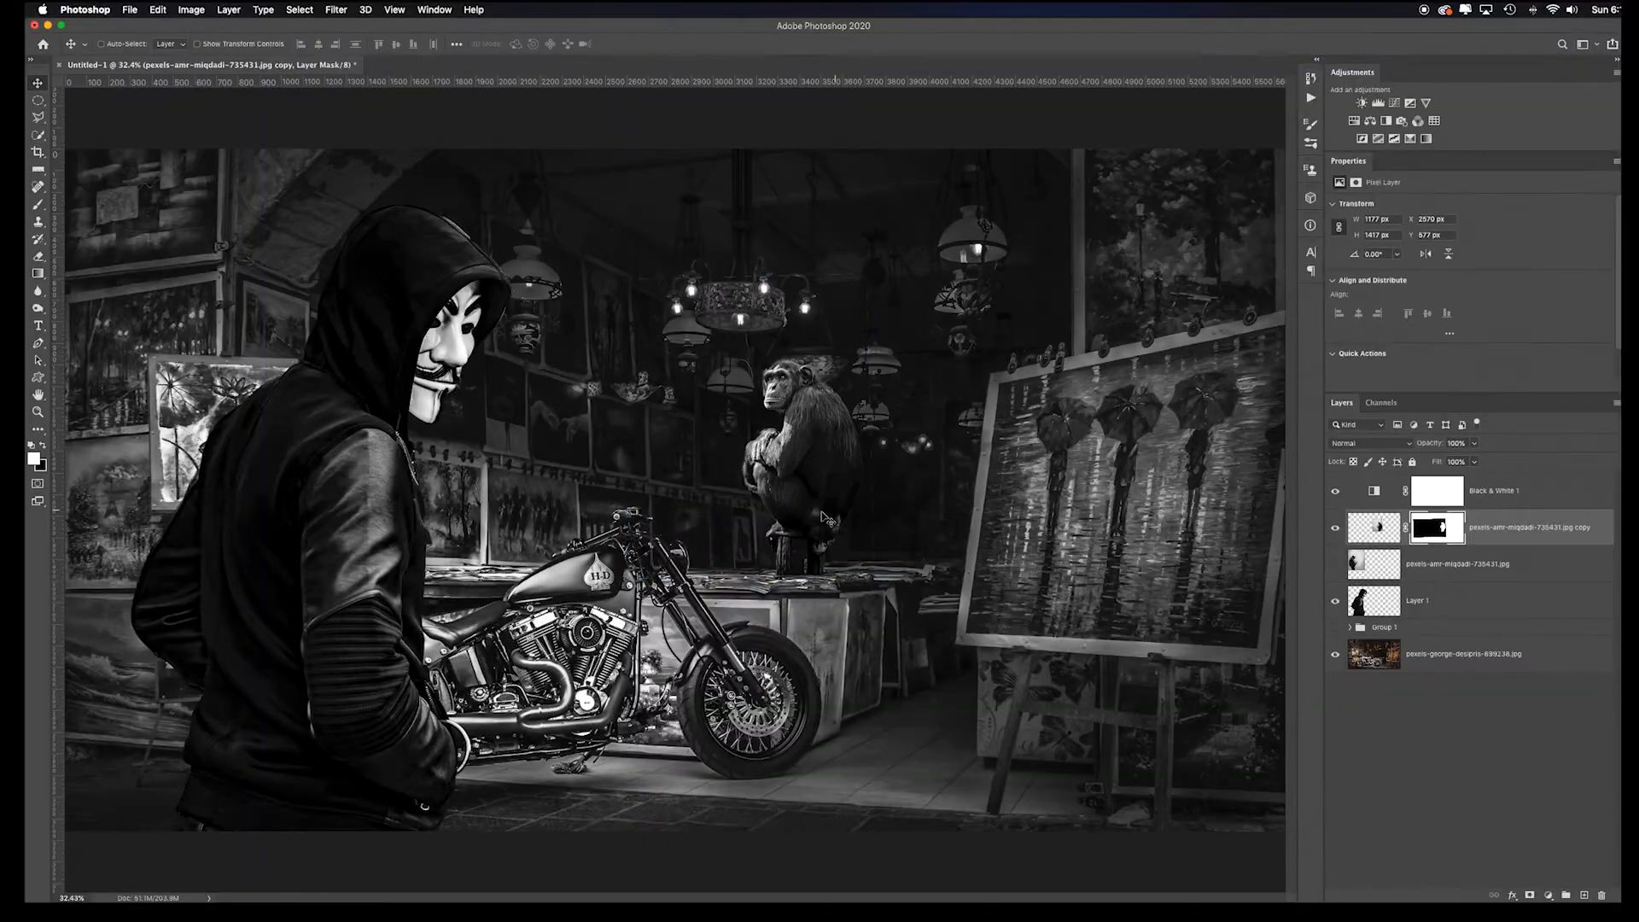
Step: Apply the chimpanzee copy's layer mask permanently to its layer
{"action": "key", "text": "super+space"}
{"action": "left_click_drag", "start_coordinate": [856, 503], "coordinate": [891, 478]}
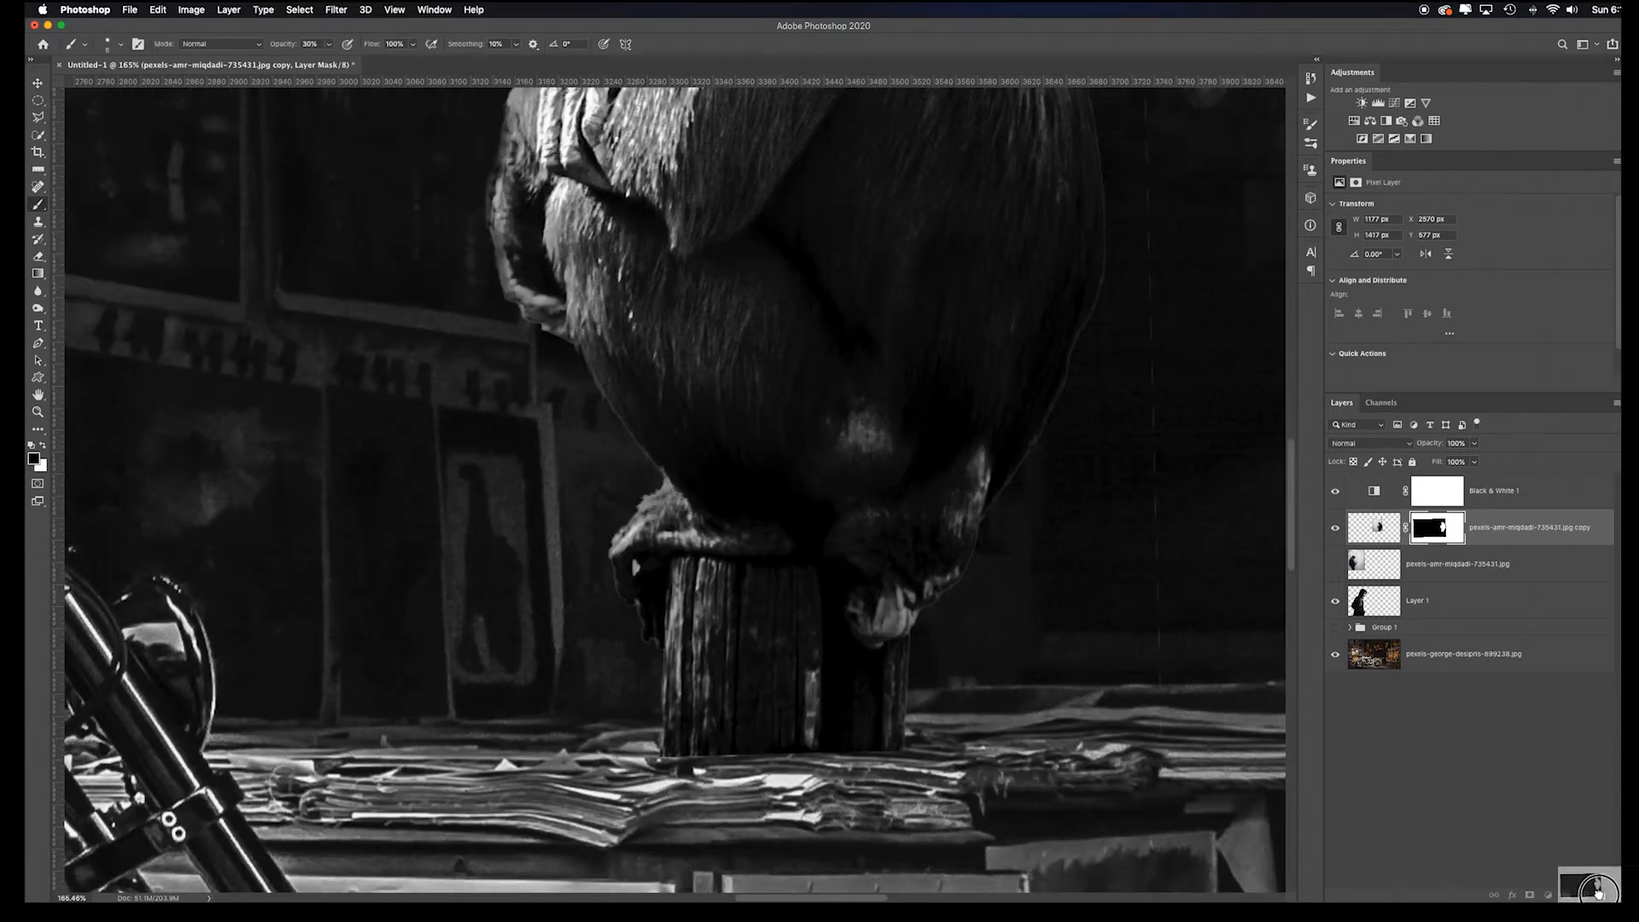
{"action": "left_click", "coordinate": [1600, 893]}
{"action": "left_click", "coordinate": [981, 304]}
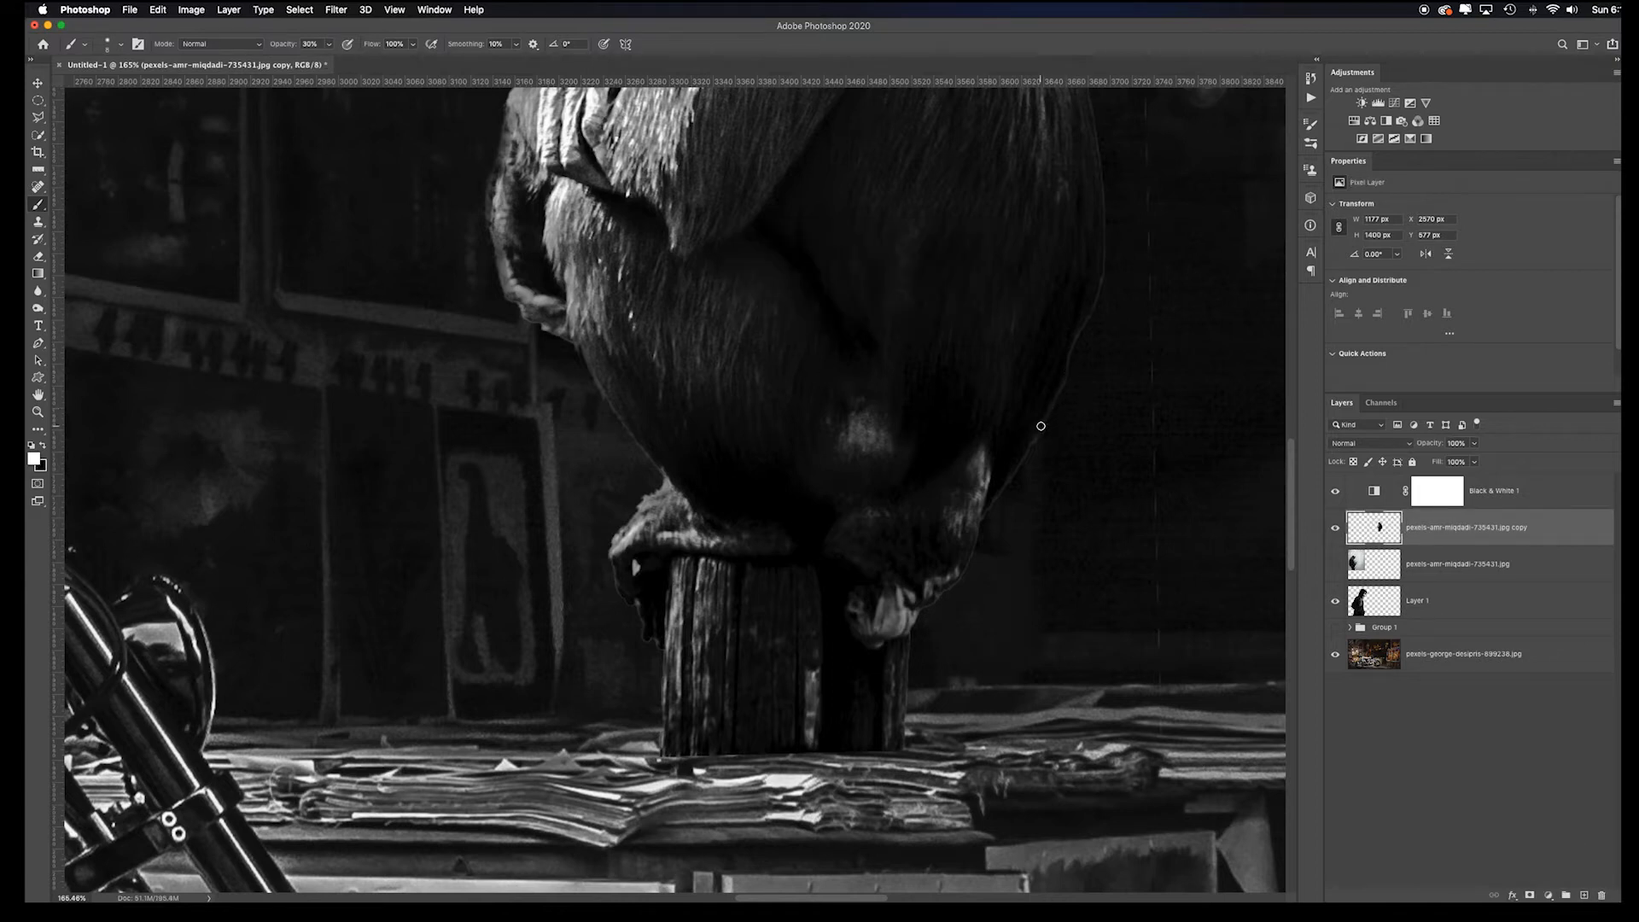
Step: Remove the light fringe along the chimpanzee cutout's edges with a Matting command
{"action": "left_click", "coordinate": [226, 10]}
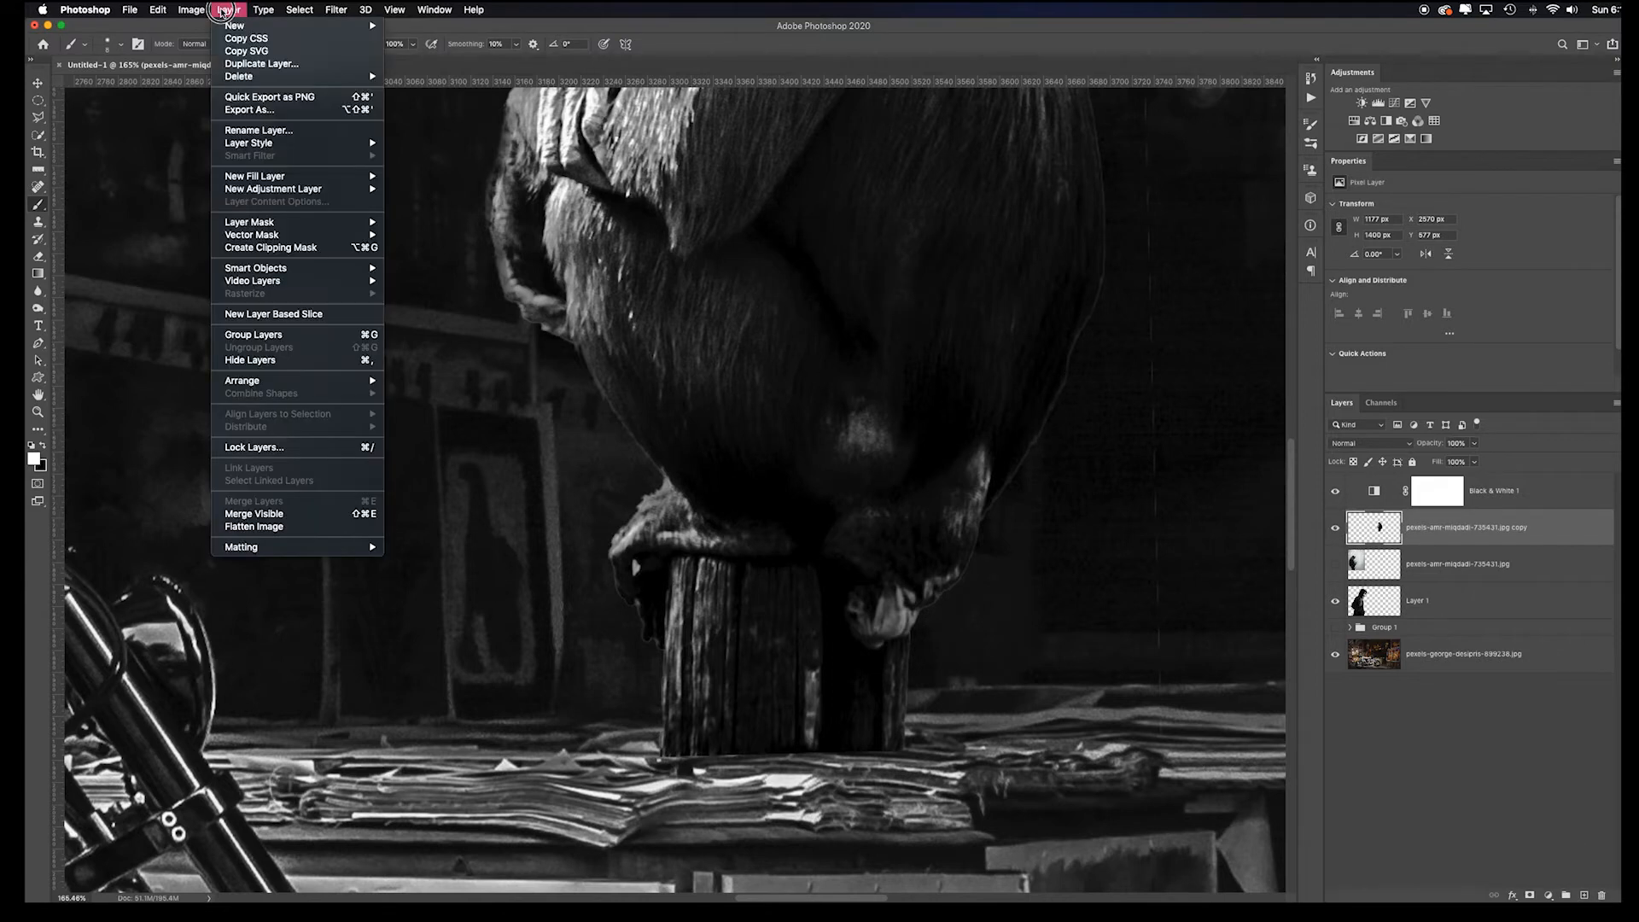
{"action": "mouse_move", "coordinate": [346, 546]}
{"action": "left_click", "coordinate": [491, 573]}
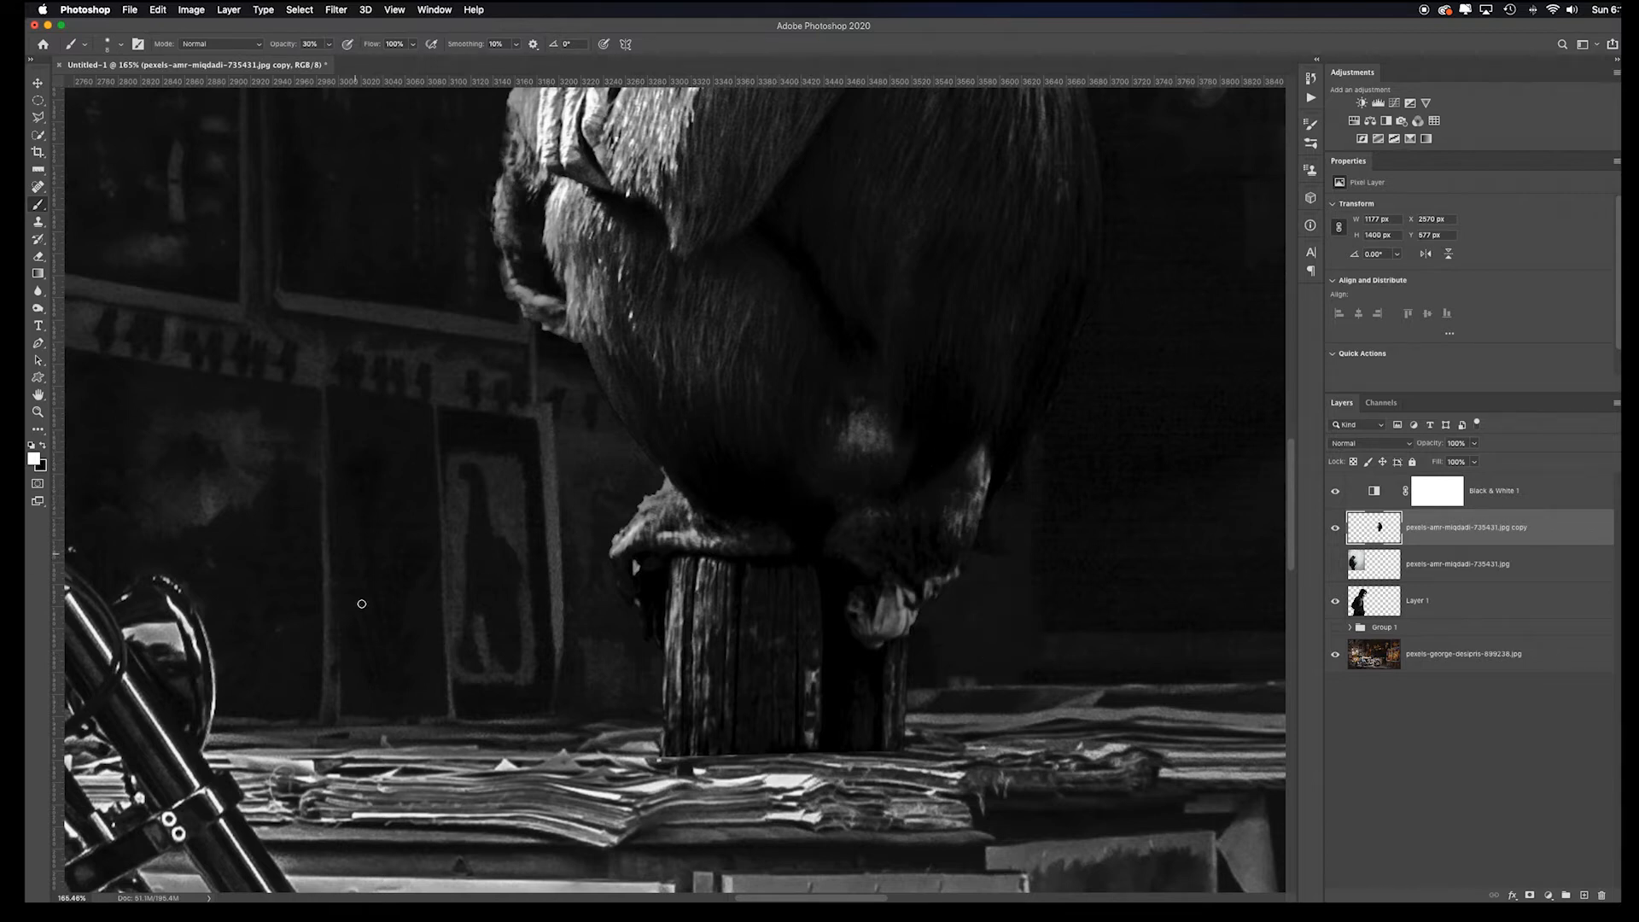
Step: Add a Levels adjustment clipped to the chimpanzee layer and raise its output black level to about 8
{"action": "left_click", "coordinate": [1379, 103]}
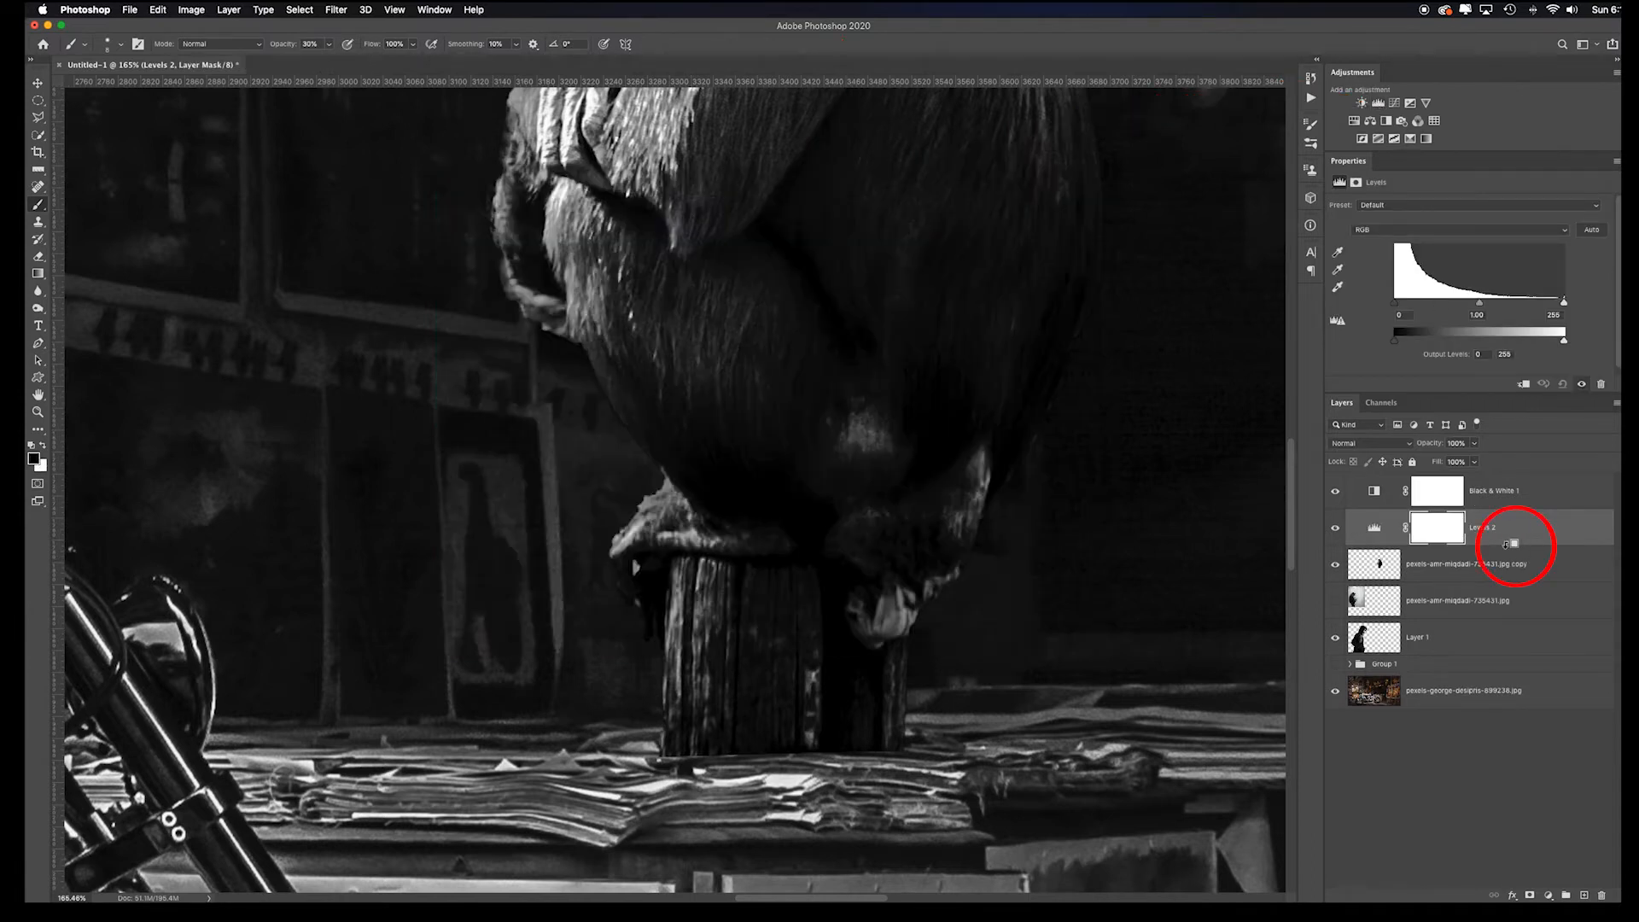
{"action": "left_click", "coordinate": [1508, 544], "text": "alt"}
{"action": "mouse_move", "coordinate": [1398, 342]}
{"action": "left_mouse_down"}
{"action": "mouse_move", "coordinate": [1414, 342]}
{"action": "mouse_move", "coordinate": [1399, 342]}
{"action": "left_mouse_up"}
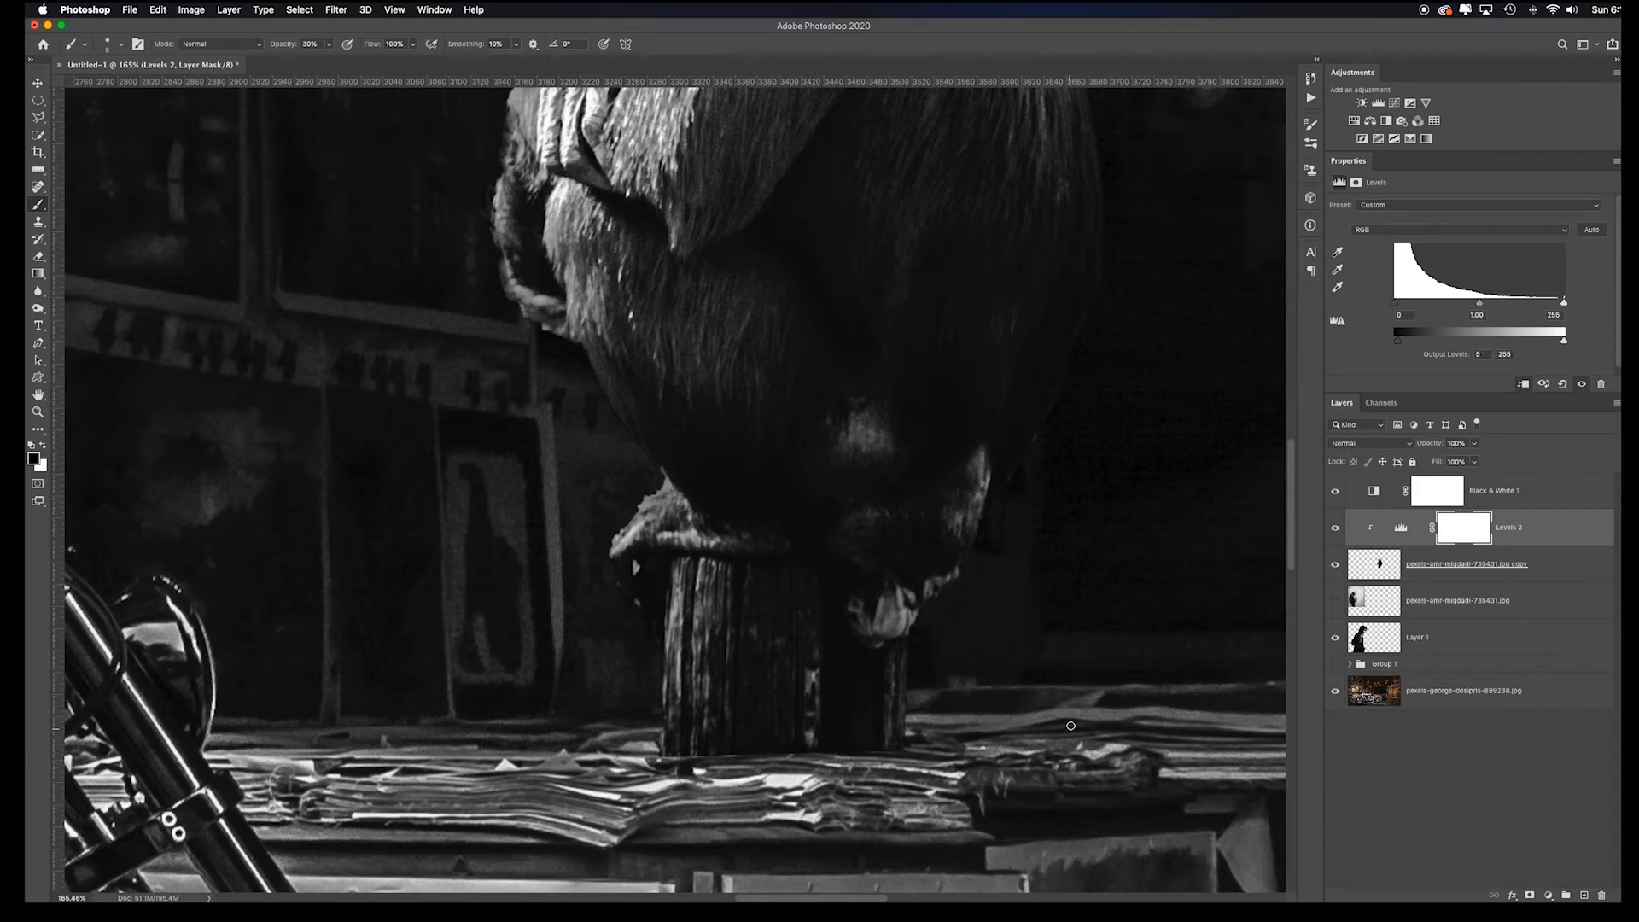
Step: Add a layer mask to the chimpanzee layer and paint black along the post's base to blend it into the papers
{"action": "left_click", "coordinate": [1465, 580]}
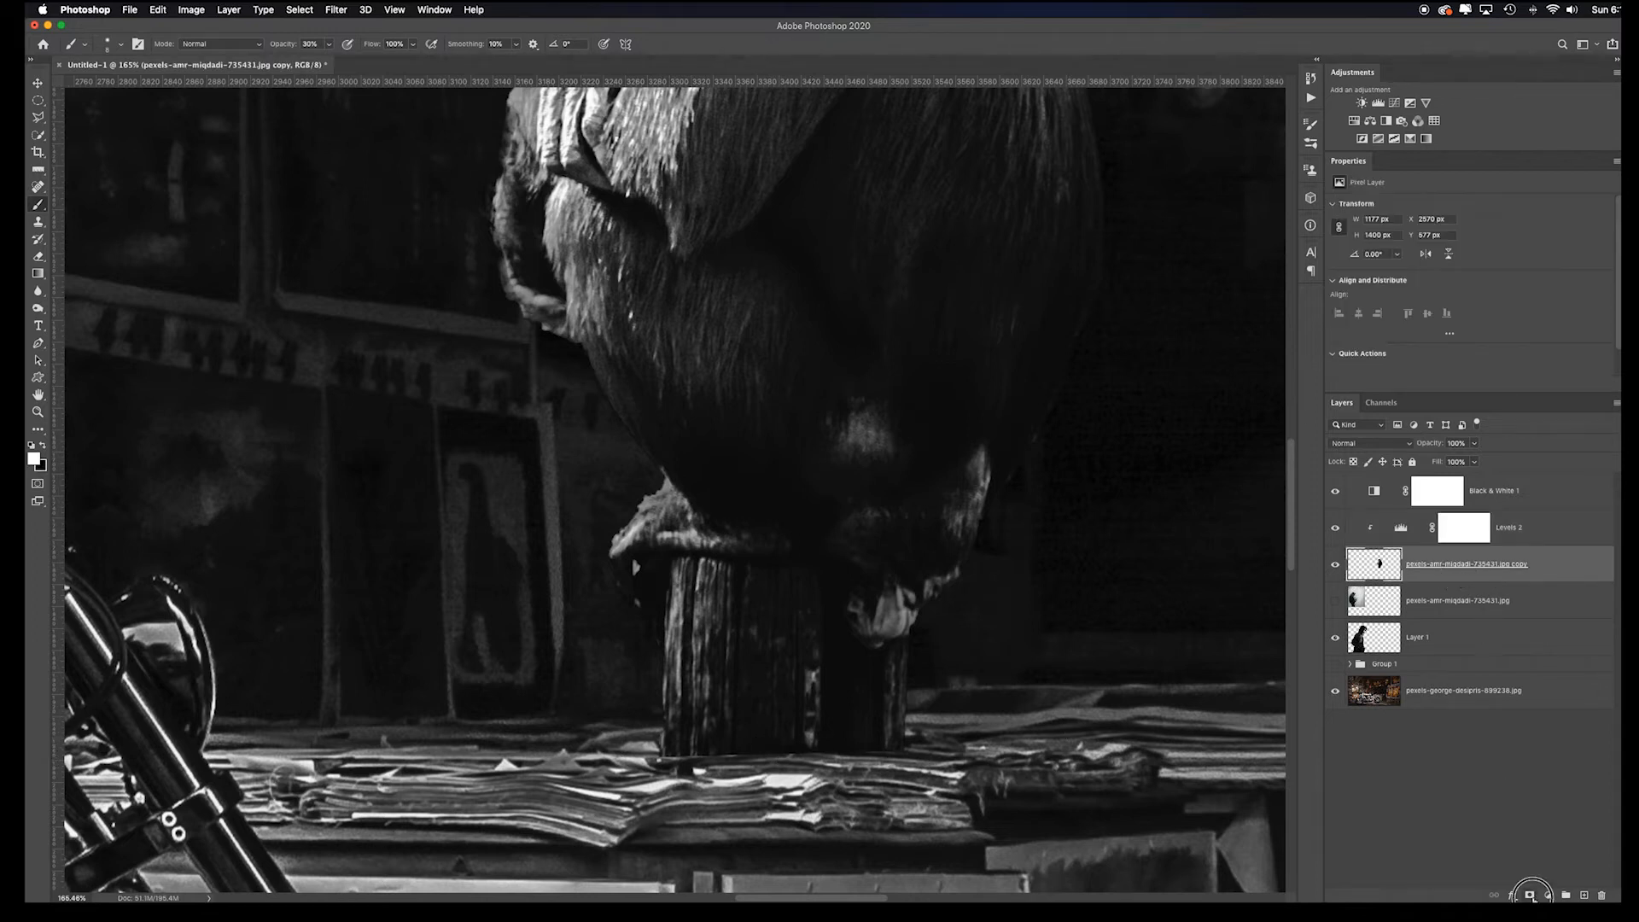
{"action": "left_click", "coordinate": [1530, 895]}
{"action": "key", "text": "x"}
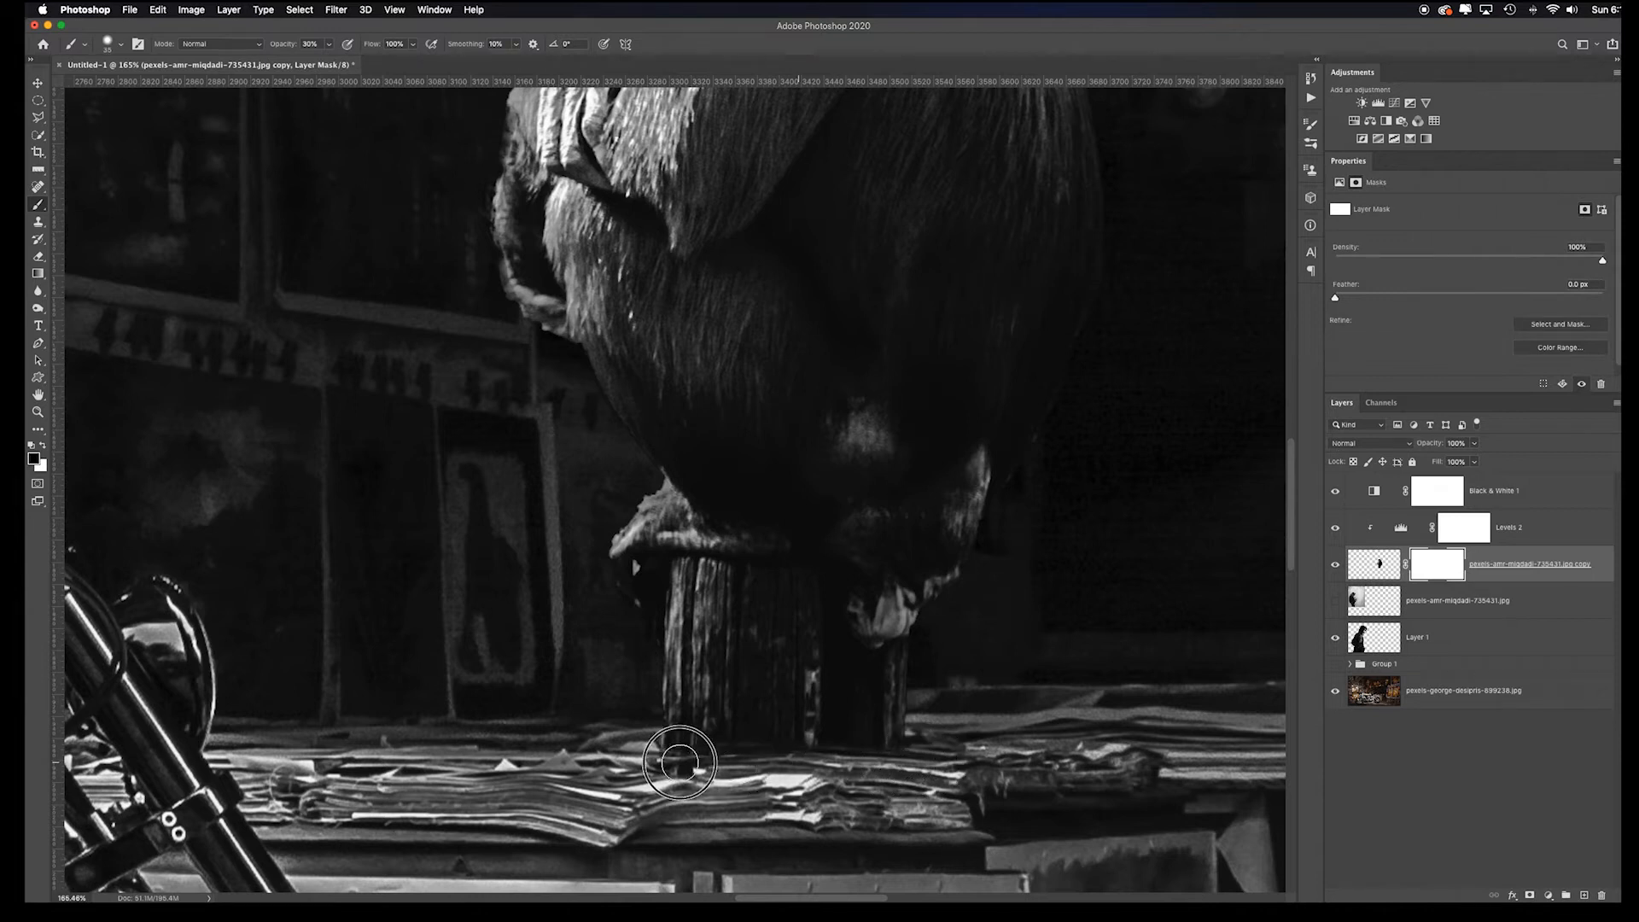
Step: Darken the tabletop around the post's base on the background layer using a small Burn tool brush with Shadows range and 10% exposure
{"action": "left_click", "coordinate": [1401, 695]}
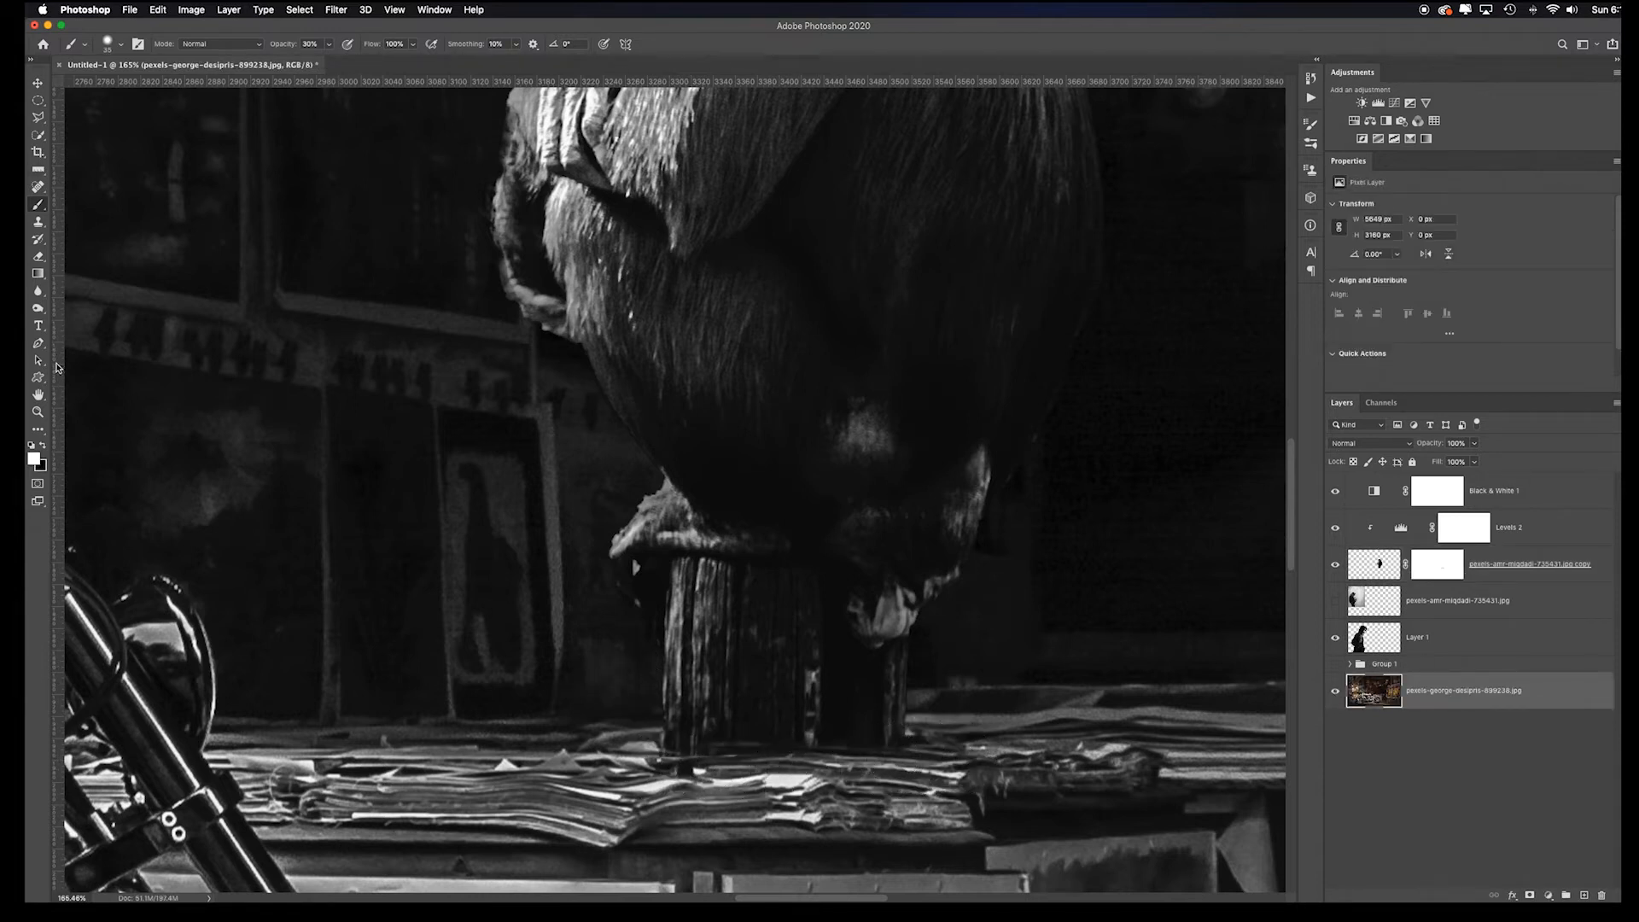
{"action": "left_click", "coordinate": [38, 309]}
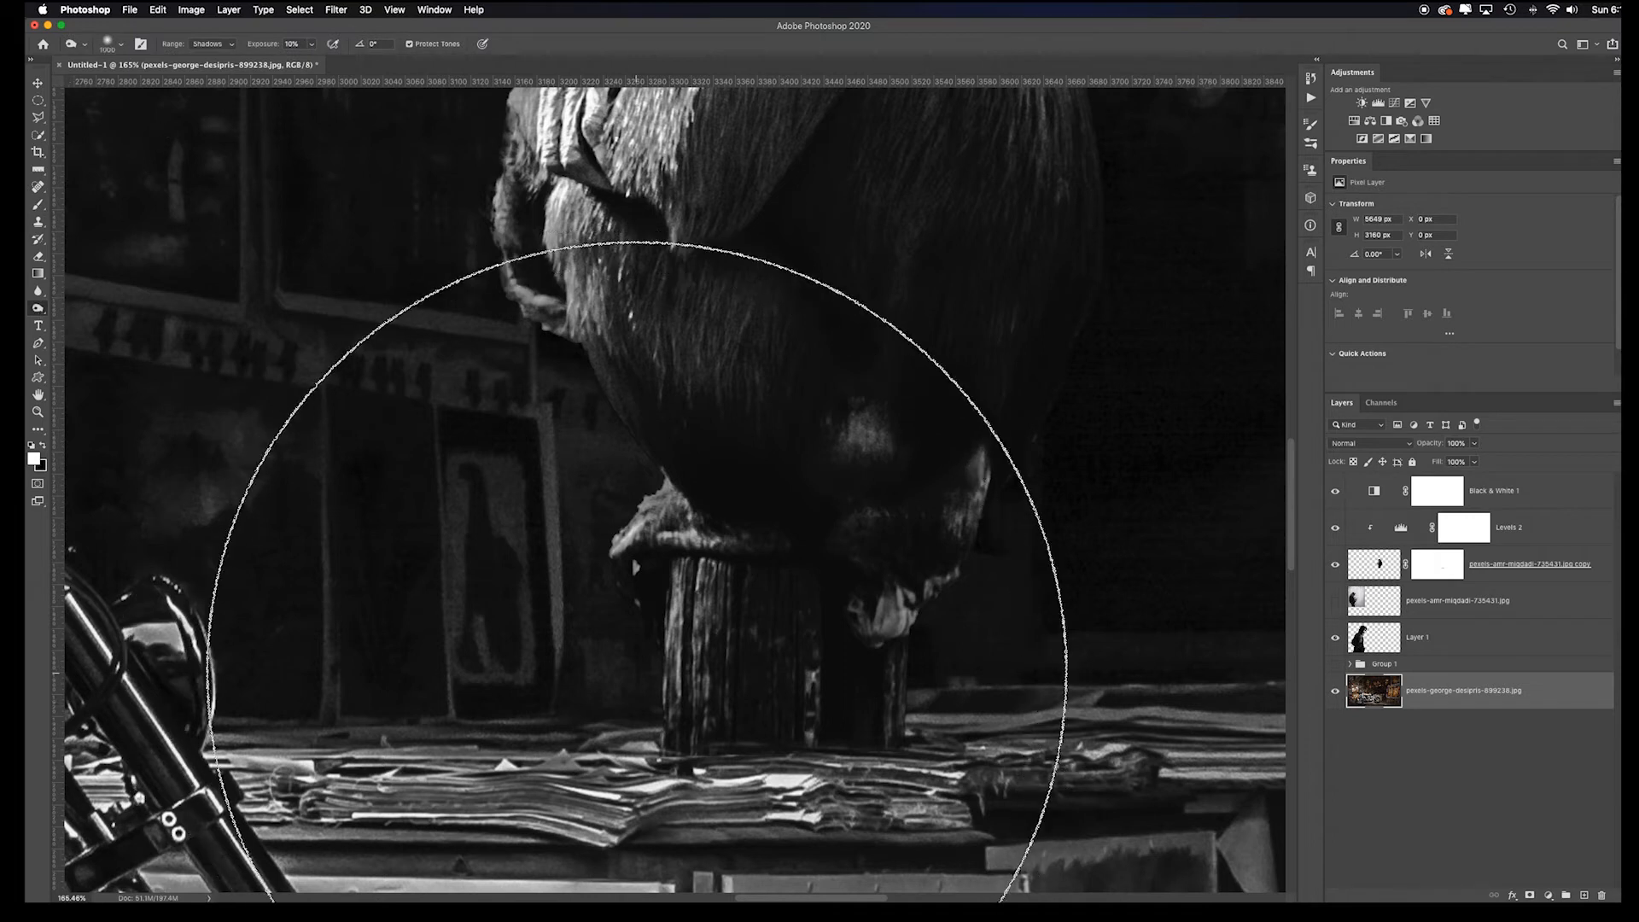
{"action": "key", "text": "bracketleft"}
{"action": "key", "text": "bracketleft"}
{"action": "key", "text": "bracketleft"}
{"action": "key", "text": "bracketleft"}
{"action": "key", "text": "bracketleft"}
{"action": "key", "text": "bracketleft"}
{"action": "key", "text": "bracketleft"}
{"action": "key", "text": "bracketleft"}
{"action": "key", "text": "bracketleft"}
{"action": "key", "text": "bracketleft"}
{"action": "key", "text": "bracketleft"}
{"action": "key", "text": "bracketleft"}
{"action": "key", "text": "bracketleft"}
{"action": "key", "text": "bracketleft"}
{"action": "key", "text": "bracketleft"}
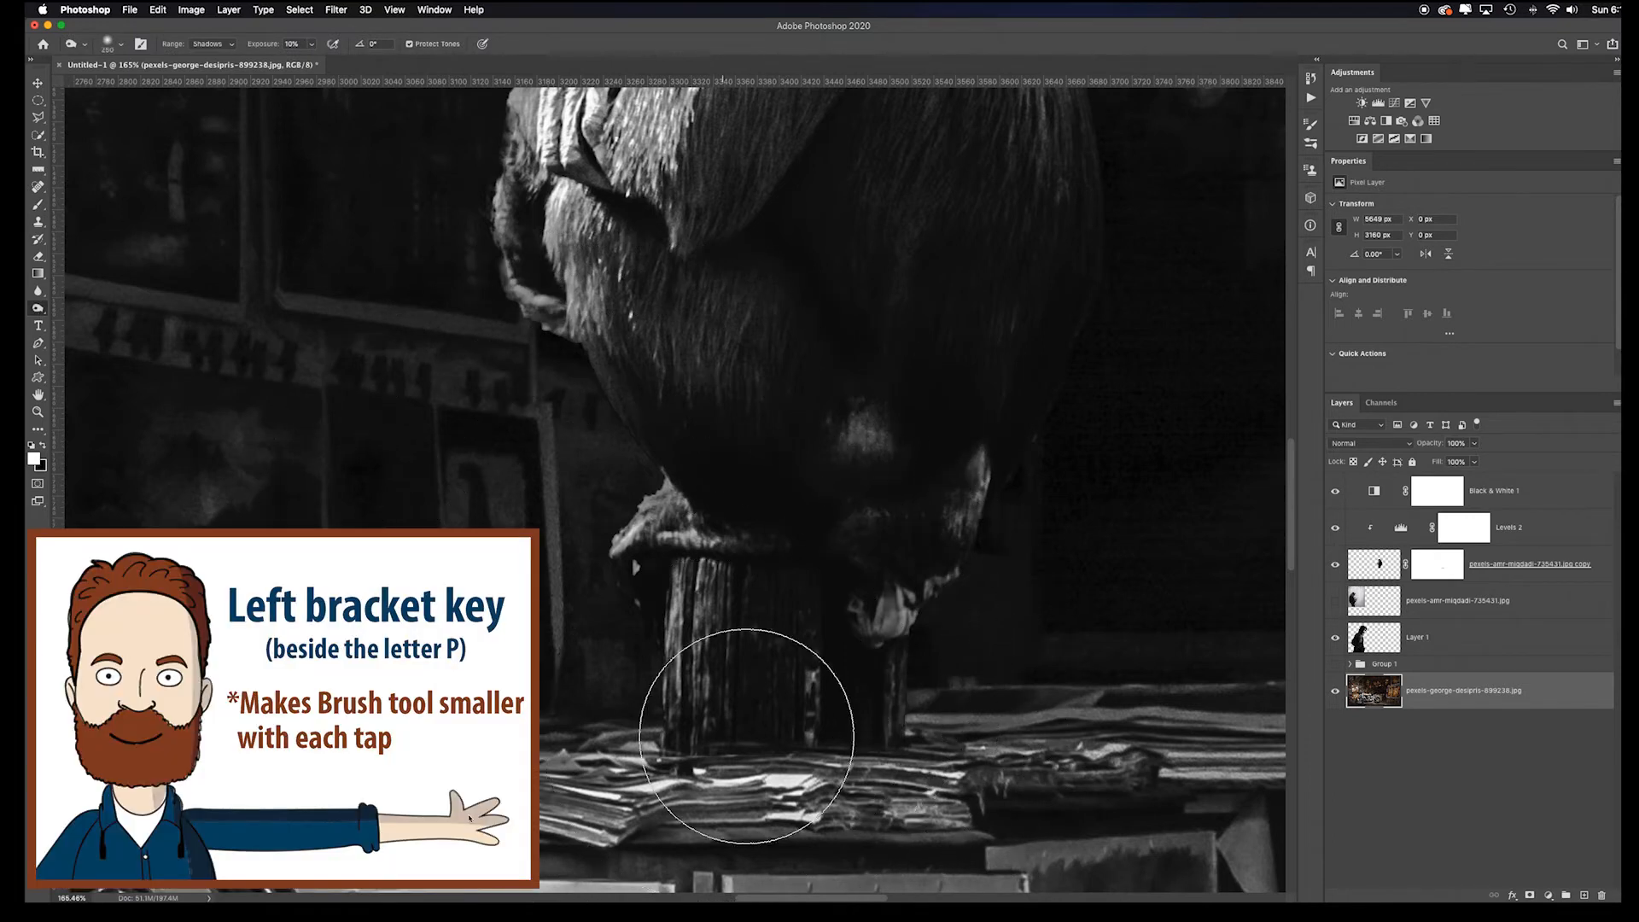
{"action": "key", "text": "bracketleft"}
{"action": "key", "text": "bracketleft"}
{"action": "key", "text": "bracketleft"}
{"action": "key", "text": "bracketleft"}
{"action": "key", "text": "bracketleft"}
{"action": "key", "text": "bracketleft"}
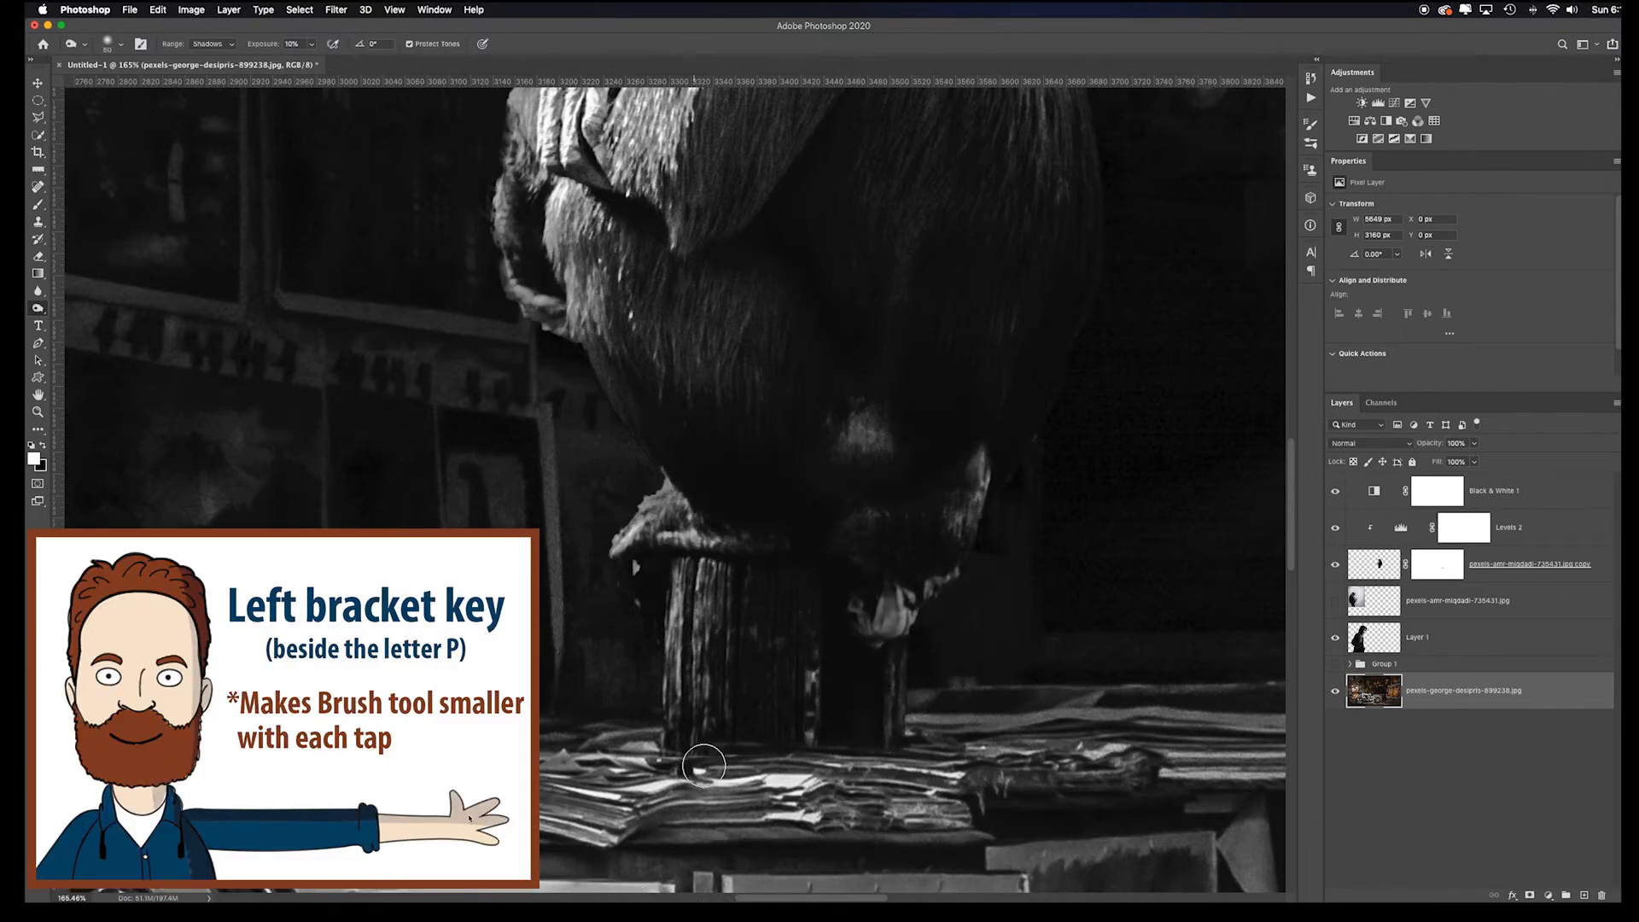
{"action": "mouse_move", "coordinate": [627, 763]}
{"action": "left_mouse_down"}
{"action": "mouse_move", "coordinate": [584, 771]}
{"action": "mouse_move", "coordinate": [577, 758]}
{"action": "mouse_move", "coordinate": [600, 753]}
{"action": "left_mouse_up"}
{"action": "mouse_move", "coordinate": [614, 759]}
{"action": "left_mouse_down"}
{"action": "mouse_move", "coordinate": [962, 752]}
{"action": "mouse_move", "coordinate": [870, 781]}
{"action": "mouse_move", "coordinate": [668, 747]}
{"action": "mouse_move", "coordinate": [681, 733]}
{"action": "mouse_move", "coordinate": [933, 740]}
{"action": "left_mouse_up"}
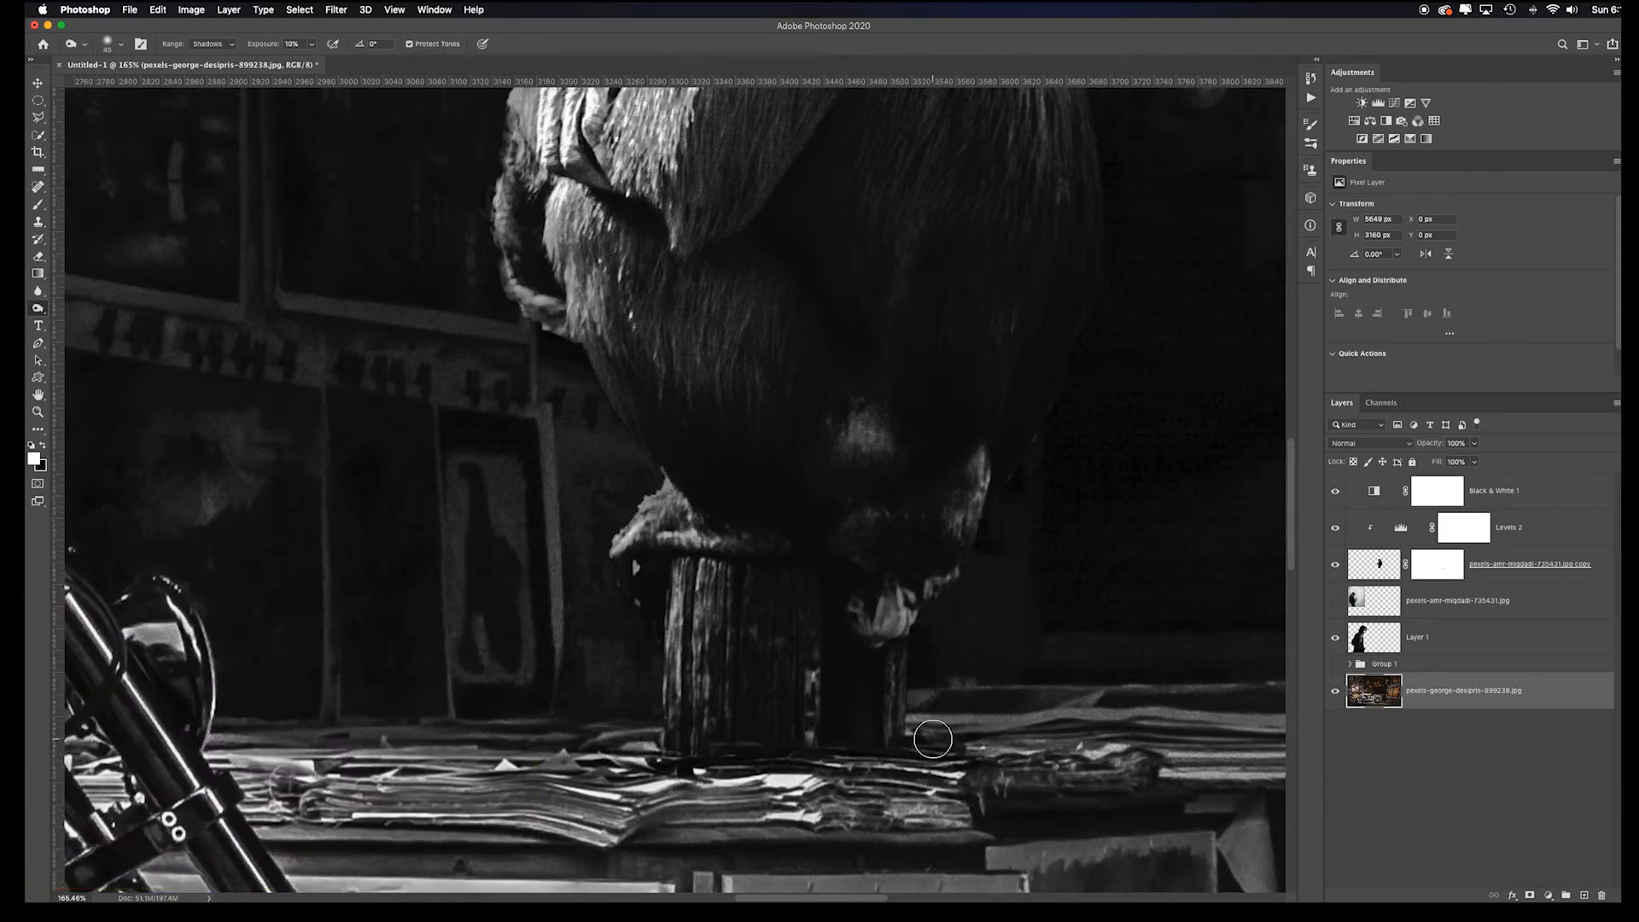
Step: Set the Burn exposure to 24% and darken the papers around the post, plus the lower post on the chimpanzee layer
{"action": "left_click", "coordinate": [315, 44]}
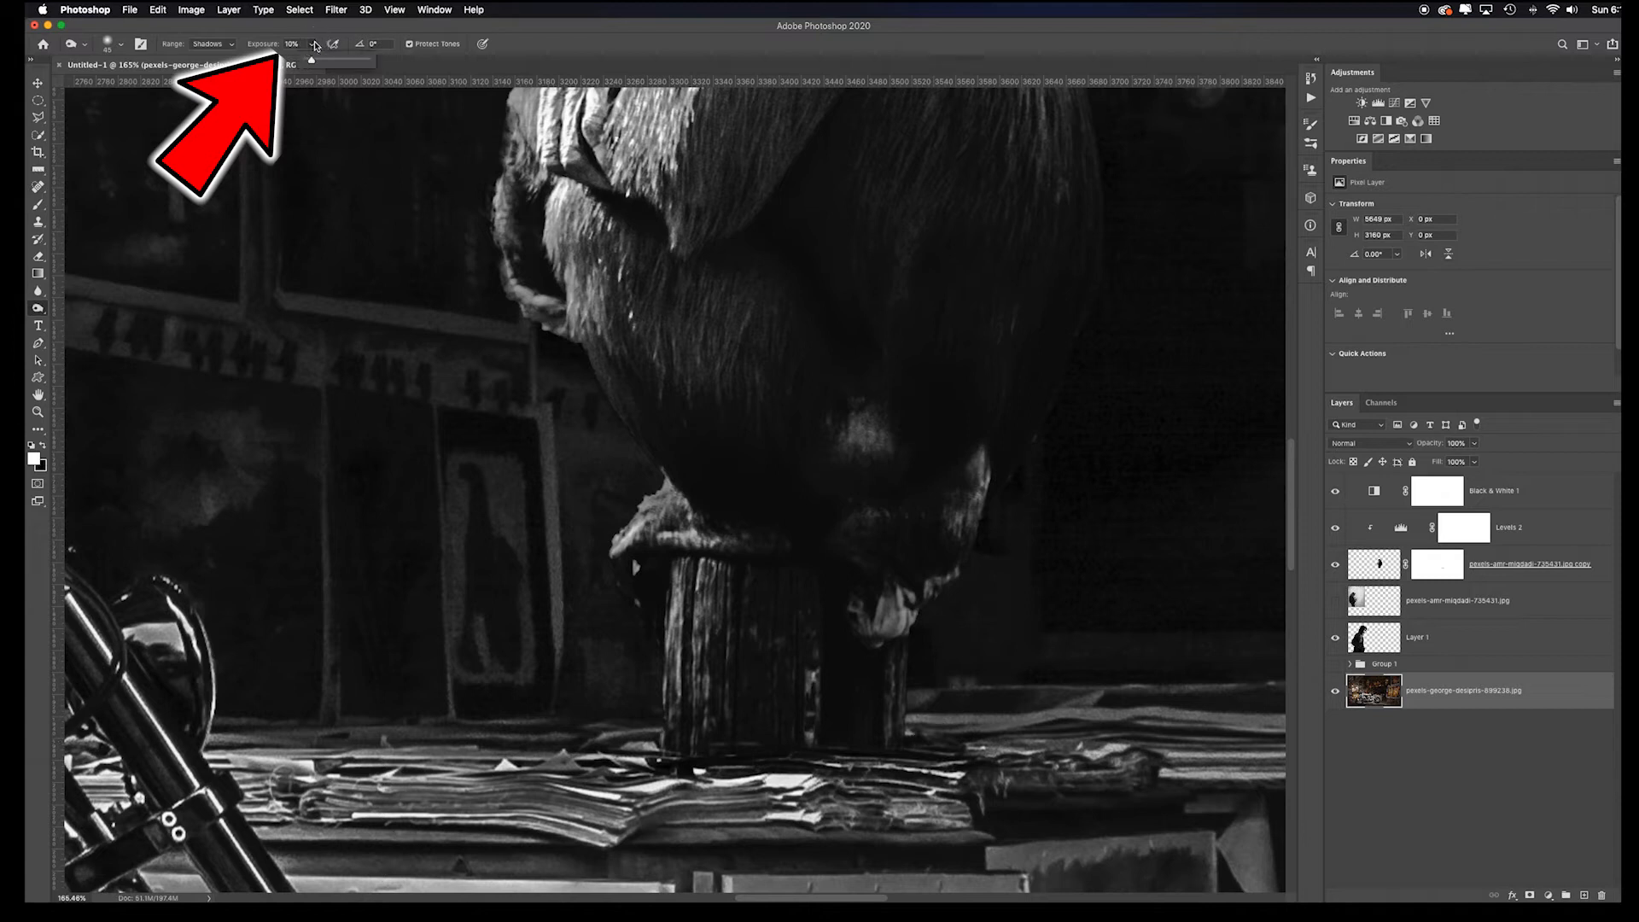
{"action": "mouse_move", "coordinate": [779, 756]}
{"action": "left_mouse_down"}
{"action": "mouse_move", "coordinate": [975, 771]}
{"action": "mouse_move", "coordinate": [599, 819]}
{"action": "mouse_move", "coordinate": [841, 834]}
{"action": "mouse_move", "coordinate": [1124, 780]}
{"action": "mouse_move", "coordinate": [1062, 743]}
{"action": "mouse_move", "coordinate": [1219, 688]}
{"action": "mouse_move", "coordinate": [1204, 743]}
{"action": "mouse_move", "coordinate": [1099, 754]}
{"action": "mouse_move", "coordinate": [717, 663]}
{"action": "mouse_move", "coordinate": [802, 666]}
{"action": "left_mouse_up"}
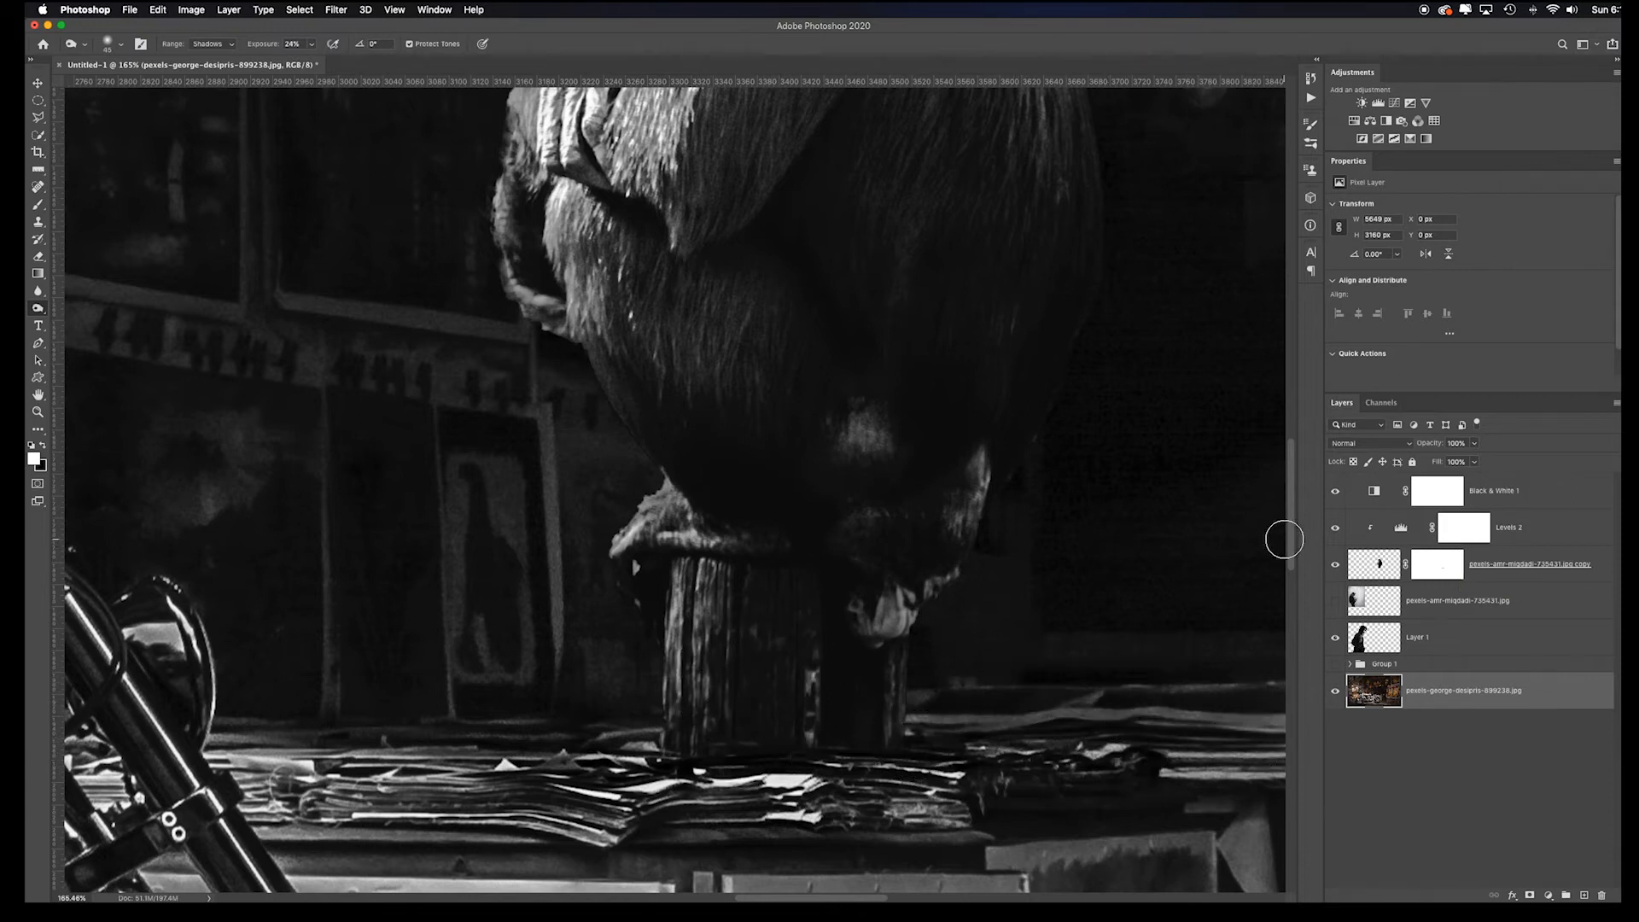
{"action": "left_click", "coordinate": [1372, 566]}
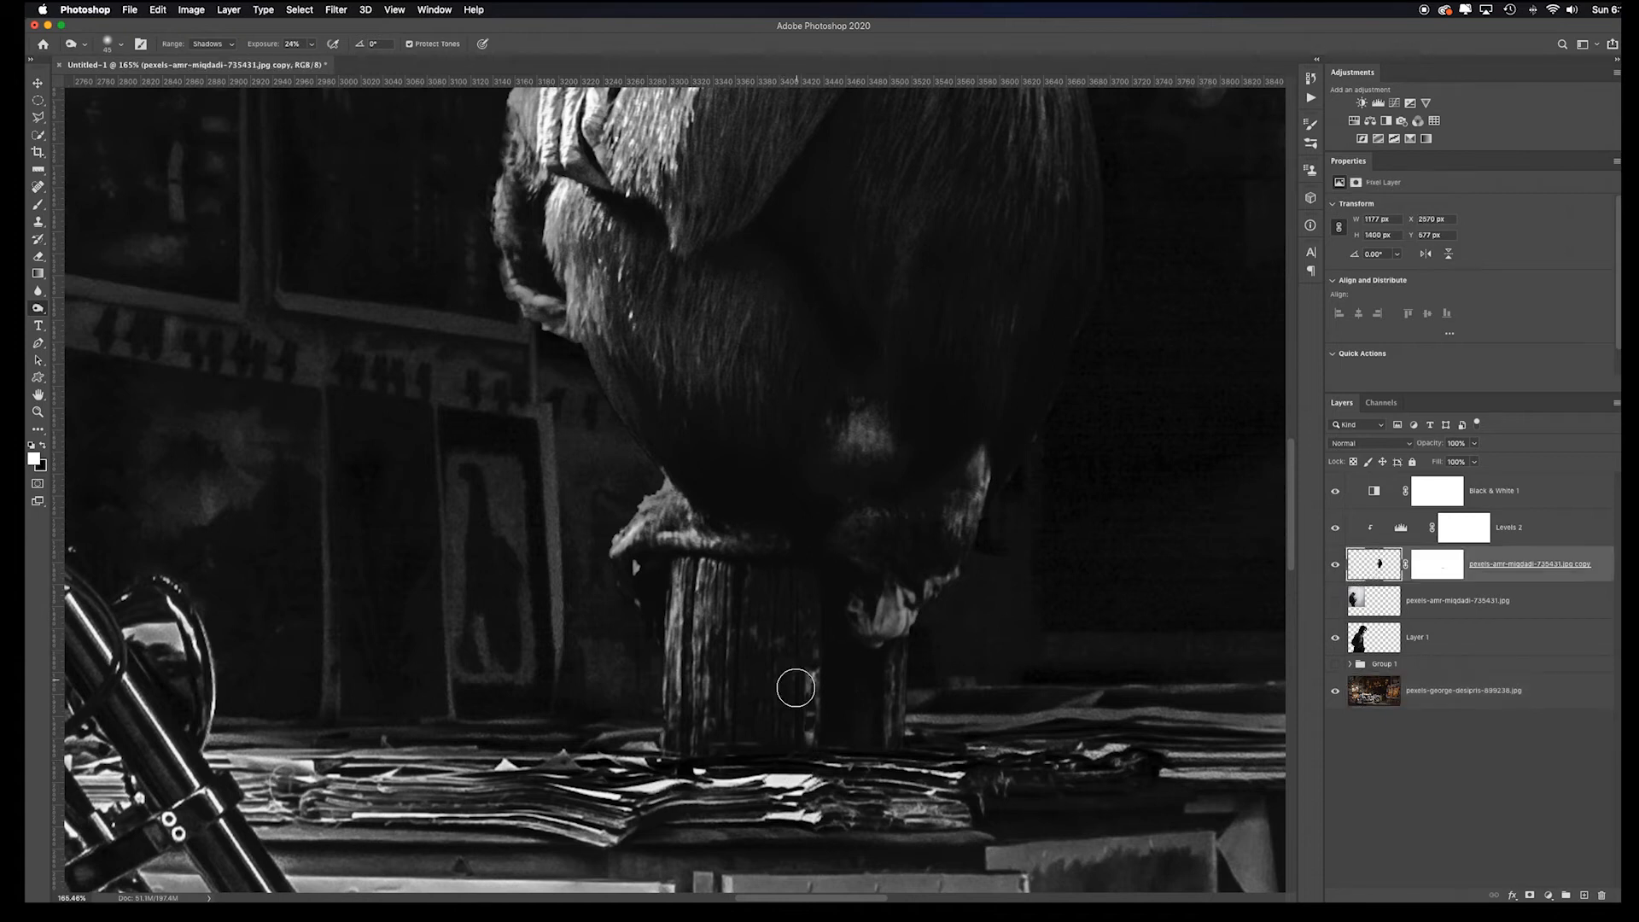
{"action": "mouse_move", "coordinate": [757, 735]}
{"action": "left_mouse_down"}
{"action": "mouse_move", "coordinate": [813, 688]}
{"action": "mouse_move", "coordinate": [841, 753]}
{"action": "mouse_move", "coordinate": [863, 712]}
{"action": "mouse_move", "coordinate": [726, 743]}
{"action": "mouse_move", "coordinate": [835, 730]}
{"action": "mouse_move", "coordinate": [666, 730]}
{"action": "mouse_move", "coordinate": [777, 725]}
{"action": "left_mouse_up"}
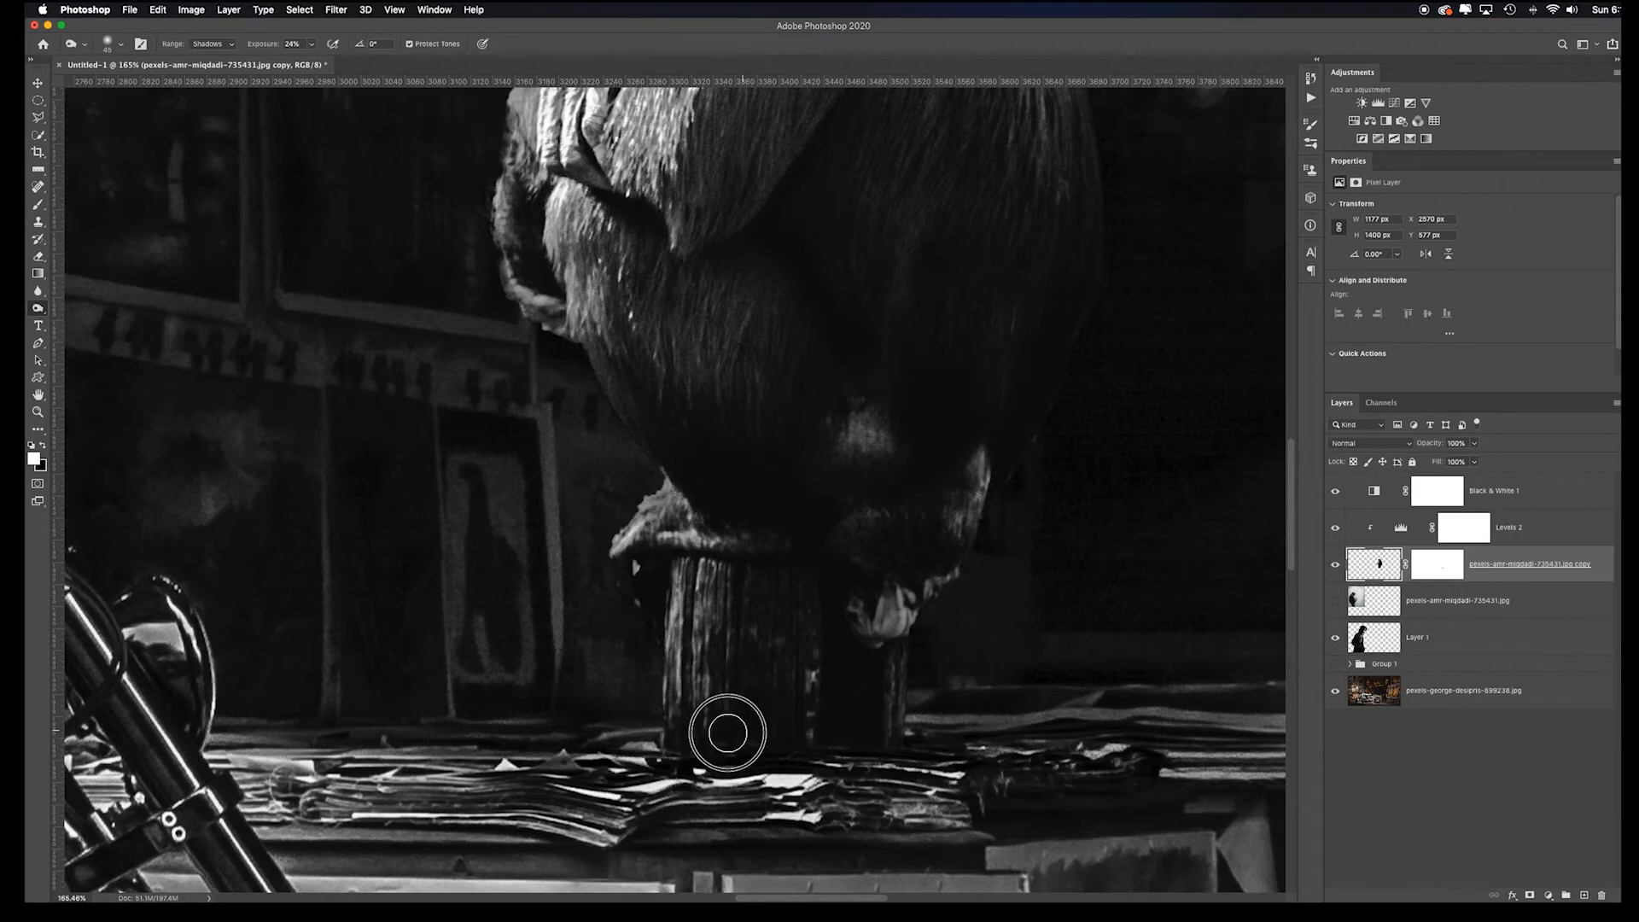
{"action": "key", "text": "super+0"}
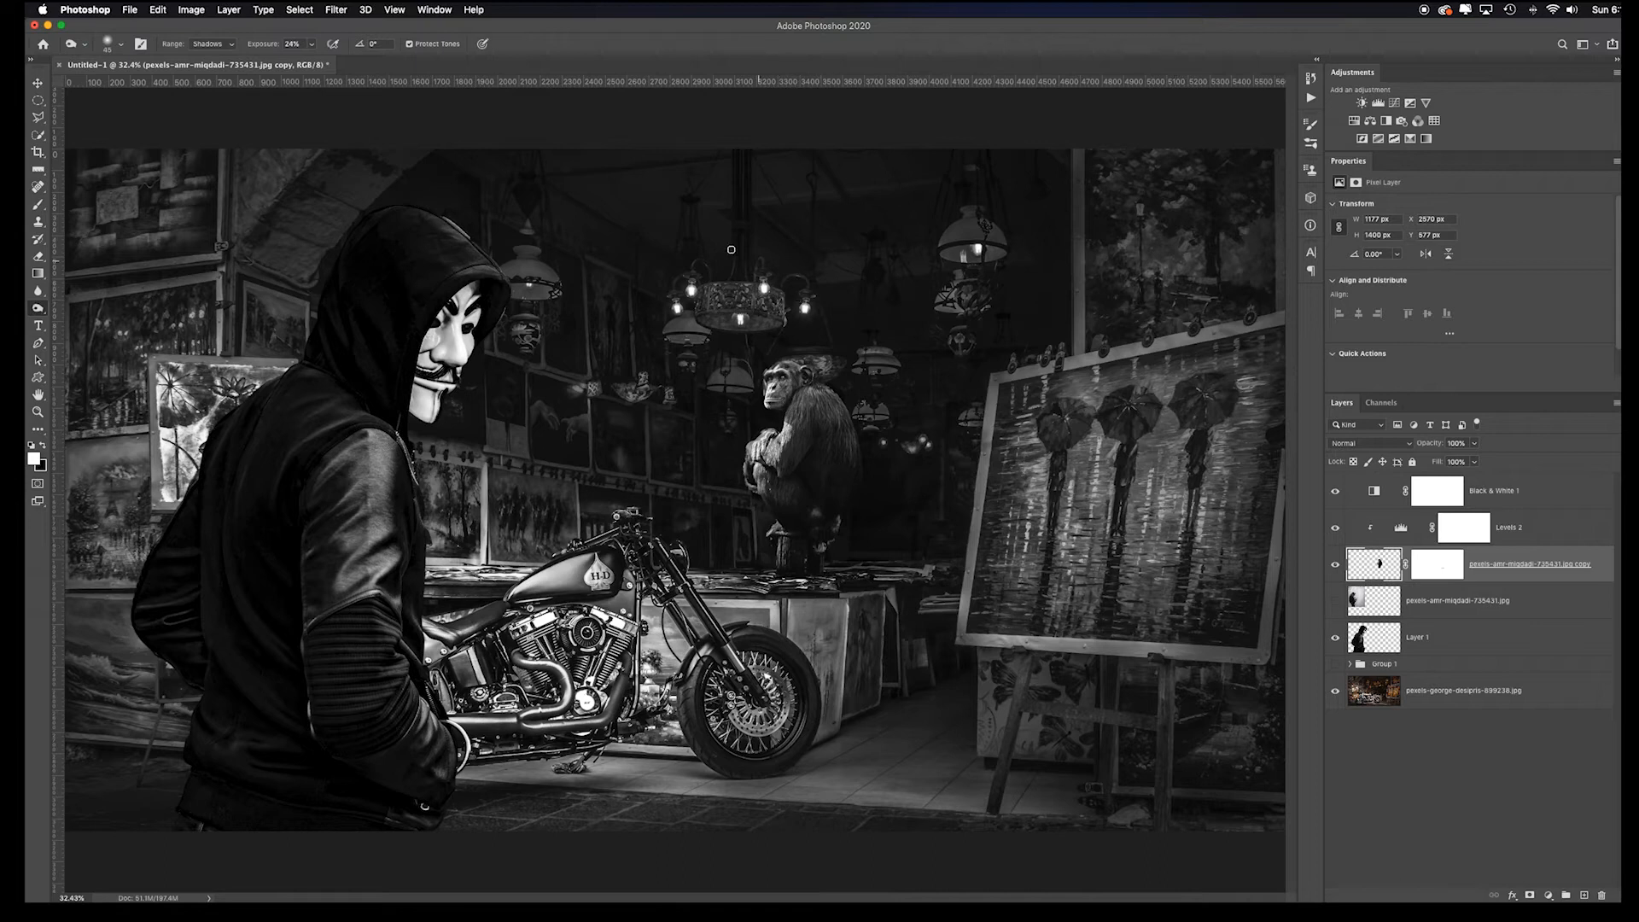
Step: Add a Levels adjustment directly above the background photo and set its blend mode to Screen
{"action": "left_click", "coordinate": [1463, 704]}
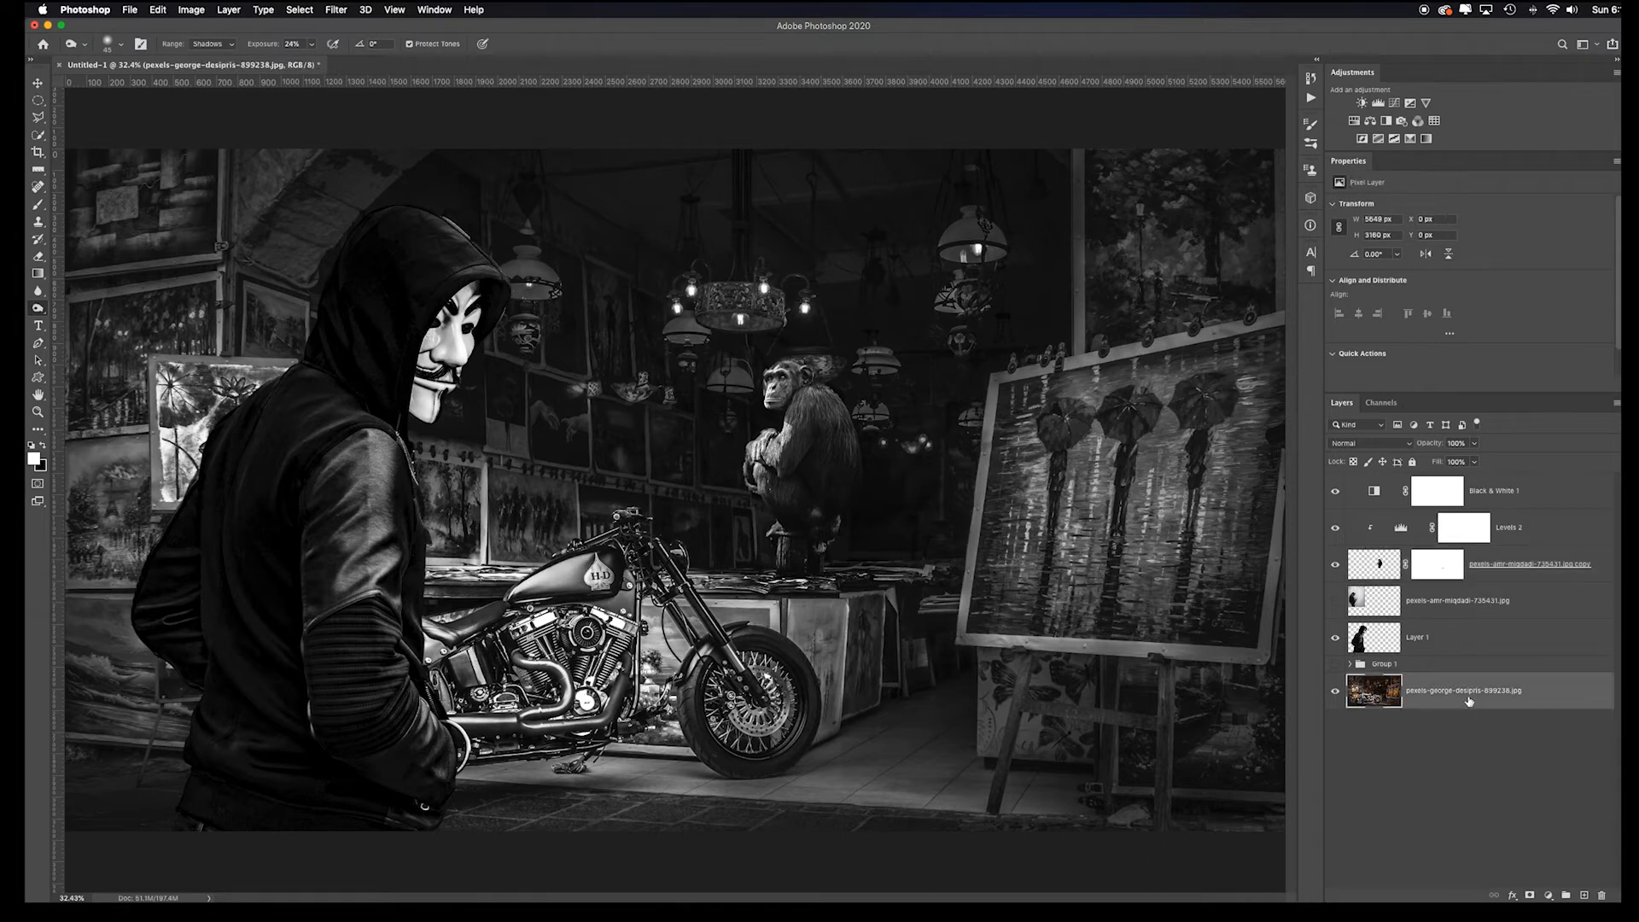
{"action": "left_click", "coordinate": [1380, 104]}
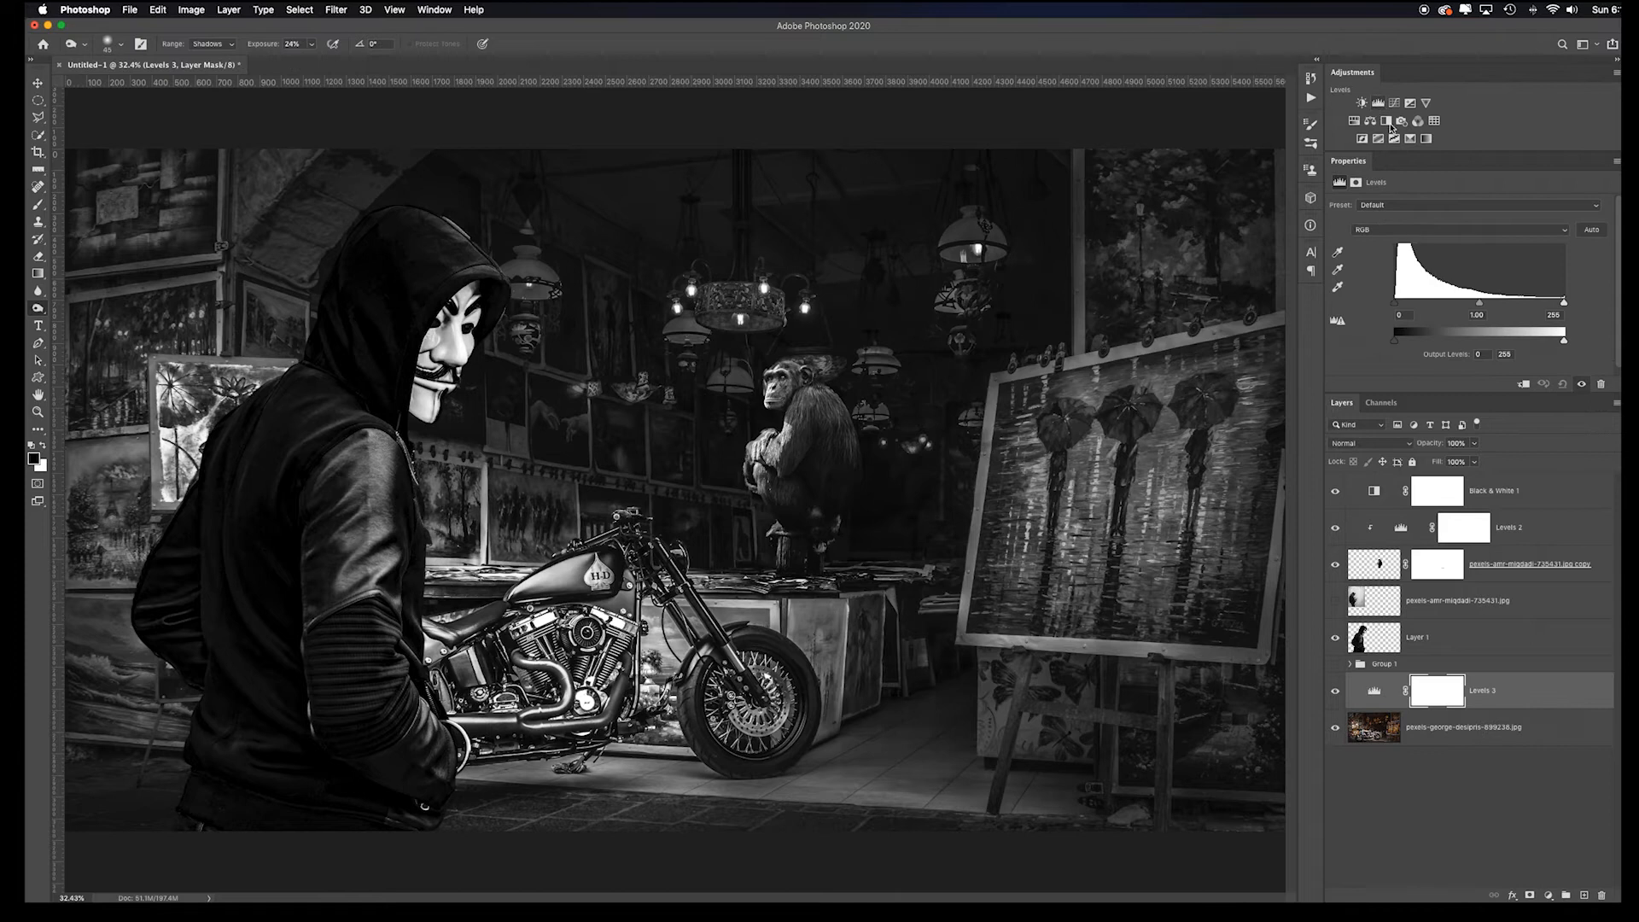
{"action": "left_click", "coordinate": [1388, 446]}
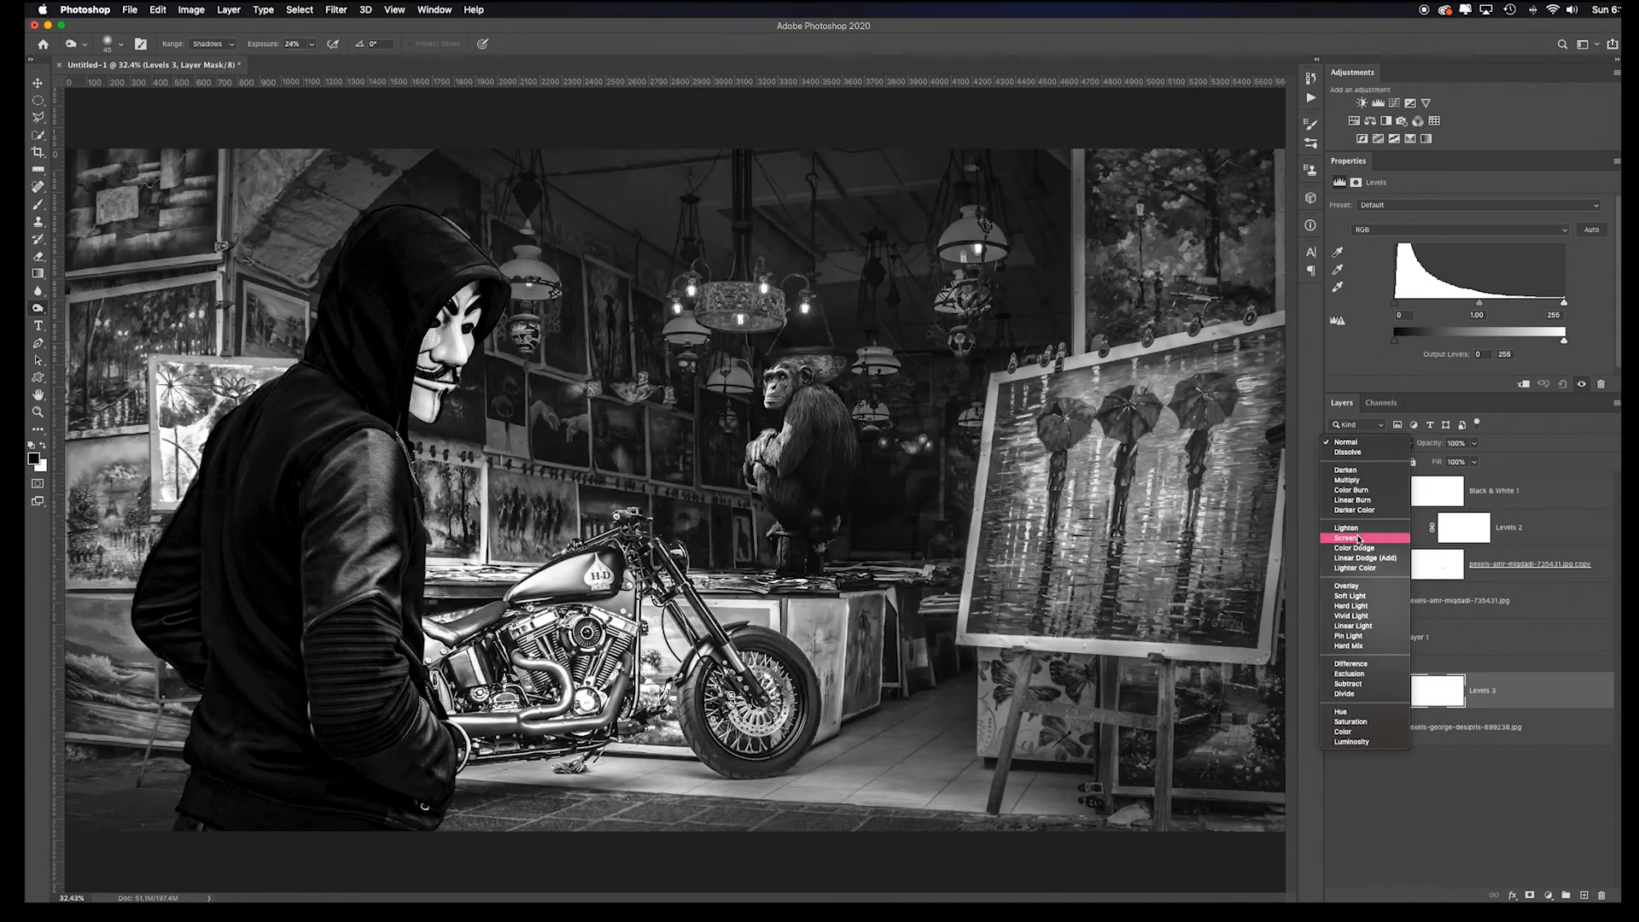
{"action": "left_click", "coordinate": [1364, 539]}
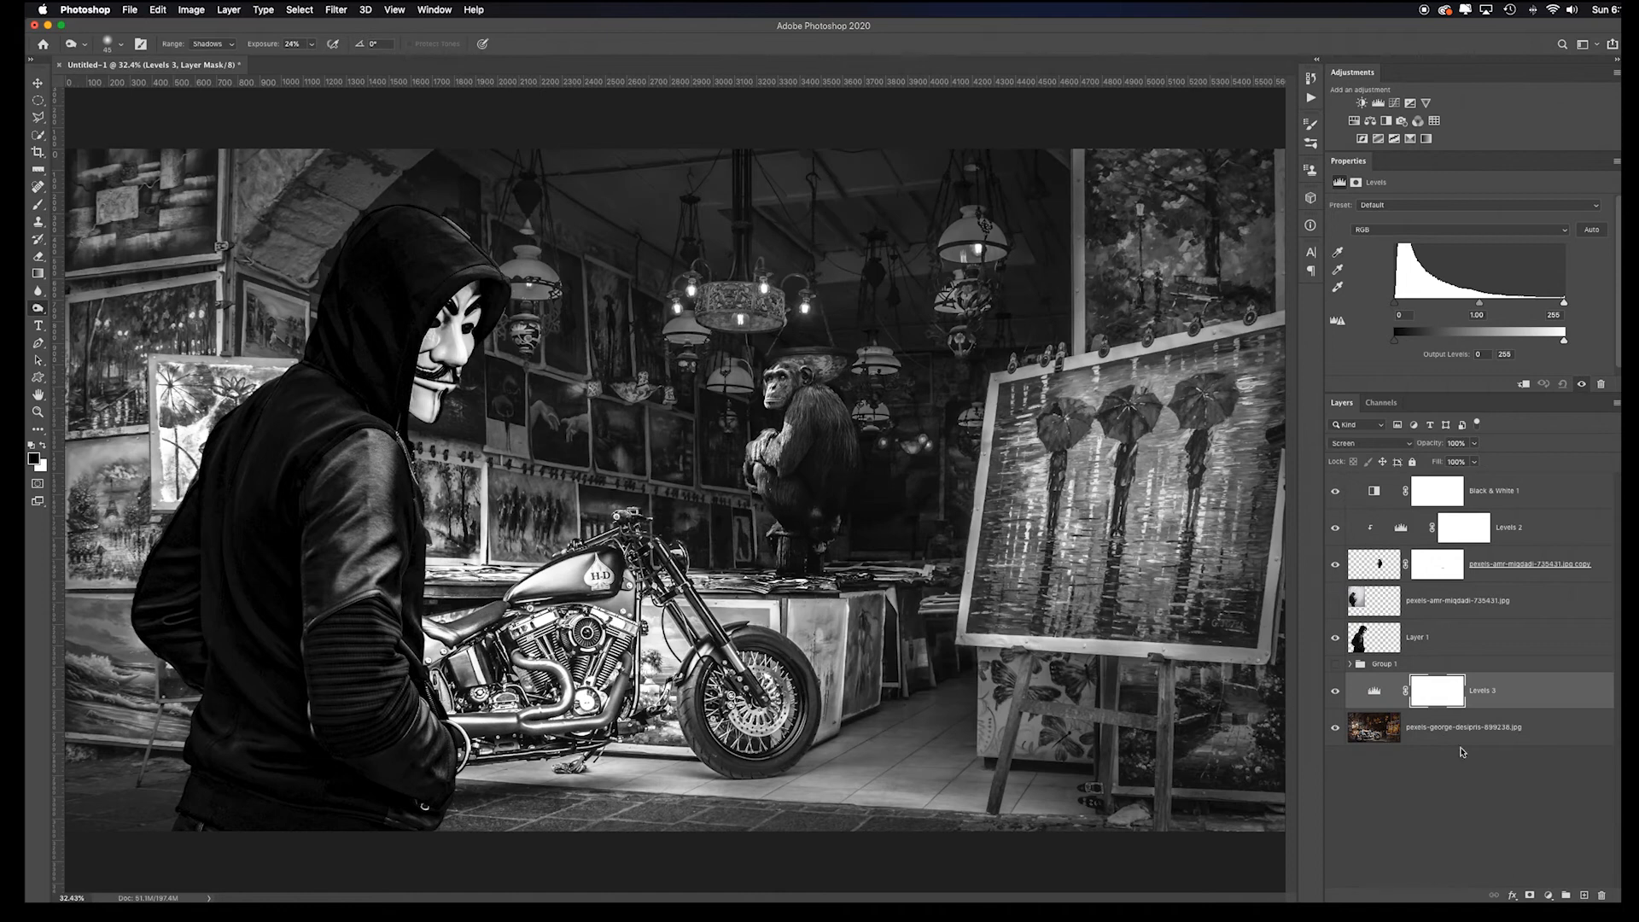
Step: Invert the Screen Levels mask to black and brighten the chandelier by painting white with an enlarged brush at 30% opacity
{"action": "left_click", "coordinate": [1446, 702]}
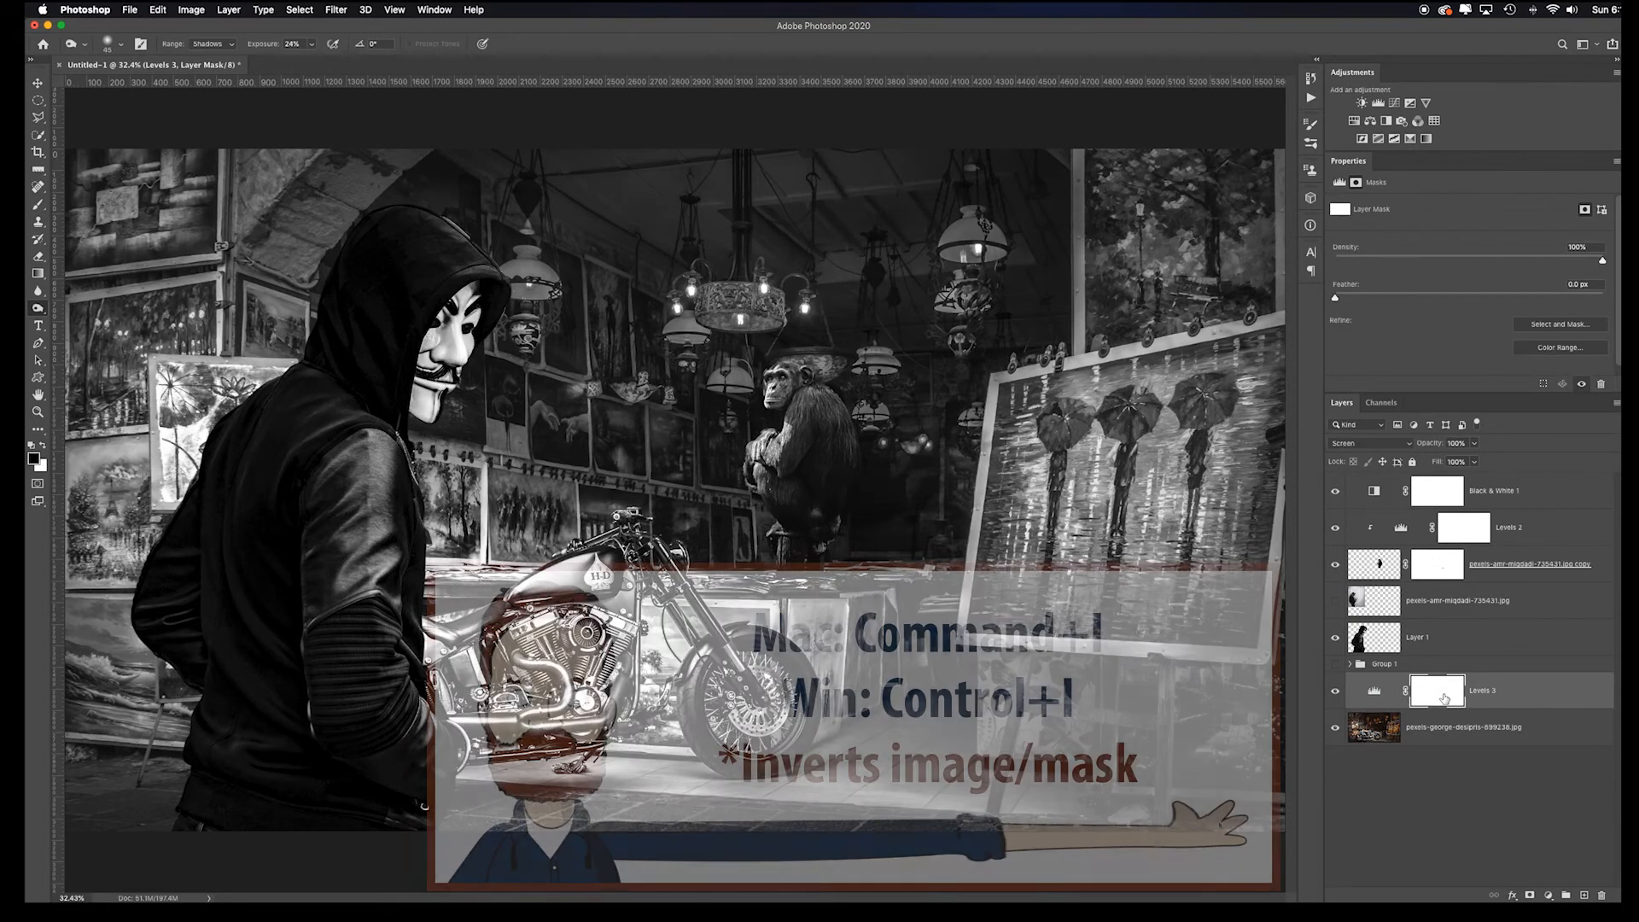
{"action": "key", "text": "super+i"}
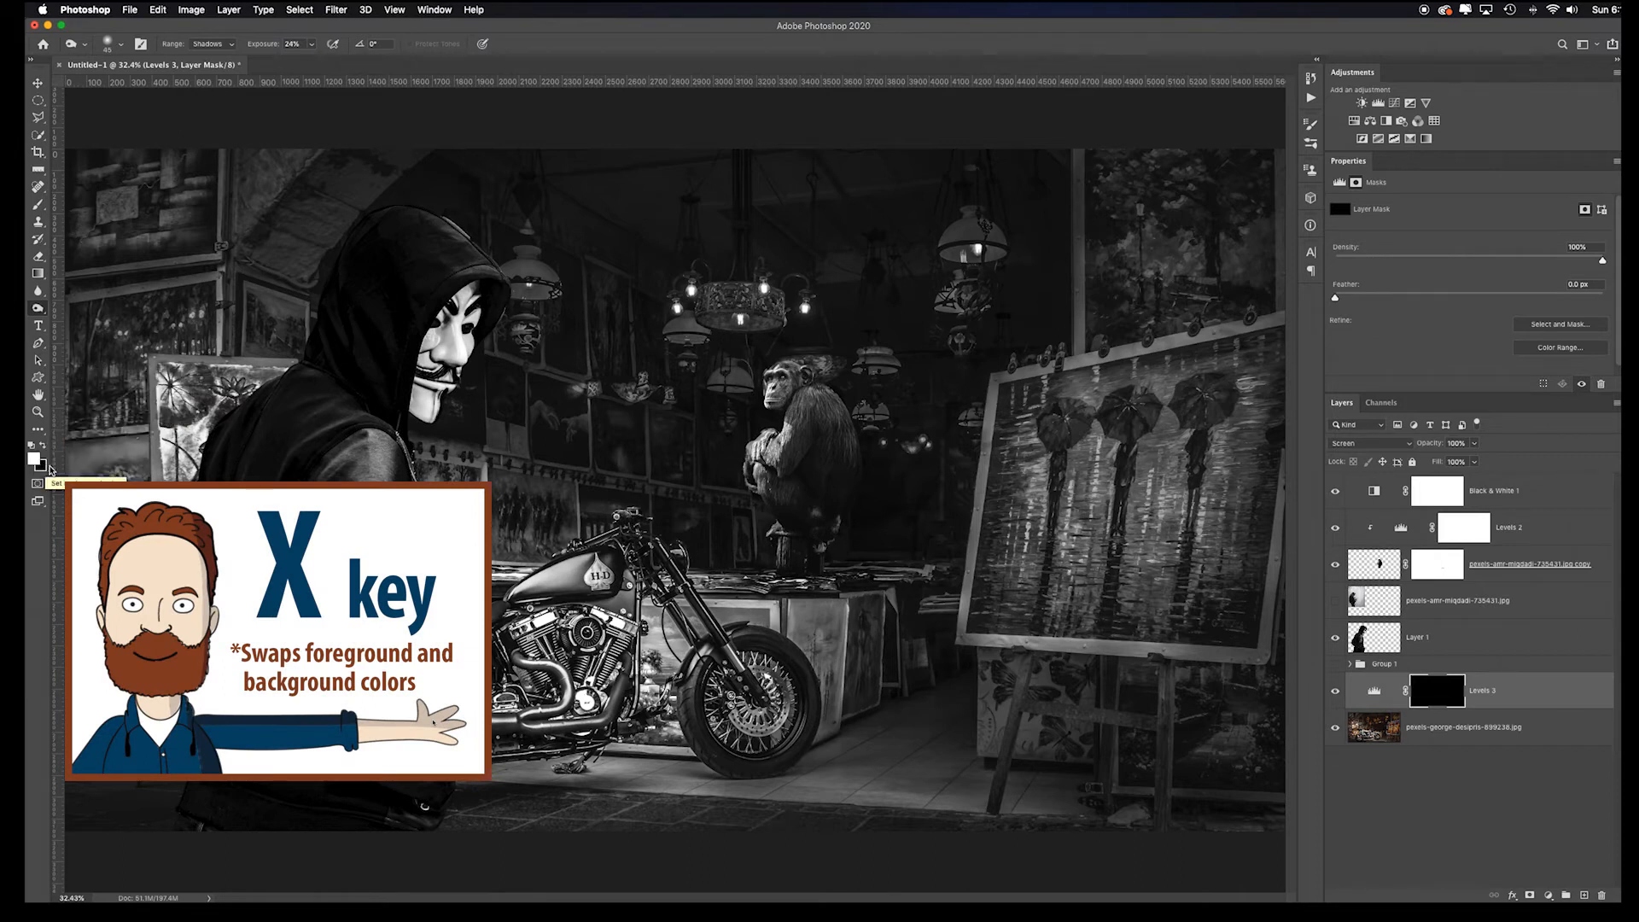
{"action": "key", "text": "b"}
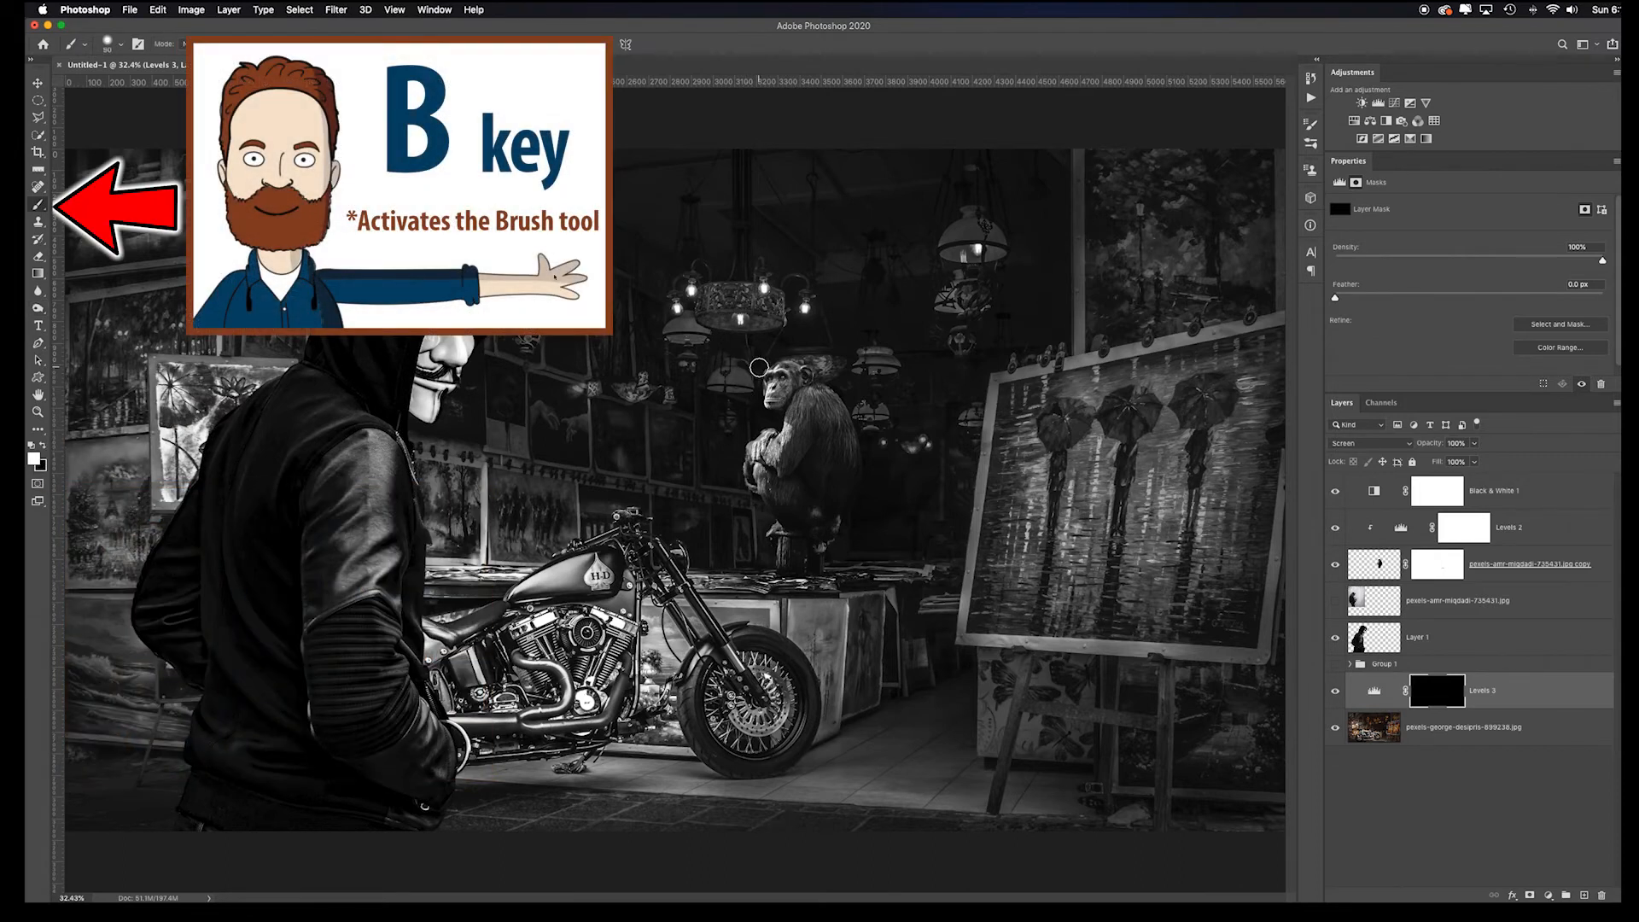
{"action": "key", "text": "bracketright"}
{"action": "key", "text": "bracketright"}
{"action": "key", "text": "bracketright"}
{"action": "key", "text": "bracketright"}
{"action": "key", "text": "bracketright"}
{"action": "key", "text": "bracketright"}
{"action": "key", "text": "bracketright"}
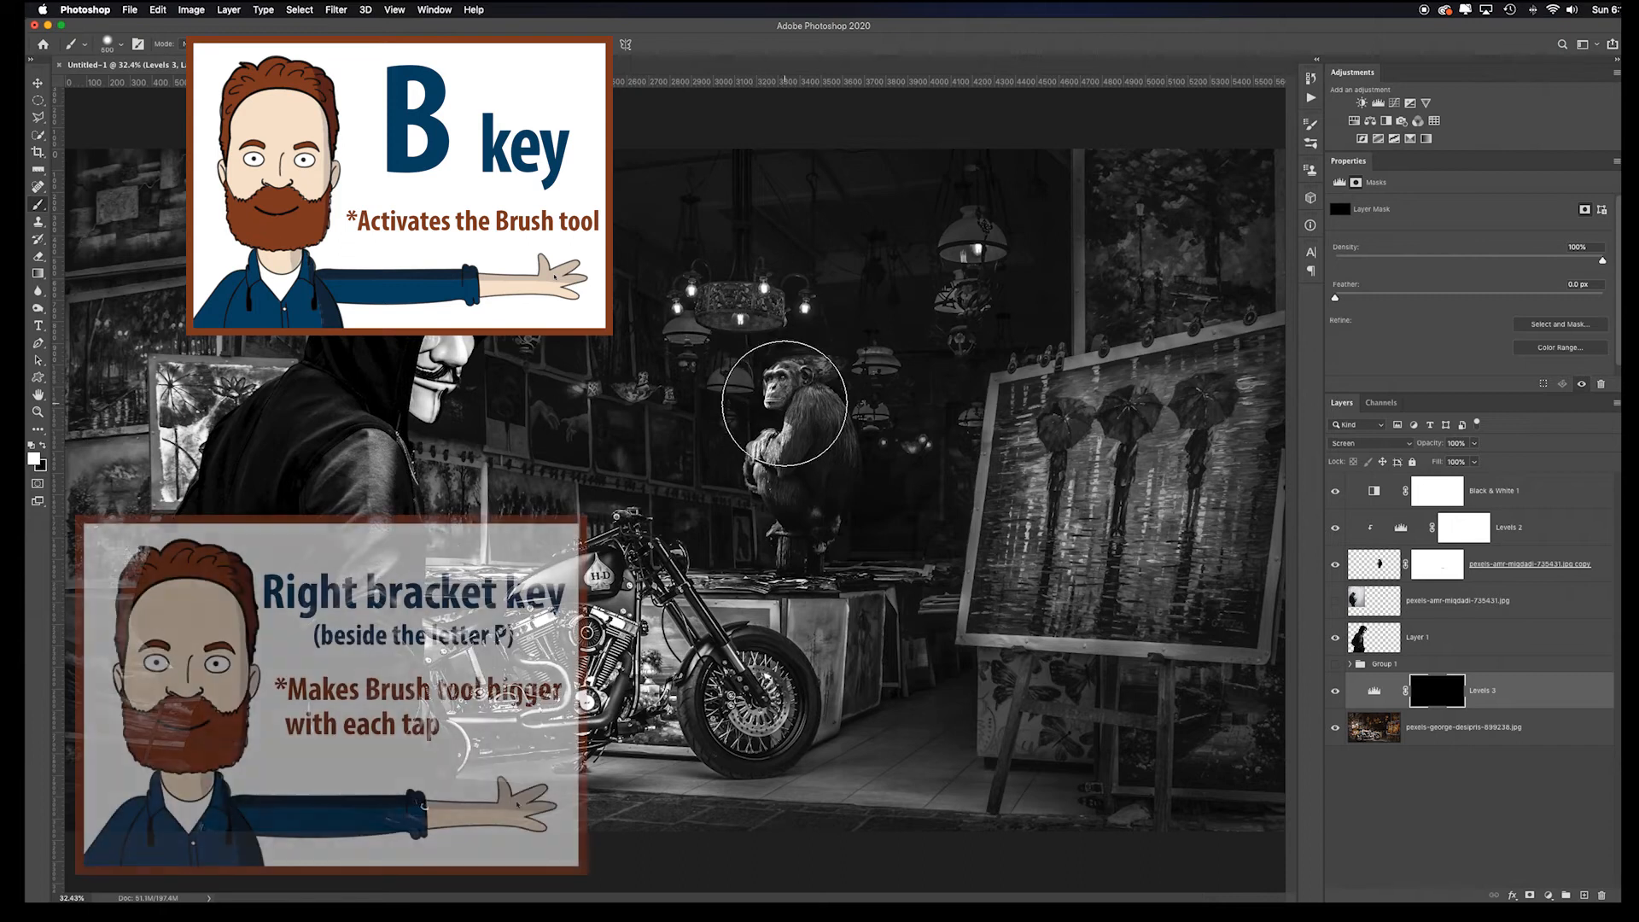
{"action": "key", "text": "bracketright"}
{"action": "left_click", "coordinate": [746, 291]}
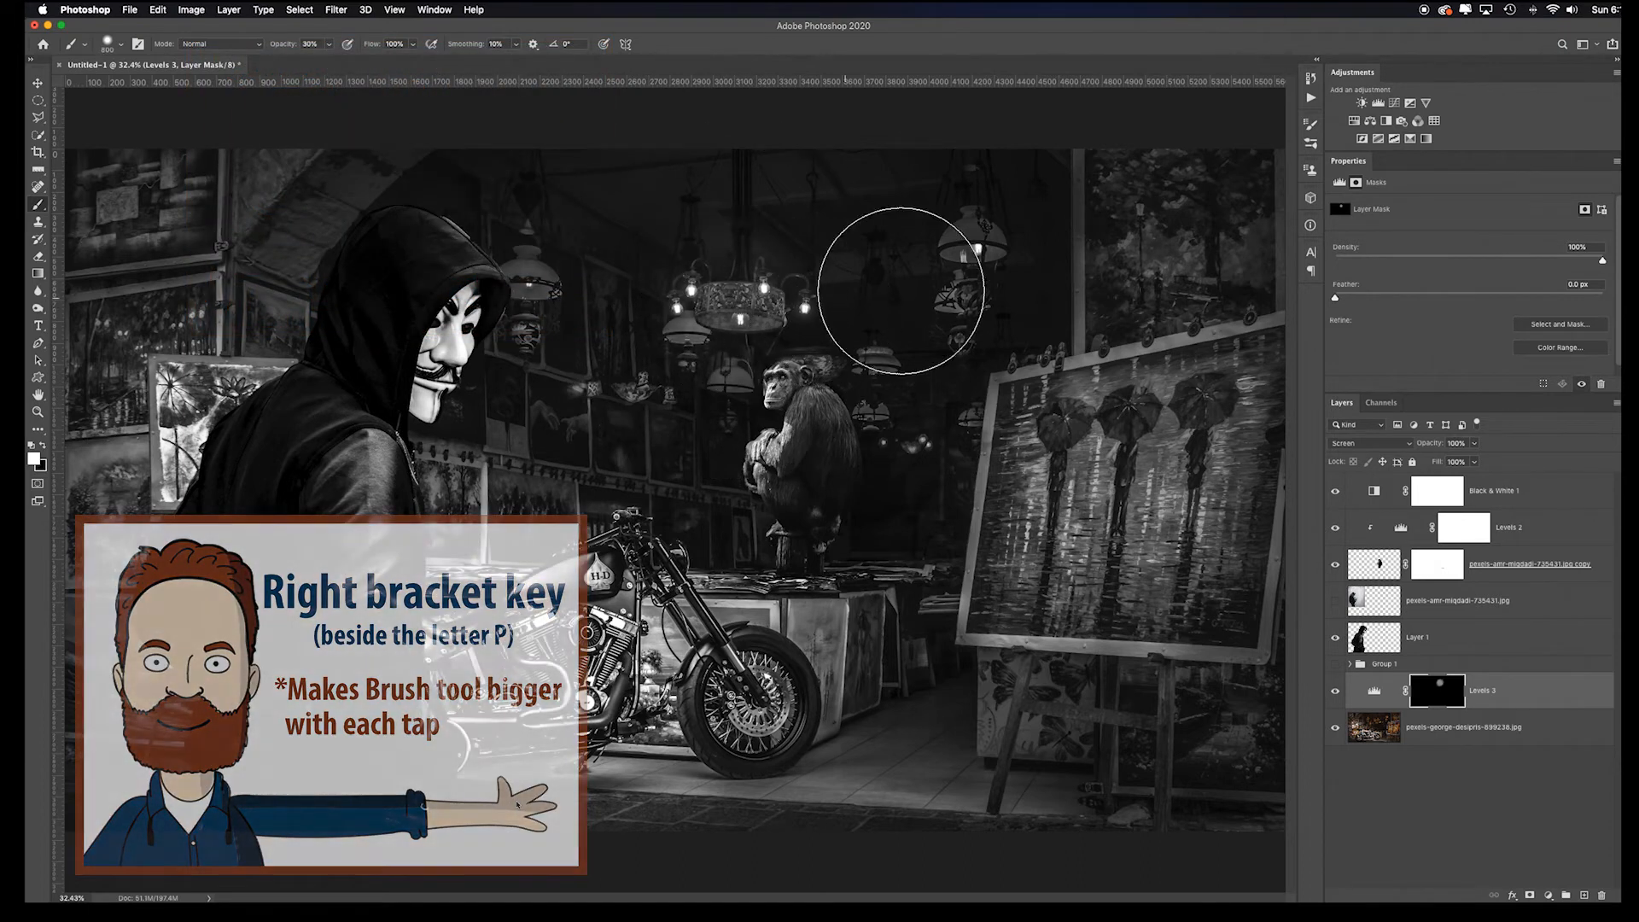
Step: Brighten the hanging lamps near the easel and the lamp beside the hooded figure by painting the Screen Levels mask, resizing the brush between areas
{"action": "left_click", "coordinate": [960, 263]}
{"action": "key", "text": "bracketleft"}
{"action": "key", "text": "bracketleft"}
{"action": "key", "text": "bracketleft"}
{"action": "key", "text": "bracketleft"}
{"action": "left_click", "coordinate": [539, 286]}
{"action": "key", "text": "bracketright"}
{"action": "key", "text": "bracketright"}
{"action": "key", "text": "bracketright"}
{"action": "key", "text": "bracketright"}
{"action": "key", "text": "bracketright"}
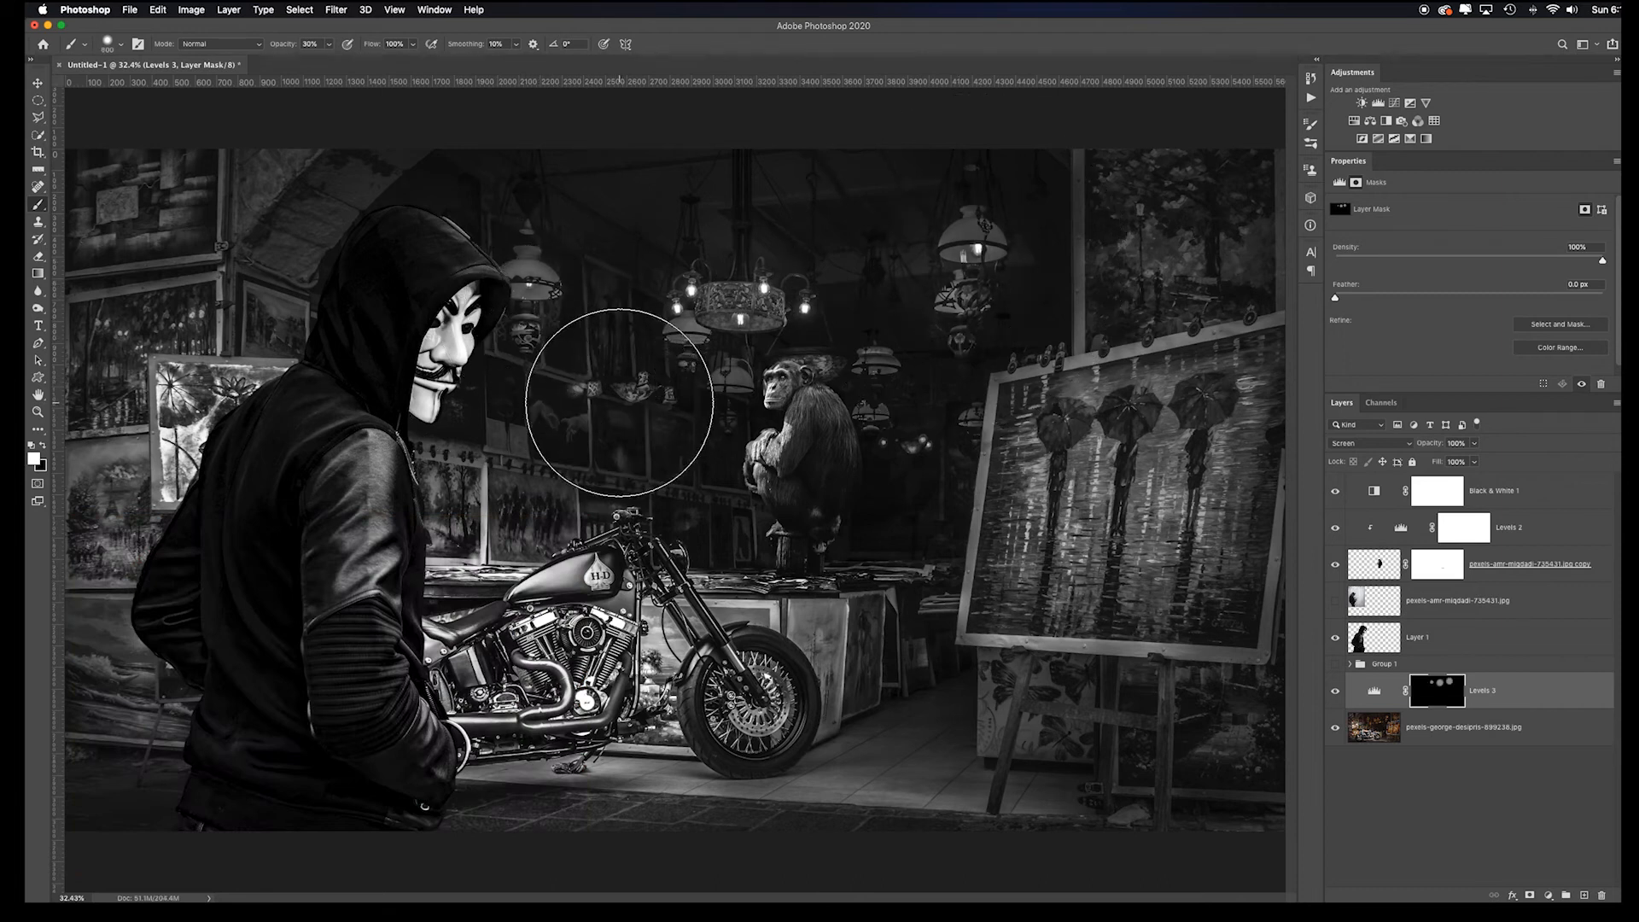
Step: Brighten the wall pictures below the chandelier and the smaller surrounding lamps on the same mask, reducing the brush size
{"action": "left_click", "coordinate": [621, 401]}
{"action": "key", "text": "bracketleft"}
{"action": "key", "text": "bracketleft"}
{"action": "key", "text": "bracketleft"}
{"action": "key", "text": "bracketleft"}
{"action": "key", "text": "bracketleft"}
{"action": "key", "text": "bracketleft"}
{"action": "key", "text": "bracketleft"}
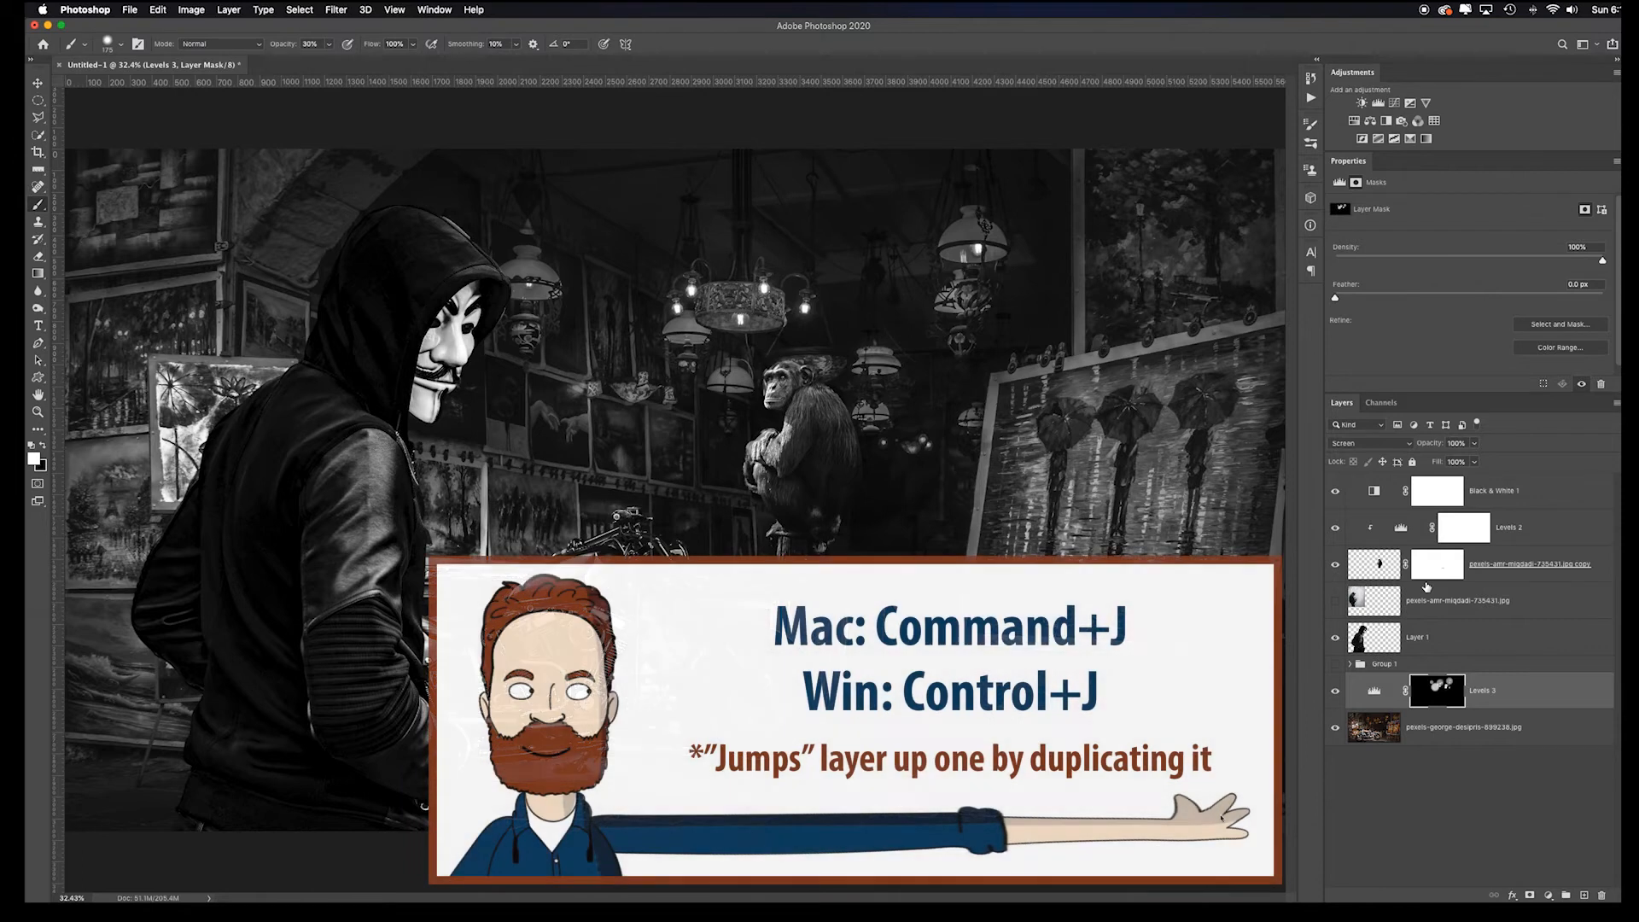
Step: Duplicate the Screen Levels adjustment and feather its mask by about 14.6 px
{"action": "key", "text": "super+j"}
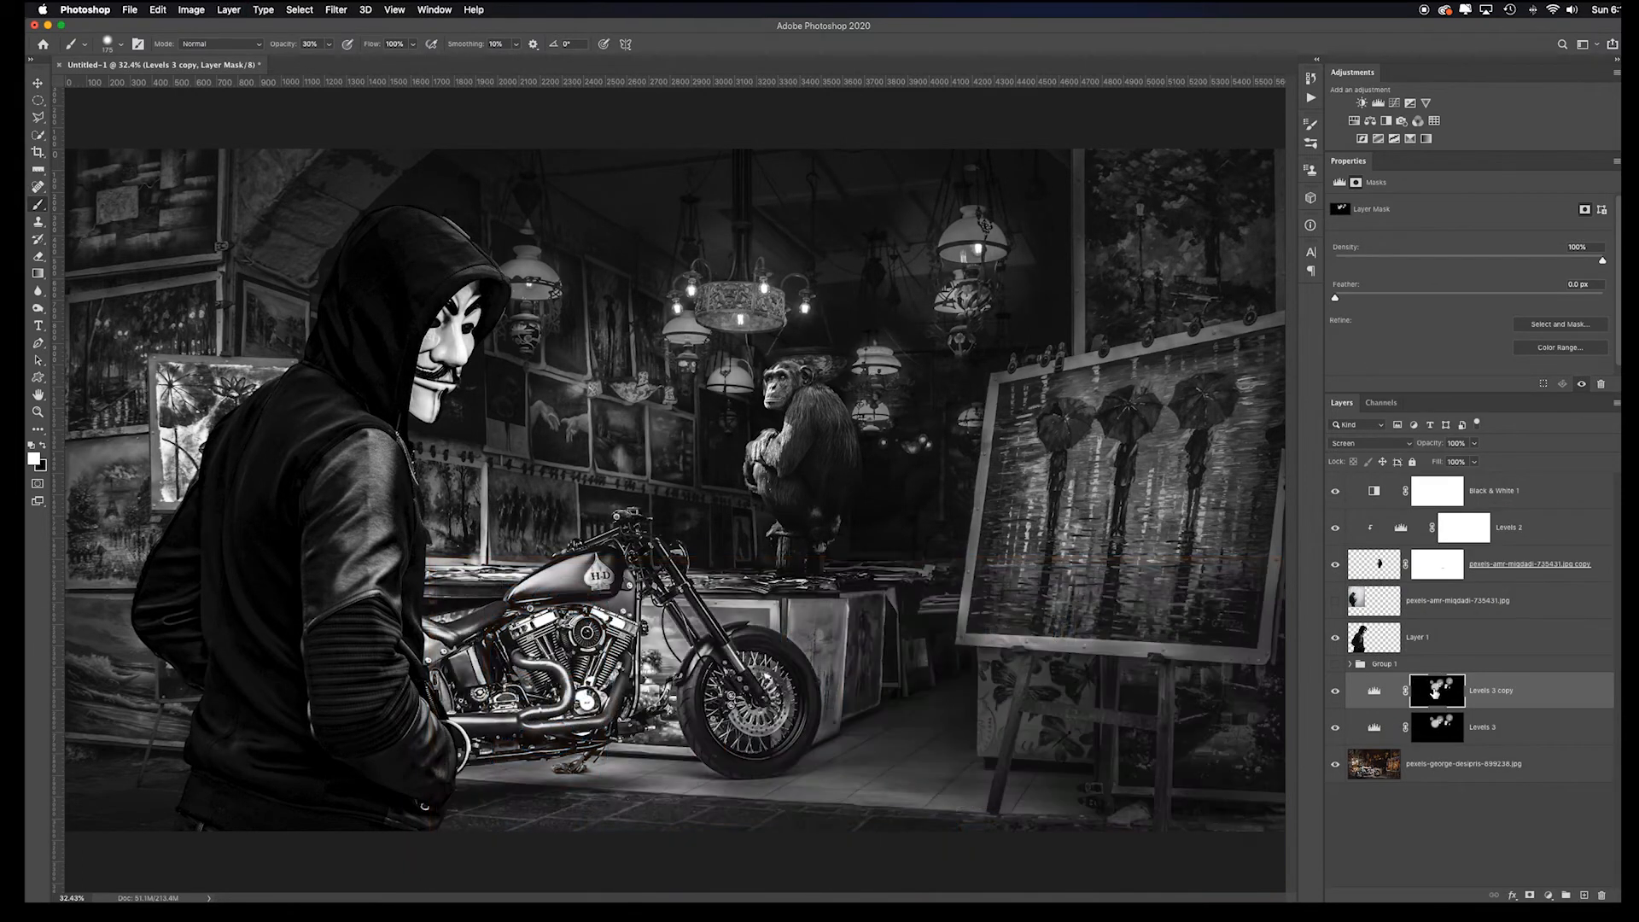
{"action": "left_click_drag", "start_coordinate": [1338, 298], "coordinate": [1414, 310]}
{"action": "left_click", "coordinate": [1338, 696]}
{"action": "left_click", "coordinate": [1337, 728]}
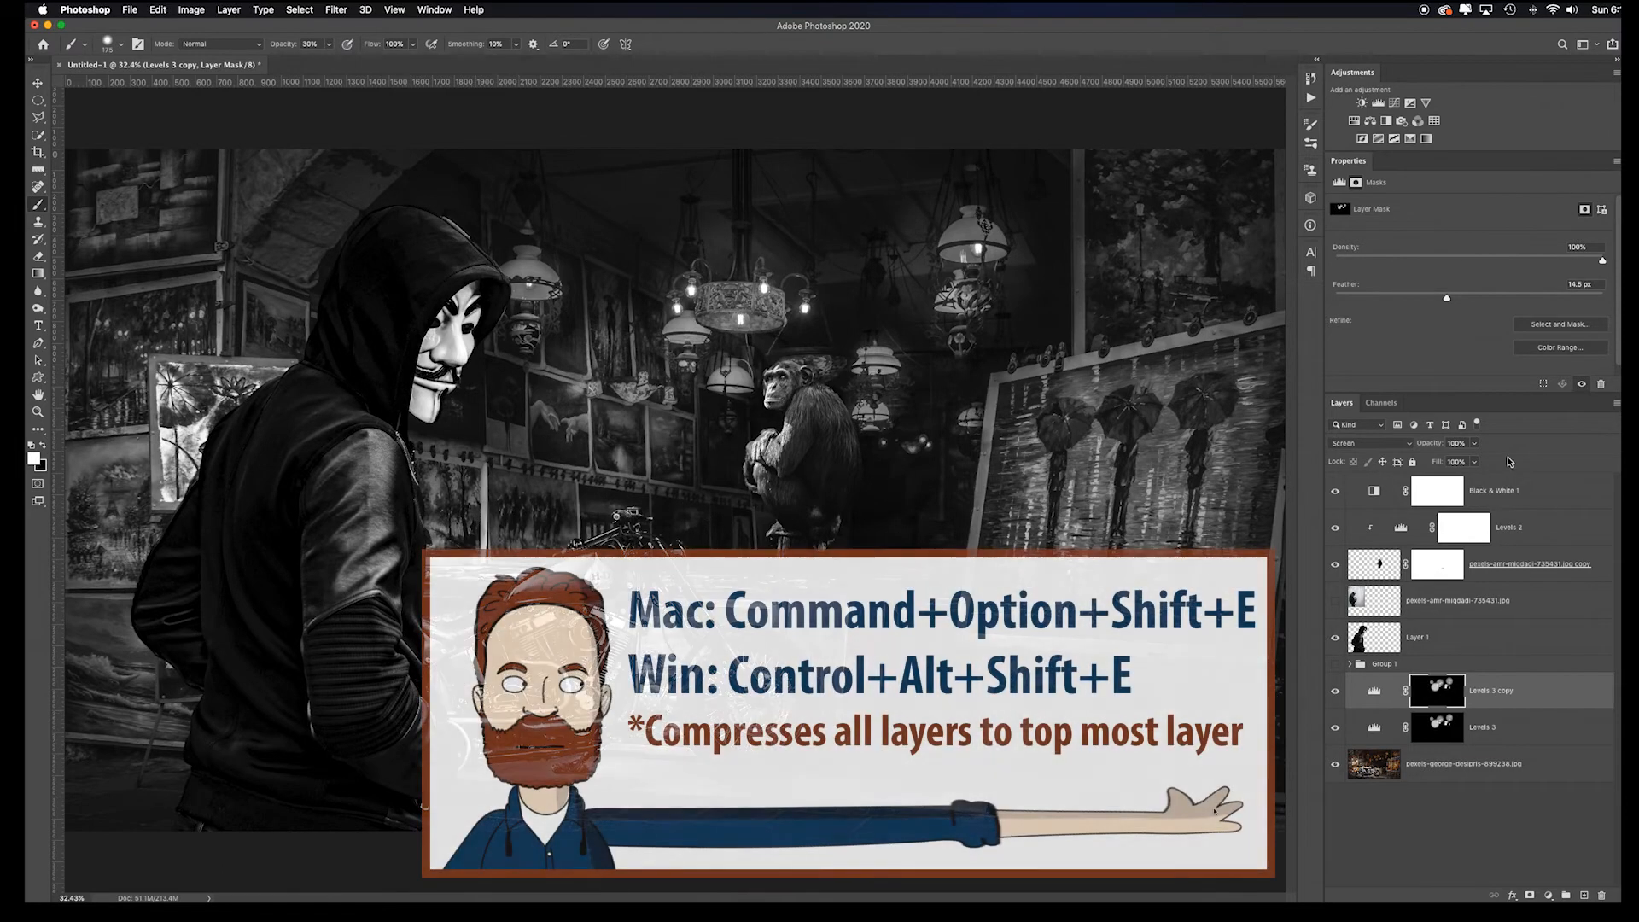
Step: Stamp all visible layers into a new layer above Black & White 1, group all layers beneath it, and hide that group
{"action": "left_click", "coordinate": [1571, 500]}
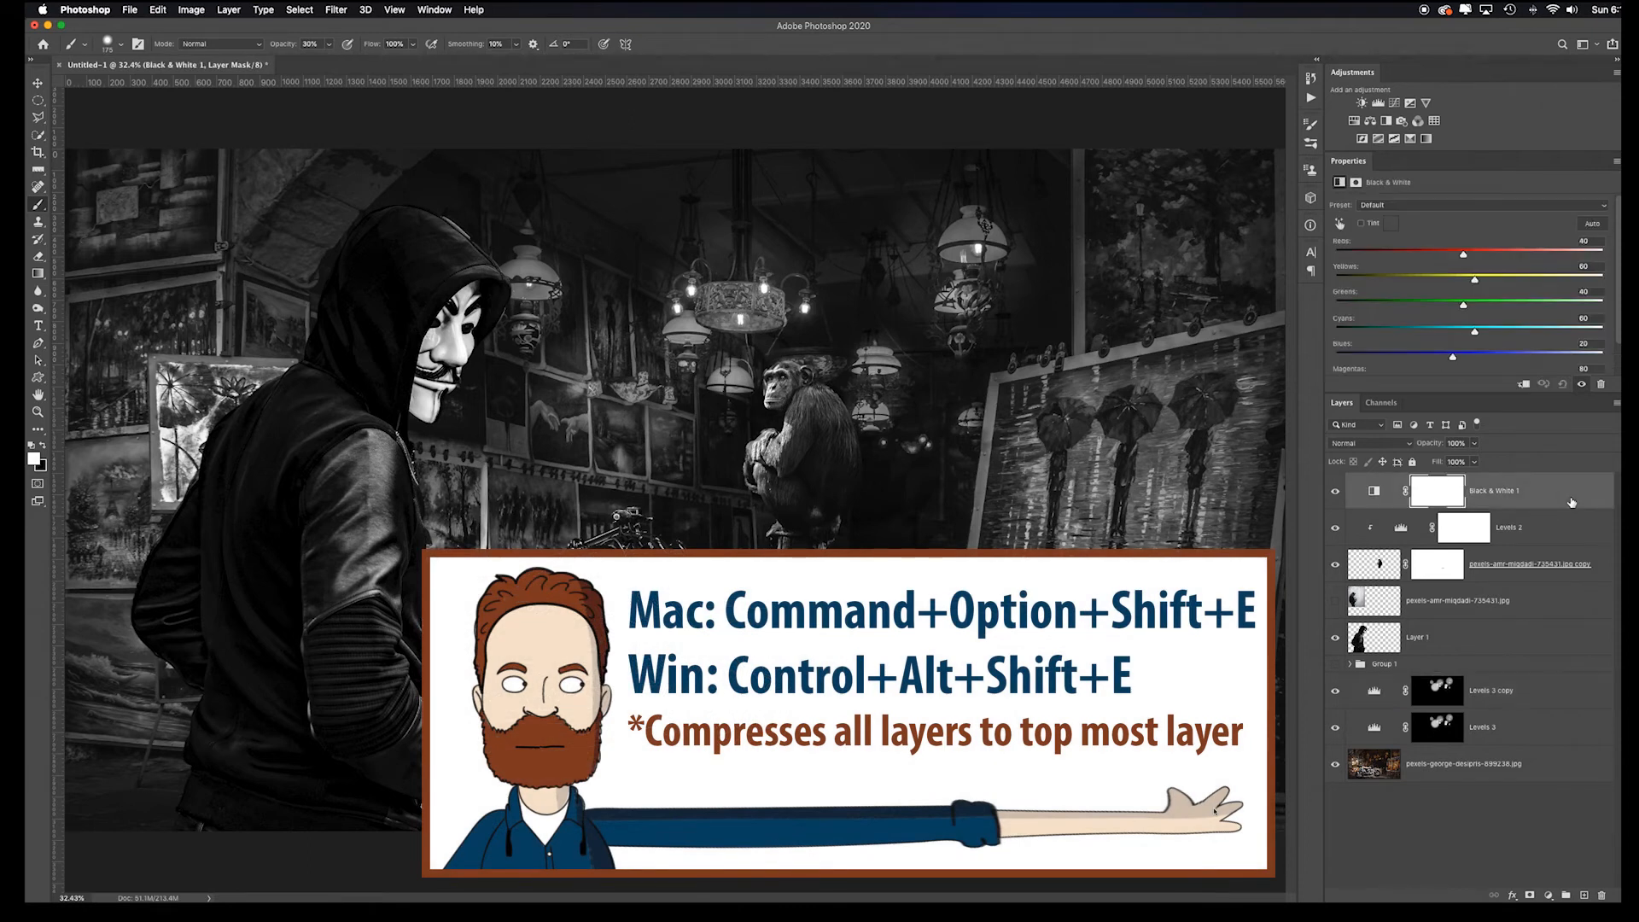
{"action": "key", "text": "super+alt+shift+e"}
{"action": "left_click", "coordinate": [1573, 528]}
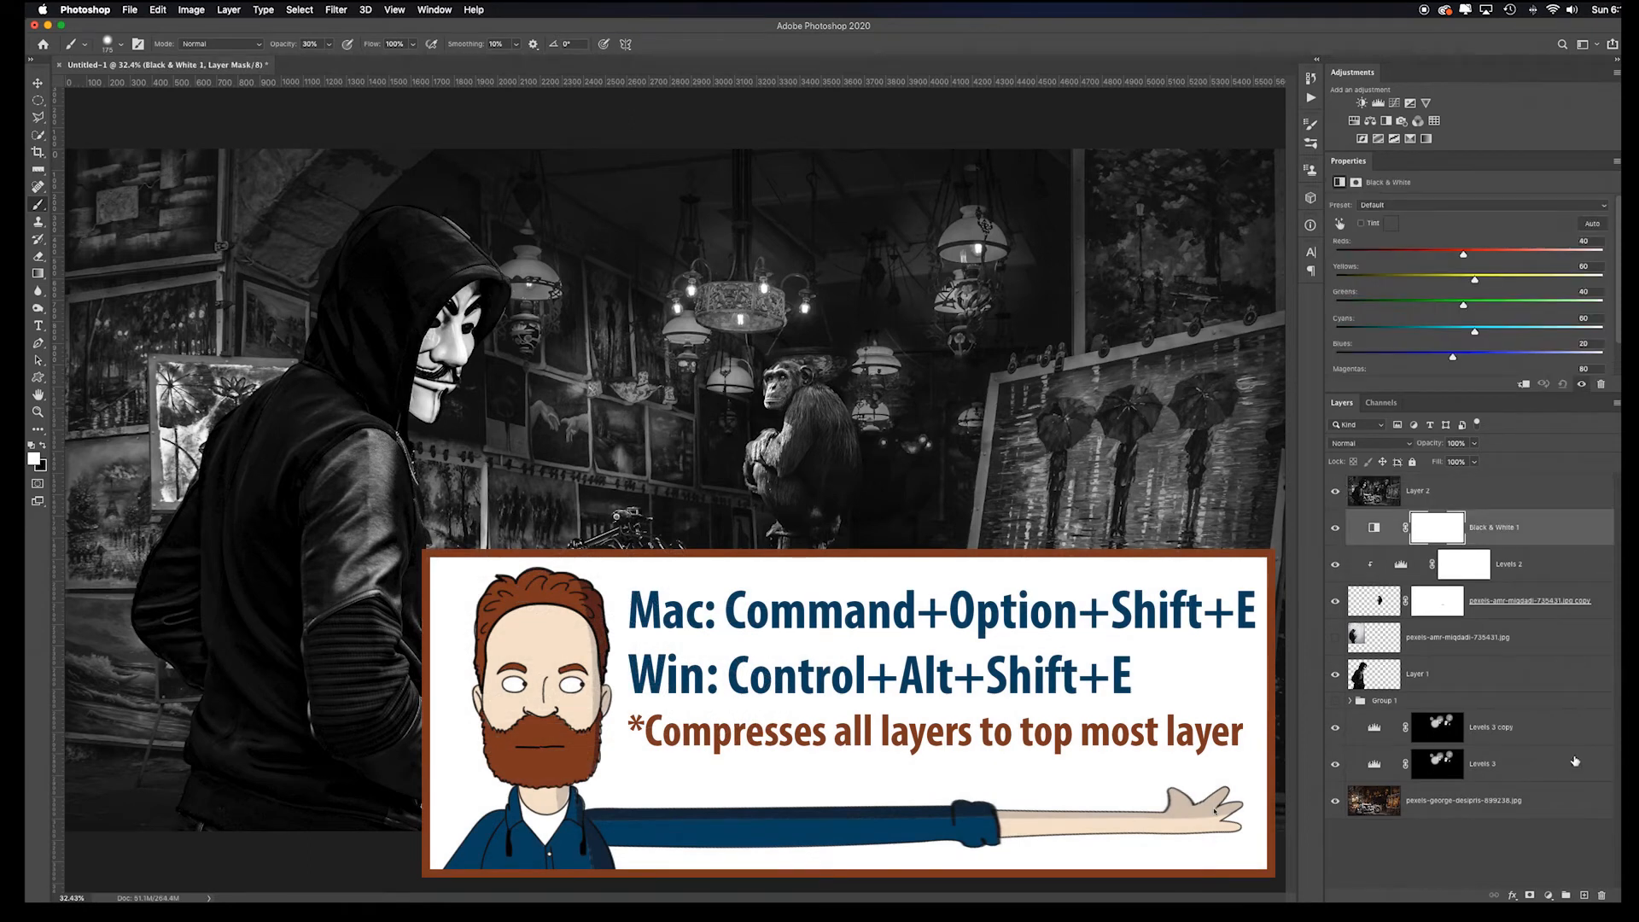
{"action": "left_click", "coordinate": [1547, 793], "text": "shift"}
{"action": "key", "text": "super+g"}
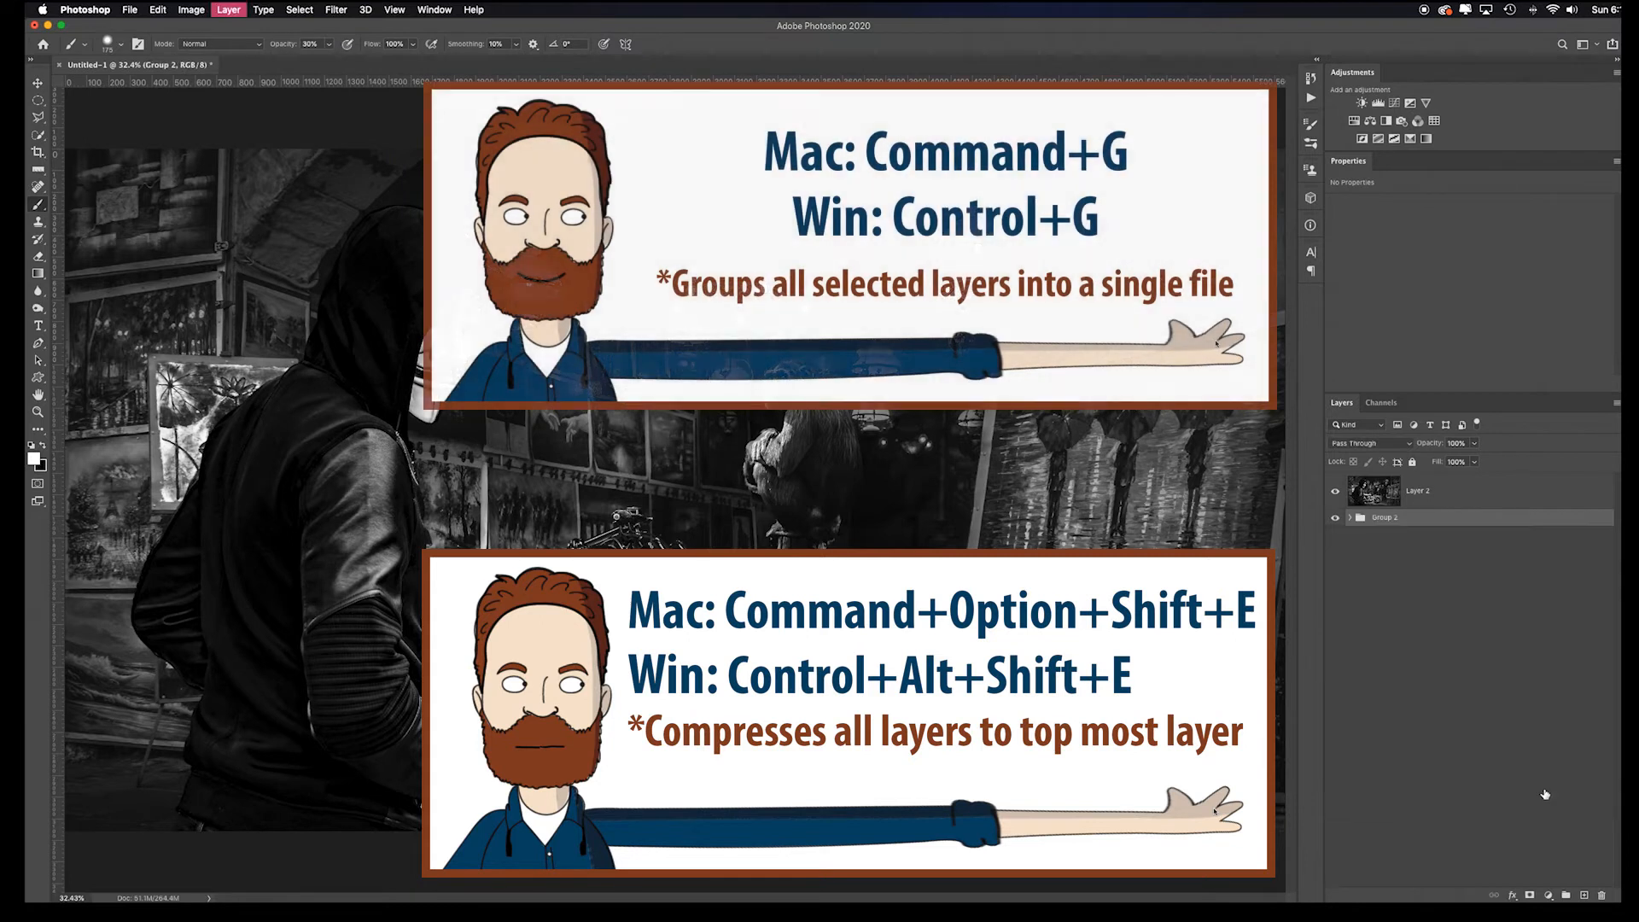
{"action": "left_click", "coordinate": [1336, 516]}
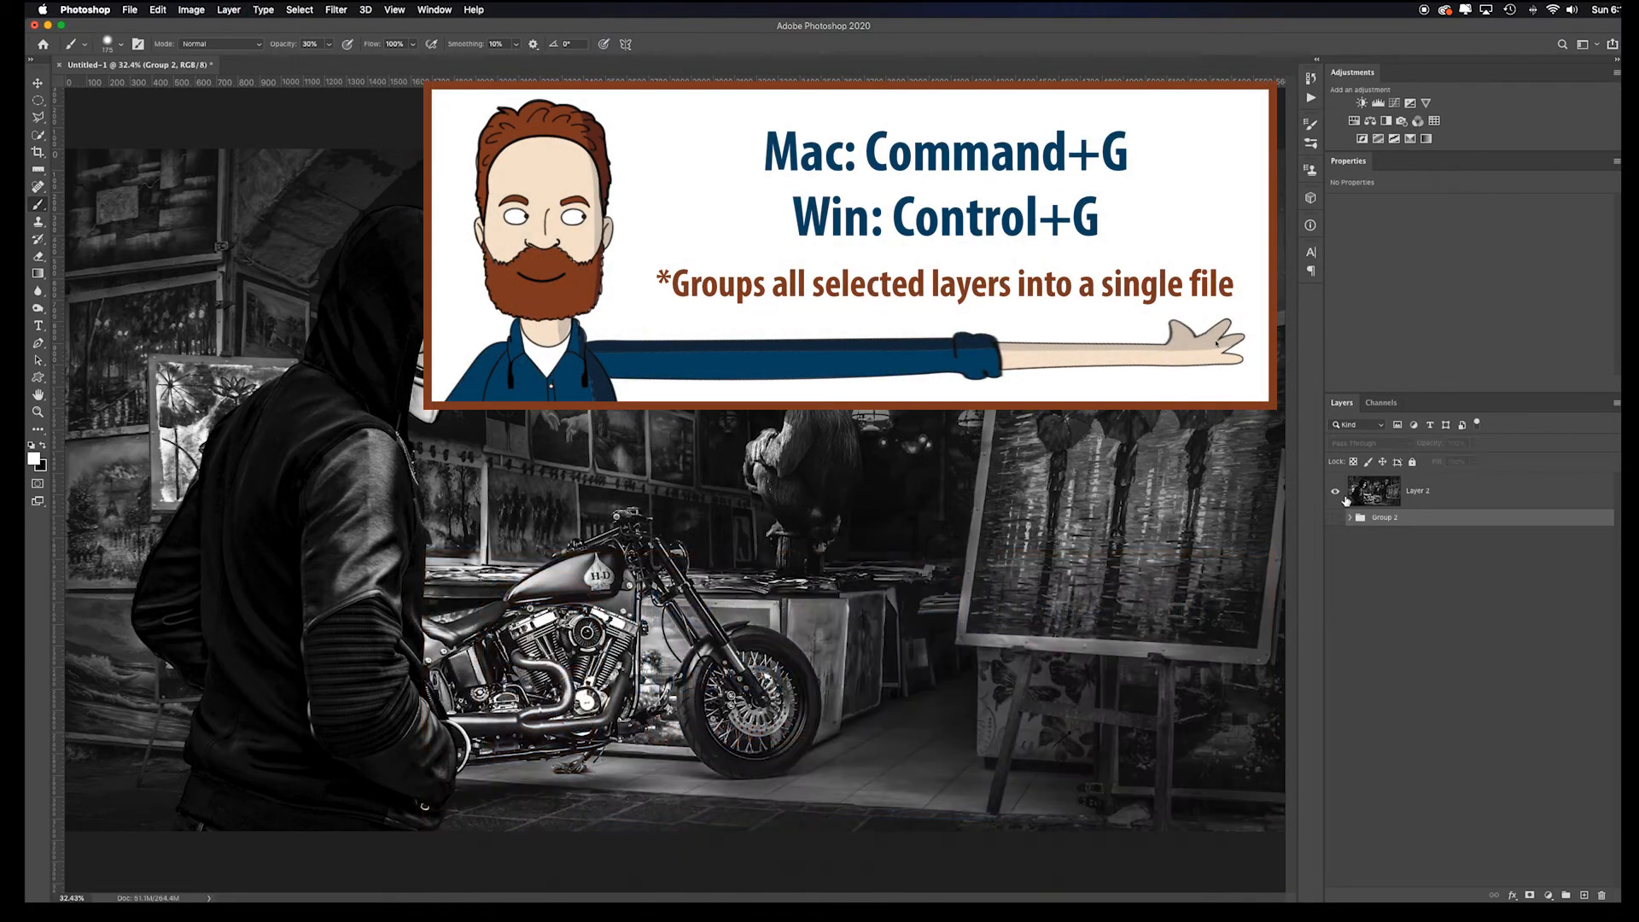
Step: Duplicate the merged layer and add a Levels adjustment above the copy
{"action": "left_click", "coordinate": [1418, 497]}
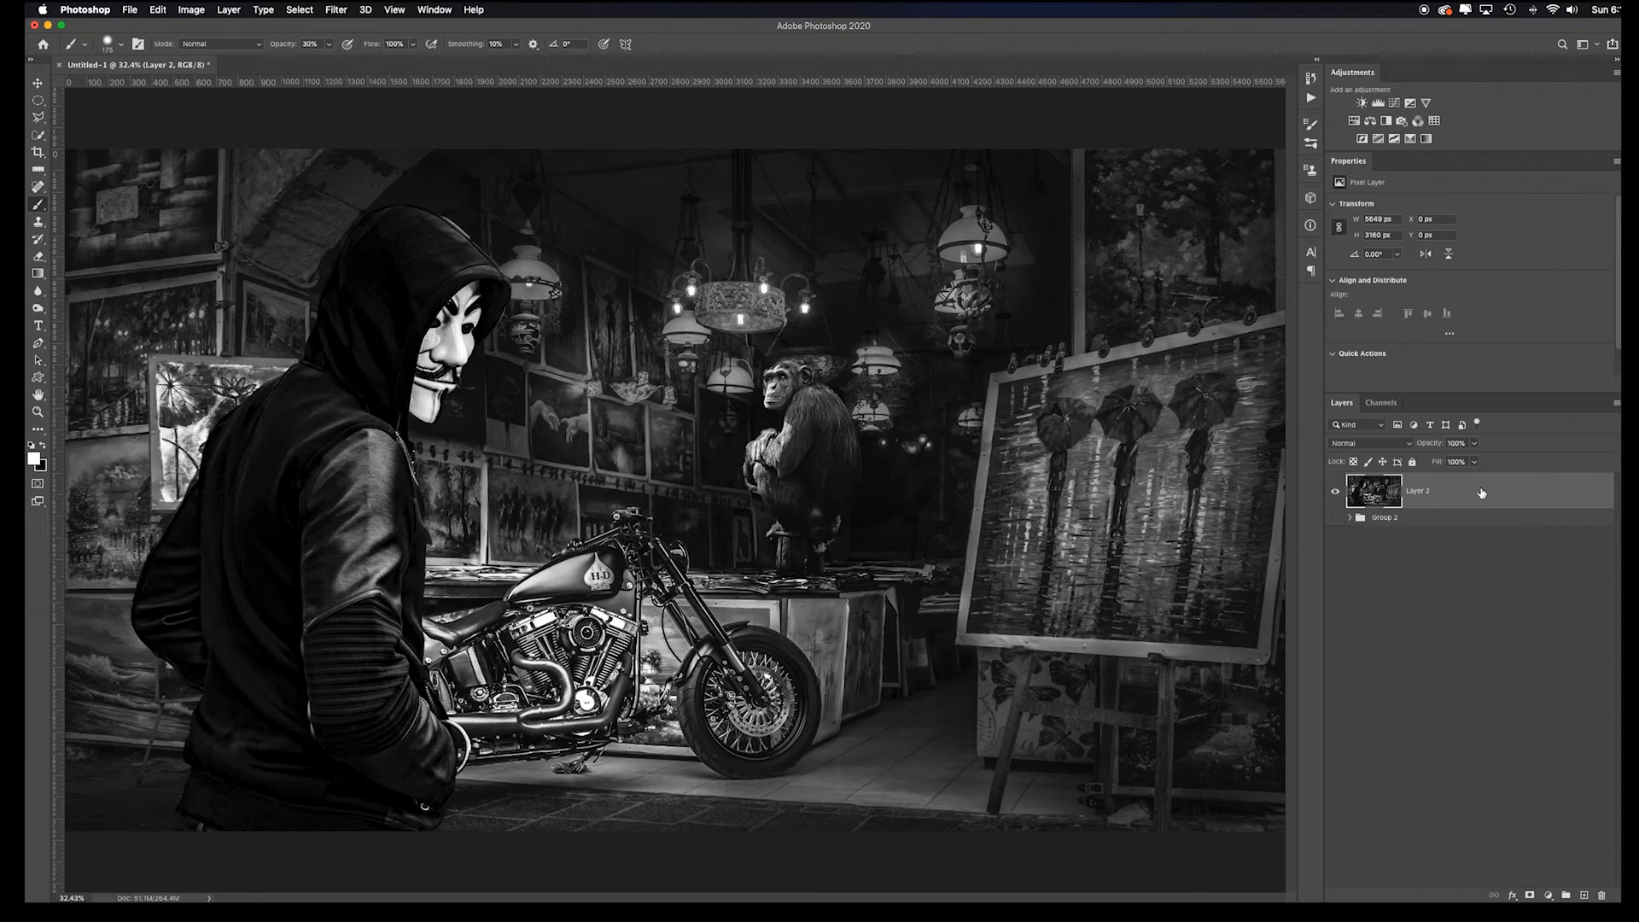
{"action": "key", "text": "super+j"}
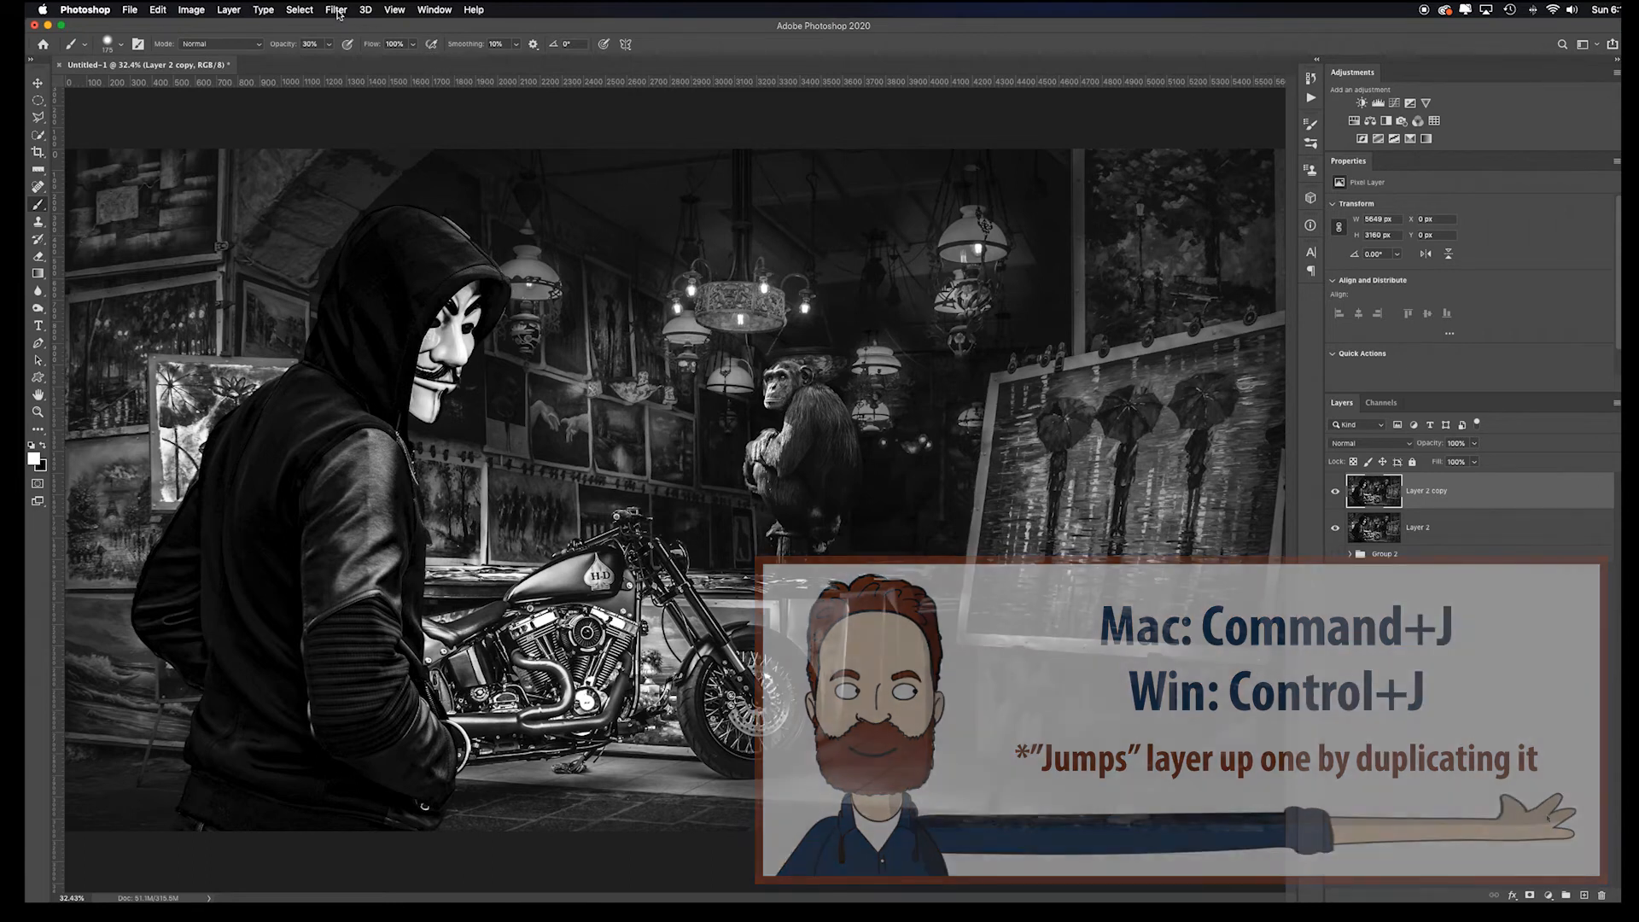
{"action": "left_click", "coordinate": [1385, 103]}
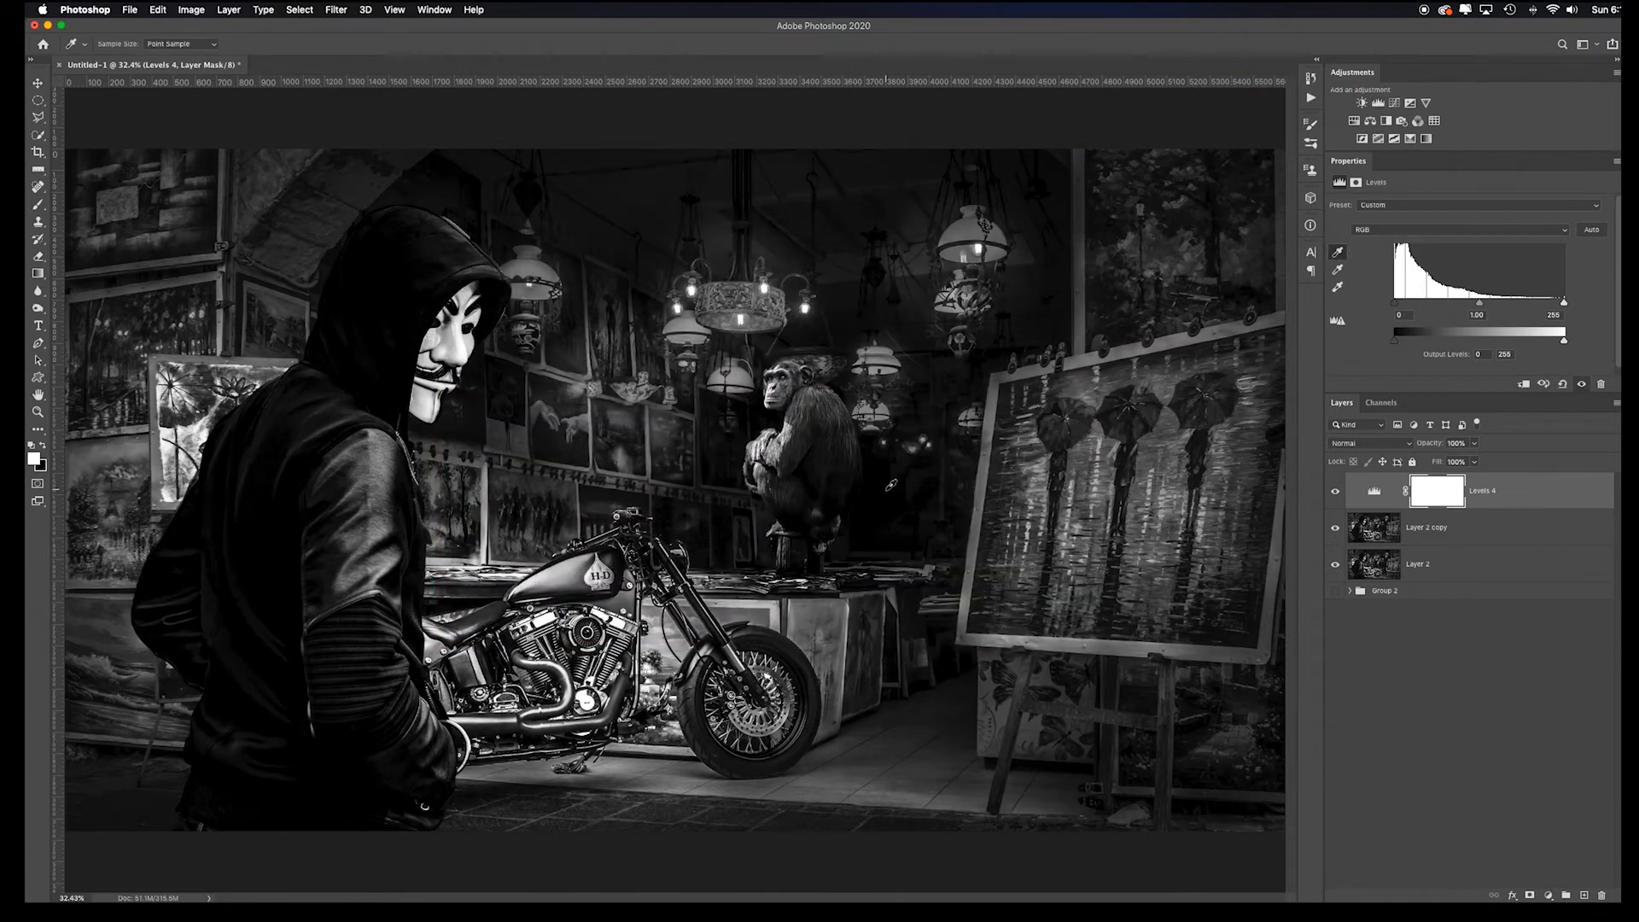
Step: Sample a black point beside the chimpanzee, set the Levels midtones to 1.32, and lower the white output level to 245
{"action": "left_click", "coordinate": [742, 407]}
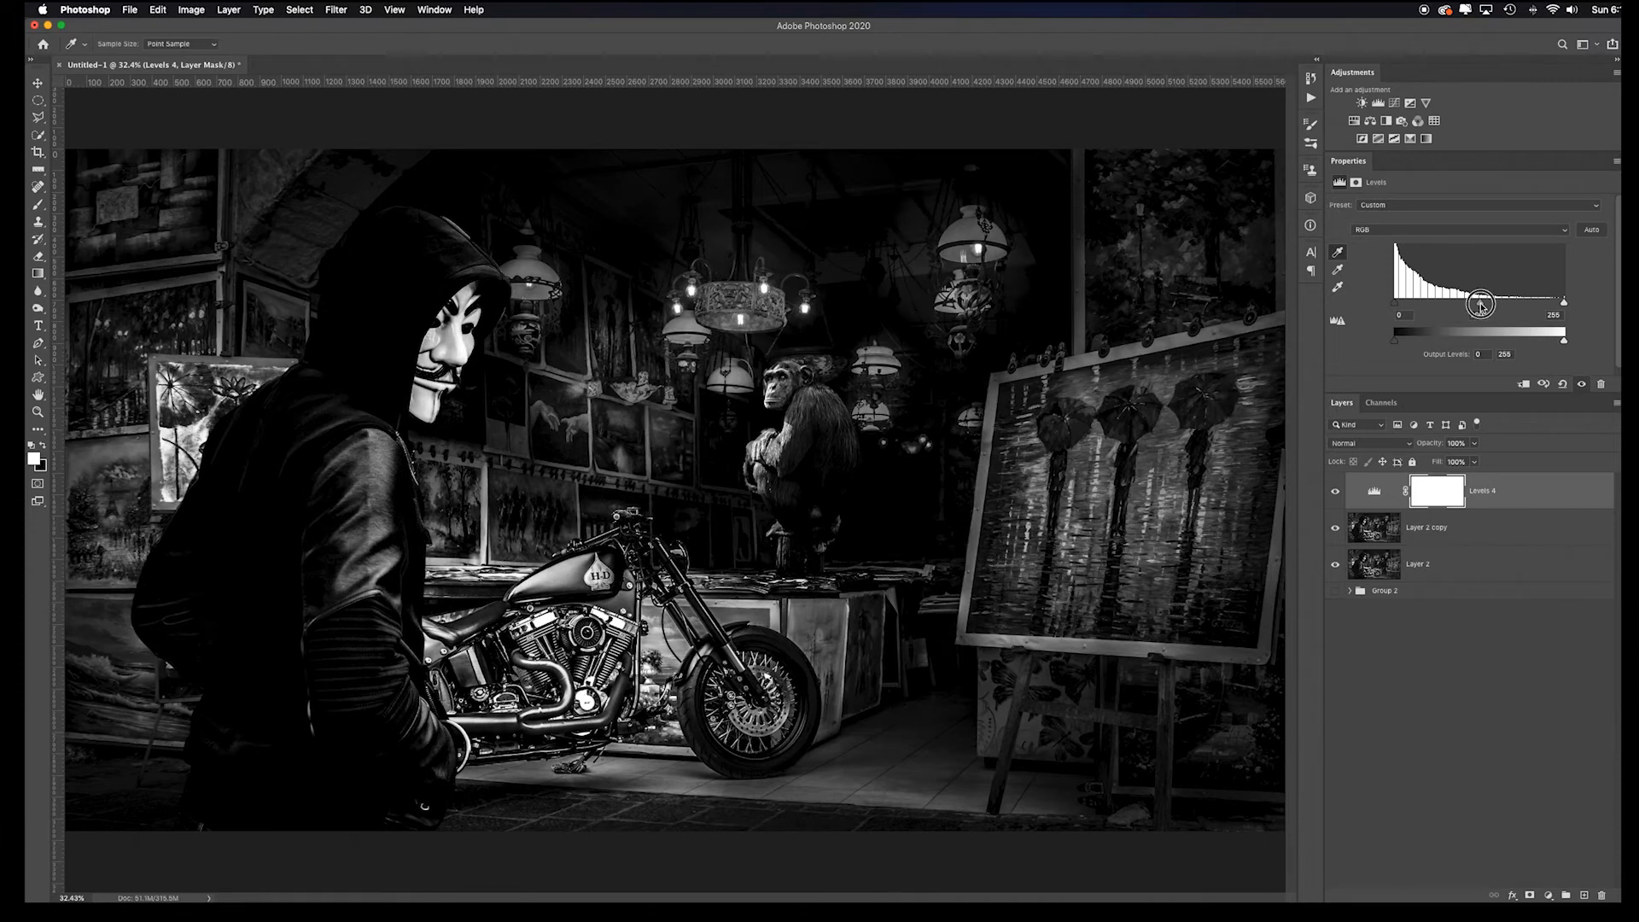
{"action": "left_click_drag", "start_coordinate": [1481, 305], "coordinate": [1463, 305]}
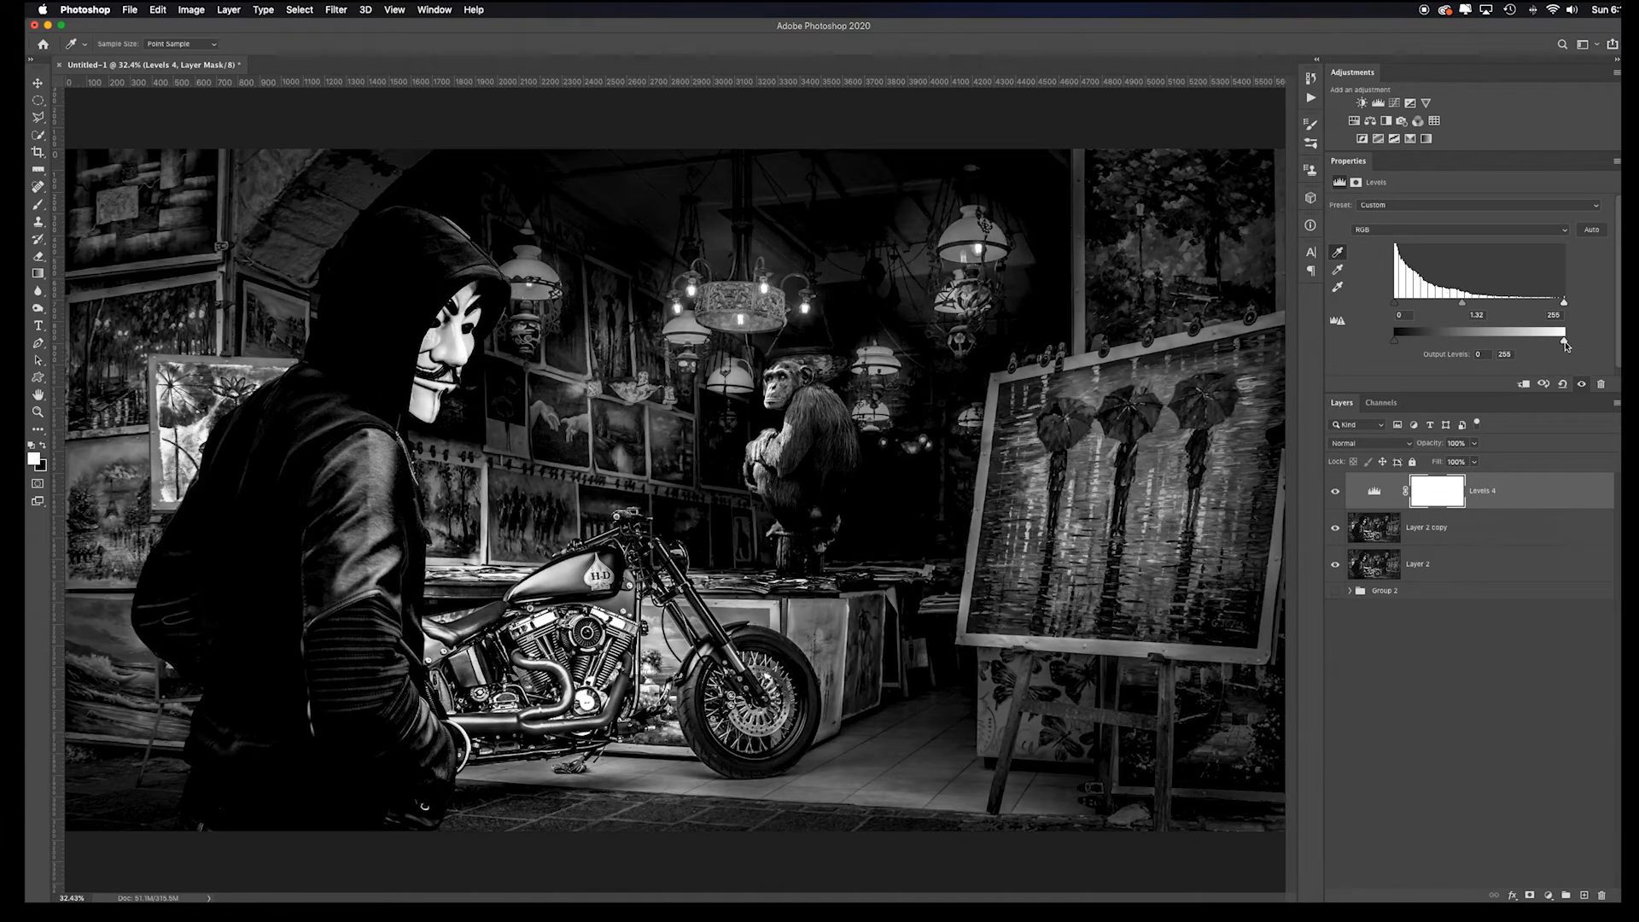
{"action": "mouse_move", "coordinate": [1550, 344]}
{"action": "left_mouse_down"}
{"action": "mouse_move", "coordinate": [1536, 346]}
{"action": "mouse_move", "coordinate": [1558, 341]}
{"action": "left_mouse_up"}
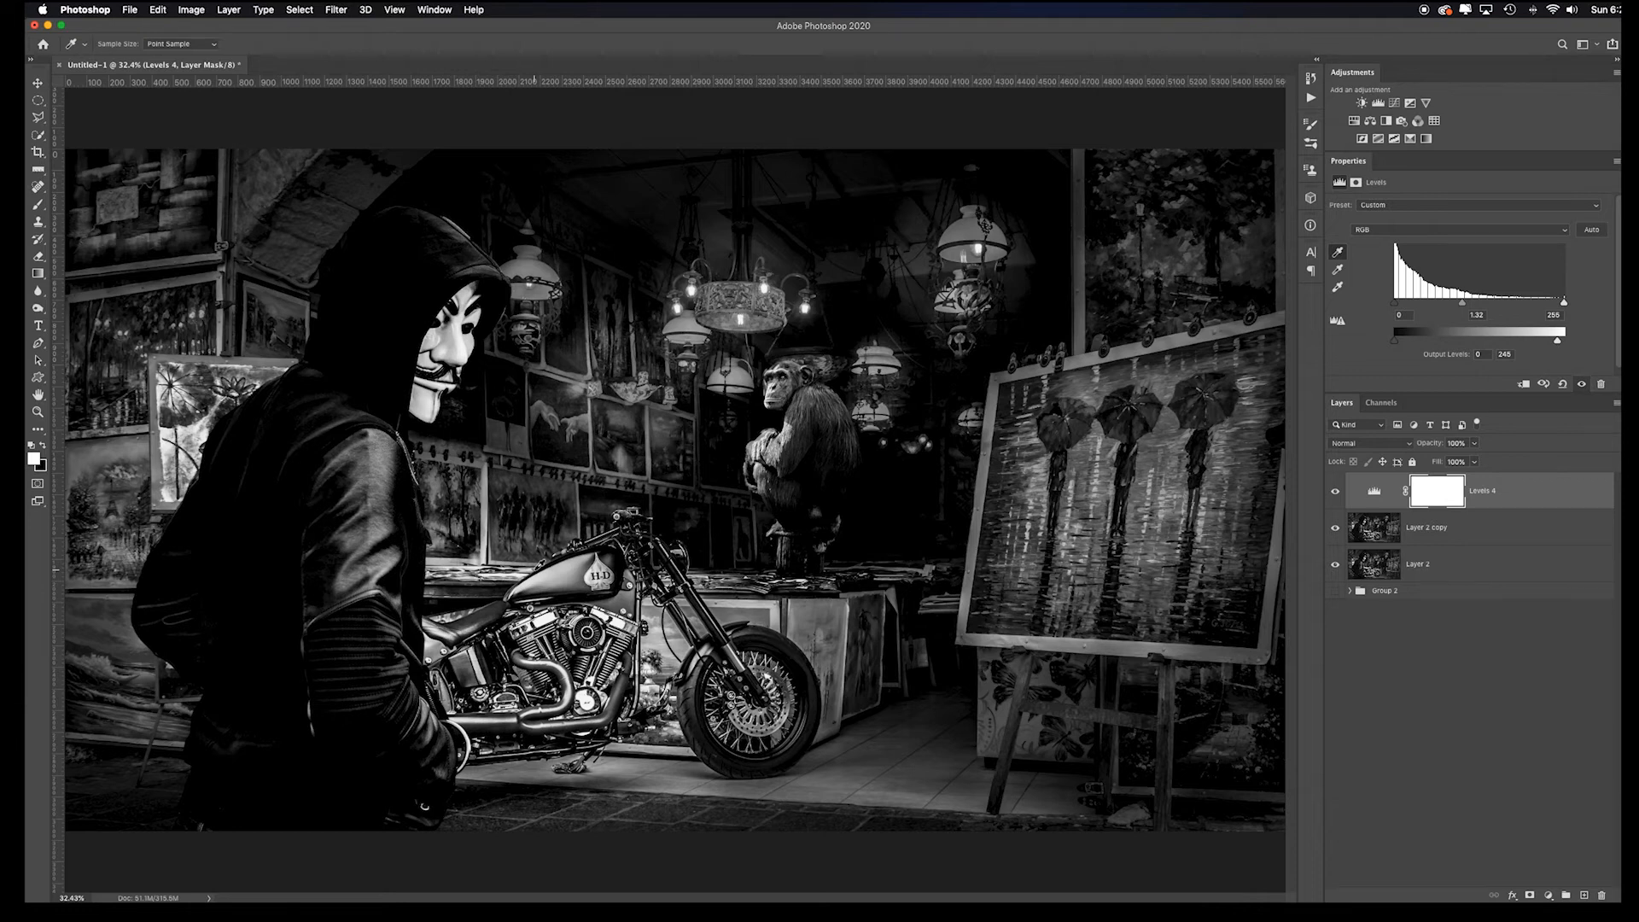
Step: Stamp the visible result into a new top layer and delete the Levels adjustment and duplicated layer beneath it
{"action": "key", "text": "super+alt+shift+e"}
{"action": "key", "text": "b"}
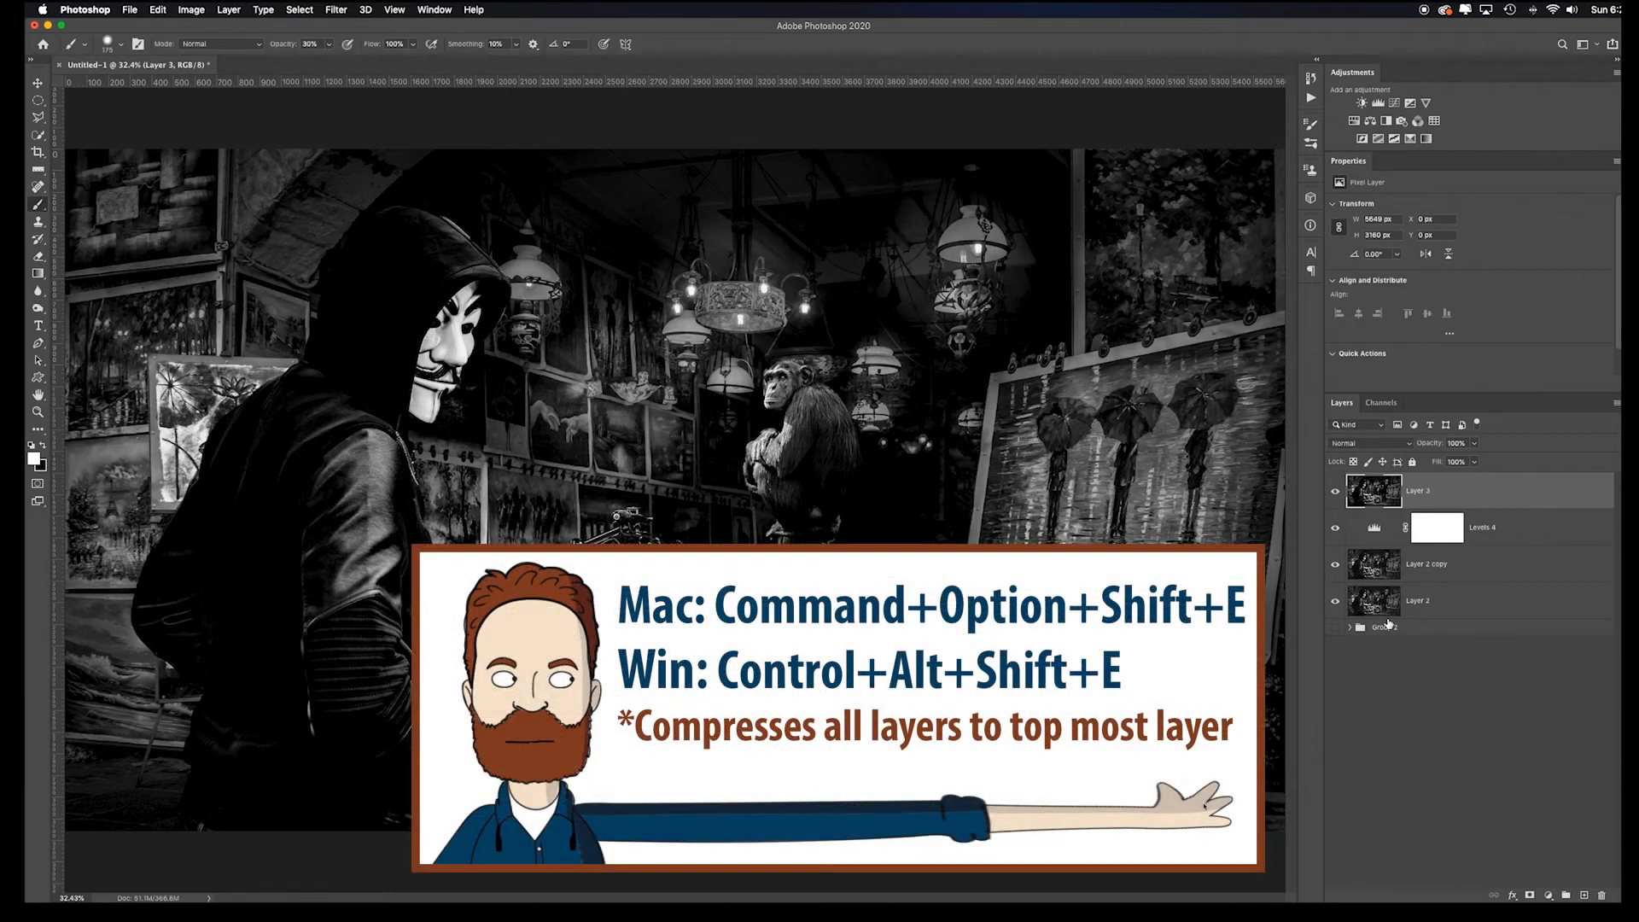
{"action": "left_click", "coordinate": [1514, 532]}
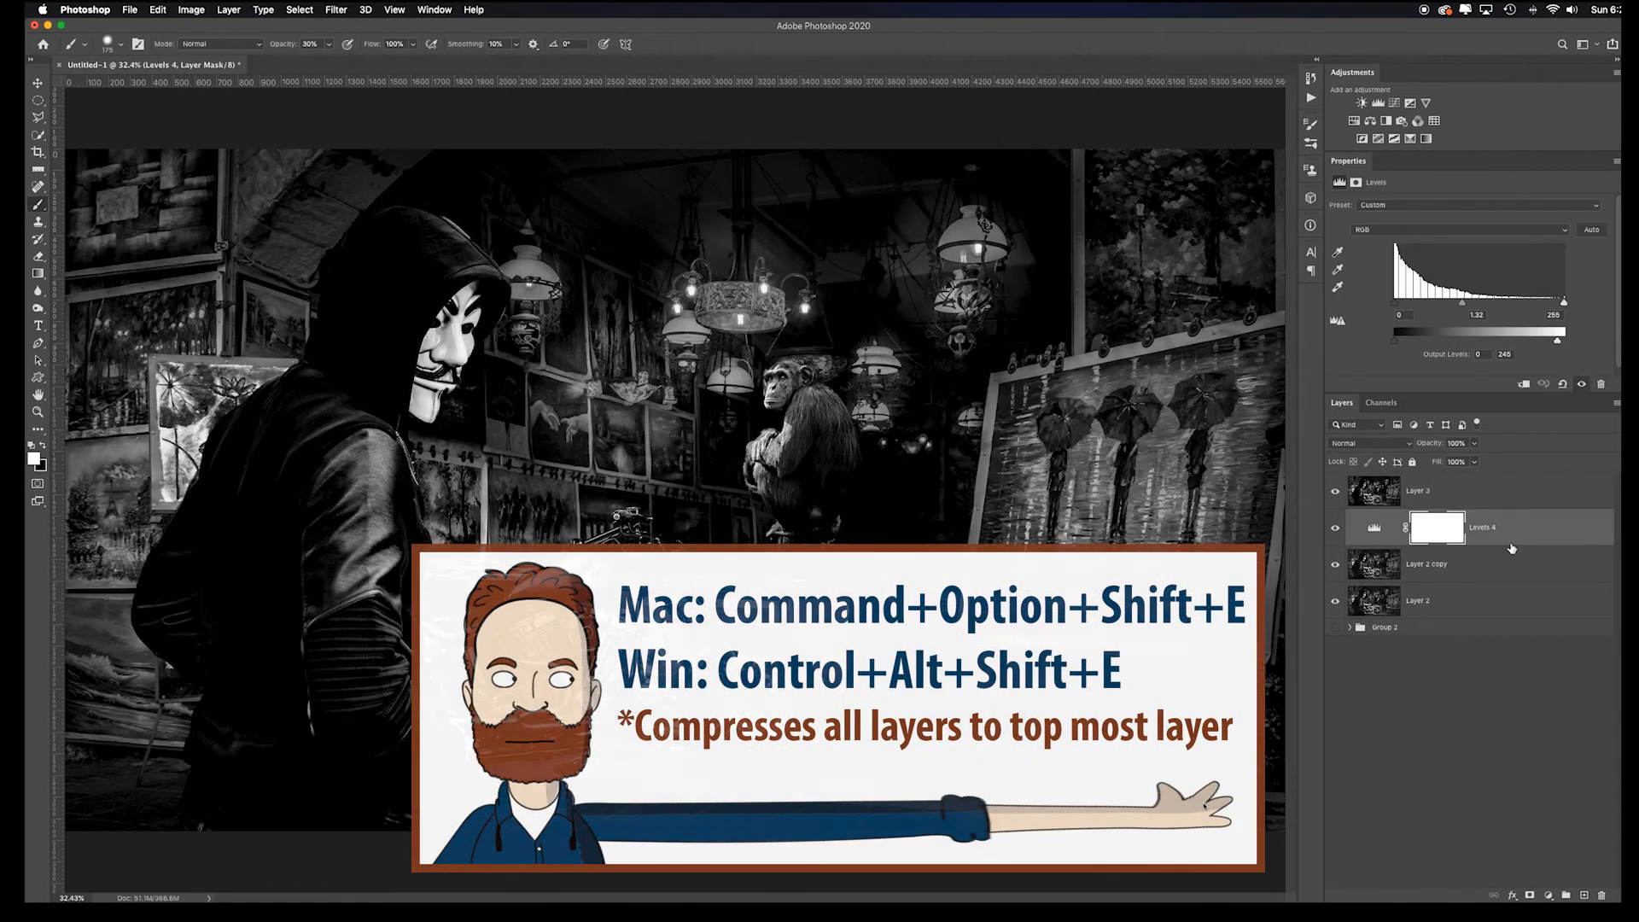
{"action": "left_click", "coordinate": [1502, 564], "text": "shift"}
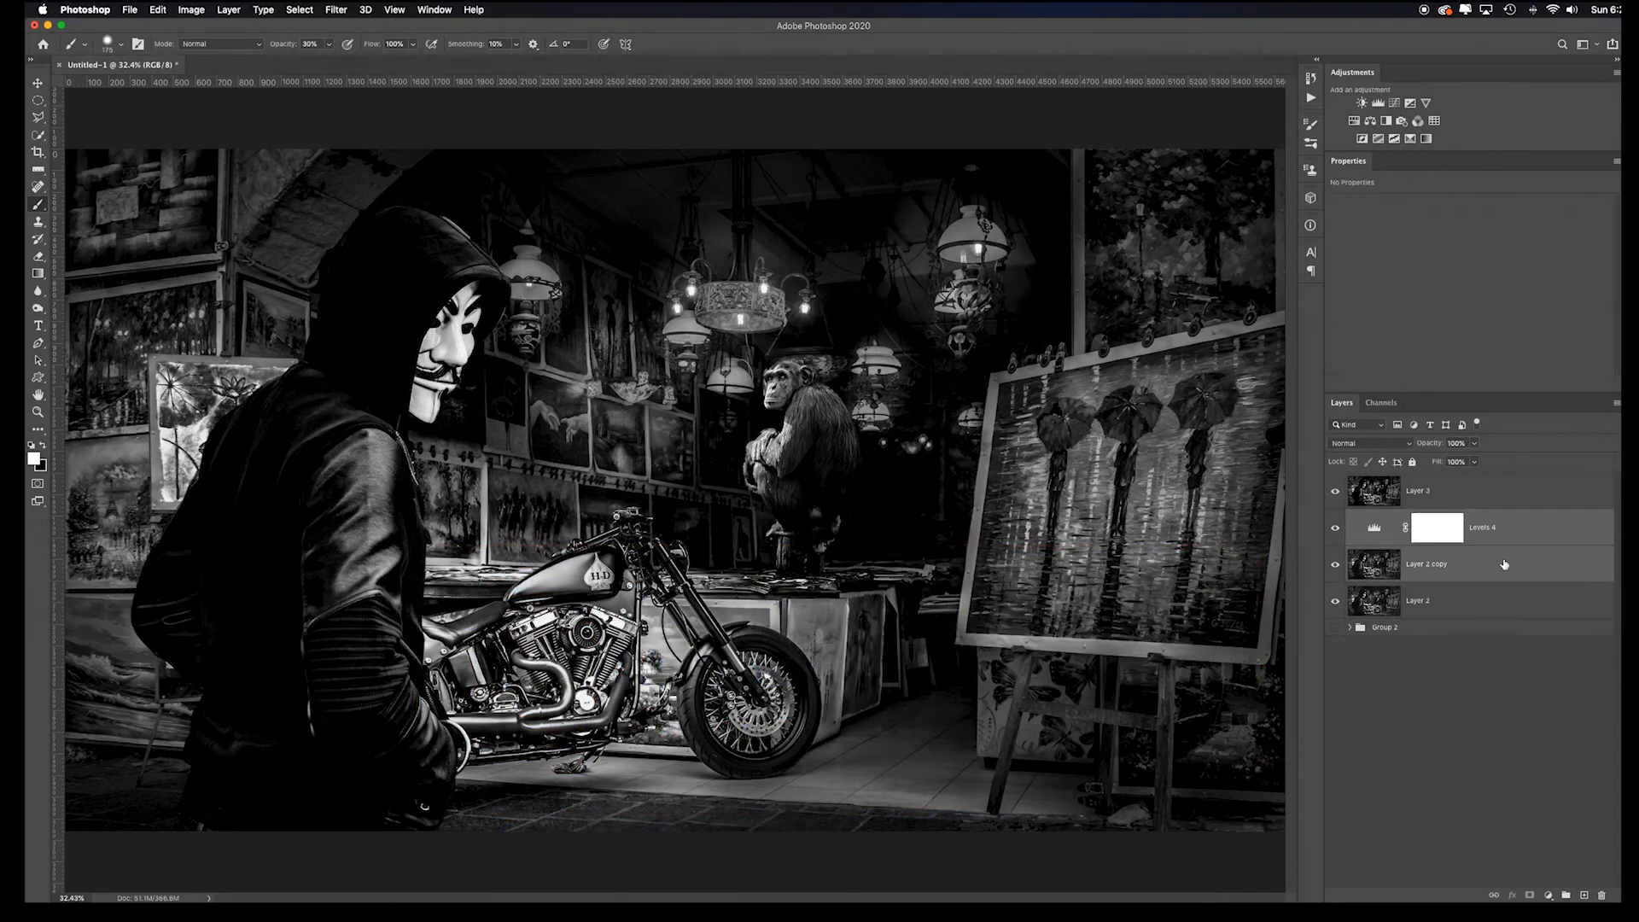
{"action": "key", "text": "BackSpace"}
Step: Compare the image with and without the new merged layer by toggling its visibility
{"action": "left_click", "coordinate": [1336, 492]}
{"action": "left_click", "coordinate": [1336, 494]}
{"action": "left_click", "coordinate": [1336, 493]}
{"action": "left_click", "coordinate": [1336, 494]}
{"action": "left_click", "coordinate": [1336, 493]}
{"action": "left_click", "coordinate": [1336, 494]}
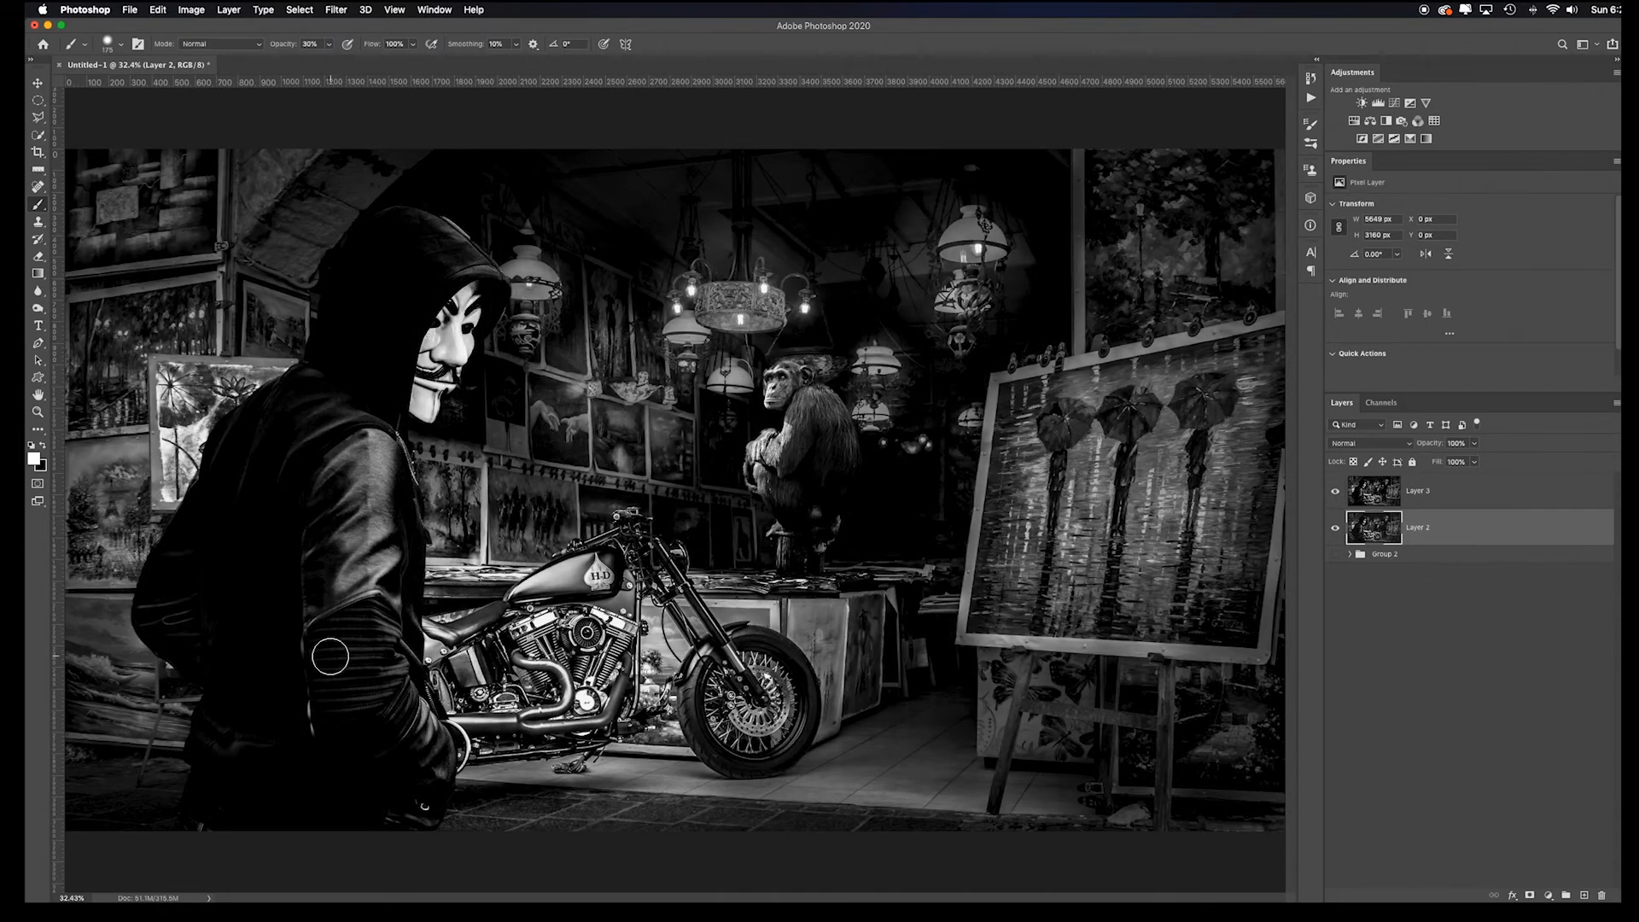
Step: On the top merged layer, brighten the stone arch behind the hooded figure using a smaller Dodge brush with Midtones range and 80% exposure
{"action": "left_click", "coordinate": [1450, 498]}
{"action": "left_click", "coordinate": [39, 309]}
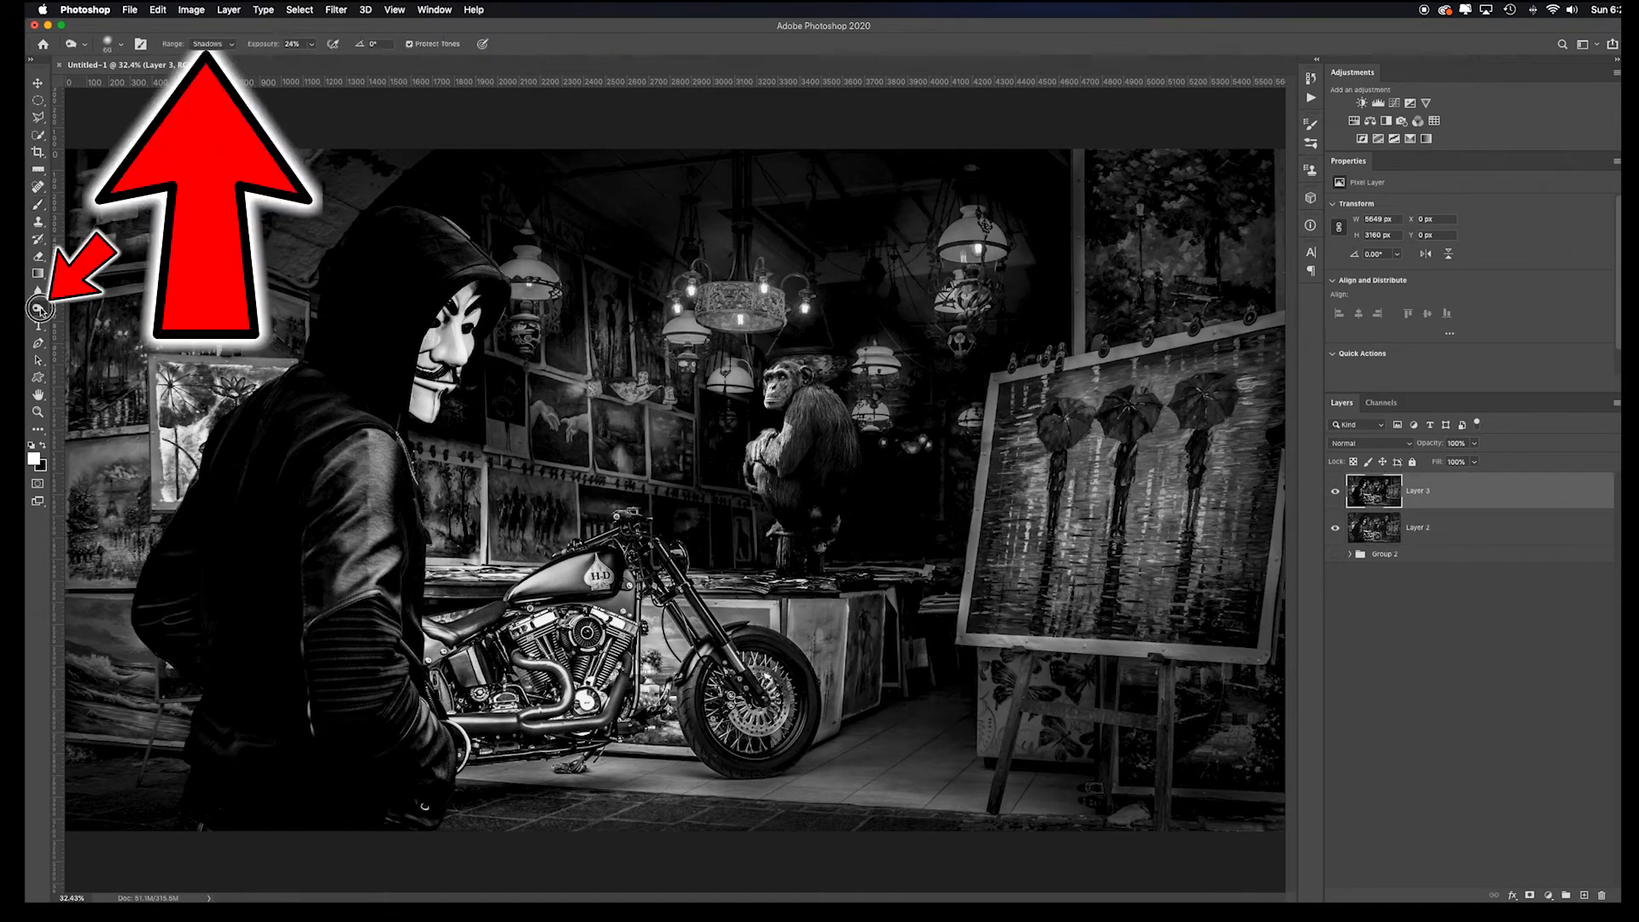
{"action": "right_click", "coordinate": [40, 310]}
{"action": "left_click", "coordinate": [113, 301]}
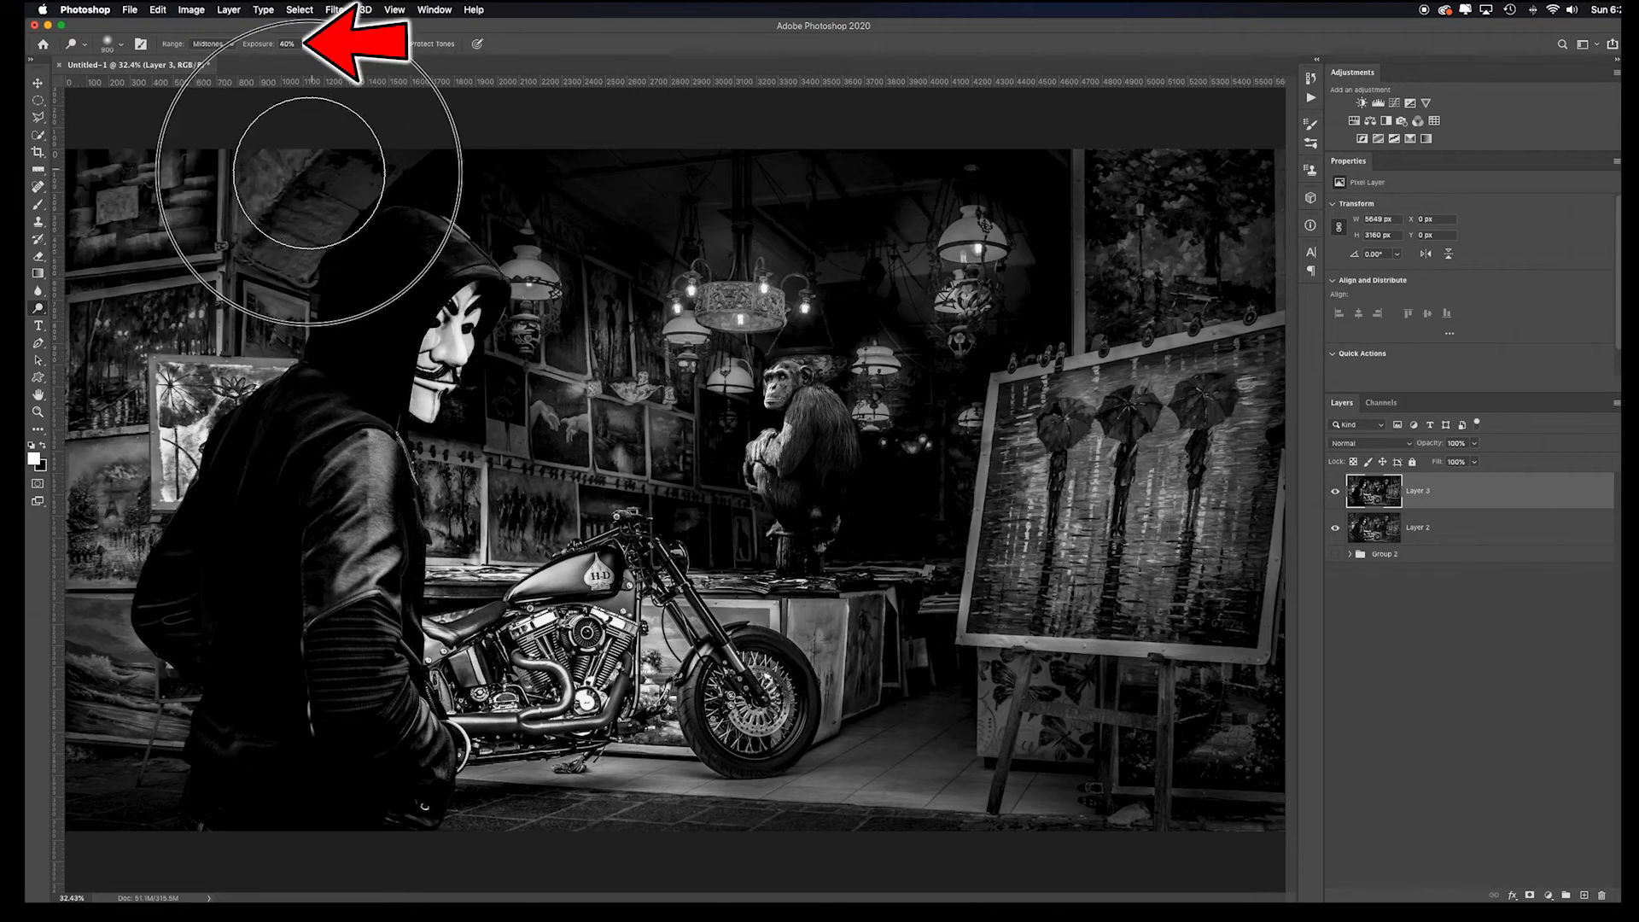
{"action": "key", "text": "bracketleft"}
{"action": "key", "text": "bracketleft"}
{"action": "key", "text": "bracketleft"}
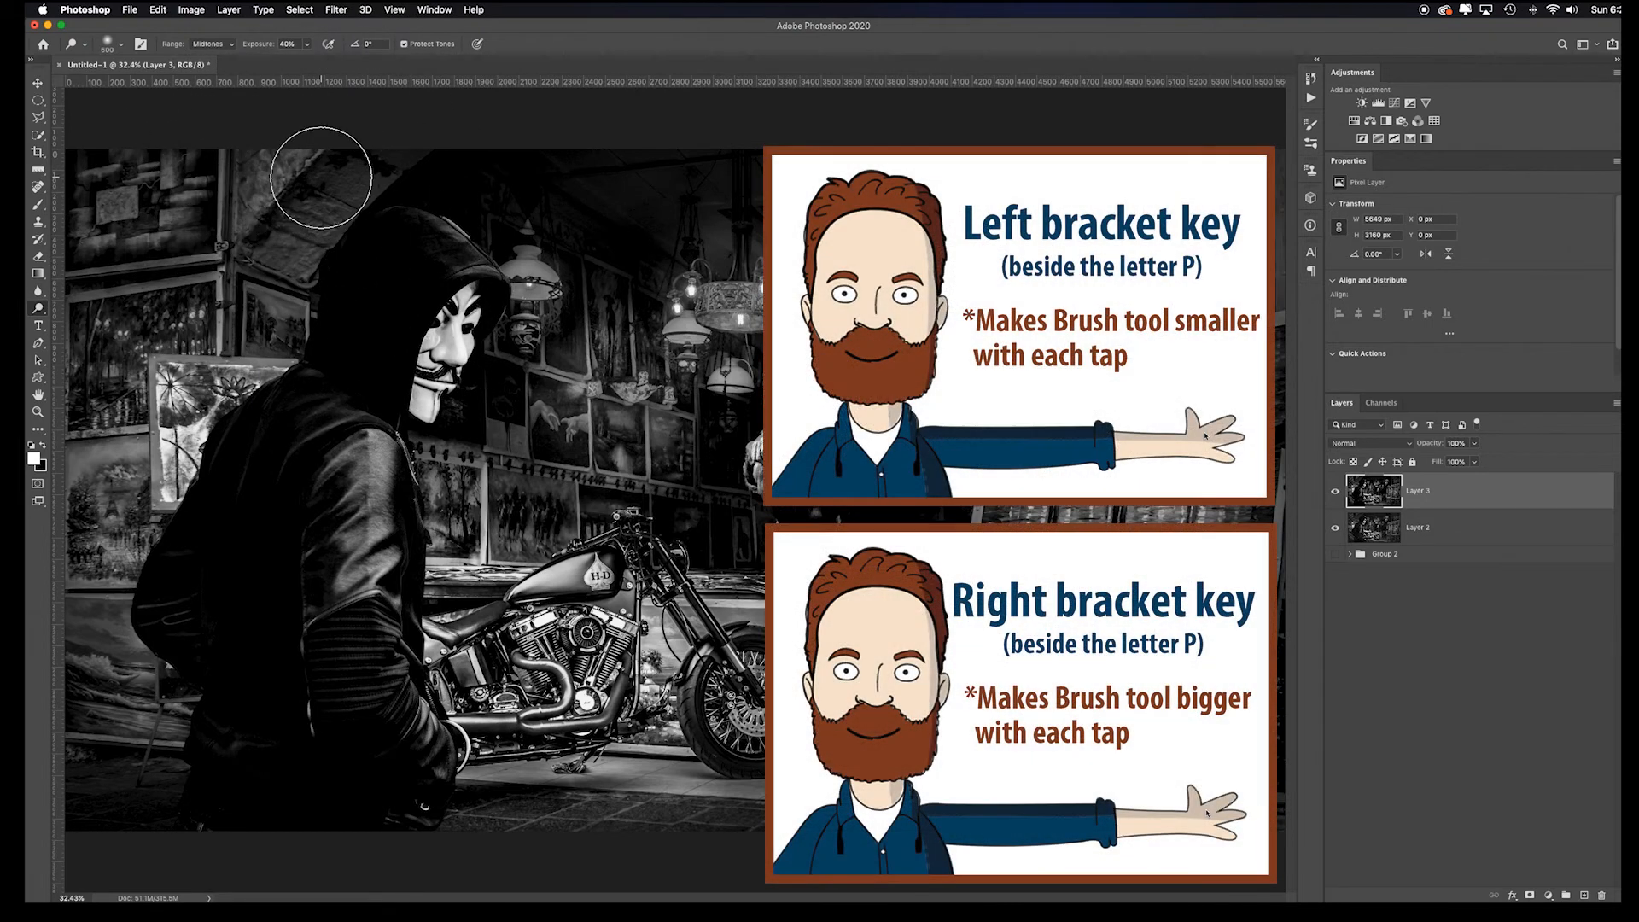
{"action": "key", "text": "8"}
{"action": "mouse_move", "coordinate": [321, 176]}
{"action": "left_mouse_down"}
{"action": "mouse_move", "coordinate": [159, 260]}
{"action": "mouse_move", "coordinate": [292, 195]}
{"action": "left_mouse_up"}
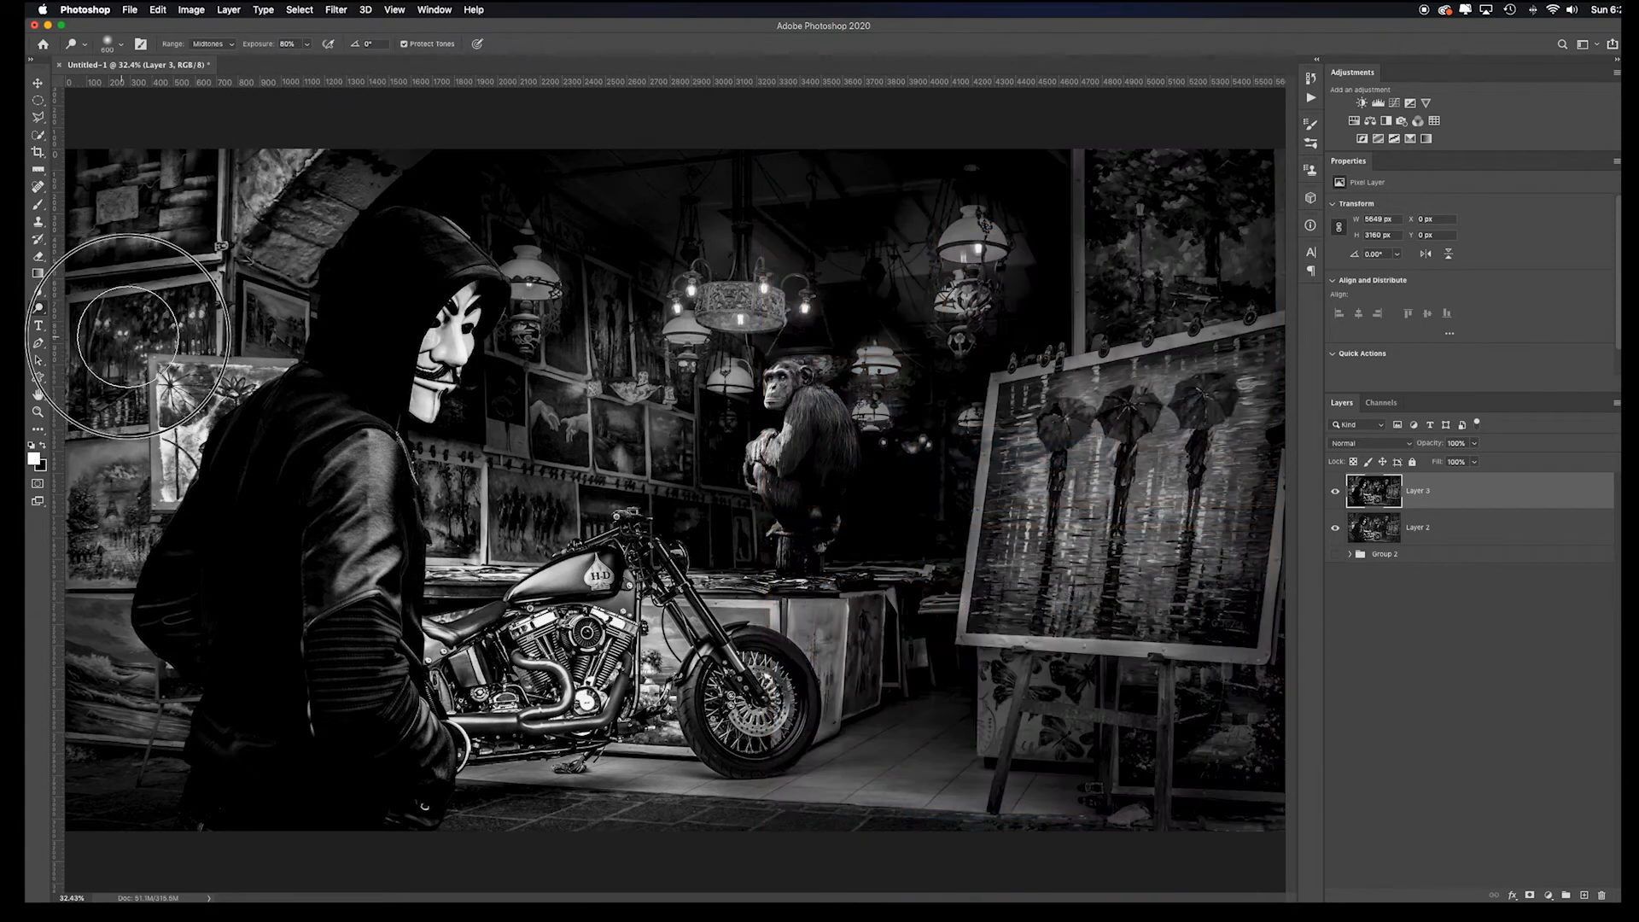
Step: Dodge the floor near the motorcycle, the wall pictures, the lamps behind the chimpanzee, and the scenery behind the hooded figure
{"action": "mouse_move", "coordinate": [876, 652]}
{"action": "left_mouse_down"}
{"action": "mouse_move", "coordinate": [876, 630]}
{"action": "mouse_move", "coordinate": [870, 666]}
{"action": "mouse_move", "coordinate": [1006, 776]}
{"action": "mouse_move", "coordinate": [763, 755]}
{"action": "mouse_move", "coordinate": [847, 741]}
{"action": "left_mouse_up"}
{"action": "mouse_move", "coordinate": [538, 436]}
{"action": "left_mouse_down"}
{"action": "mouse_move", "coordinate": [512, 440]}
{"action": "mouse_move", "coordinate": [713, 440]}
{"action": "mouse_move", "coordinate": [568, 413]}
{"action": "mouse_move", "coordinate": [547, 444]}
{"action": "mouse_move", "coordinate": [653, 394]}
{"action": "left_mouse_up"}
{"action": "mouse_move", "coordinate": [911, 443]}
{"action": "left_mouse_down"}
{"action": "mouse_move", "coordinate": [863, 434]}
{"action": "mouse_move", "coordinate": [897, 461]}
{"action": "left_mouse_up"}
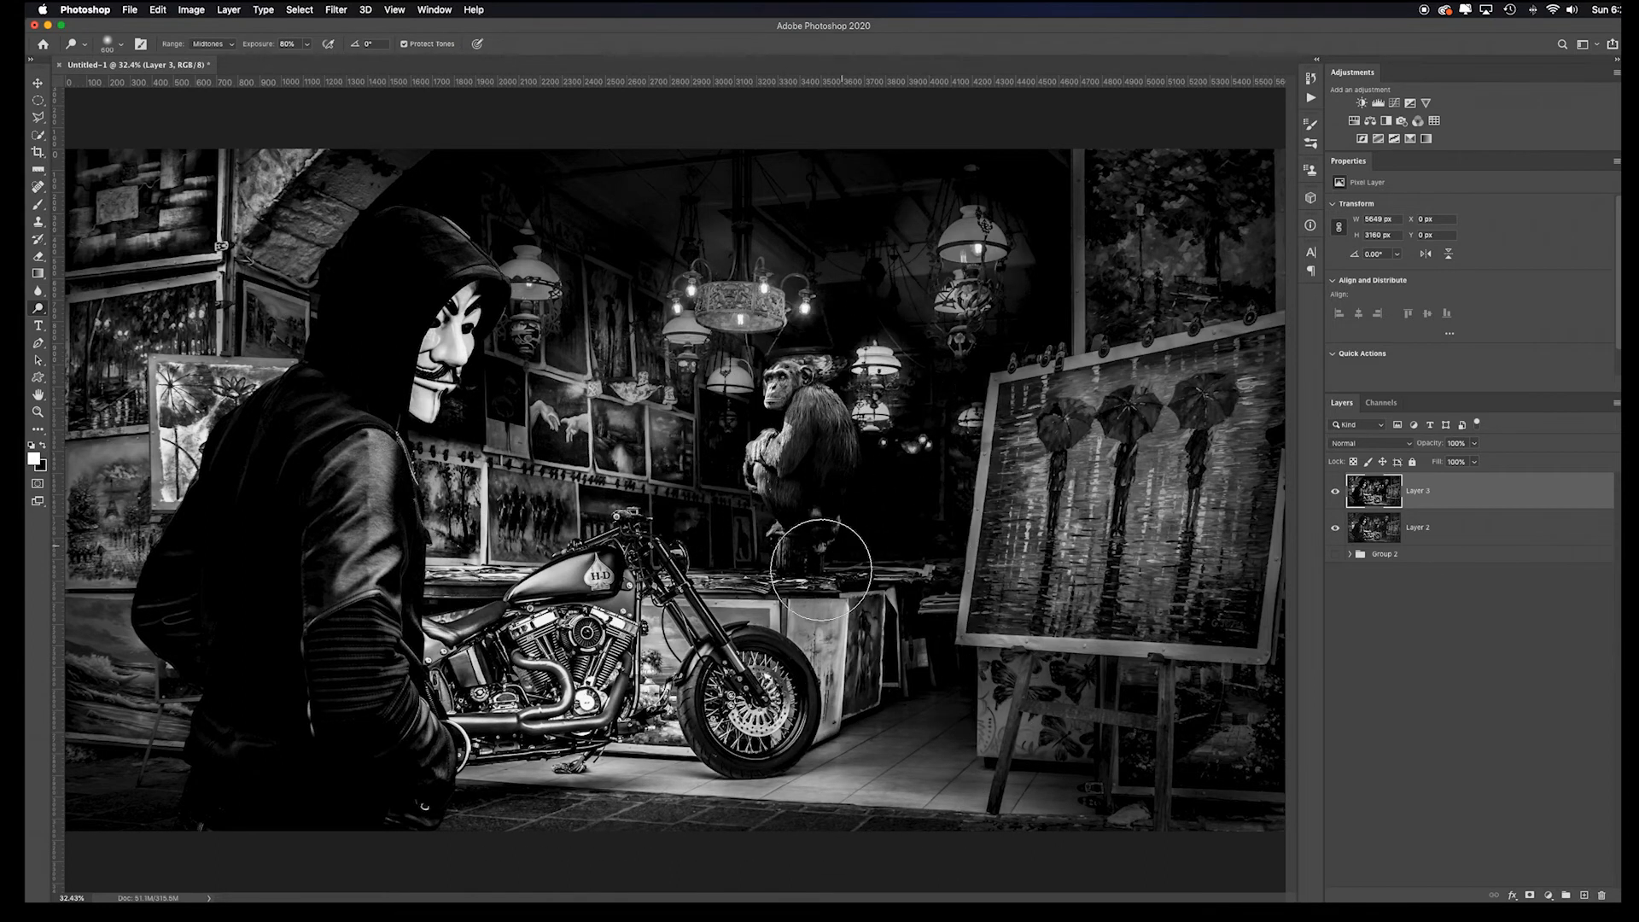
{"action": "left_click_drag", "start_coordinate": [97, 654], "coordinate": [253, 170]}
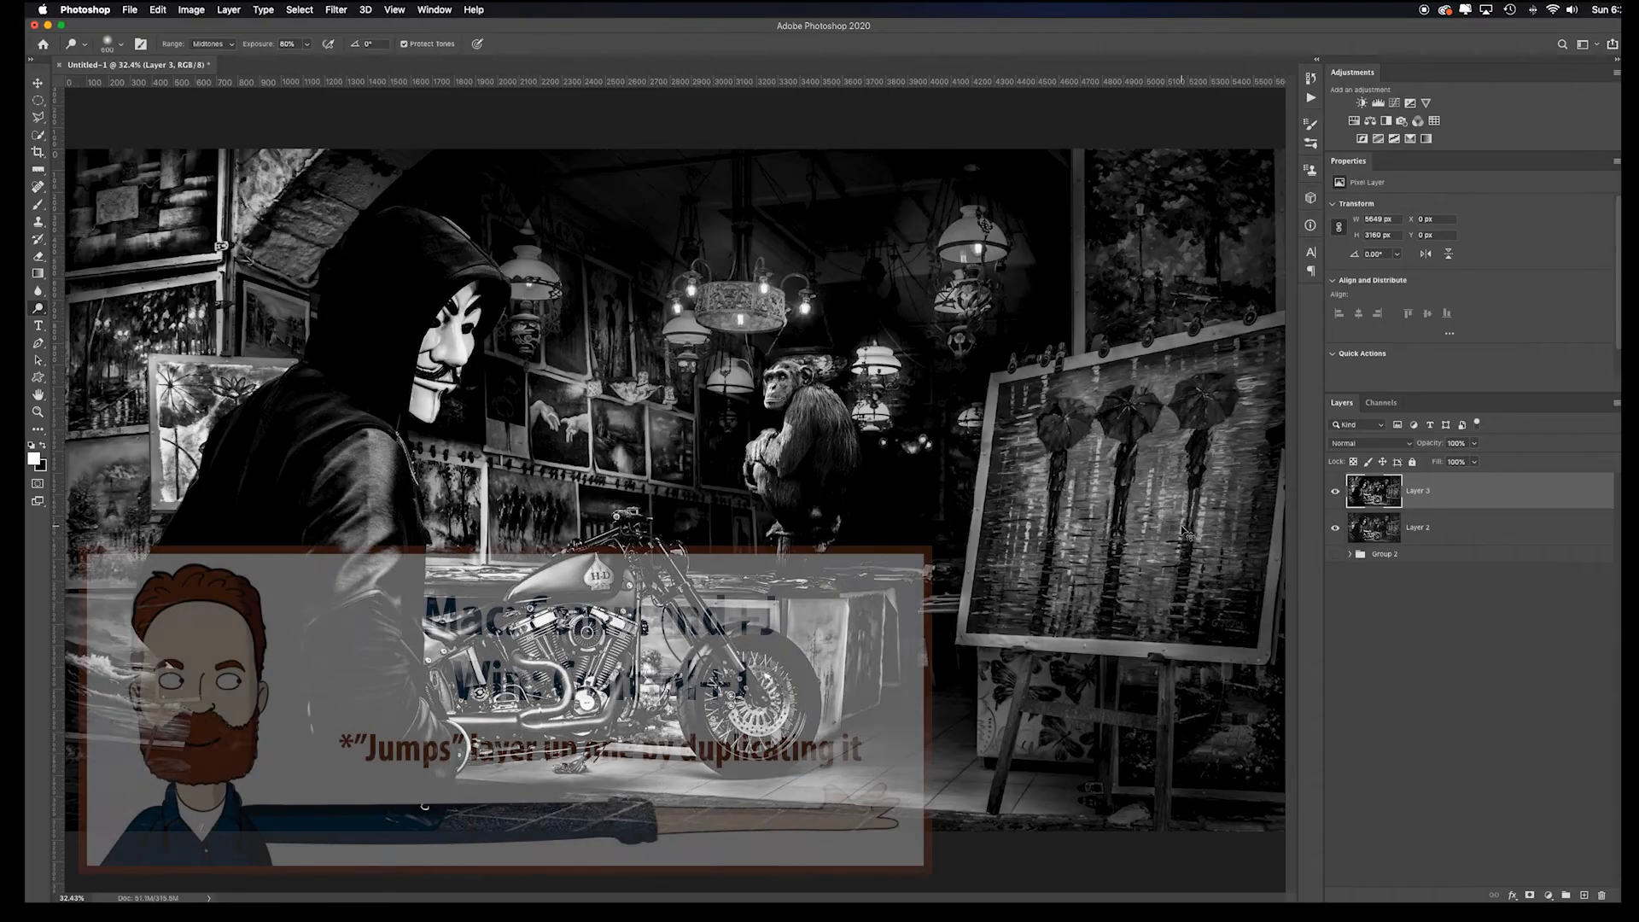
Step: Duplicate the dodged layer and scale the copy down with Free Transform to roughly the size of the easel painting
{"action": "key", "text": "super+j"}
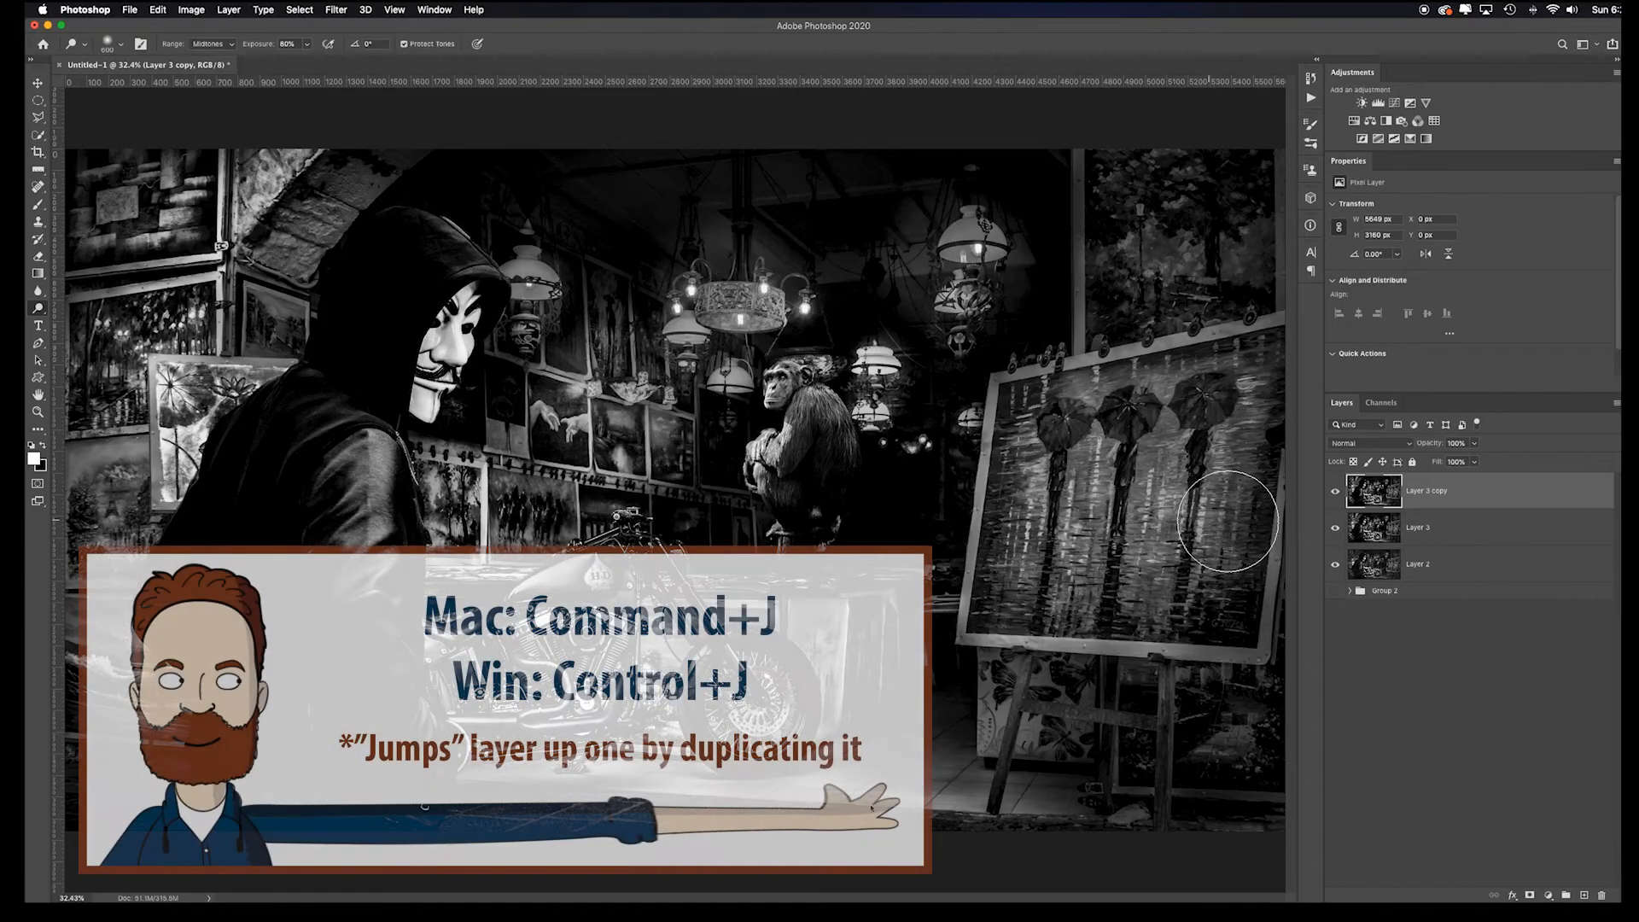
{"action": "key", "text": "super+t"}
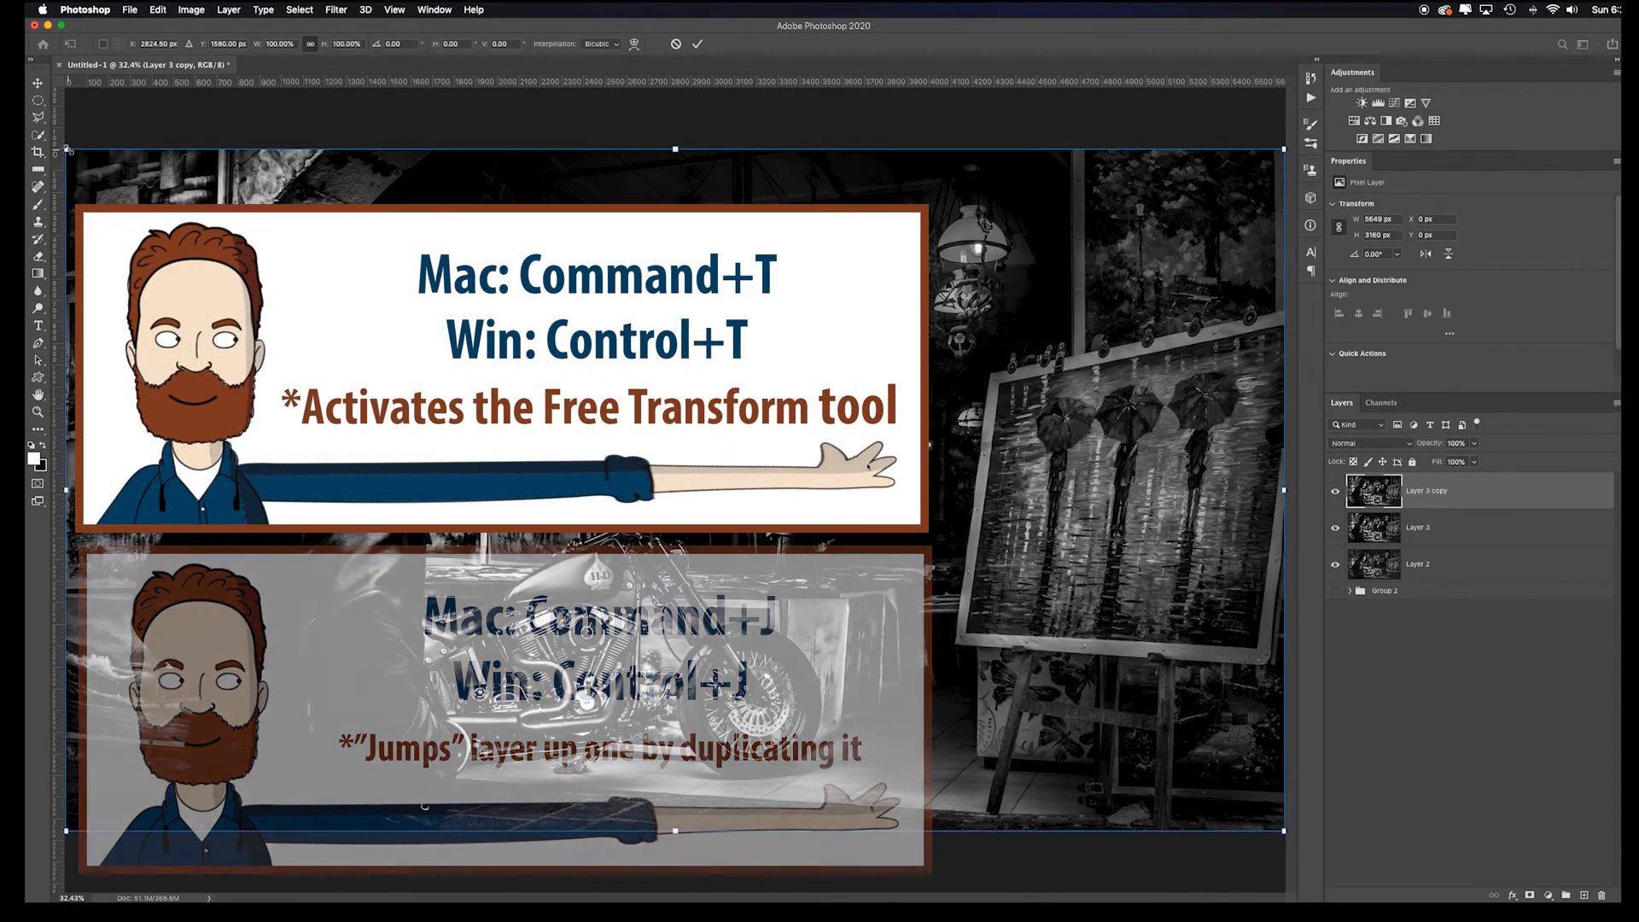
{"action": "left_click_drag", "start_coordinate": [66, 149], "coordinate": [1022, 592]}
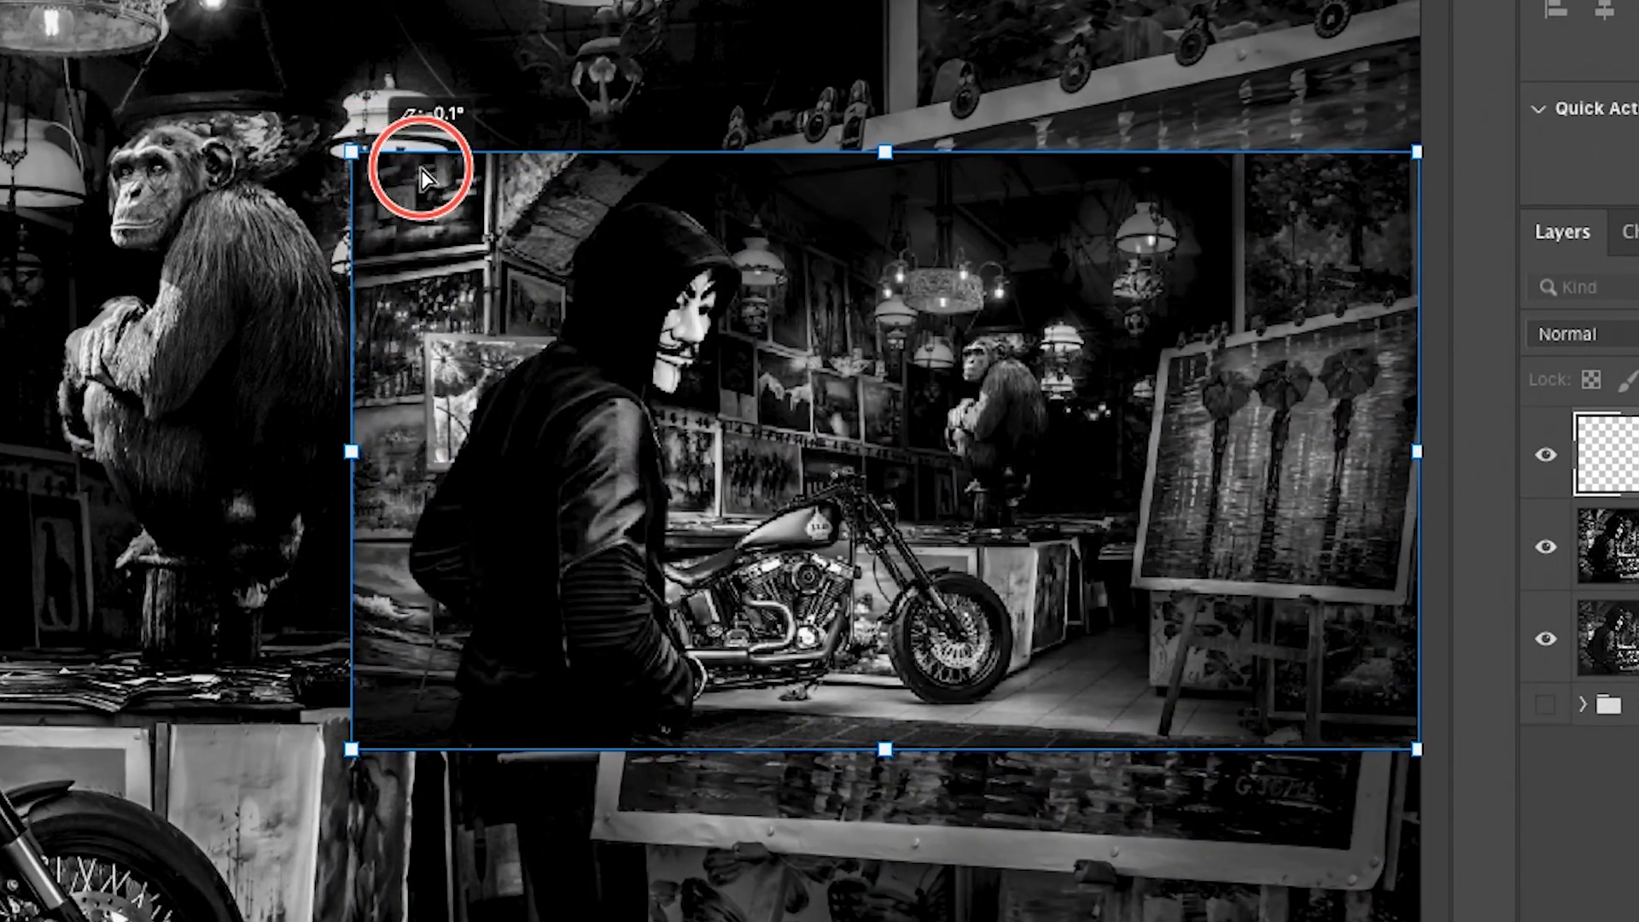
Step: Distort the scaled copy's corners to match the inner edges of the easel canvas and apply the transformation
{"action": "left_click_drag", "start_coordinate": [536, 226], "coordinate": [693, 276]}
{"action": "left_click_drag", "start_coordinate": [595, 232], "coordinate": [708, 196]}
{"action": "left_click_drag", "start_coordinate": [351, 751], "coordinate": [626, 818]}
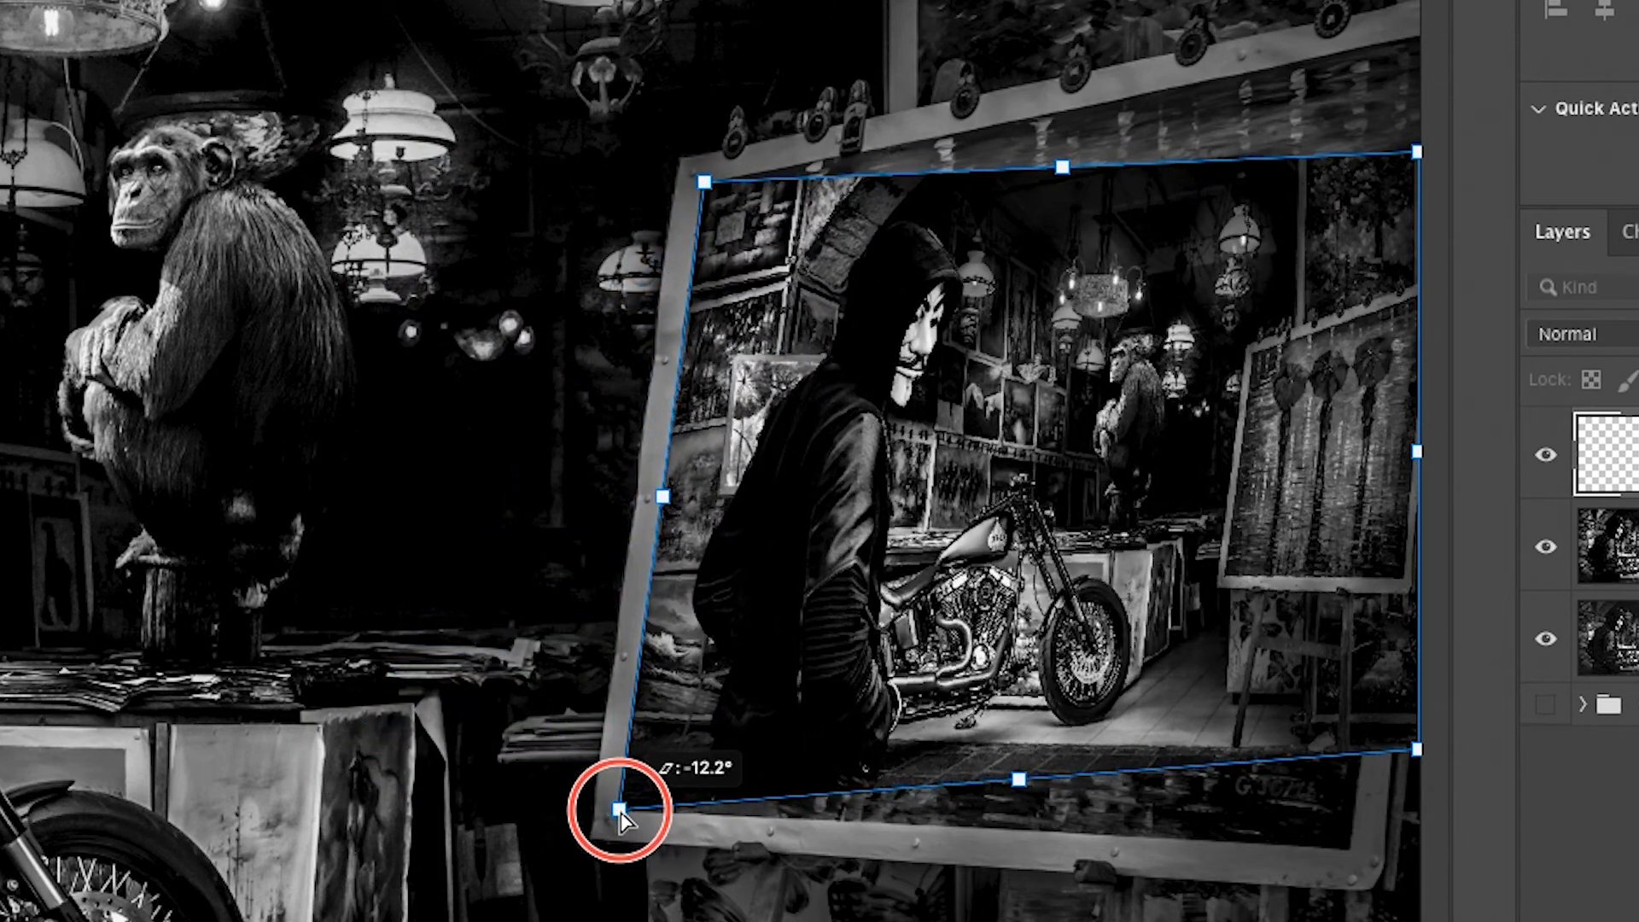
{"action": "left_click_drag", "start_coordinate": [1415, 753], "coordinate": [1348, 848]}
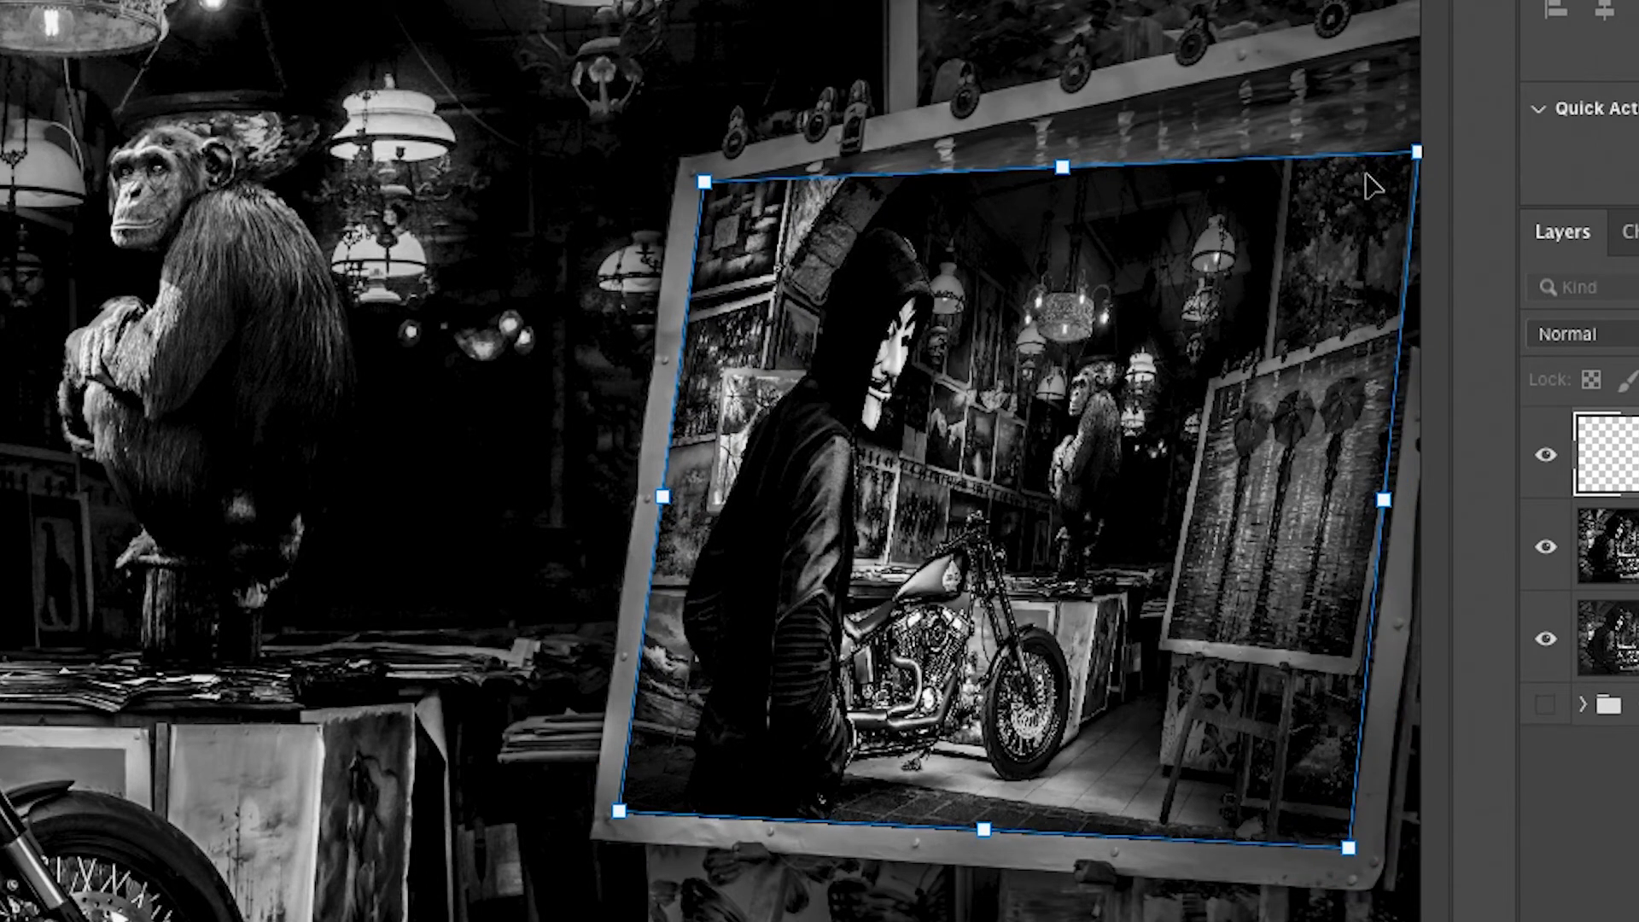
{"action": "left_click_drag", "start_coordinate": [1418, 158], "coordinate": [1453, 27]}
{"action": "key", "text": "Return"}
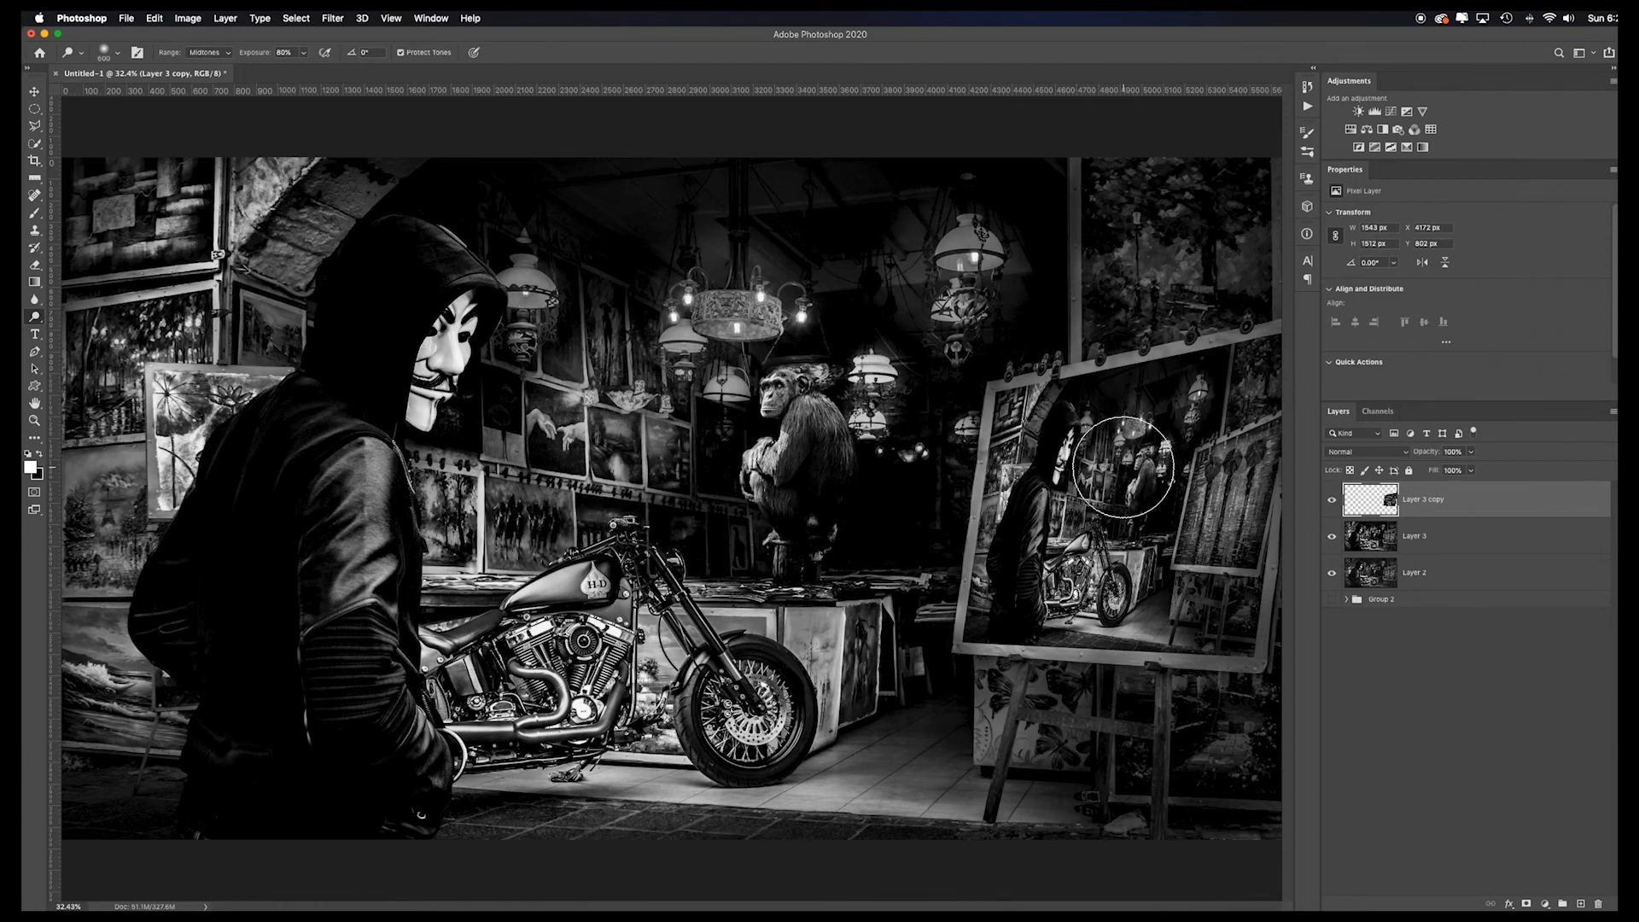
Step: Duplicate the easel picture layer, scale the copy down and distort it roughly onto the smaller easel inside the painting
{"action": "key", "text": "super+t"}
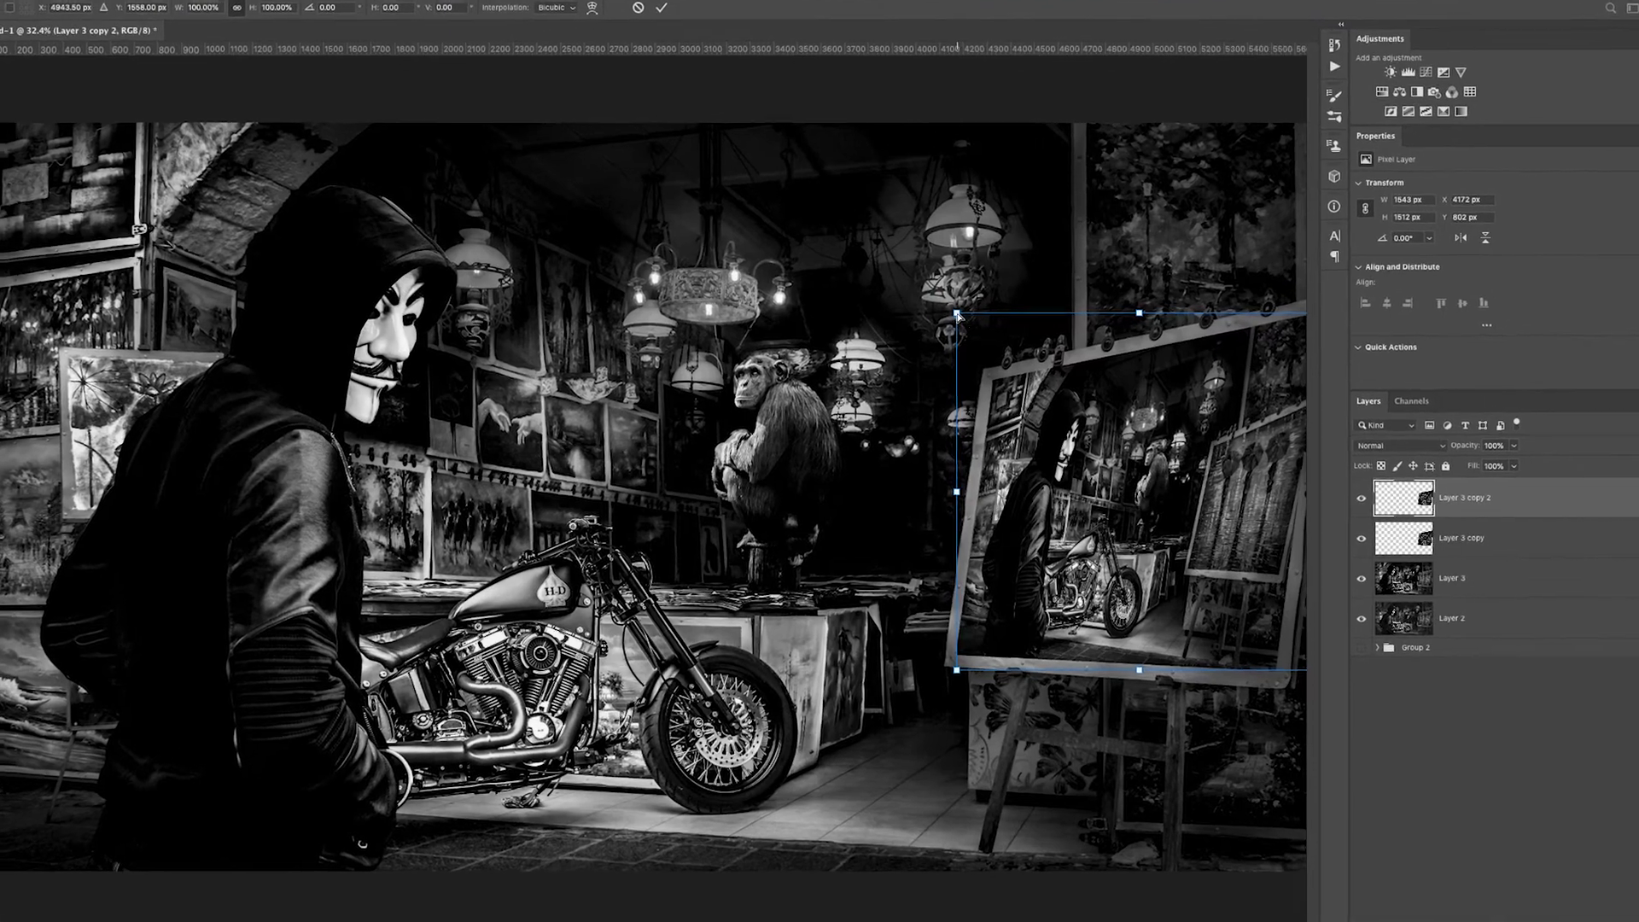
{"action": "mouse_move", "coordinate": [964, 332]}
{"action": "left_mouse_down"}
{"action": "mouse_move", "coordinate": [1030, 357]}
{"action": "mouse_move", "coordinate": [1071, 344]}
{"action": "mouse_move", "coordinate": [1144, 422]}
{"action": "mouse_move", "coordinate": [1080, 380]}
{"action": "mouse_move", "coordinate": [997, 388]}
{"action": "mouse_move", "coordinate": [930, 271]}
{"action": "mouse_move", "coordinate": [1216, 424]}
{"action": "mouse_move", "coordinate": [1200, 469]}
{"action": "mouse_move", "coordinate": [1285, 414]}
{"action": "mouse_move", "coordinate": [1319, 326]}
{"action": "left_mouse_up"}
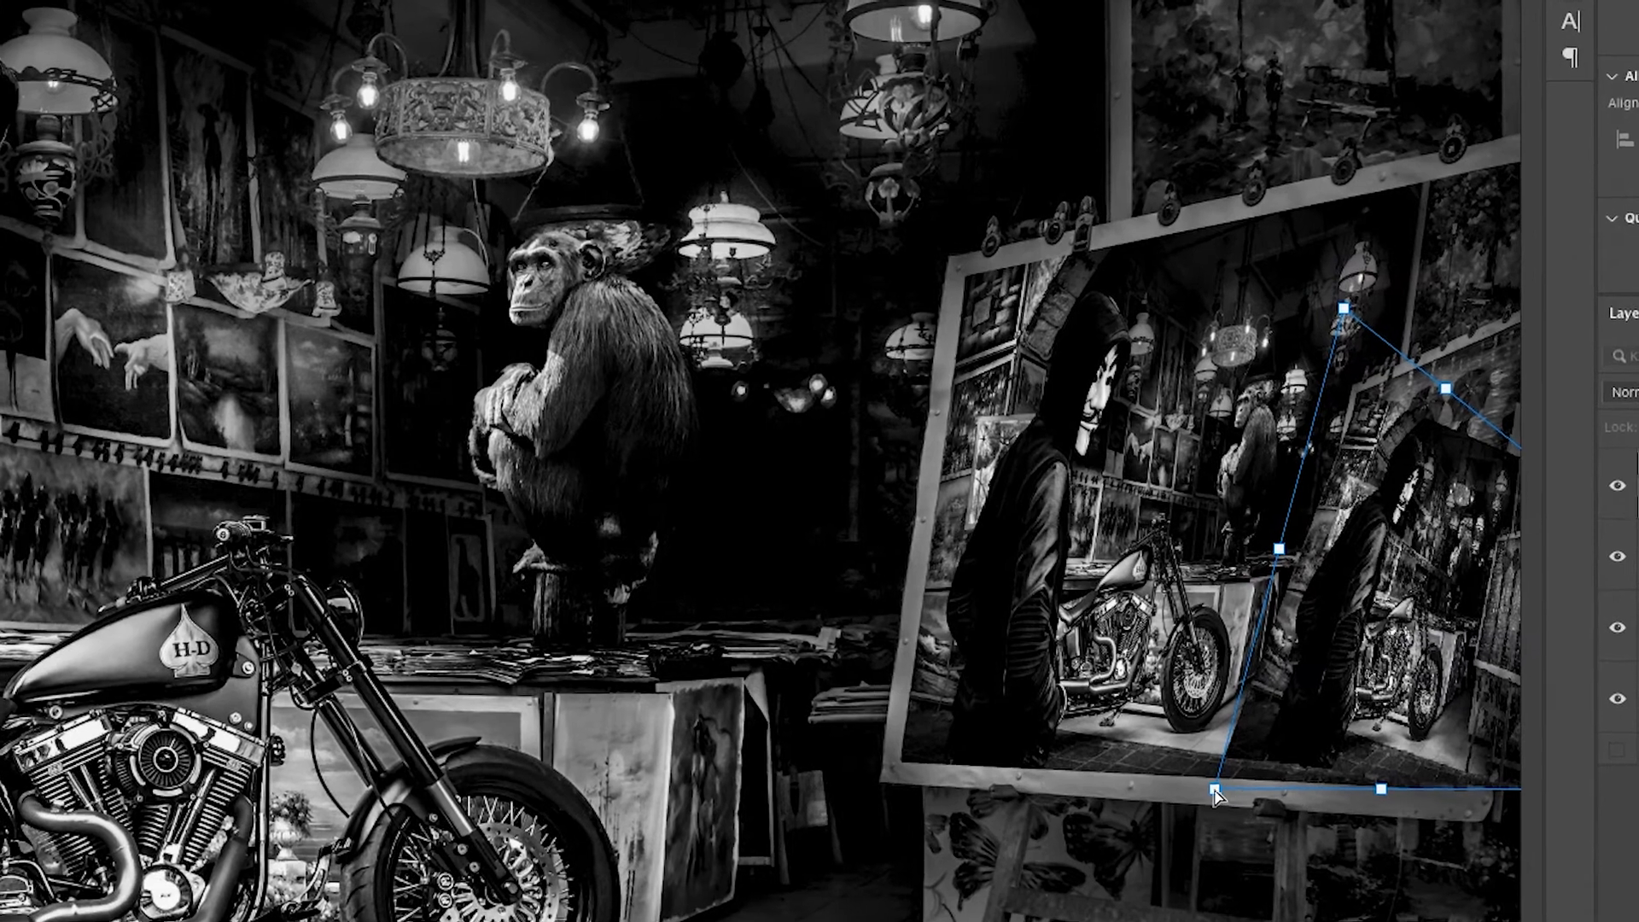
{"action": "left_click_drag", "start_coordinate": [1216, 794], "coordinate": [1334, 629]}
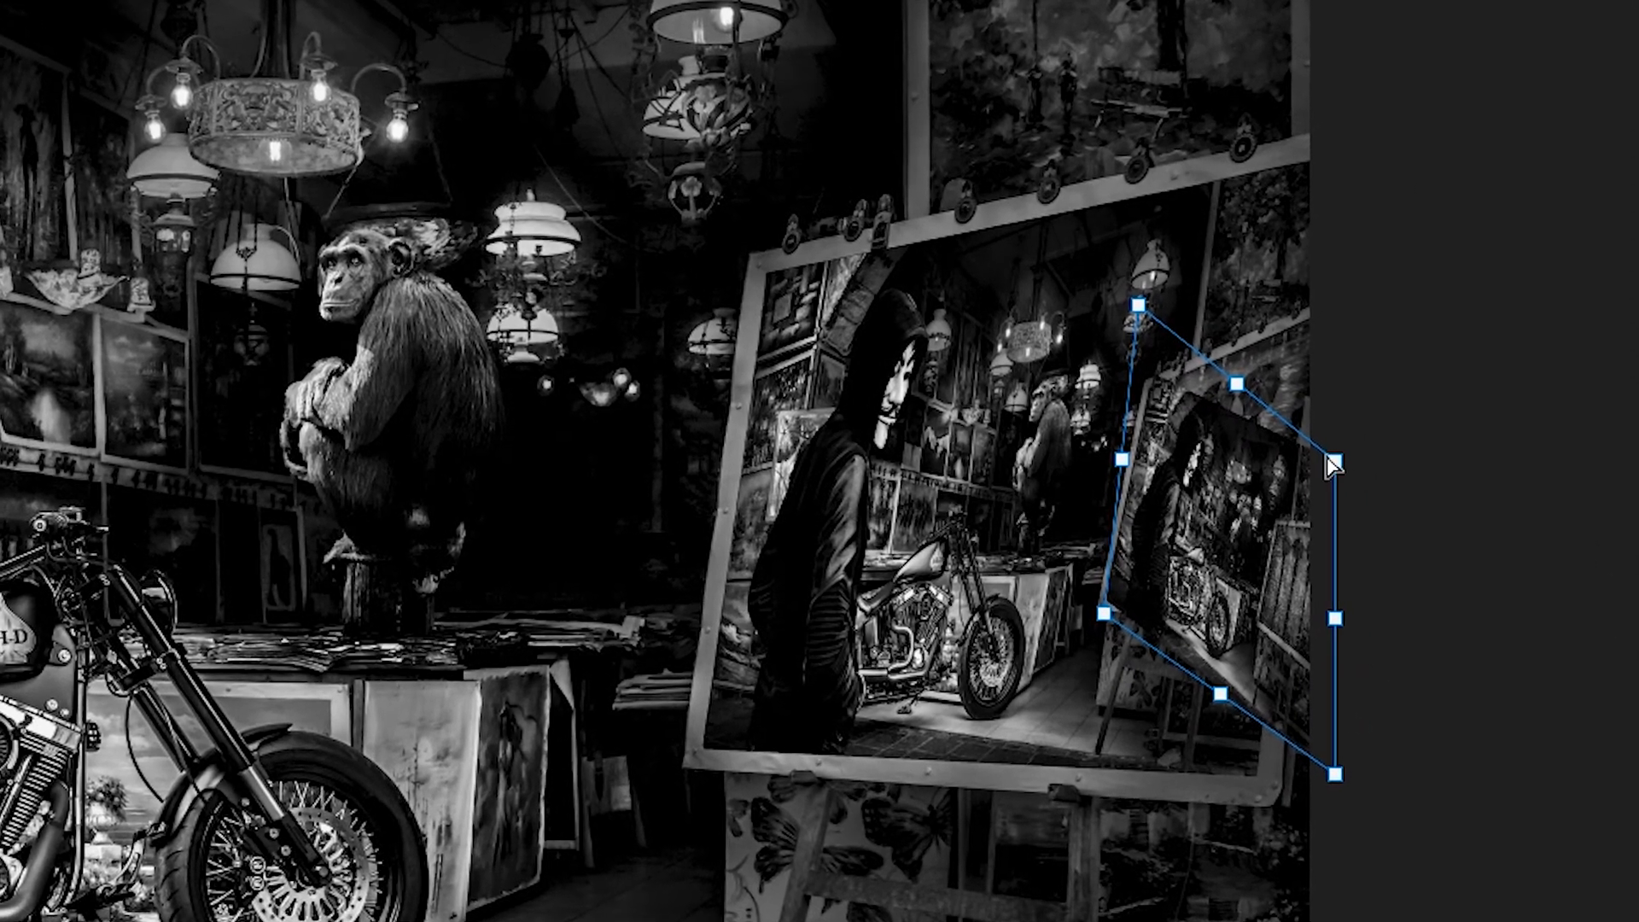
{"action": "left_click_drag", "start_coordinate": [1332, 461], "coordinate": [1367, 183]}
{"action": "left_click_drag", "start_coordinate": [1145, 294], "coordinate": [1176, 341]}
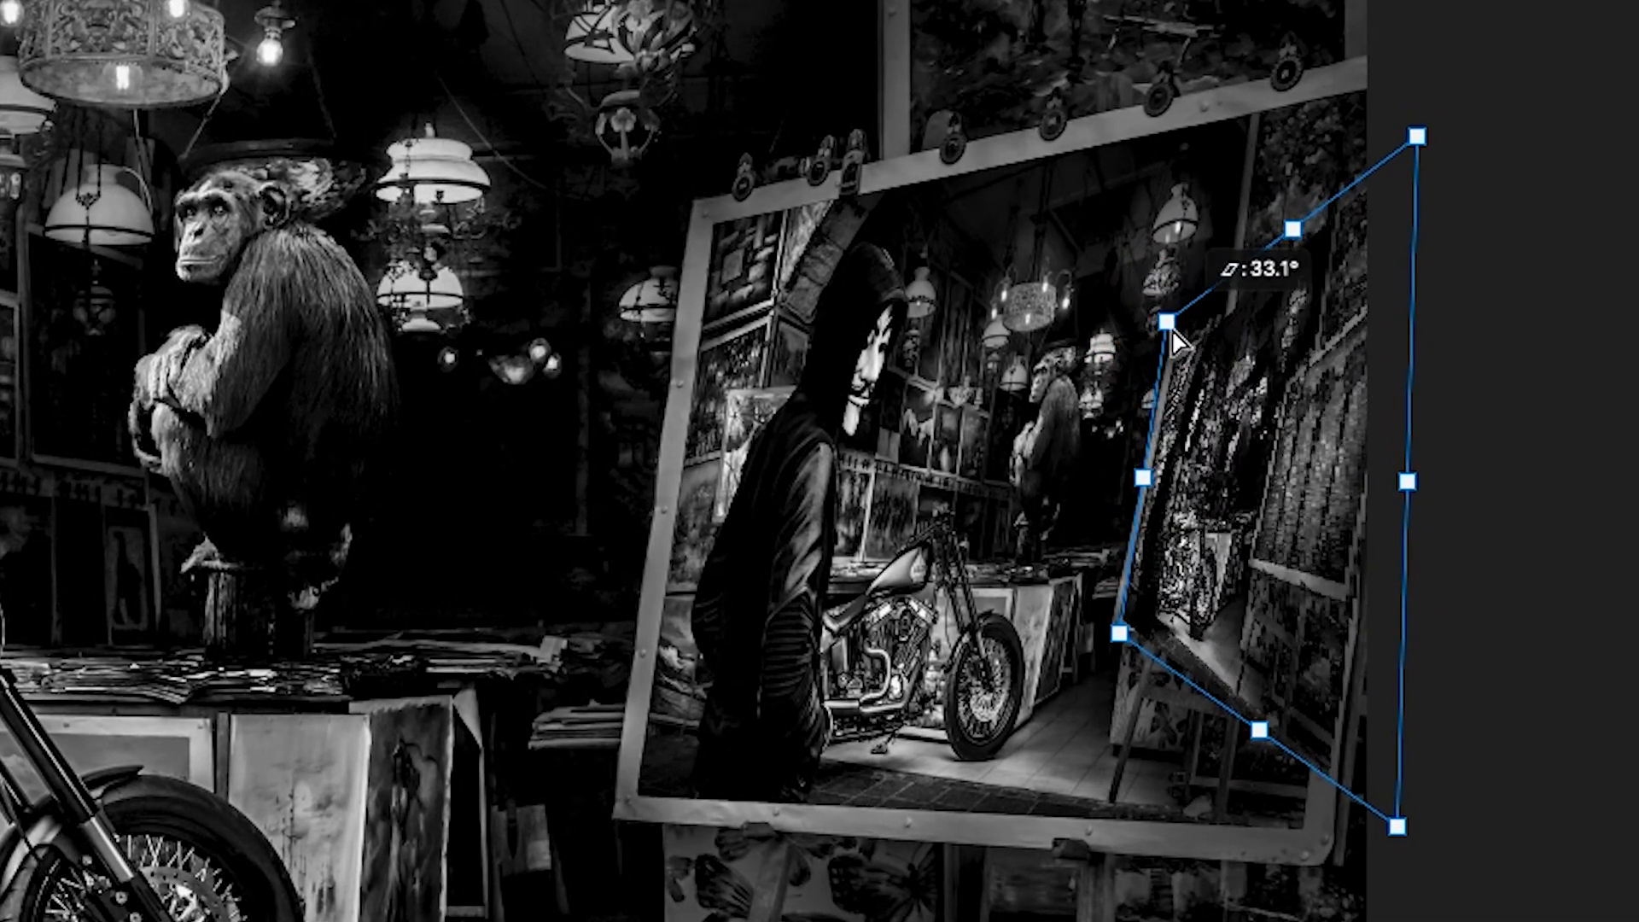
{"action": "left_click_drag", "start_coordinate": [1399, 828], "coordinate": [1348, 628]}
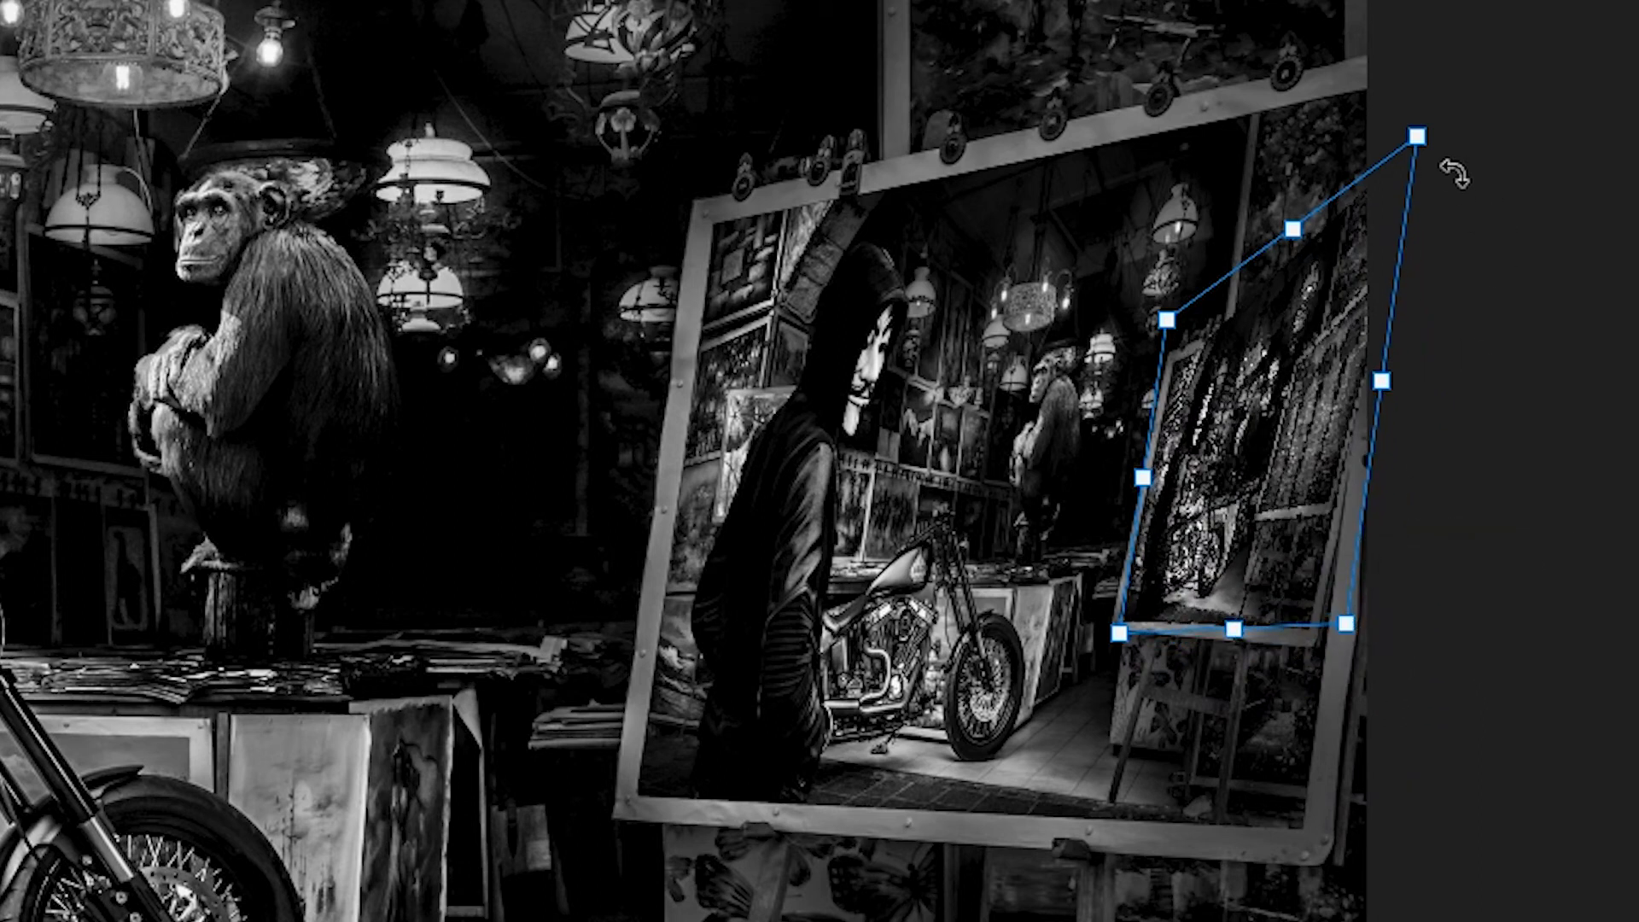
{"action": "left_click_drag", "start_coordinate": [1426, 150], "coordinate": [1157, 285]}
{"action": "left_click_drag", "start_coordinate": [1347, 626], "coordinate": [1328, 633]}
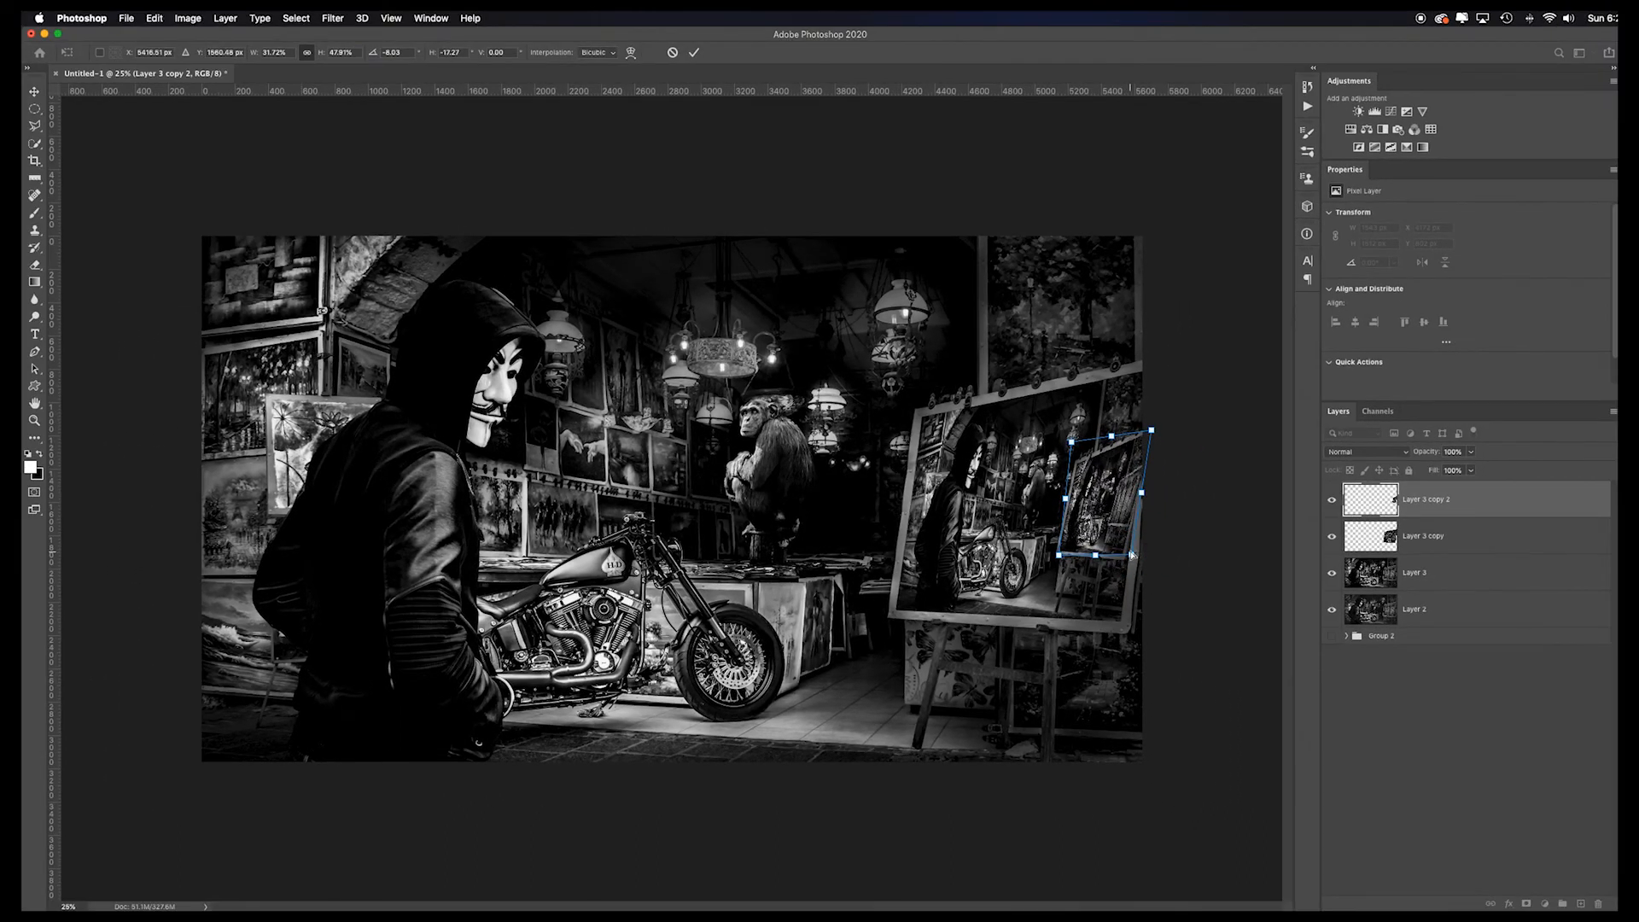
Step: Refine the copy's corners to match the edges of the small easel canvas and apply the transformation
{"action": "scroll", "coordinate": [1135, 554], "scroll_direction": "up", "scroll_amount": 6}
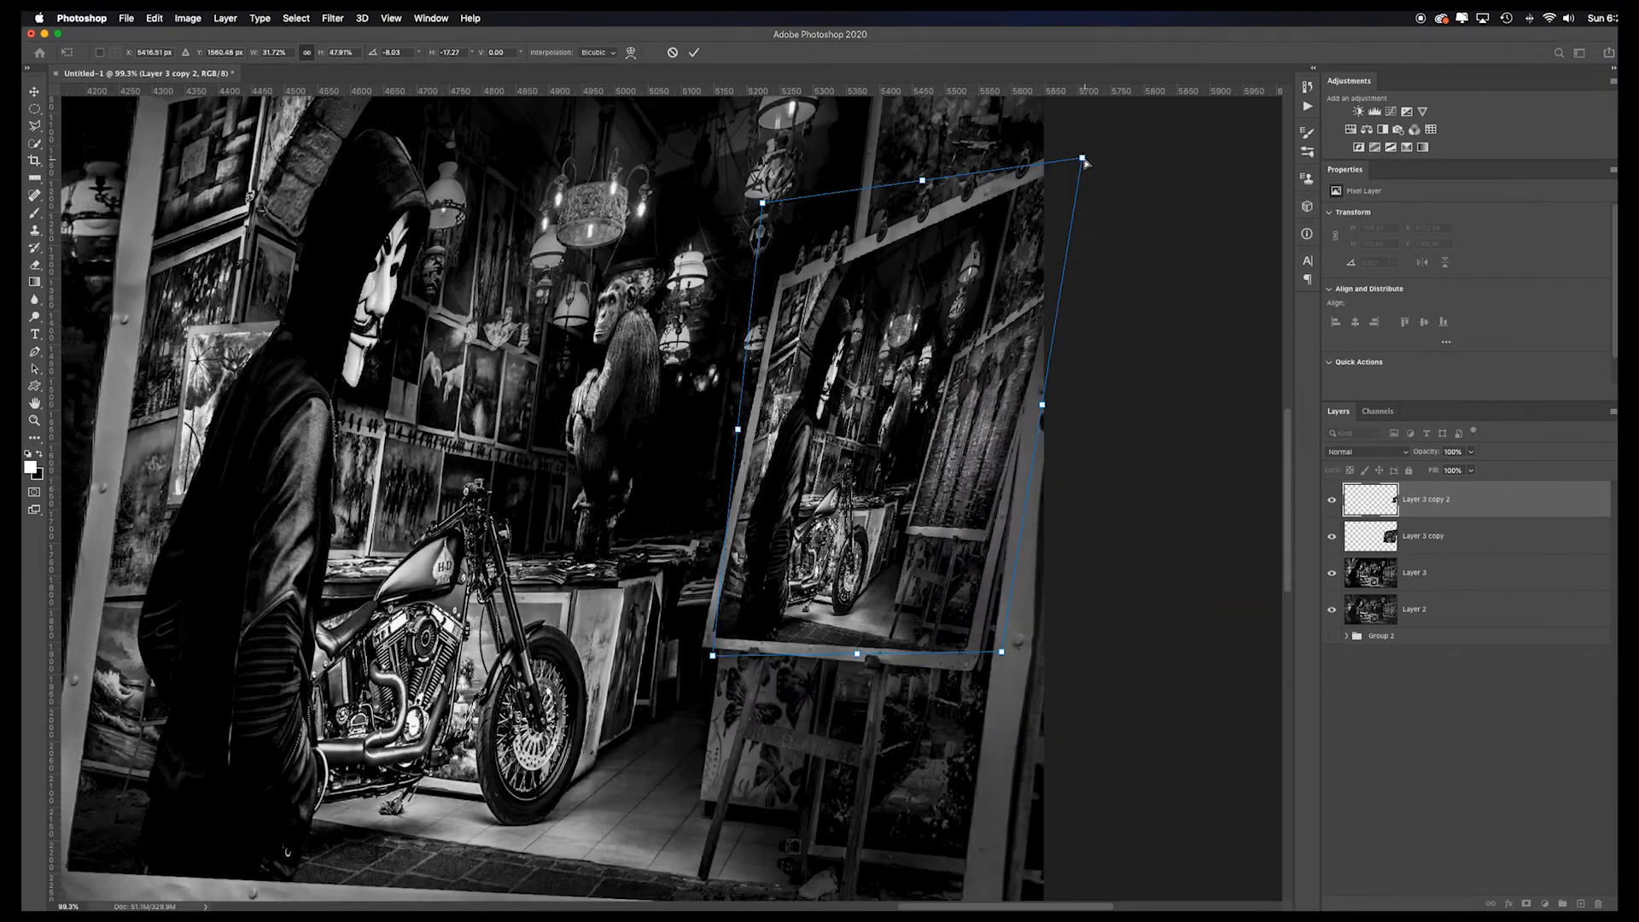
{"action": "left_click_drag", "start_coordinate": [1083, 158], "coordinate": [1073, 162]}
{"action": "left_click_drag", "start_coordinate": [713, 656], "coordinate": [711, 649]}
{"action": "left_click_drag", "start_coordinate": [1004, 650], "coordinate": [1008, 646]}
{"action": "left_click_drag", "start_coordinate": [764, 204], "coordinate": [767, 211]}
{"action": "left_click_drag", "start_coordinate": [711, 649], "coordinate": [713, 650]}
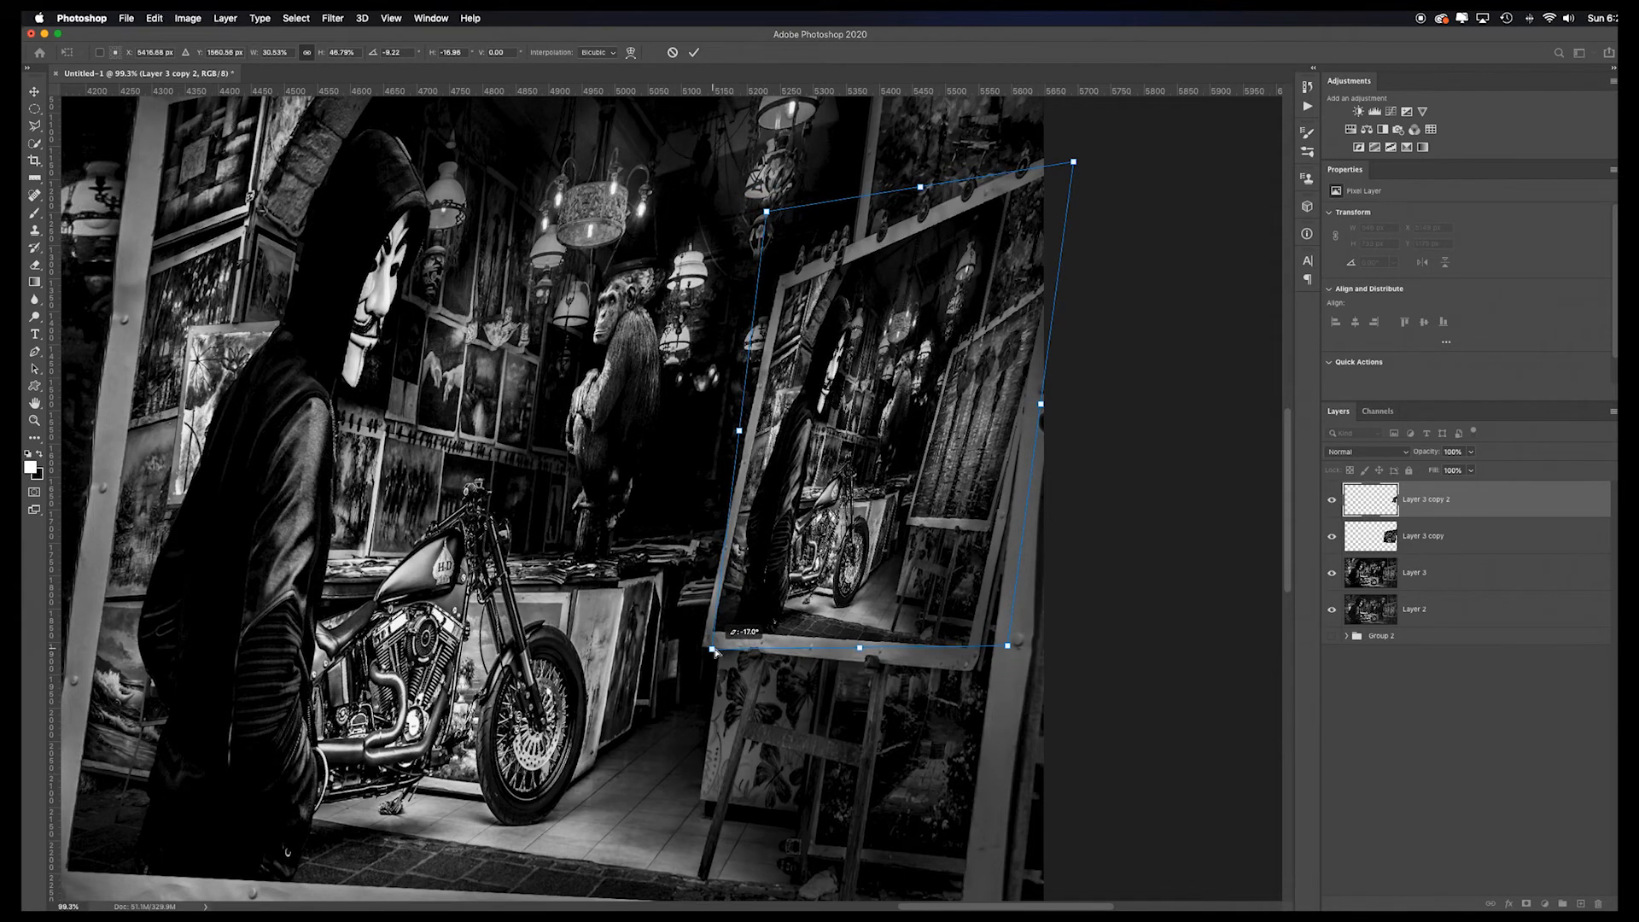
{"action": "key", "text": "Return"}
{"action": "key", "text": "o"}
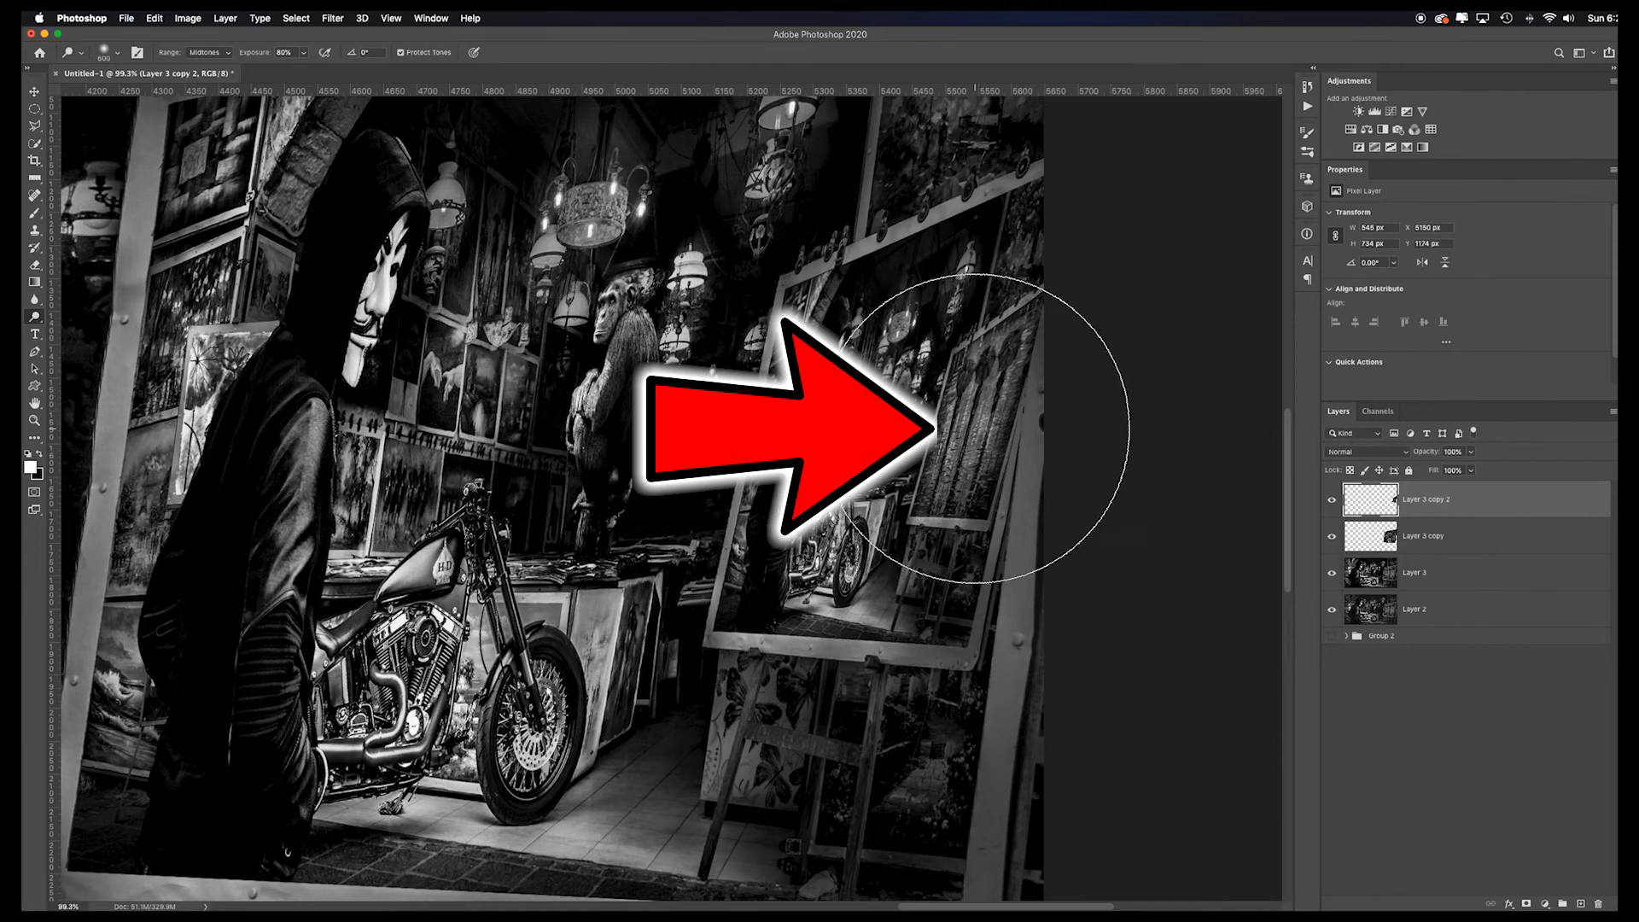
Step: Duplicate the nested picture, scale the copy to about 69% and distort it roughly onto the next, even smaller easel
{"action": "key", "text": "super+j"}
{"action": "key", "text": "super+t"}
{"action": "left_click_drag", "start_coordinate": [735, 176], "coordinate": [869, 314]}
{"action": "left_click_drag", "start_coordinate": [965, 531], "coordinate": [1038, 503]}
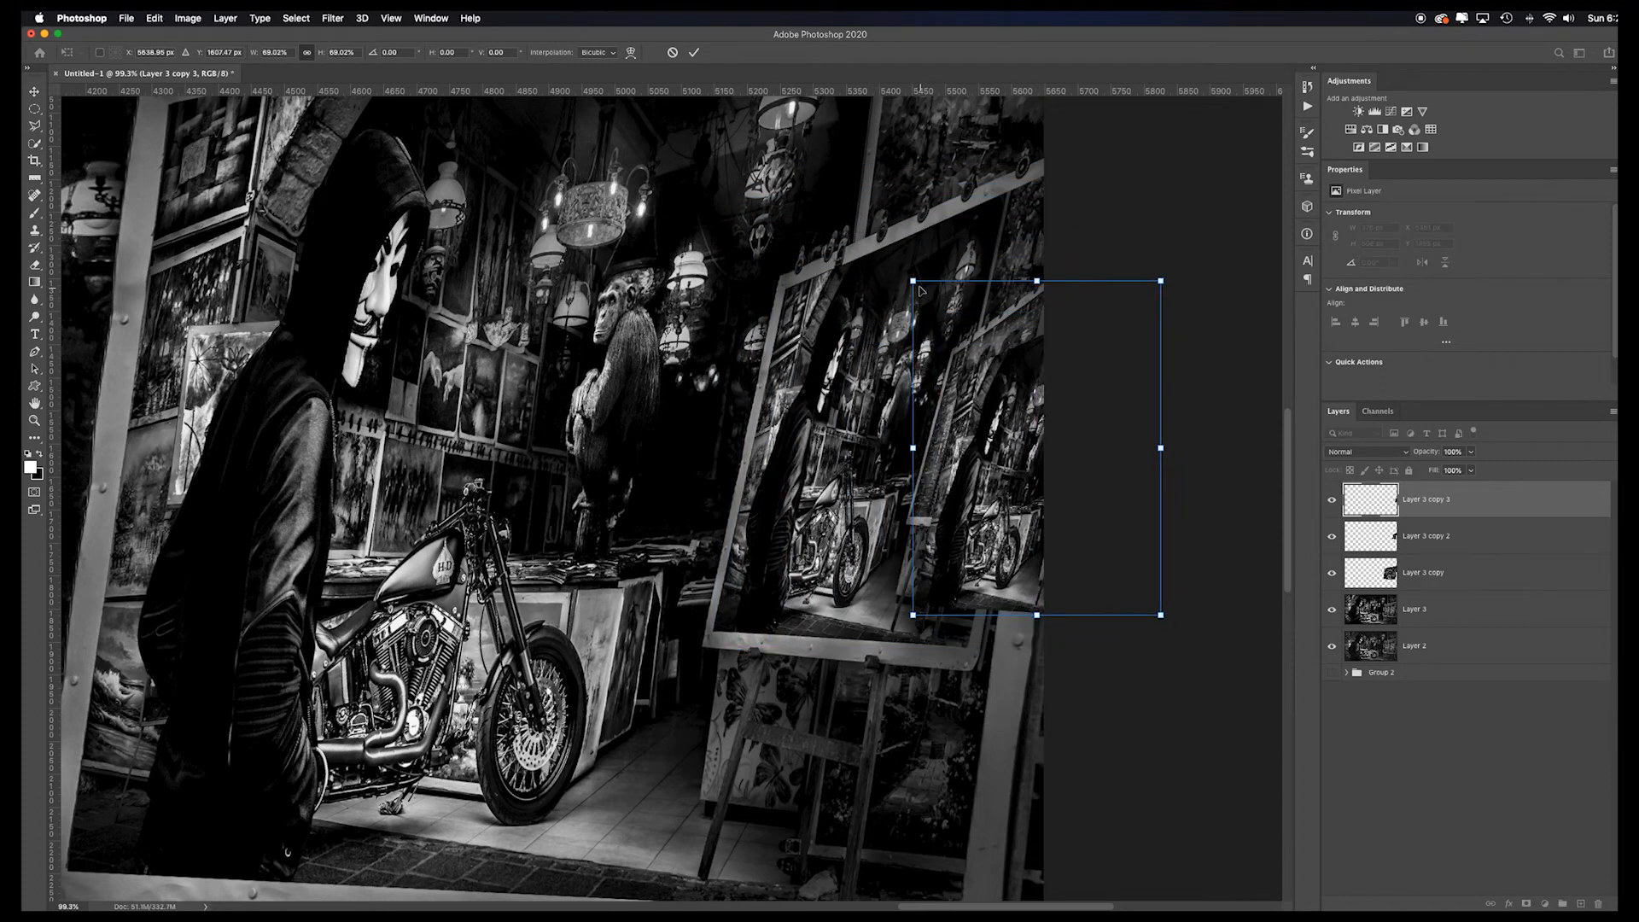
{"action": "left_click_drag", "start_coordinate": [914, 281], "coordinate": [892, 244]}
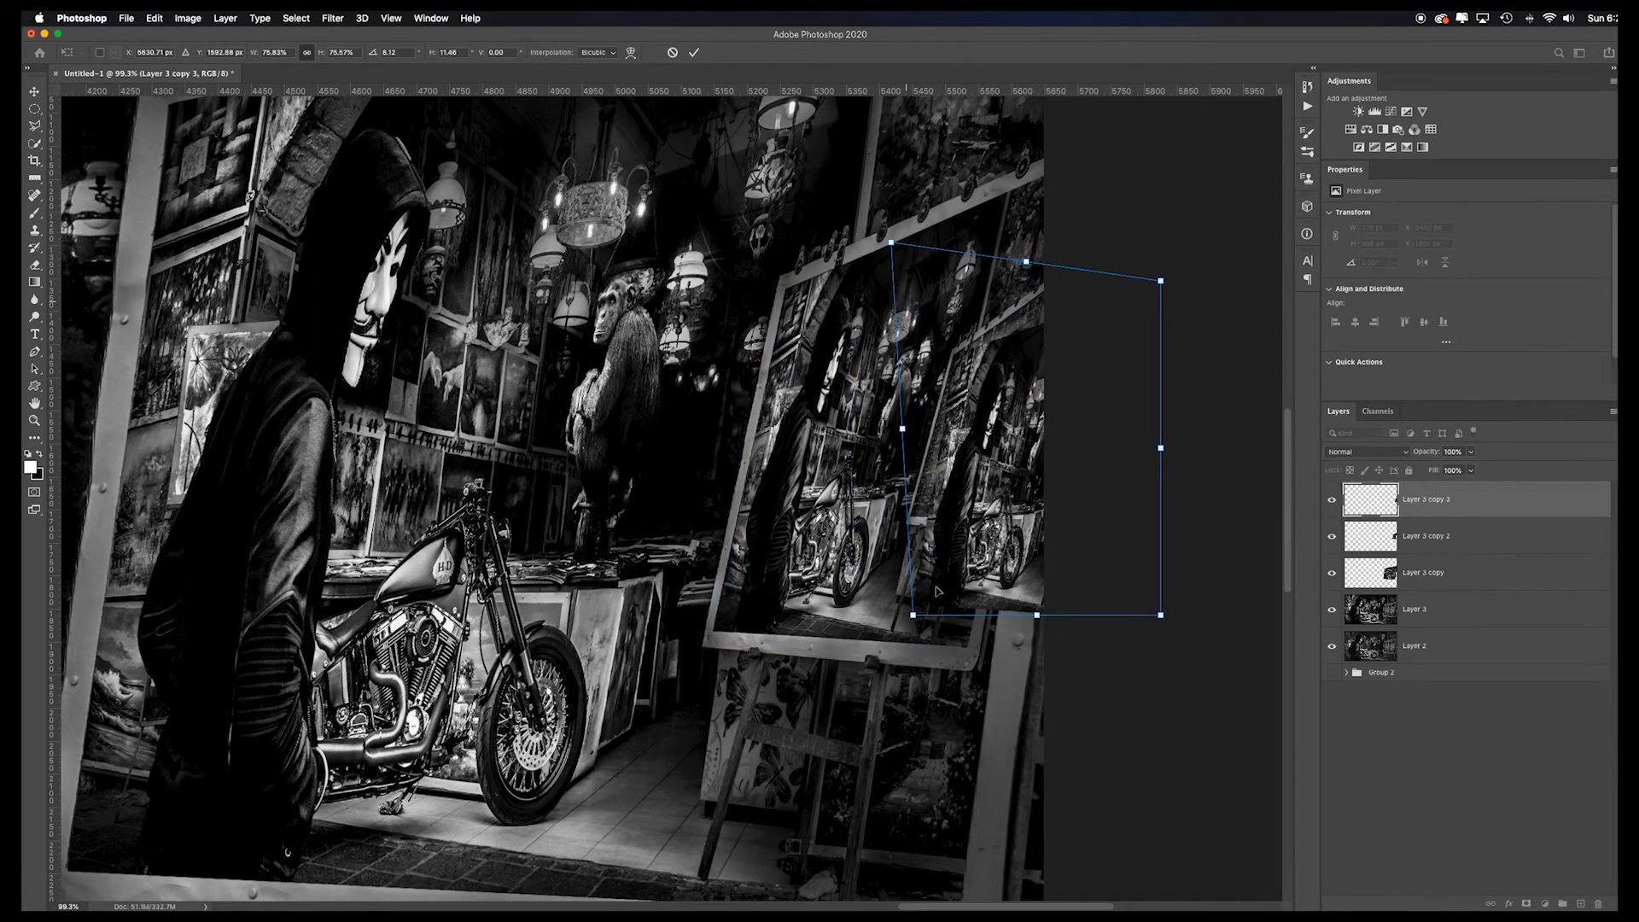
{"action": "left_click_drag", "start_coordinate": [913, 619], "coordinate": [911, 524]}
{"action": "left_click_drag", "start_coordinate": [1160, 615], "coordinate": [1008, 514]}
{"action": "left_click_drag", "start_coordinate": [1160, 281], "coordinate": [1062, 261]}
{"action": "left_click_drag", "start_coordinate": [892, 242], "coordinate": [931, 276]}
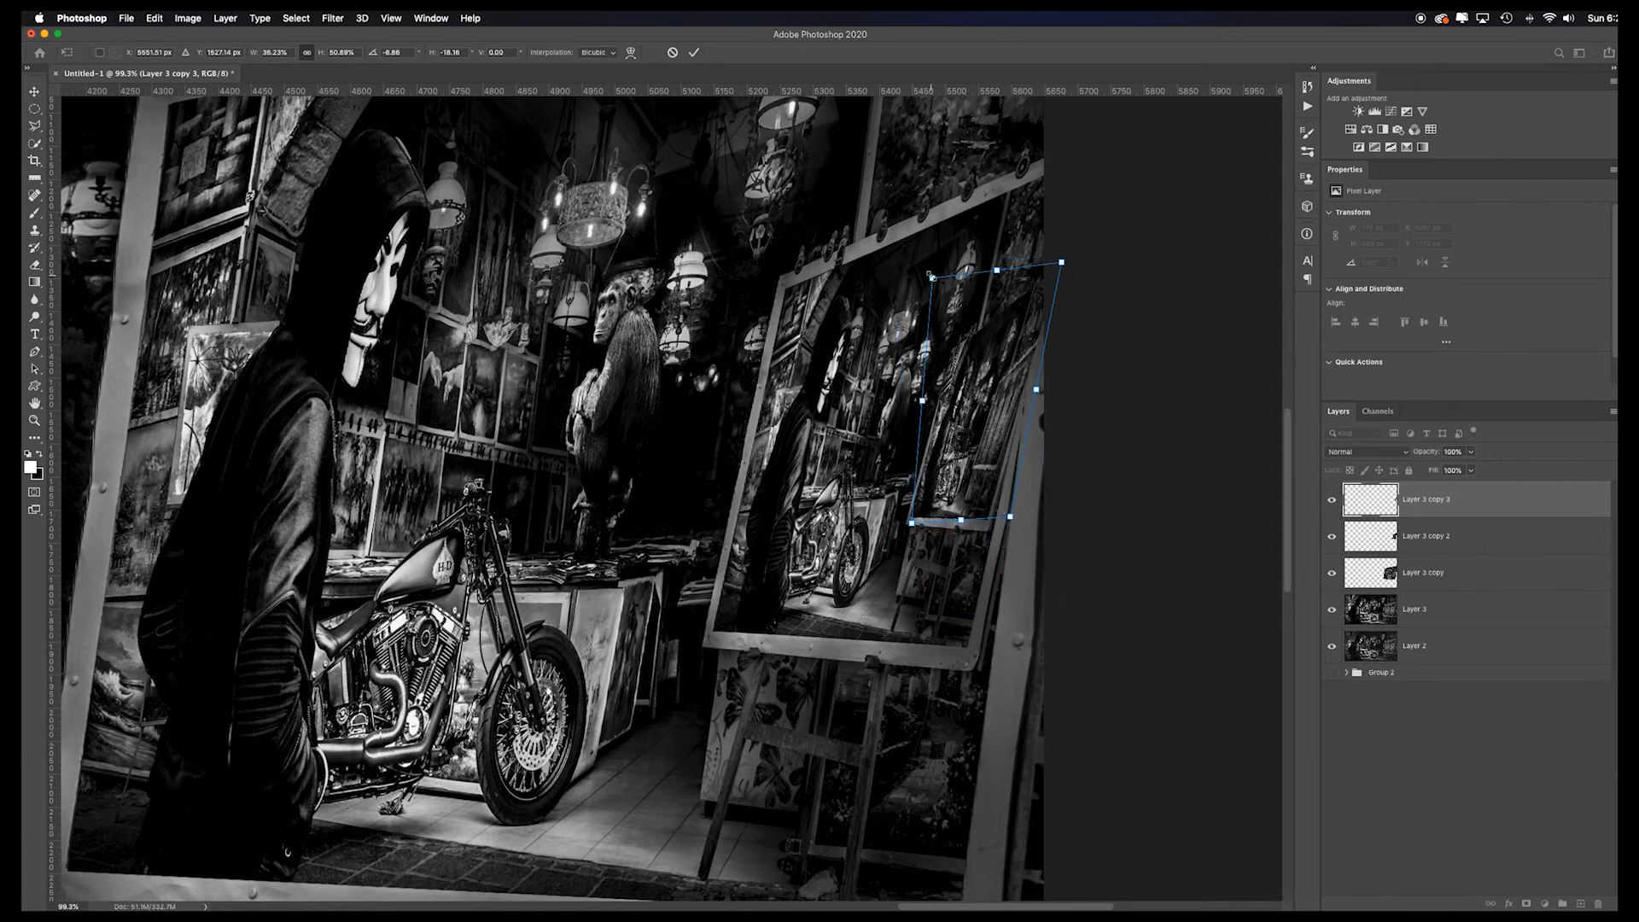
Step: Fine-tune the corners of the smallest copy to fit inside its easel frame and apply the transformation
{"action": "key", "text": "super+space"}
{"action": "left_click_drag", "start_coordinate": [1000, 398], "coordinate": [1058, 504]}
{"action": "left_click_drag", "start_coordinate": [952, 416], "coordinate": [867, 537]}
{"action": "left_click_drag", "start_coordinate": [743, 212], "coordinate": [761, 234]}
{"action": "left_click_drag", "start_coordinate": [933, 831], "coordinate": [974, 831]}
{"action": "left_click_drag", "start_coordinate": [1076, 167], "coordinate": [1062, 183]}
{"action": "left_click_drag", "start_coordinate": [762, 240], "coordinate": [765, 271]}
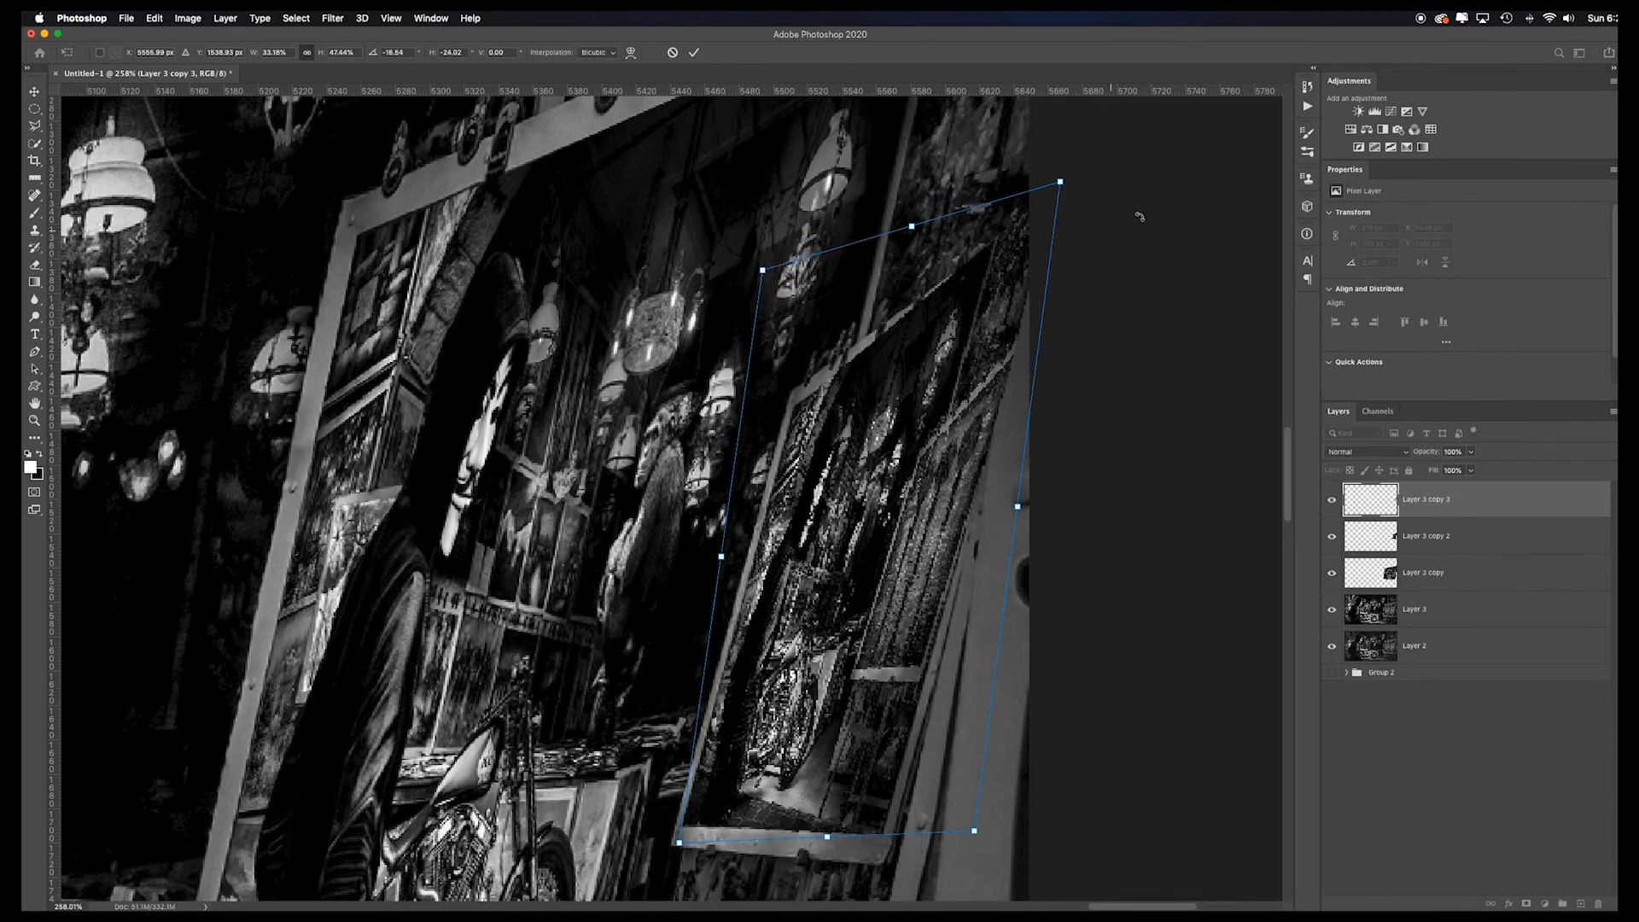
{"action": "left_click_drag", "start_coordinate": [1061, 182], "coordinate": [1036, 231]}
{"action": "left_click_drag", "start_coordinate": [974, 831], "coordinate": [968, 831]}
{"action": "key", "text": "Return"}
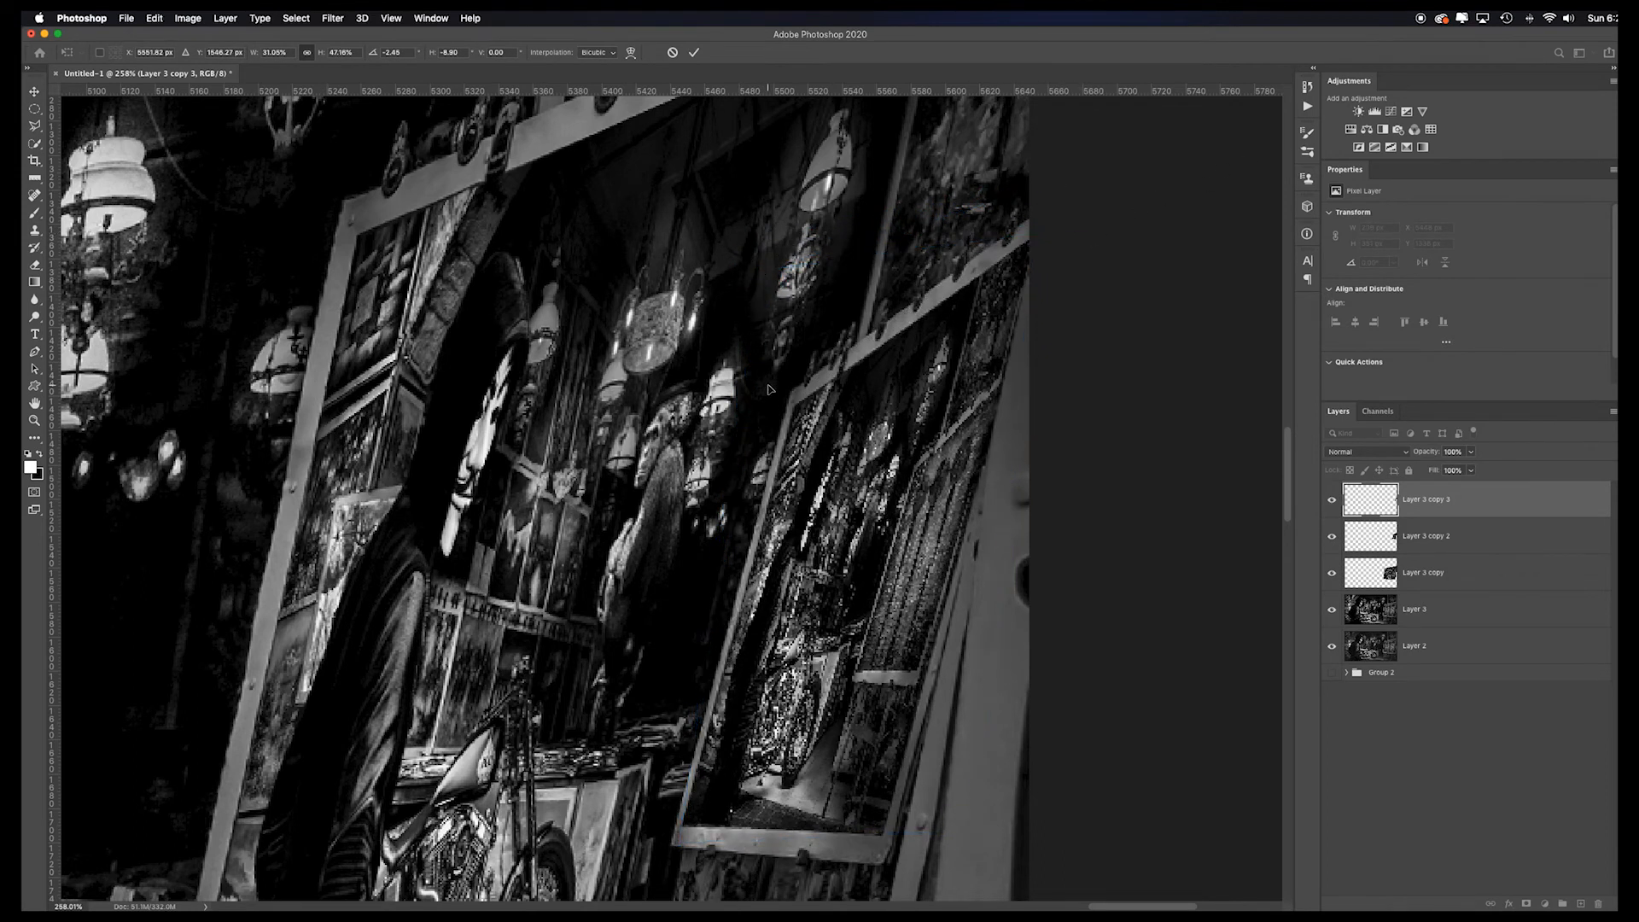
Step: Examine the nested easel pictures close up and within the whole composition, ending with the image fitted to the window
{"action": "key", "text": "super+minus"}
{"action": "key", "text": "super+minus"}
{"action": "key", "text": "super+minus"}
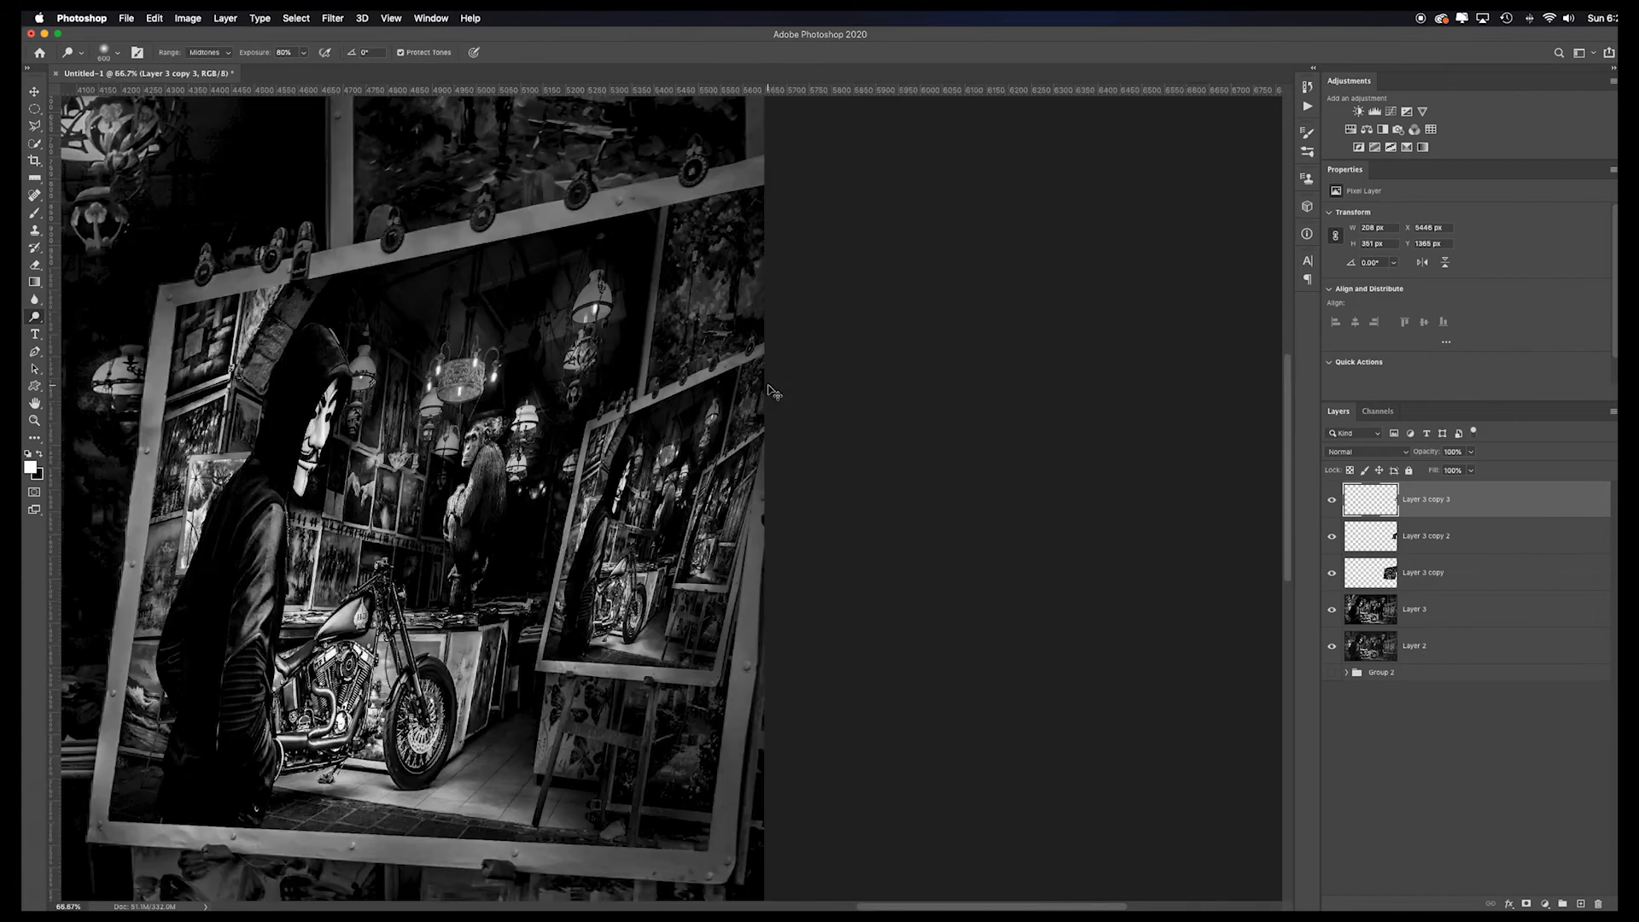
{"action": "key", "text": "super+minus"}
{"action": "key", "text": "super+minus"}
{"action": "key", "text": "super+minus"}
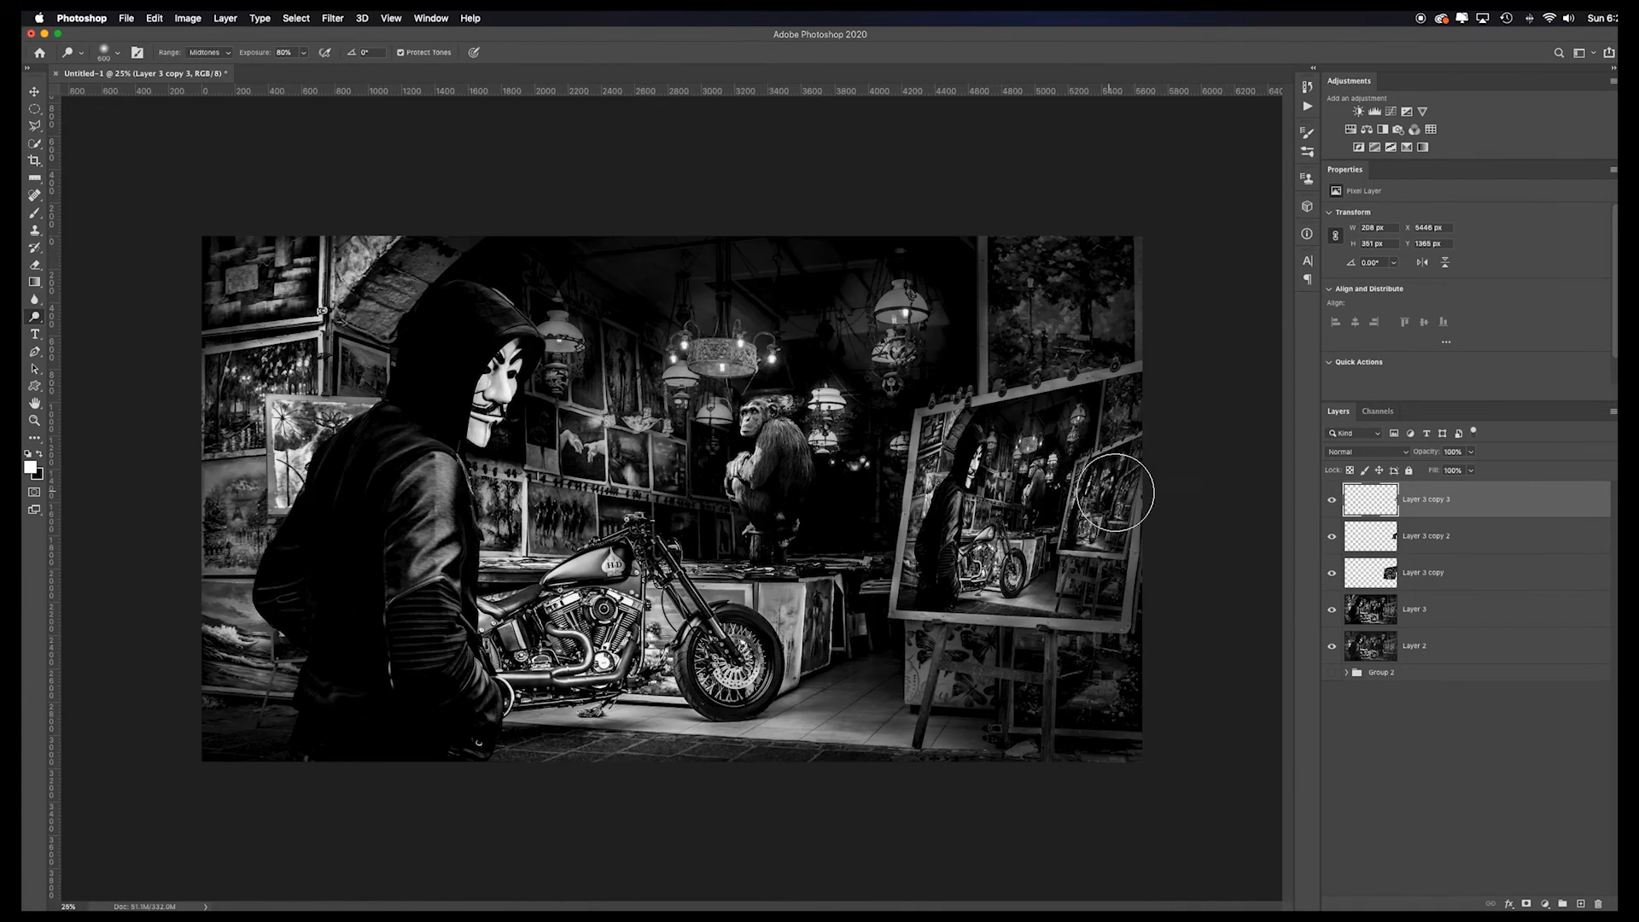
{"action": "left_click_drag", "start_coordinate": [1061, 481], "coordinate": [1081, 561]}
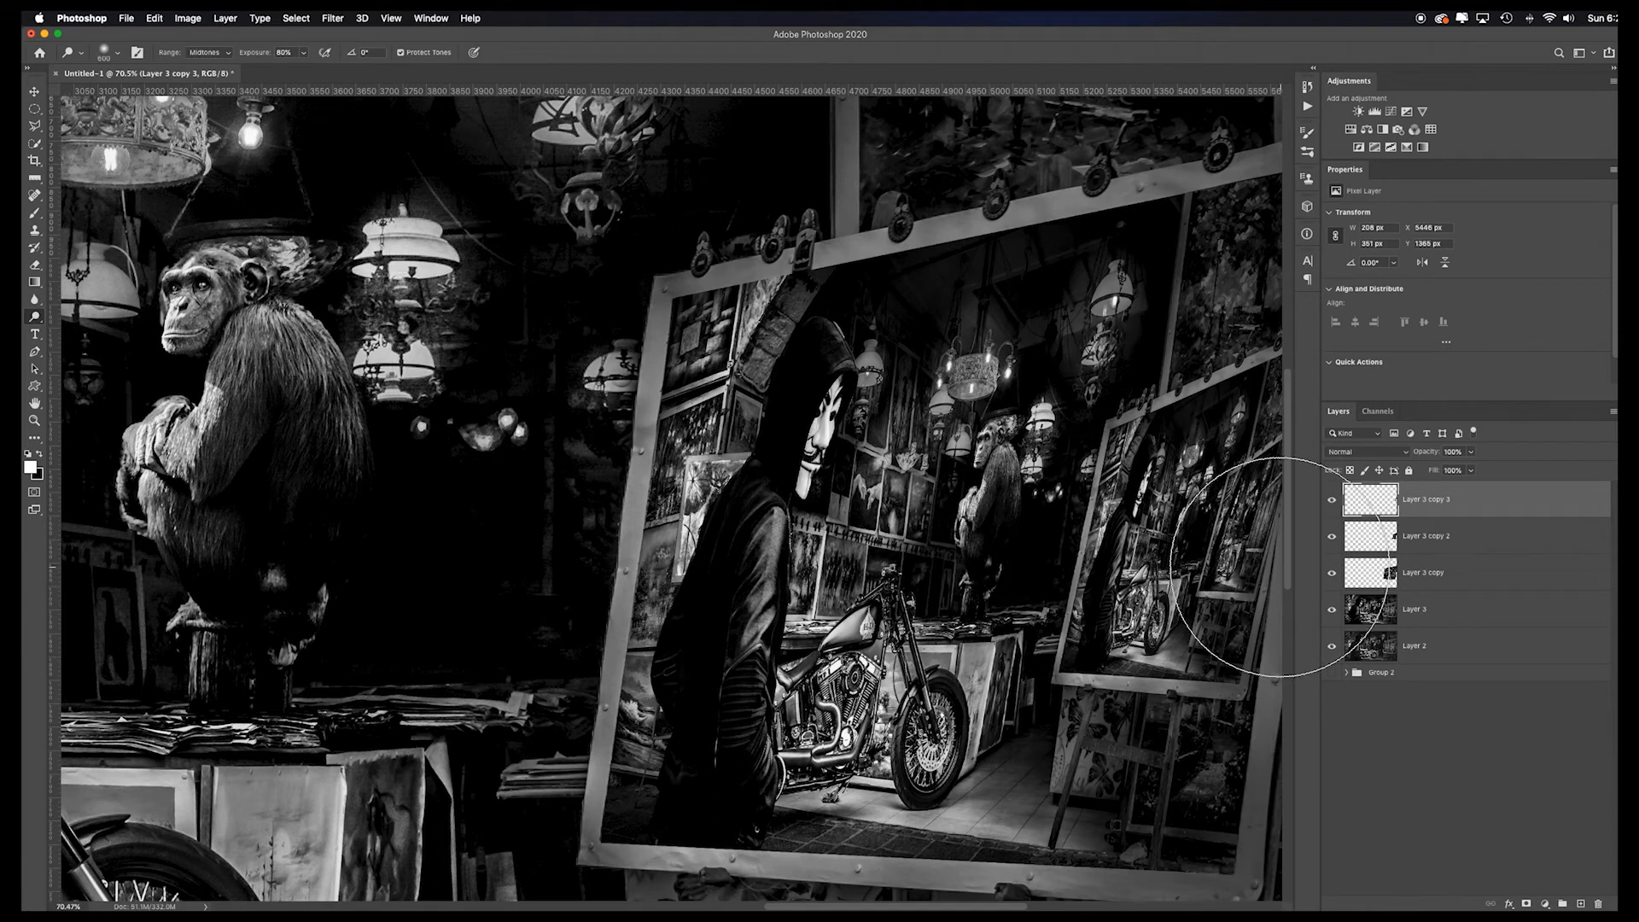
{"action": "key", "text": "super+0"}
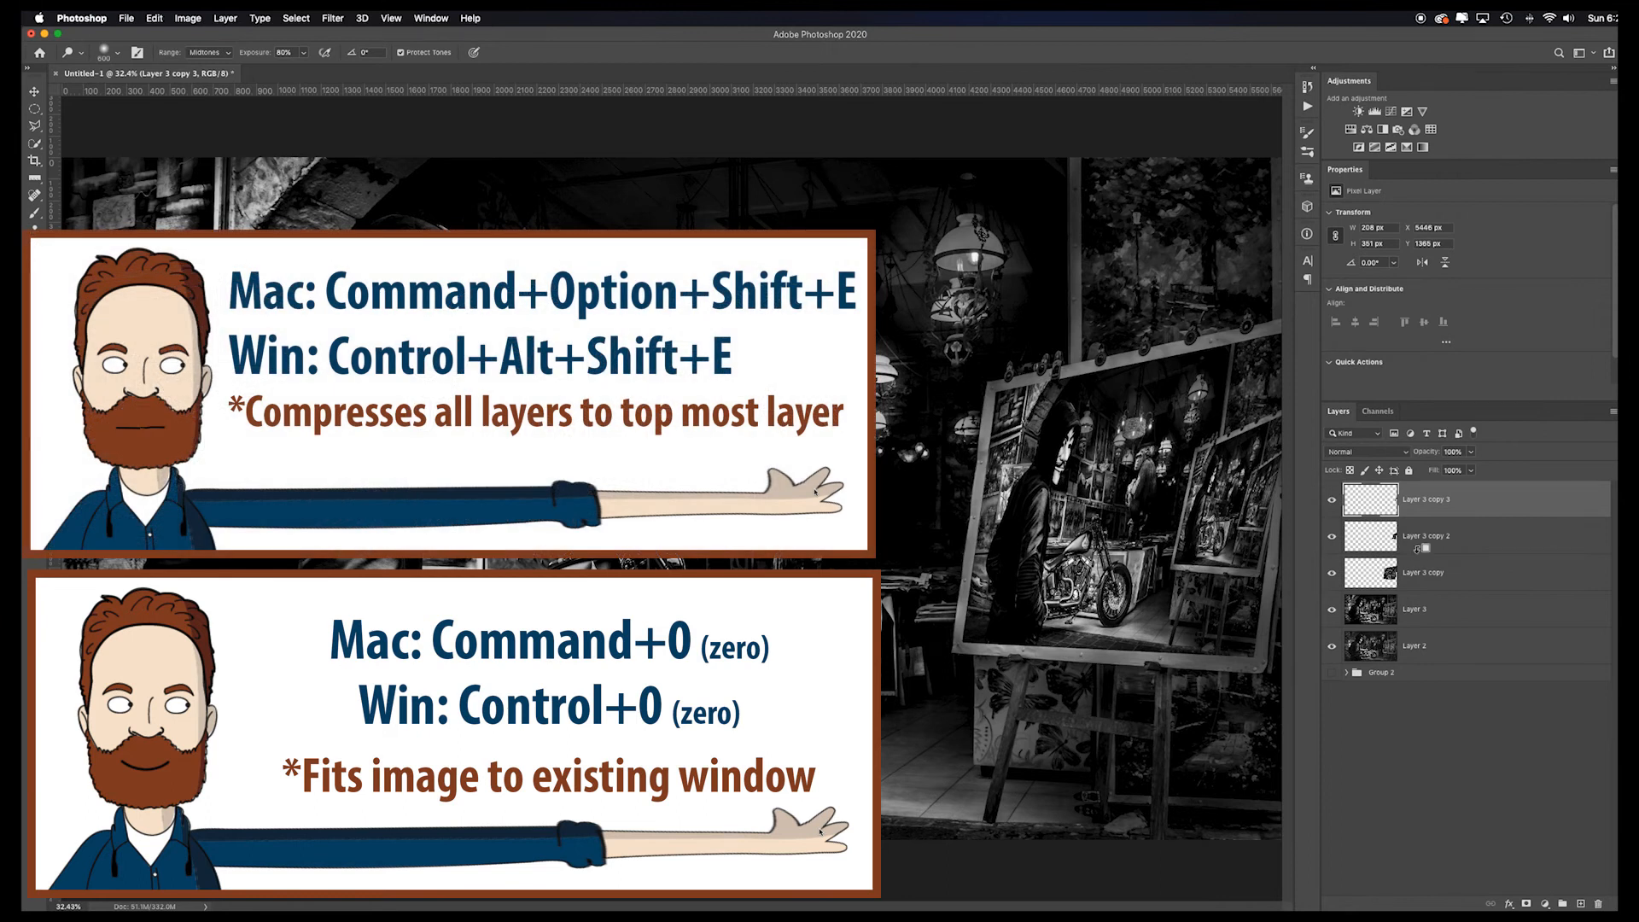
Step: Stamp all visible layers into a new top layer and group all the layers beneath it
{"action": "key", "text": "super+alt+shift+e"}
{"action": "left_click", "coordinate": [1436, 715], "text": "shift"}
{"action": "key", "text": "super+g"}
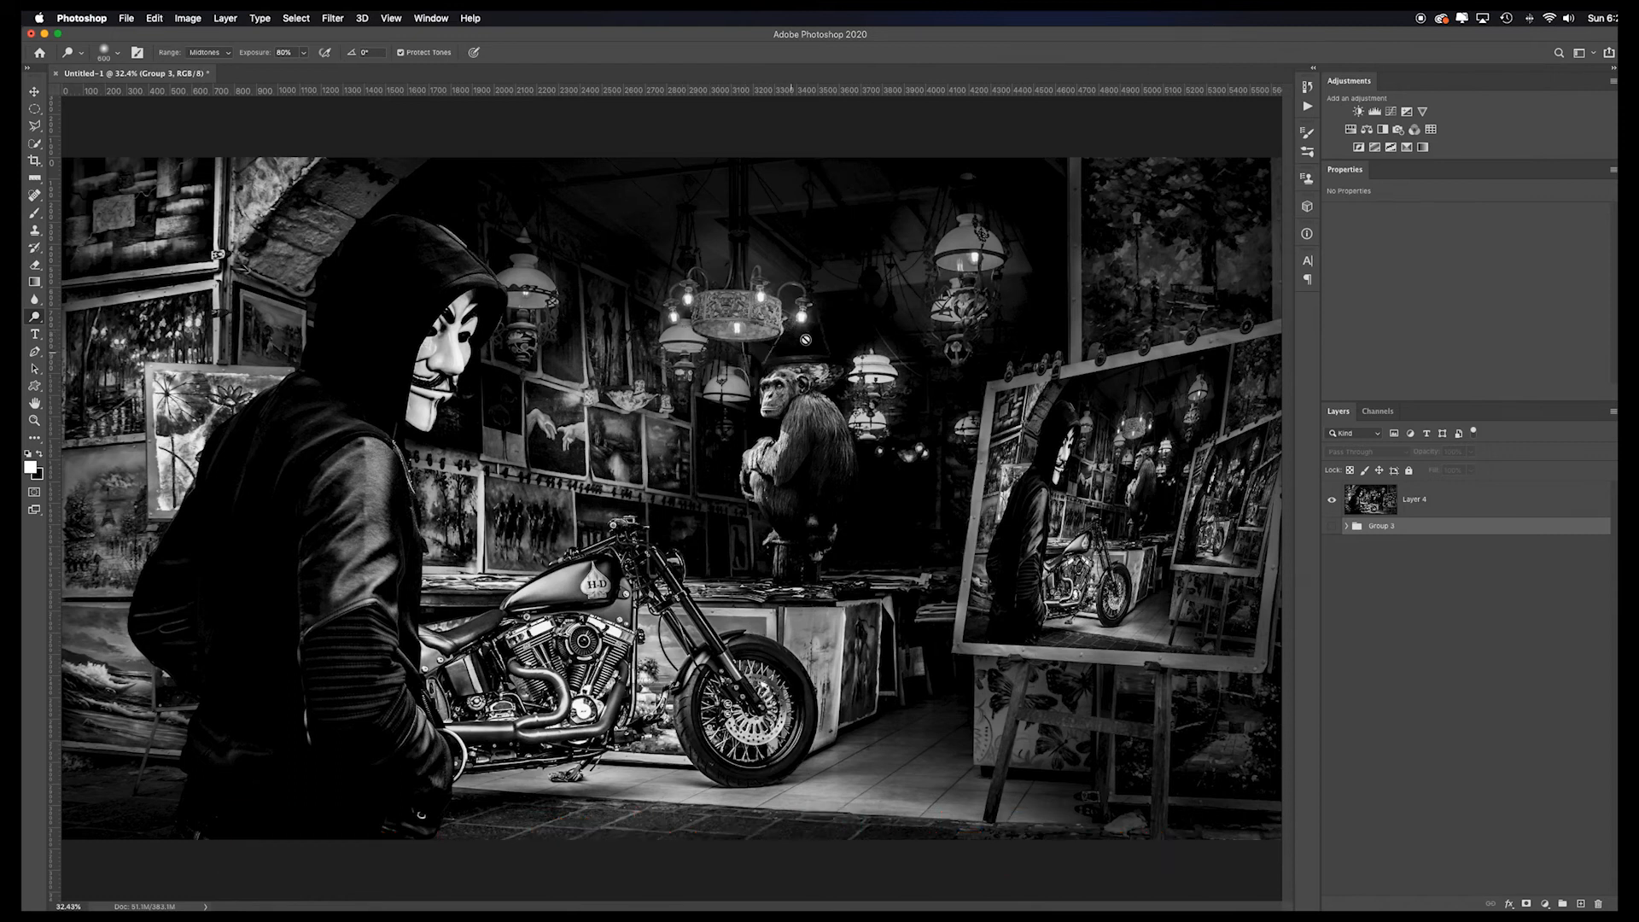
Step: Switch to the Burn tool and select the merged layer above the group
{"action": "left_click", "coordinate": [34, 318]}
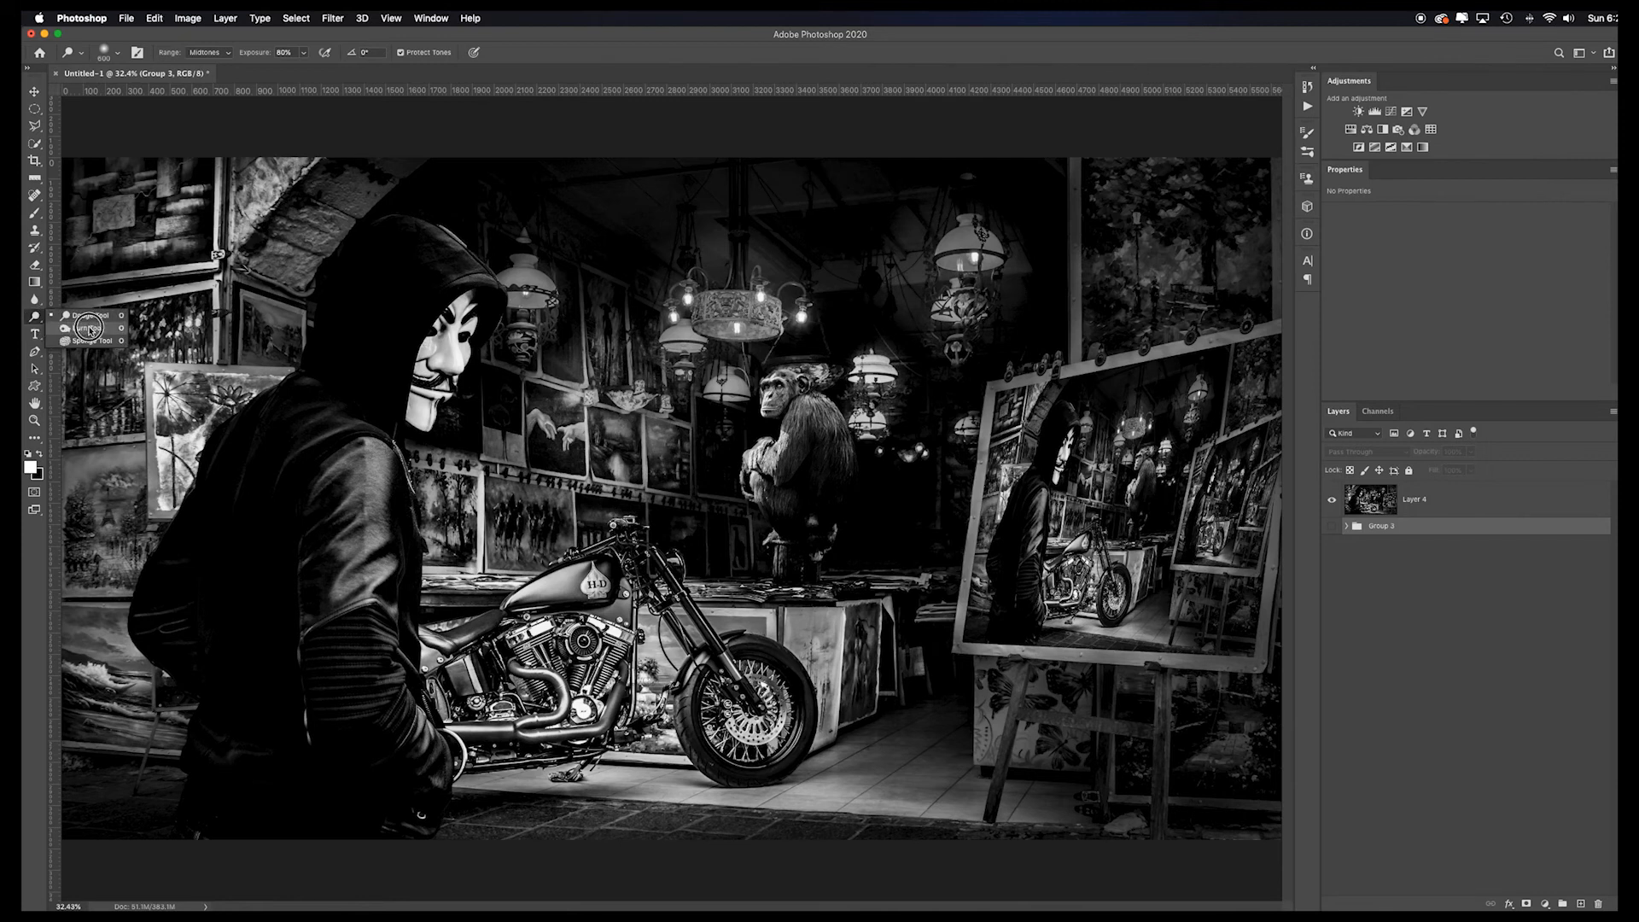
{"action": "left_click", "coordinate": [89, 328]}
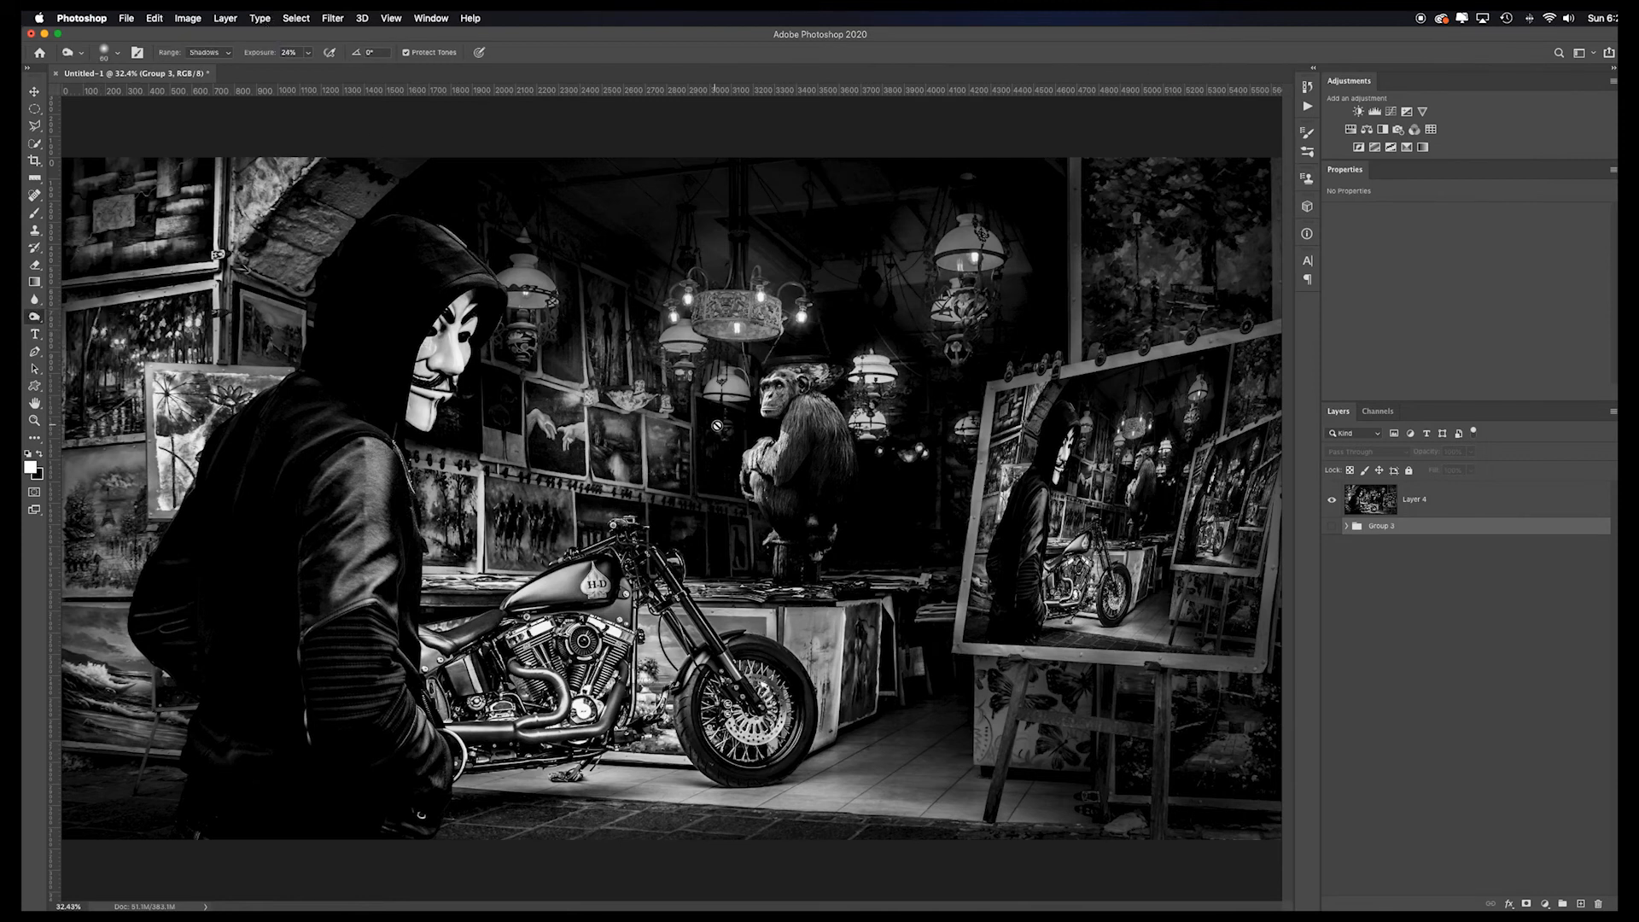
{"action": "left_click", "coordinate": [1468, 501]}
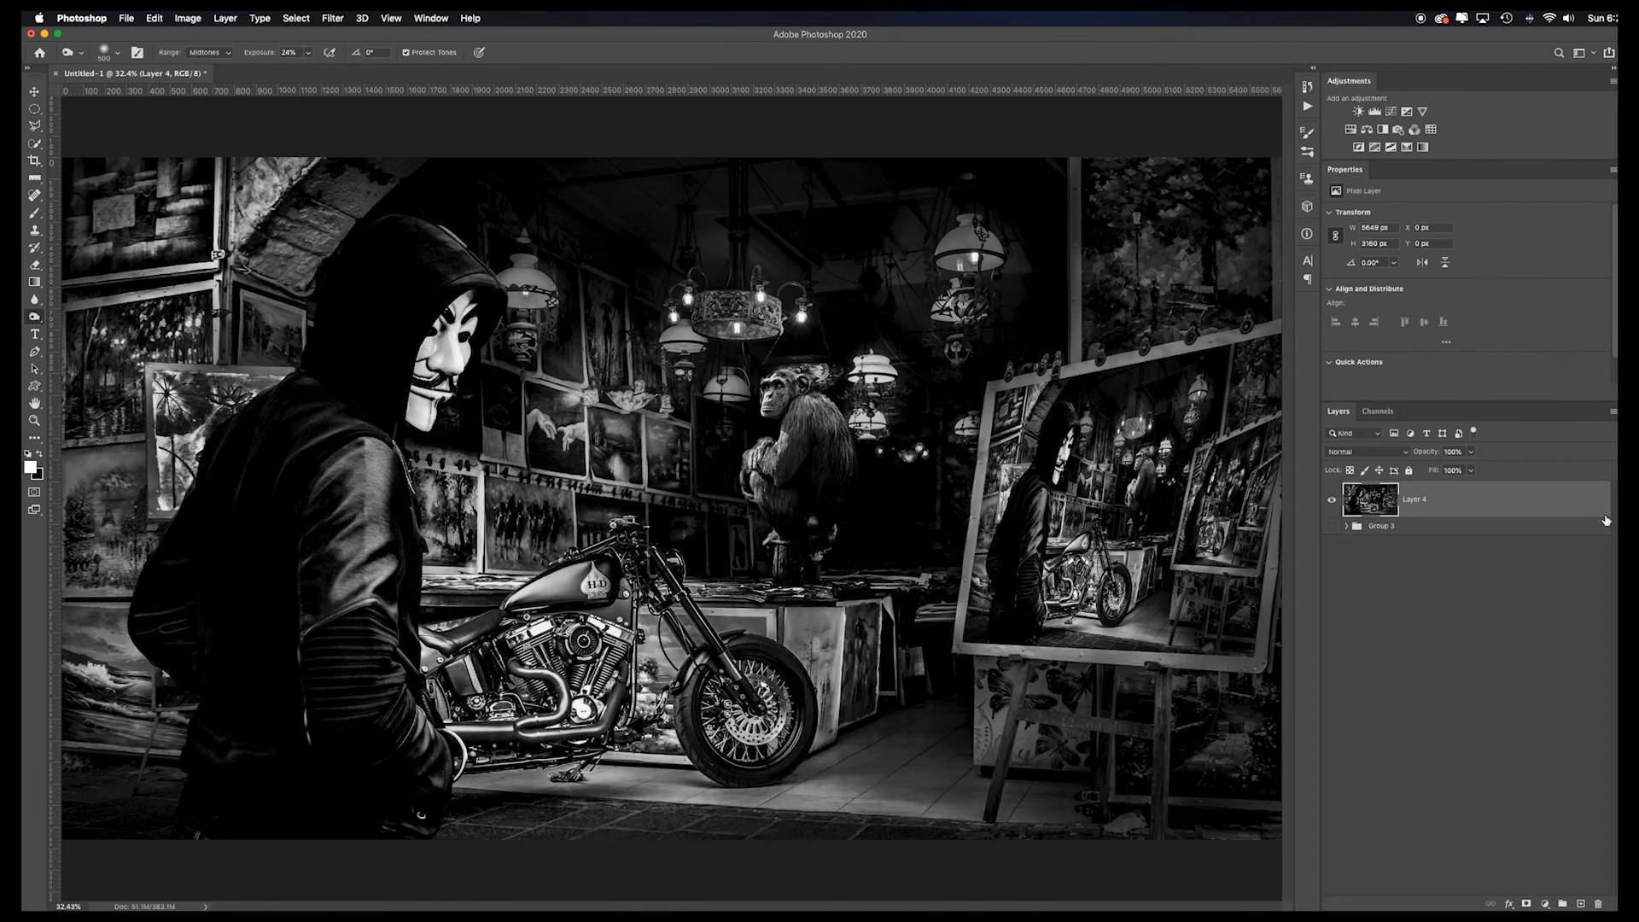
Step: Open the Camera Raw Filter on the merged layer and apply the automatic Upright correction in Geometry
{"action": "left_click", "coordinate": [332, 21]}
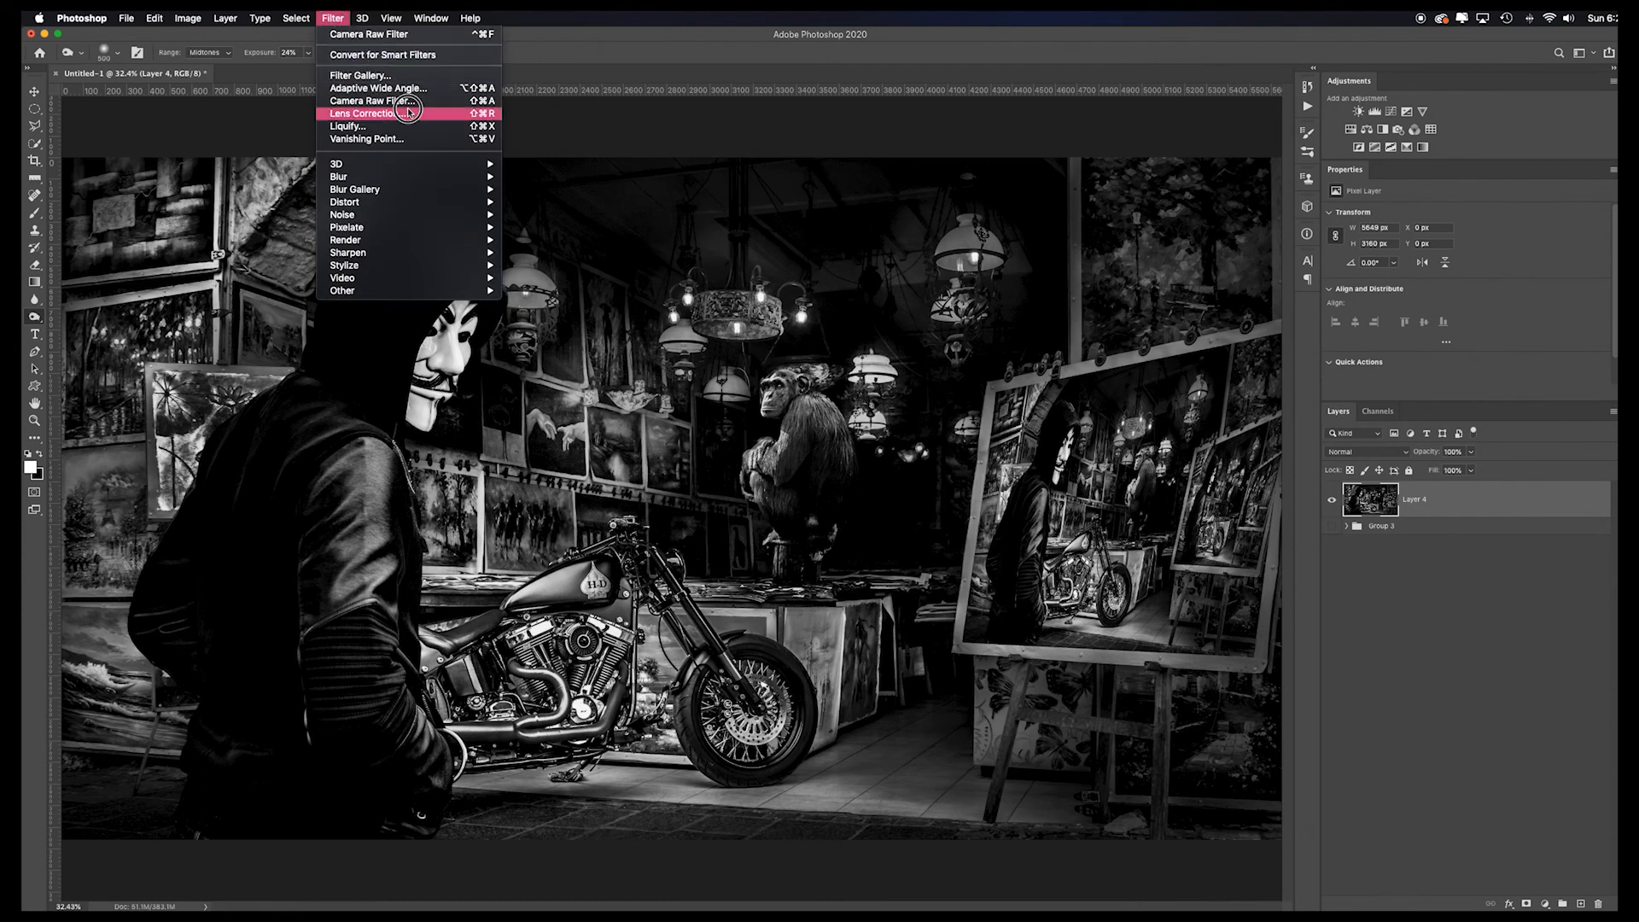
{"action": "left_click", "coordinate": [438, 103]}
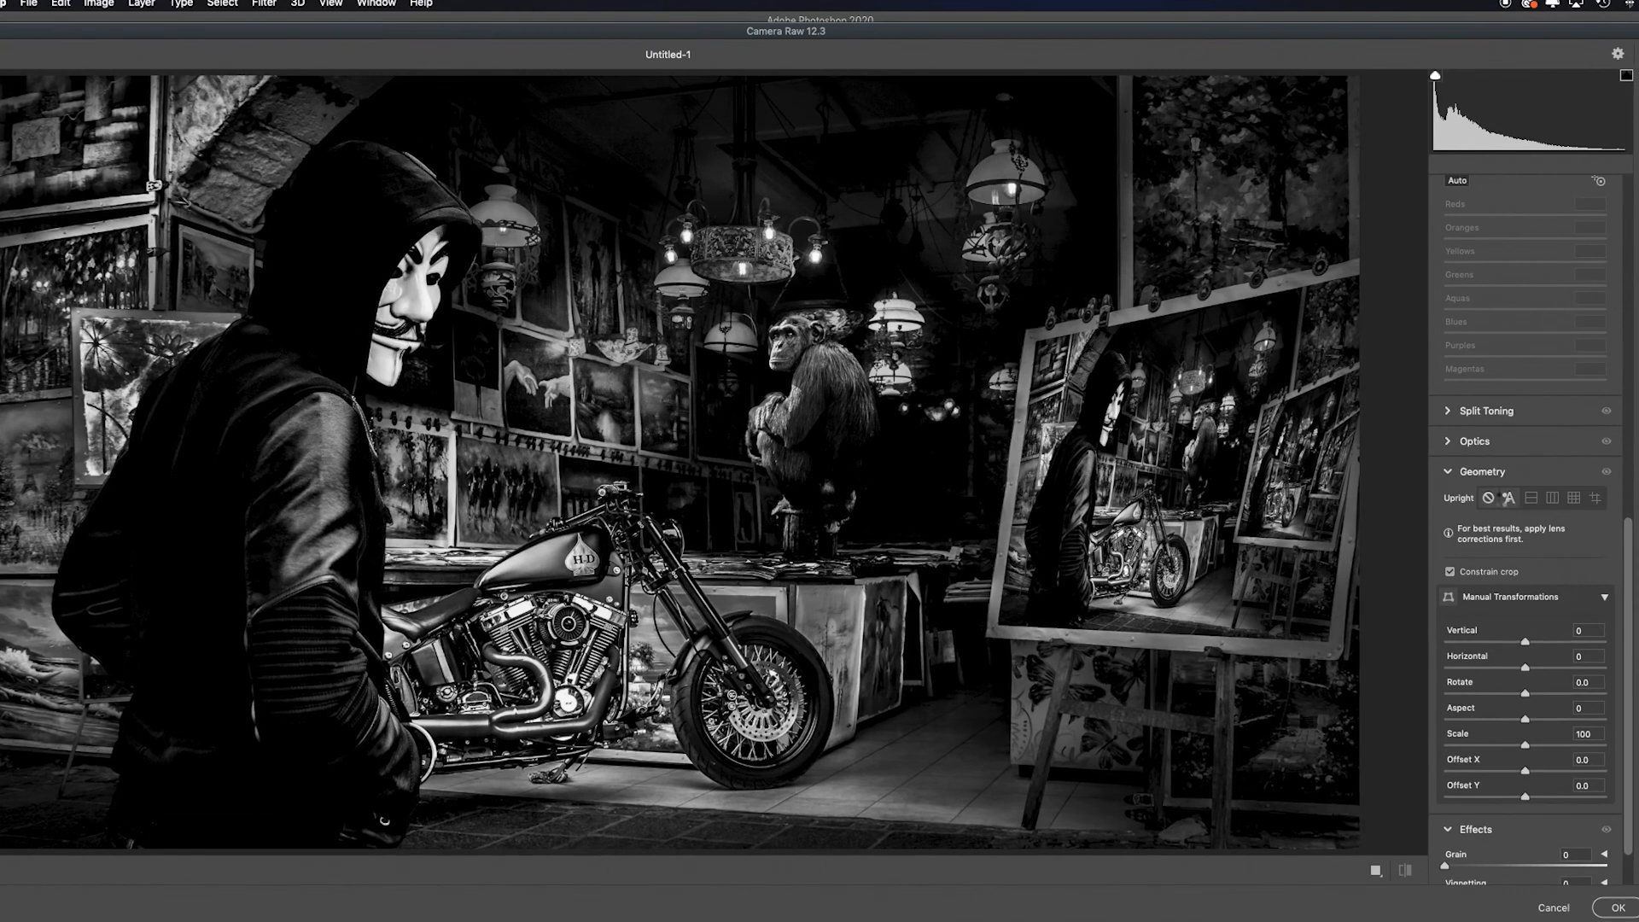
{"action": "left_click", "coordinate": [1509, 498]}
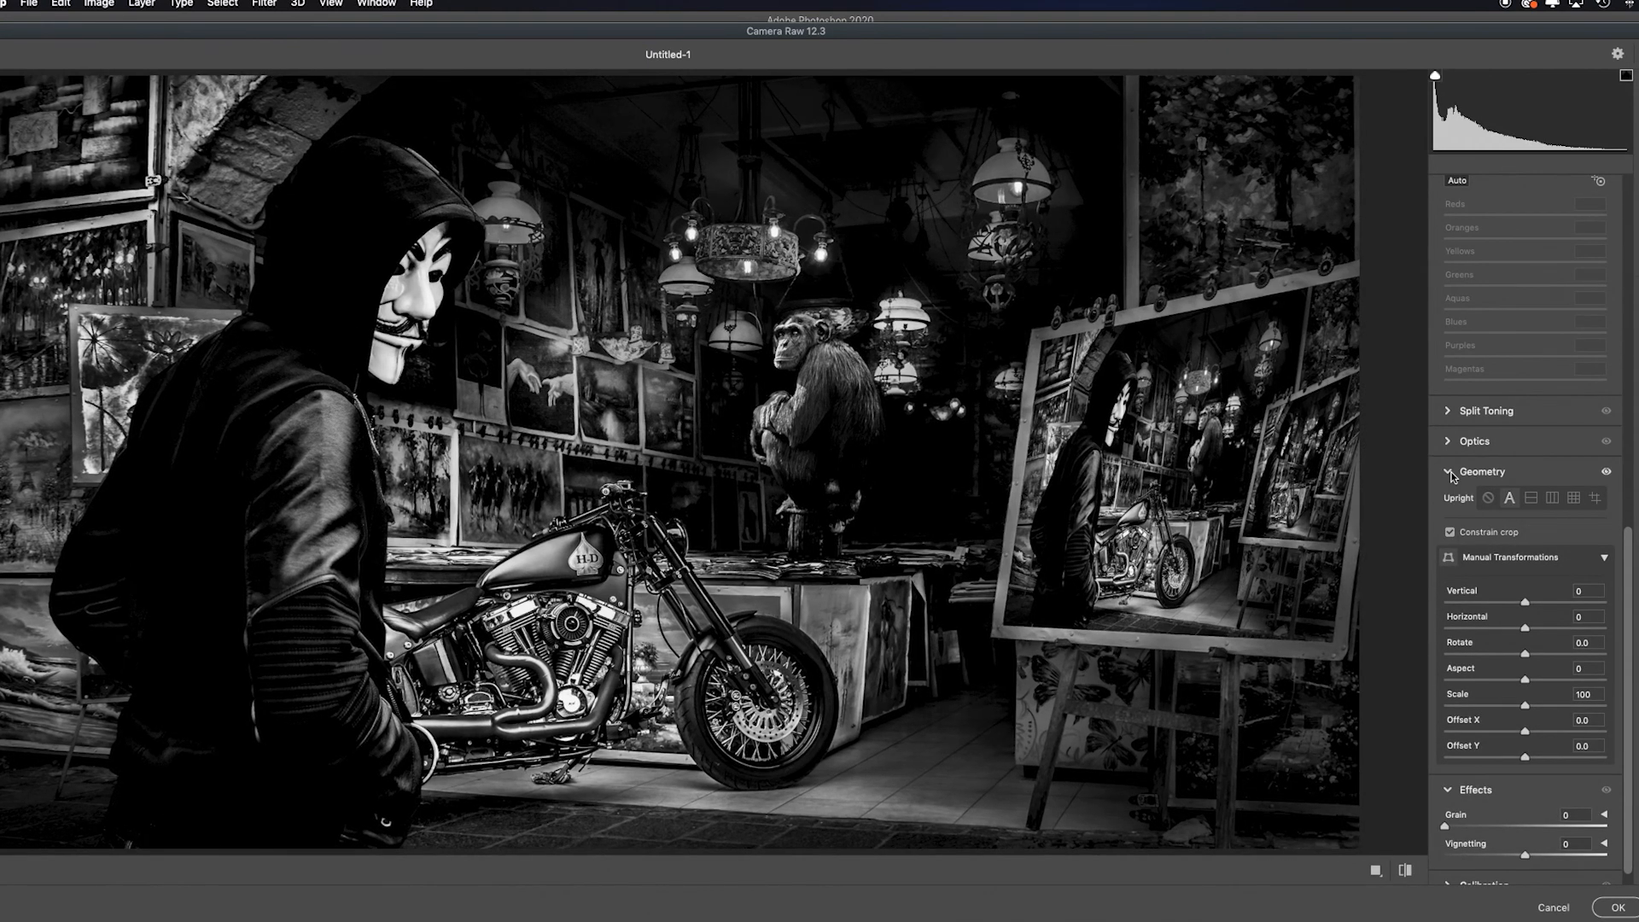
{"action": "left_click", "coordinate": [1451, 472]}
{"action": "left_click", "coordinate": [1448, 431]}
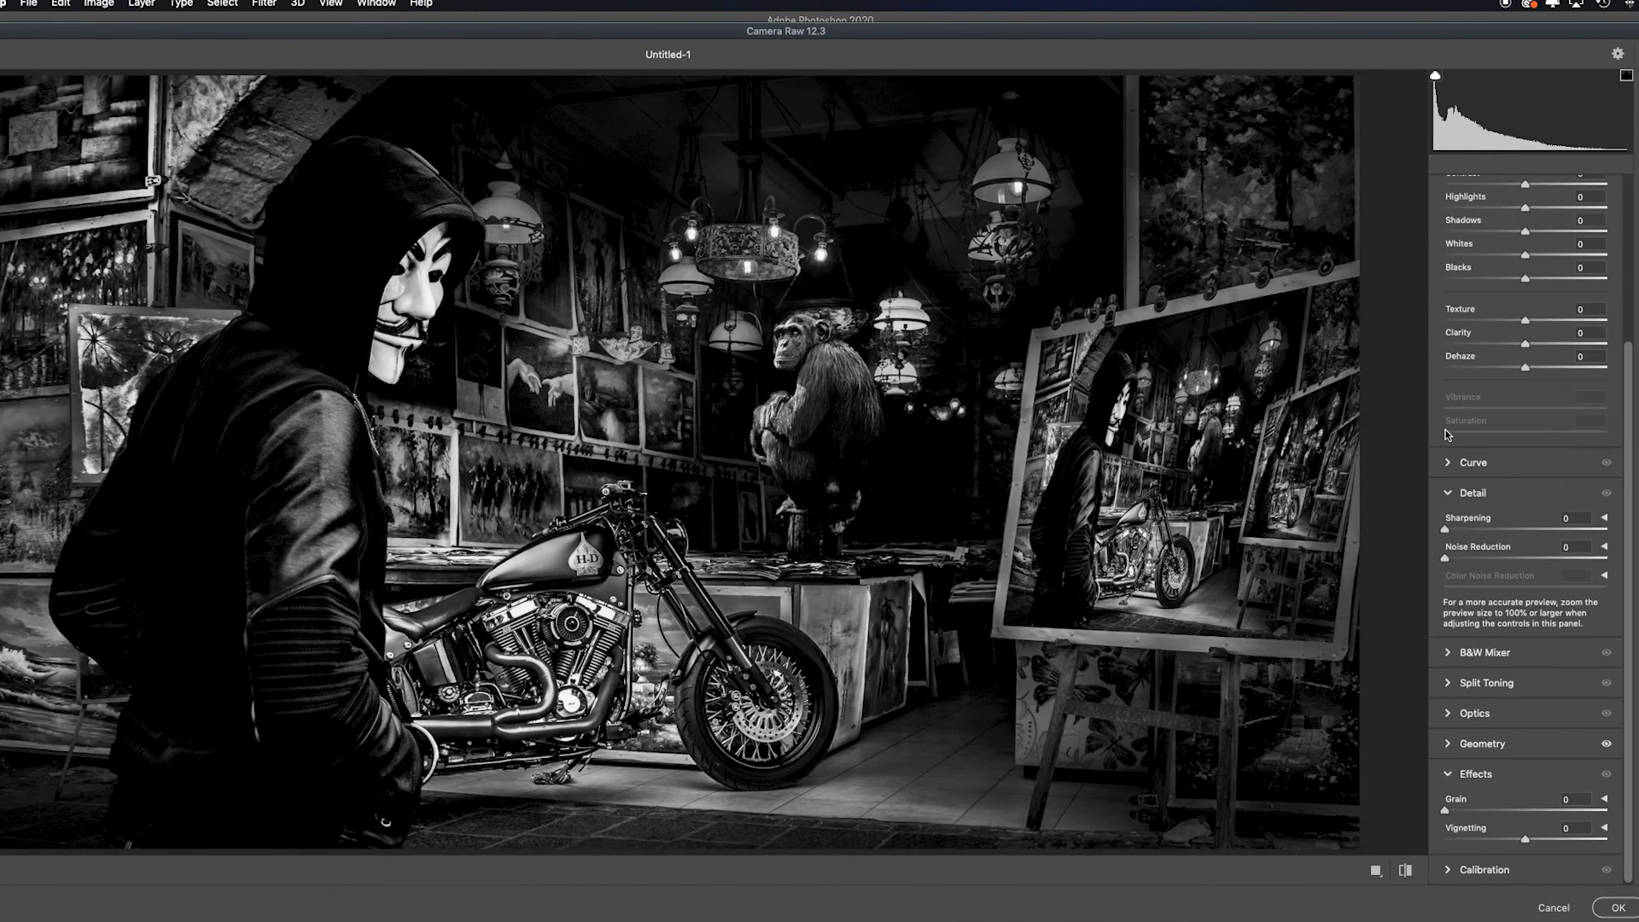
Step: Set Vignetting to -5, Shadows +51, Highlights -25, Texture -14, Clarity +31 and Dehaze +44, and apply the Camera Raw filter
{"action": "left_click_drag", "start_coordinate": [1516, 839], "coordinate": [1521, 841]}
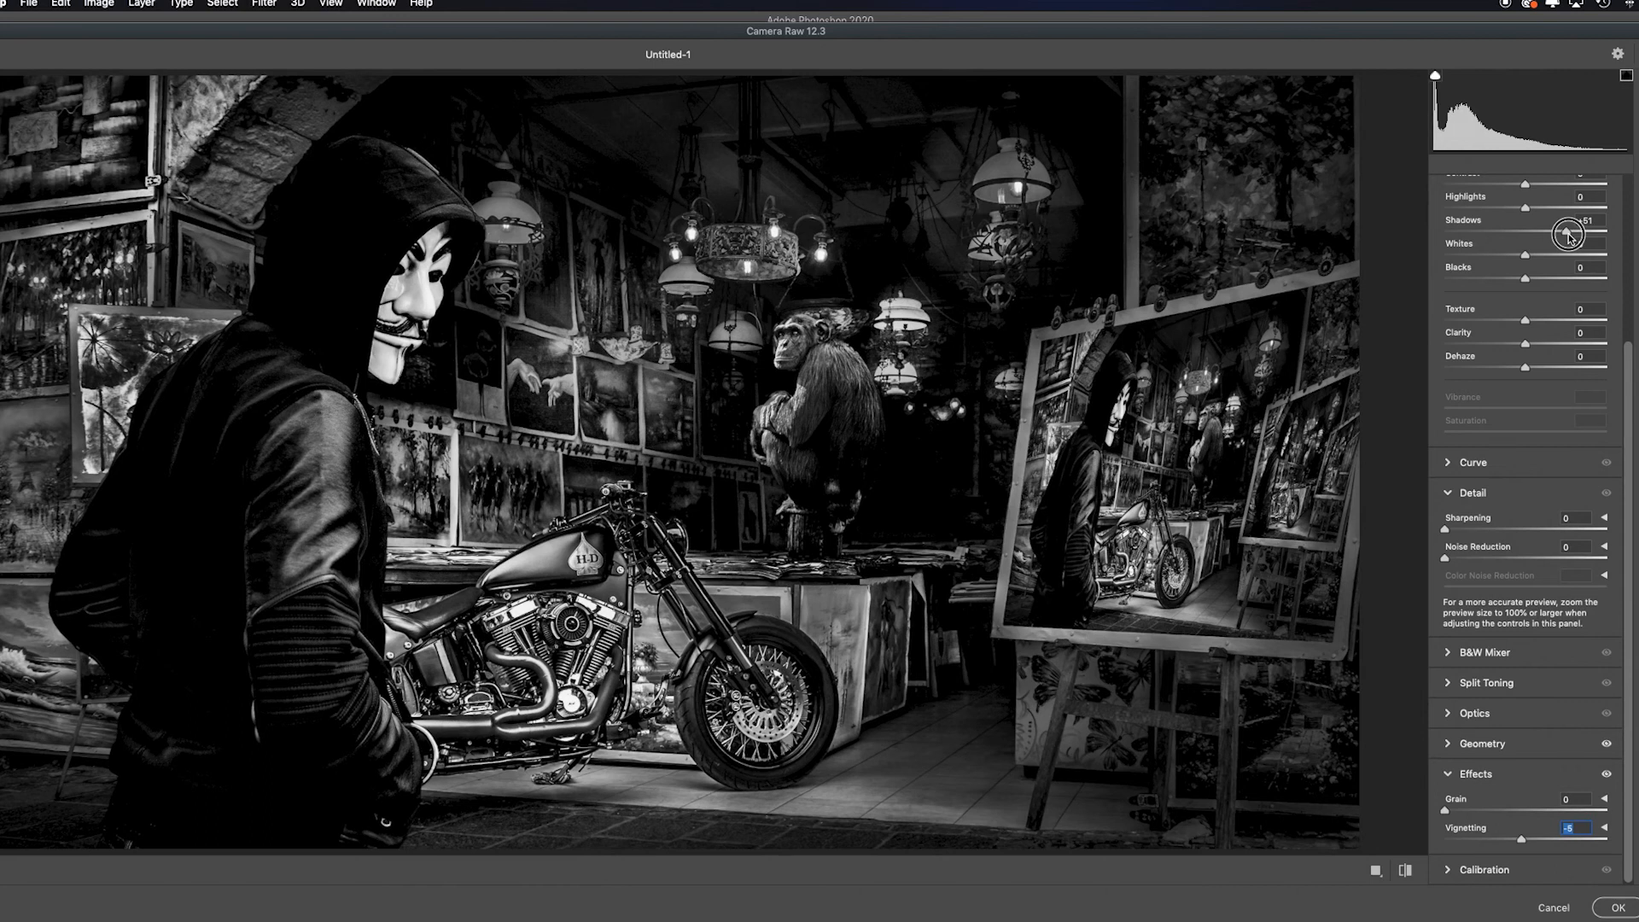
{"action": "scroll", "coordinate": [1550, 240], "scroll_direction": "up", "scroll_amount": 2}
{"action": "left_click_drag", "start_coordinate": [1529, 240], "coordinate": [1506, 240]}
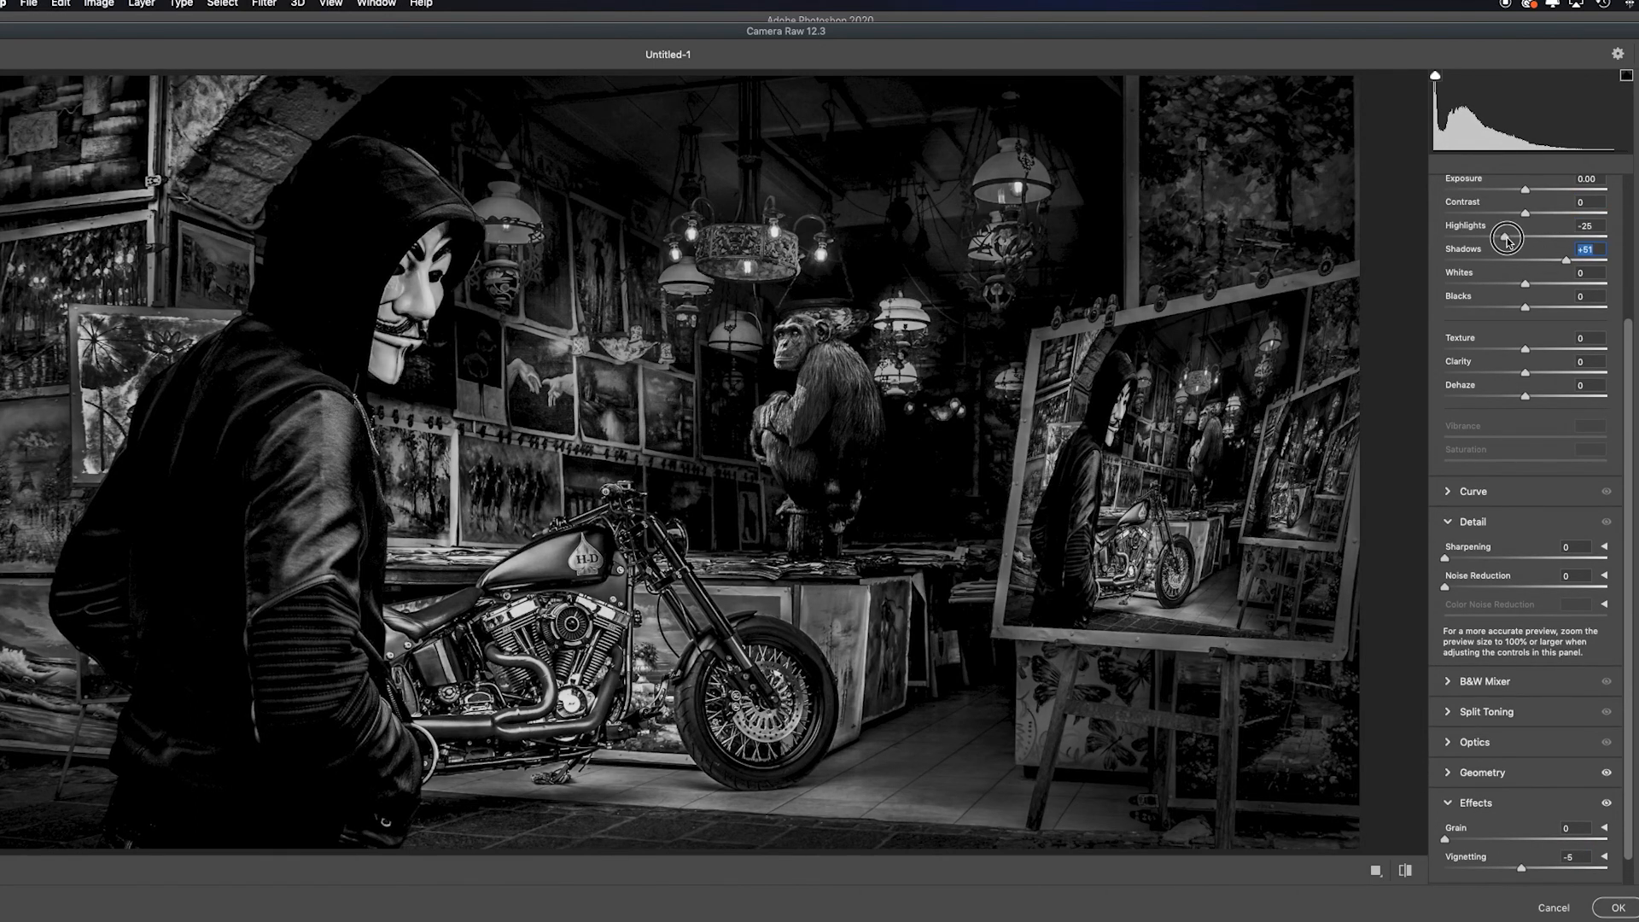
{"action": "left_click_drag", "start_coordinate": [1526, 373], "coordinate": [1557, 376]}
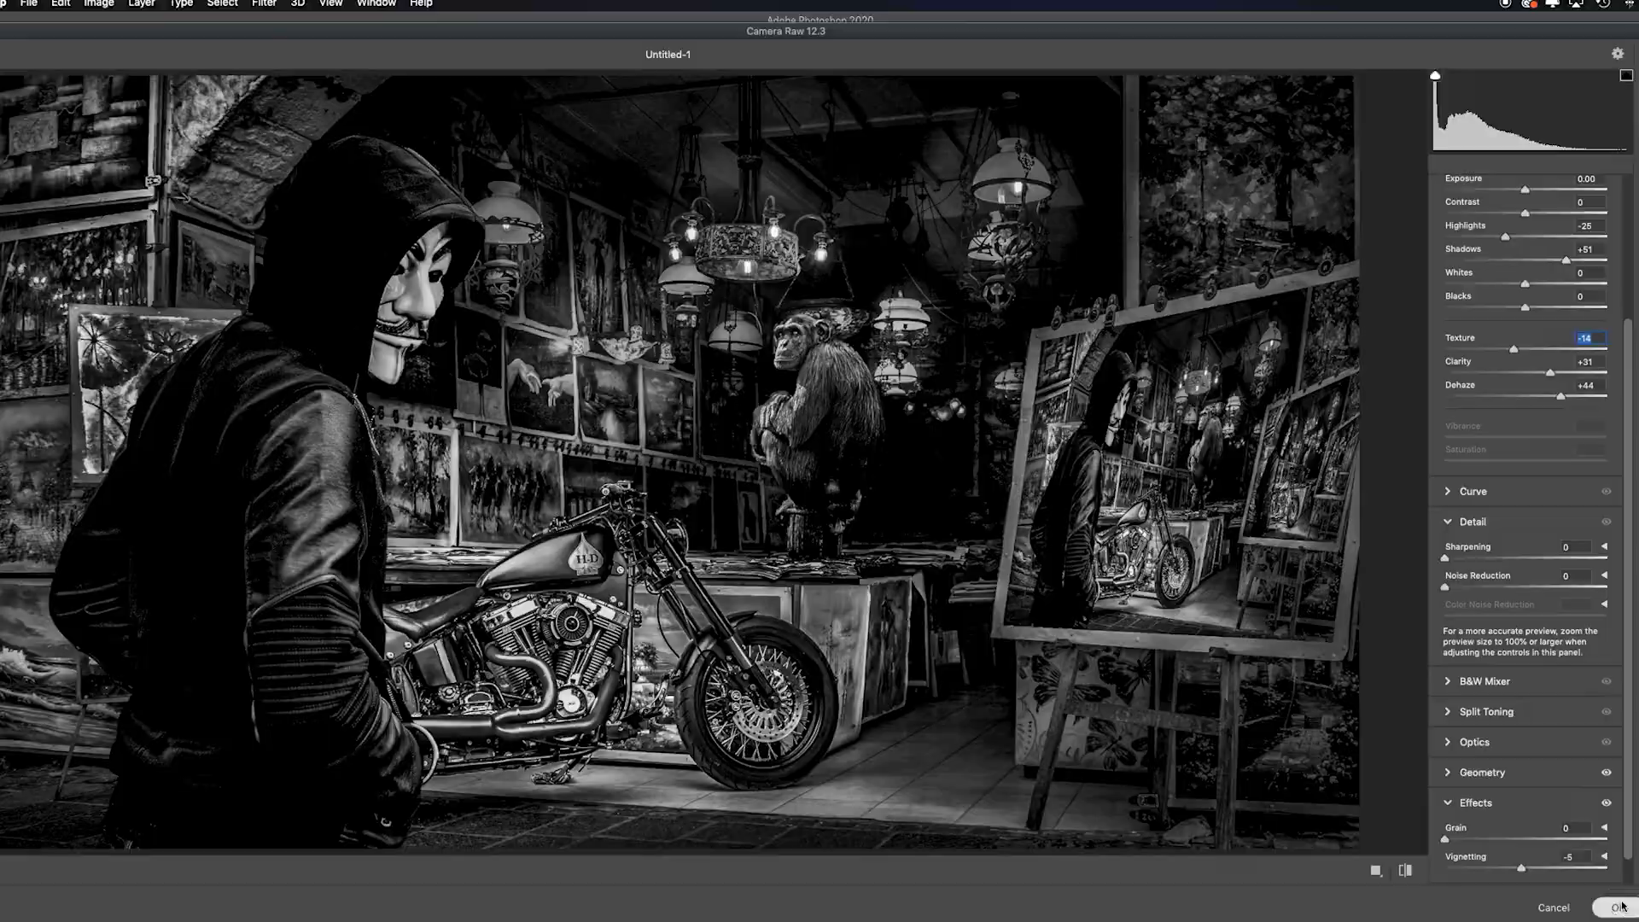
{"action": "left_click", "coordinate": [1620, 907]}
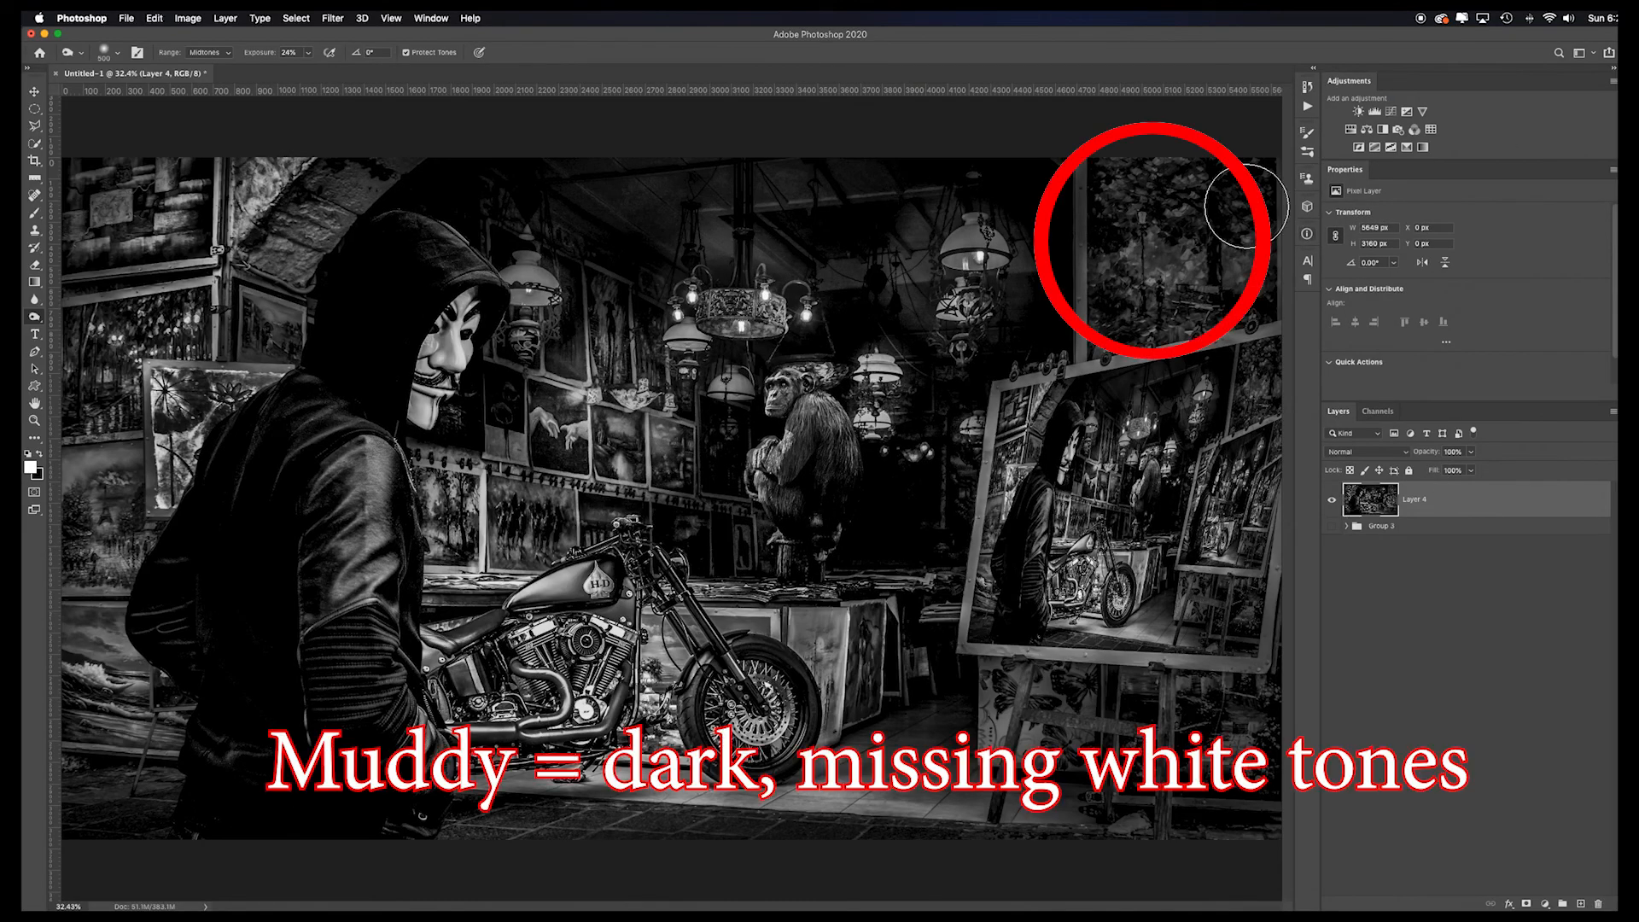
Step: Brighten the tree painting above the easel with the Dodge tool at 80% exposure, enlarging the brush to 1600
{"action": "left_click", "coordinate": [37, 319]}
{"action": "left_click", "coordinate": [85, 315]}
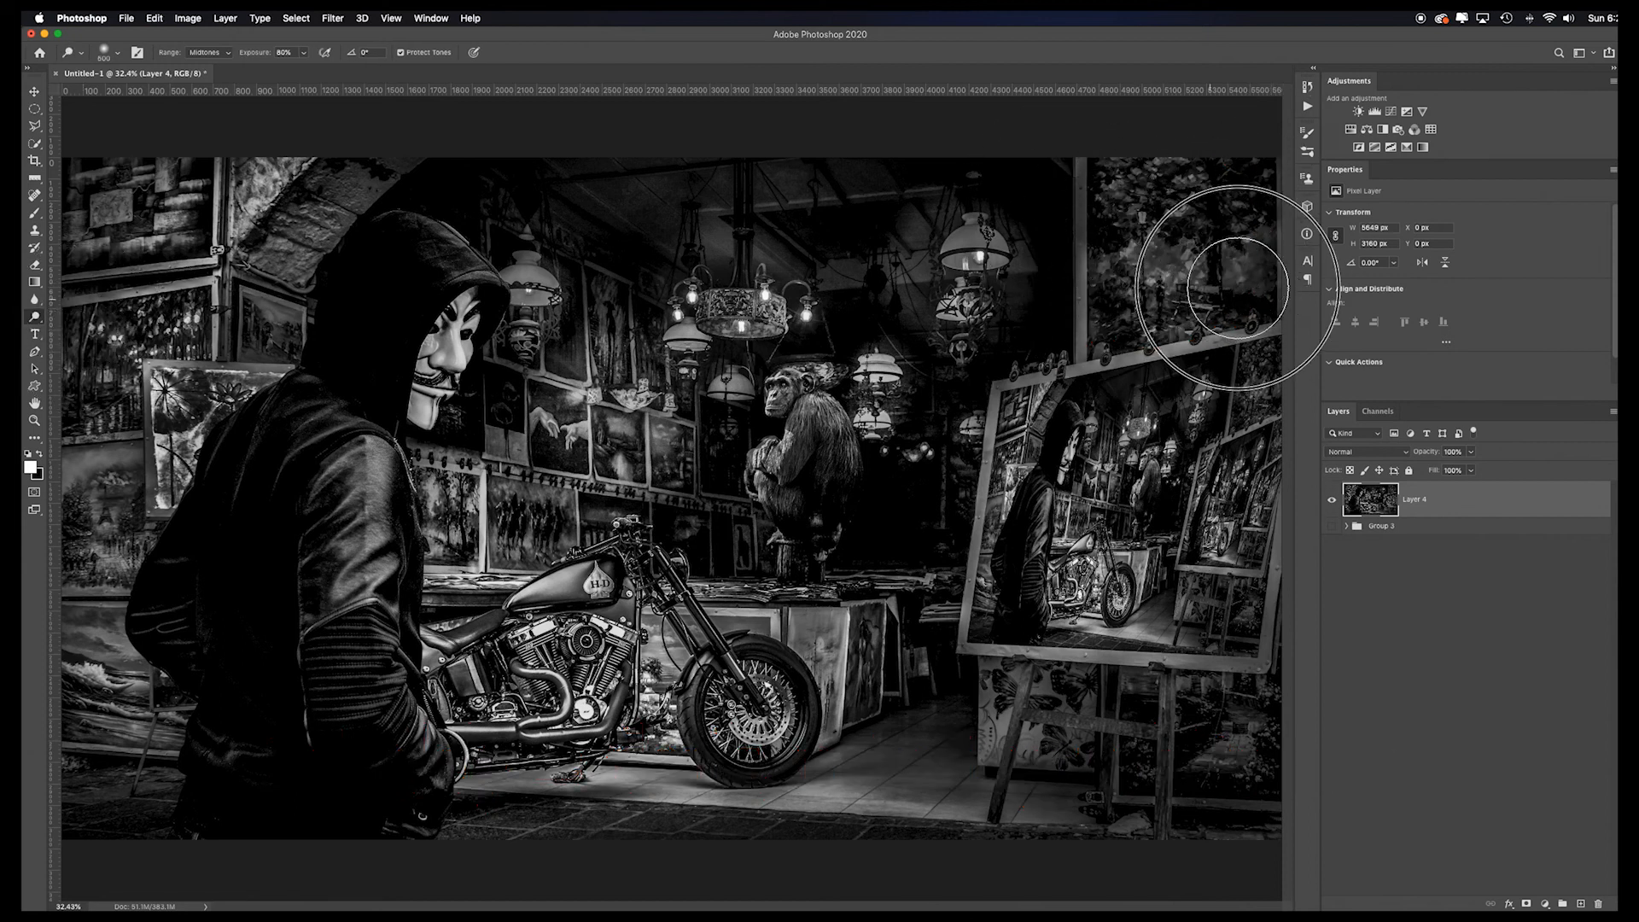
{"action": "key", "text": "bracketright"}
{"action": "key", "text": "bracketright"}
{"action": "key", "text": "bracketright"}
{"action": "key", "text": "bracketright"}
{"action": "key", "text": "bracketright"}
{"action": "key", "text": "bracketright"}
{"action": "key", "text": "bracketright"}
{"action": "key", "text": "bracketright"}
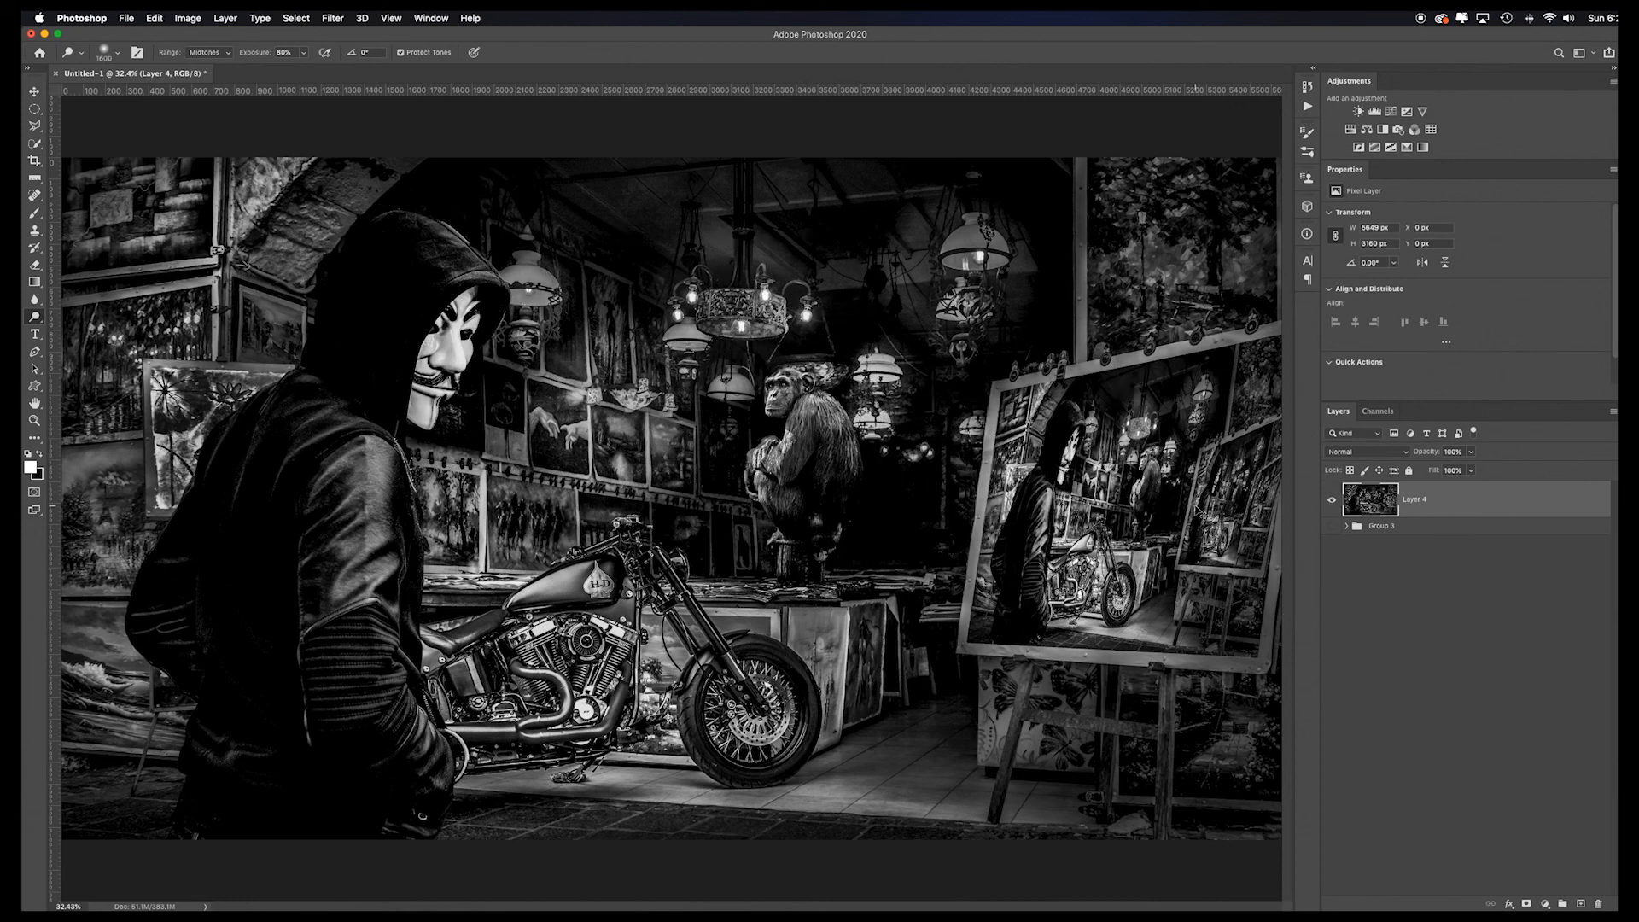
Step: Reduce the Dodge brush to 1000 and the exposure to 20%, and dodge the nested picture on the easel canvas
{"action": "key", "text": "bracketleft"}
{"action": "key", "text": "bracketleft"}
{"action": "key", "text": "bracketleft"}
{"action": "key", "text": "bracketleft"}
{"action": "key", "text": "bracketleft"}
{"action": "key", "text": "bracketleft"}
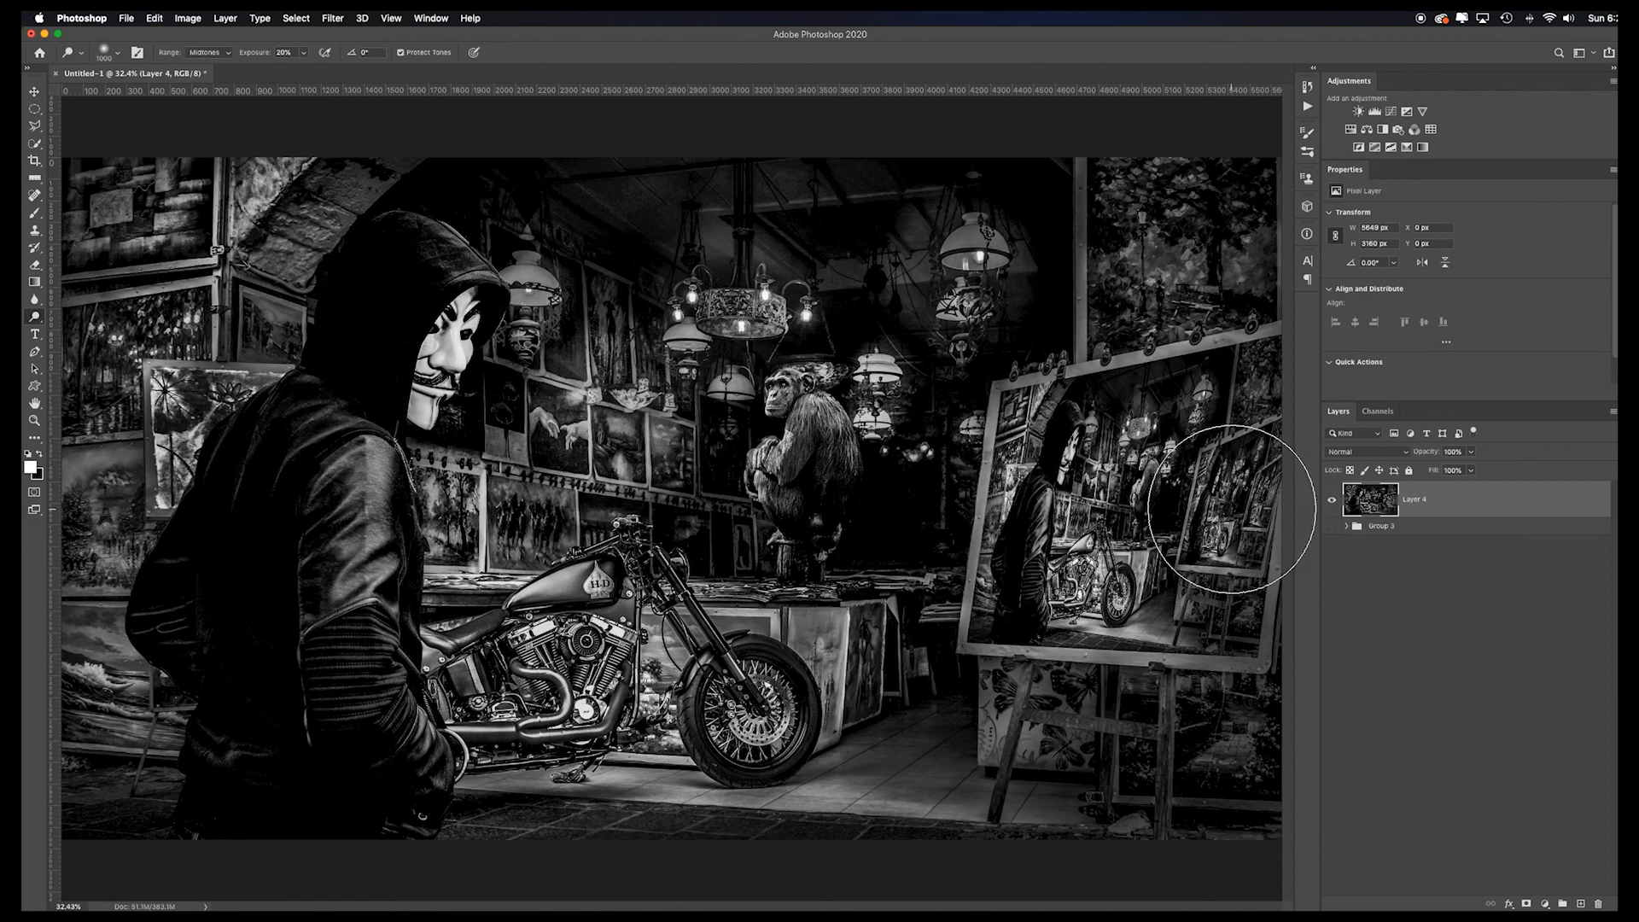
{"action": "left_click", "coordinate": [1233, 490]}
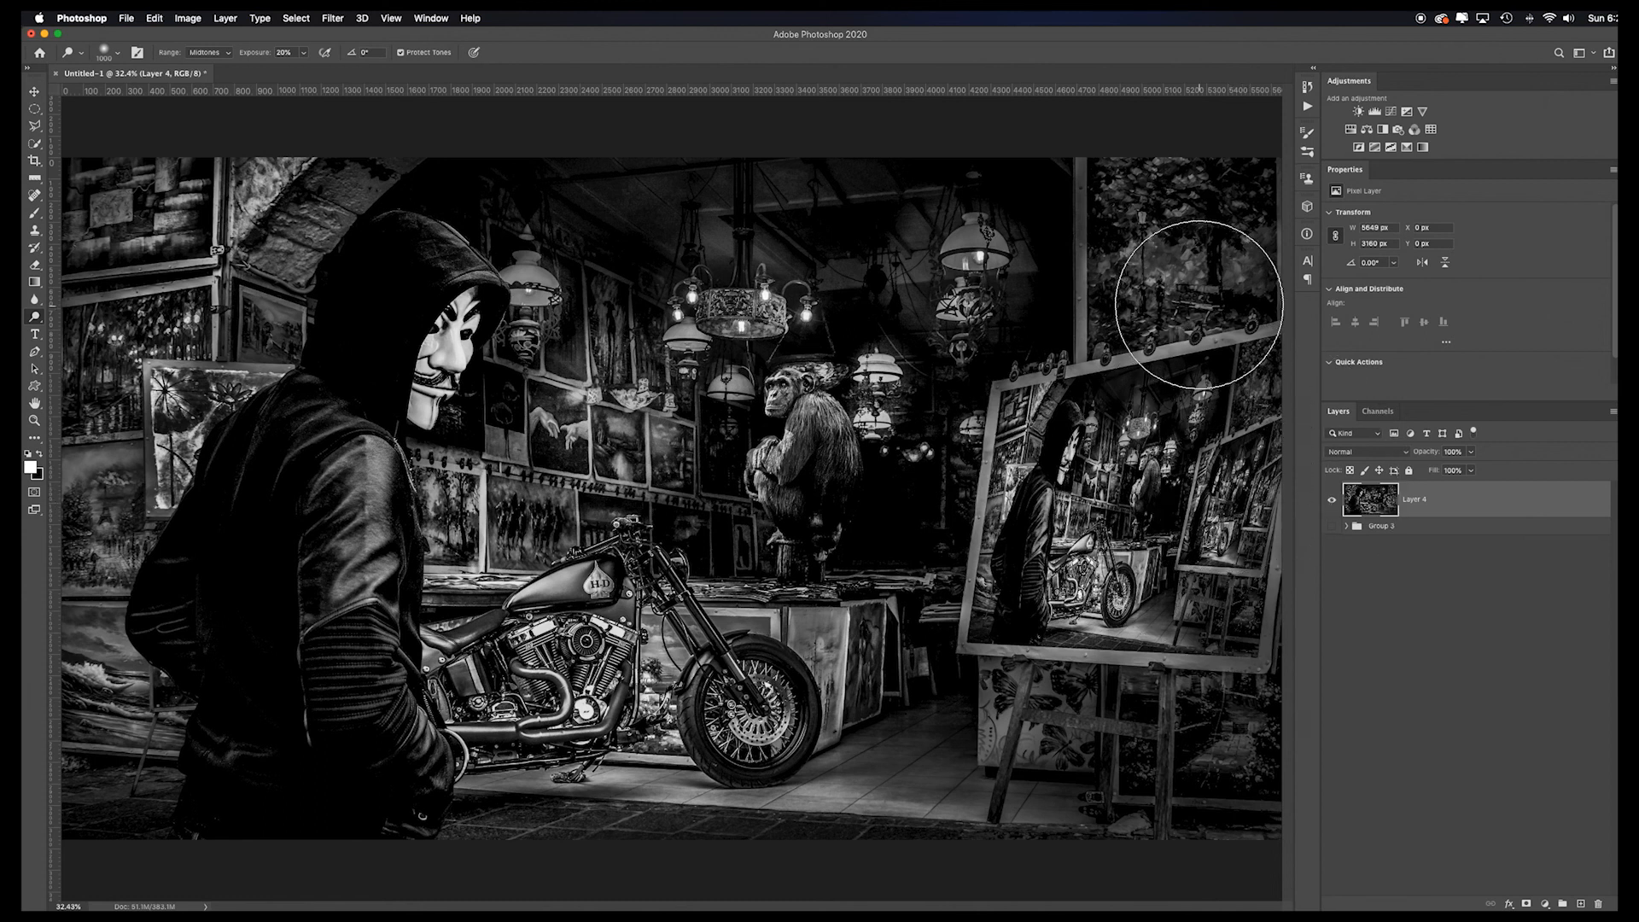